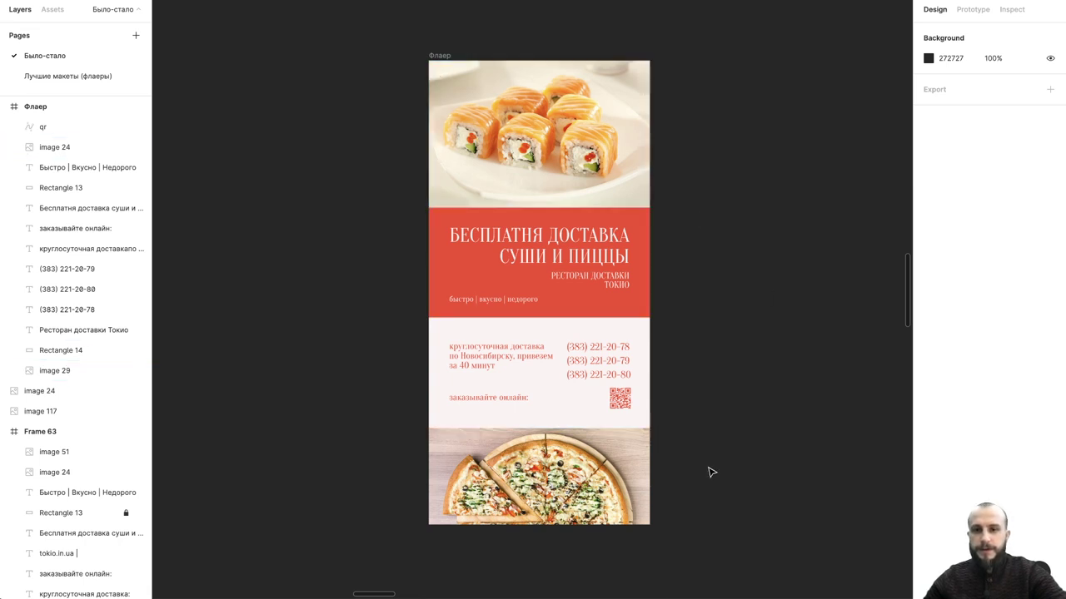
- Select the entire sushi flyer frame and paste a copy beside the original
{"action": "scroll", "coordinate": [708, 472], "scroll_direction": "right", "scroll_amount": 3}
{"action": "scroll", "coordinate": [709, 479], "scroll_direction": "right", "scroll_amount": 3}
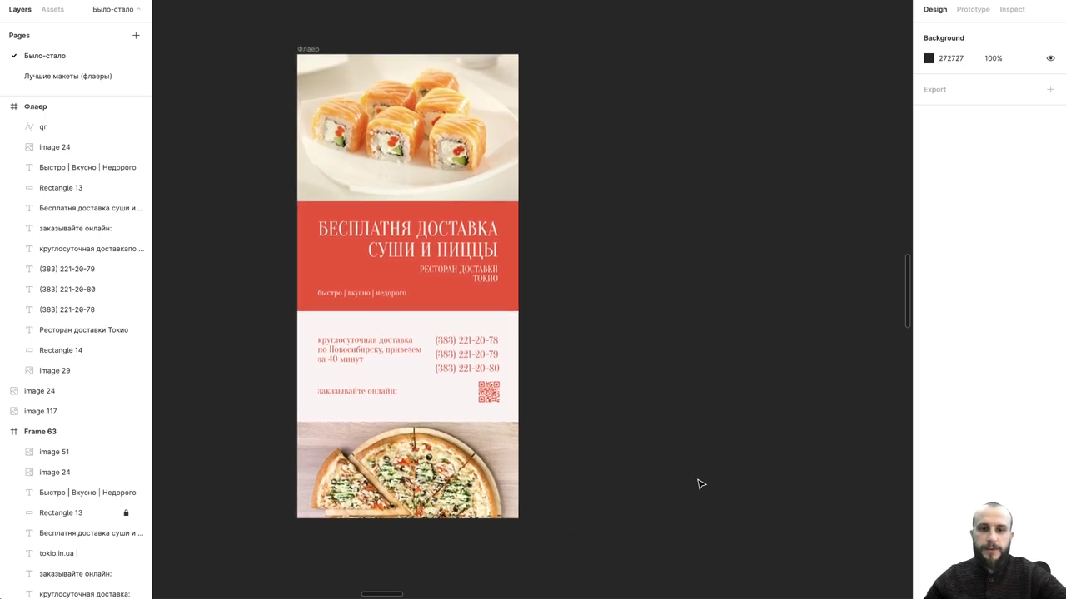
{"action": "left_click_drag", "start_coordinate": [548, 556], "coordinate": [260, 48]}
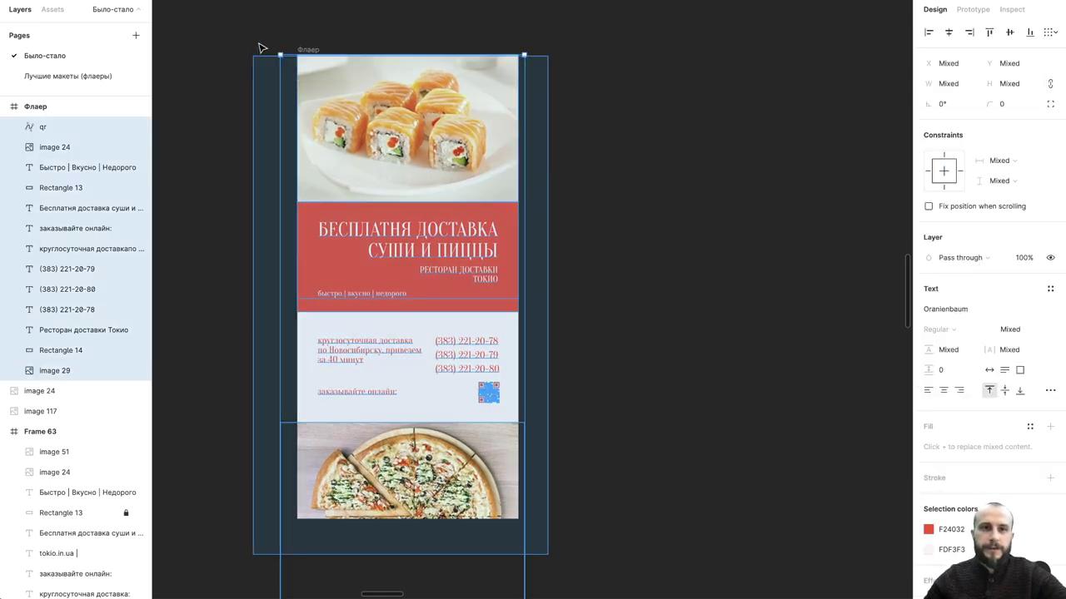
{"action": "scroll", "coordinate": [672, 339], "scroll_direction": "right", "scroll_amount": 1}
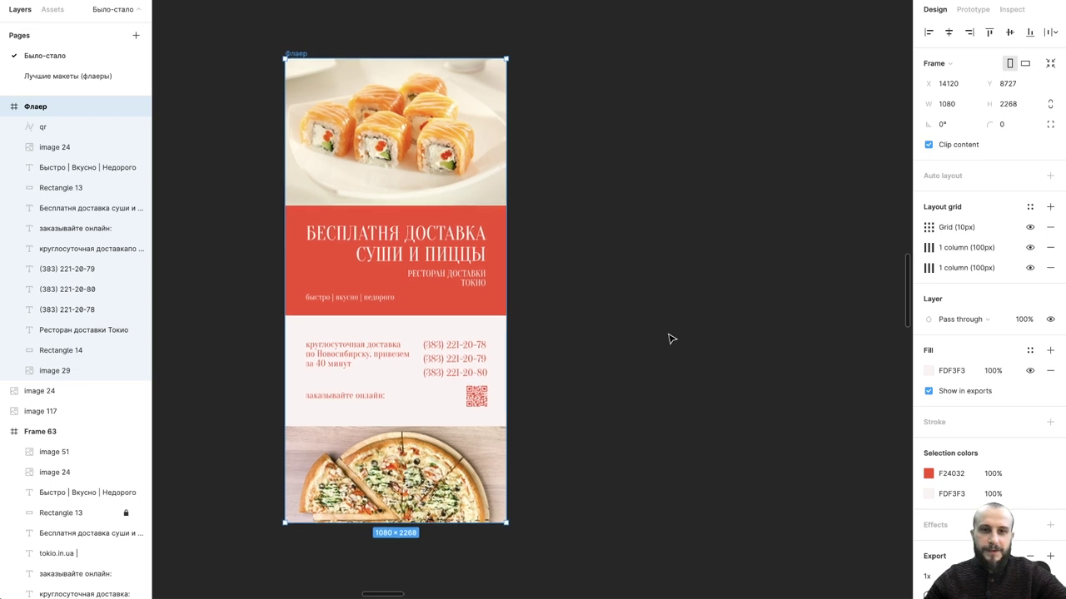
{"action": "scroll", "coordinate": [671, 339], "scroll_direction": "right", "scroll_amount": 1}
{"action": "key", "text": "ctrl+v"}
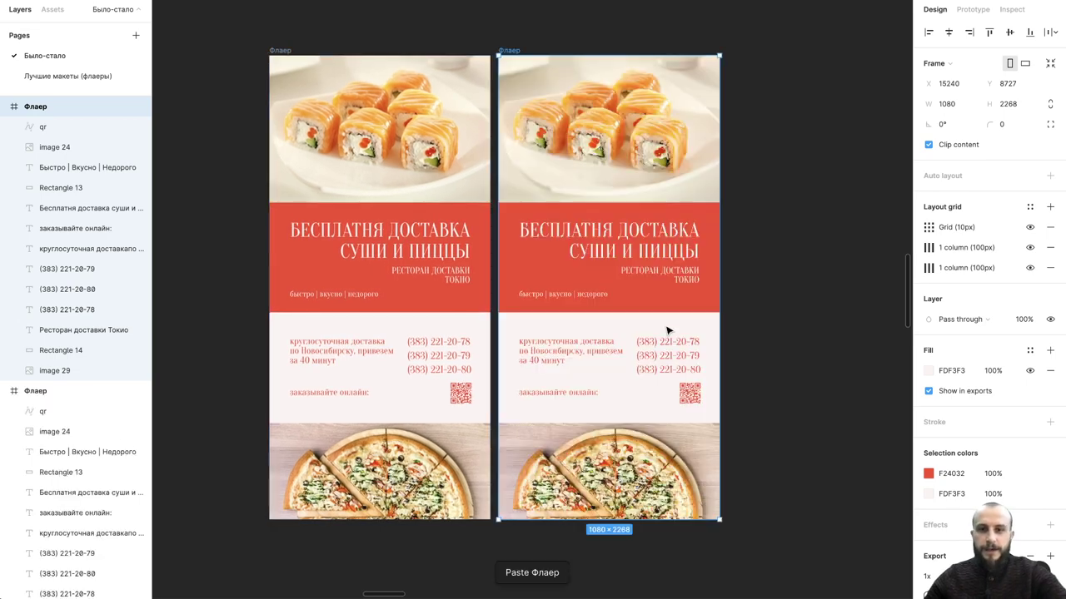
{"action": "left_click", "coordinate": [811, 280]}
{"action": "scroll", "coordinate": [810, 278], "scroll_direction": "up", "scroll_amount": 2}
{"action": "scroll", "coordinate": [808, 279], "scroll_direction": "up", "scroll_amount": 2}
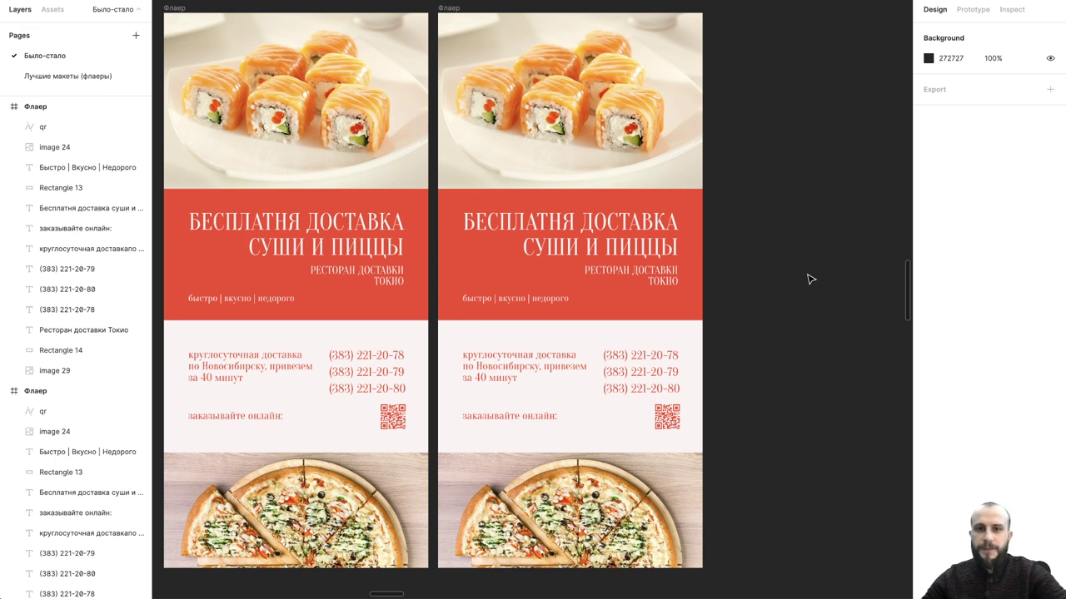
{"action": "left_click", "coordinate": [666, 317]}
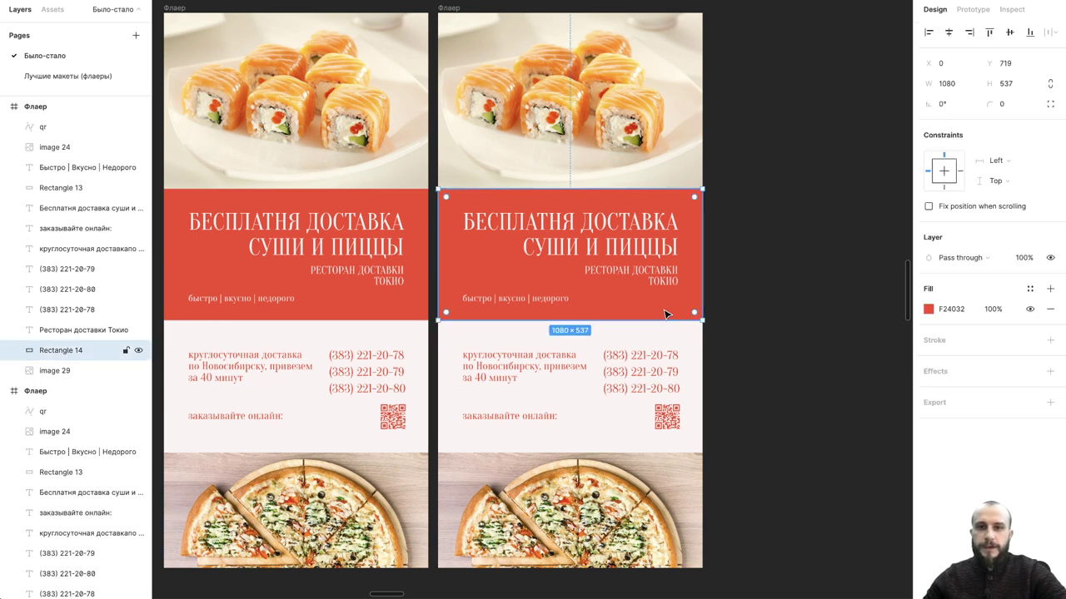
{"action": "scroll", "coordinate": [666, 316], "scroll_direction": "left", "scroll_amount": 1}
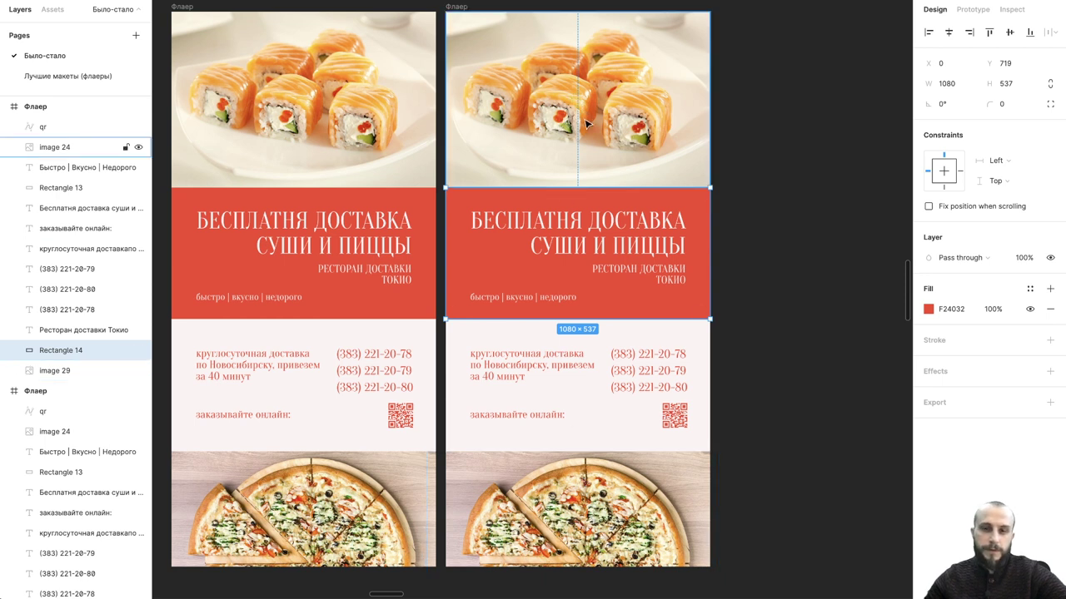
{"action": "left_click", "coordinate": [806, 395]}
{"action": "scroll", "coordinate": [806, 393], "scroll_direction": "right", "scroll_amount": 2}
{"action": "left_click", "coordinate": [661, 306]}
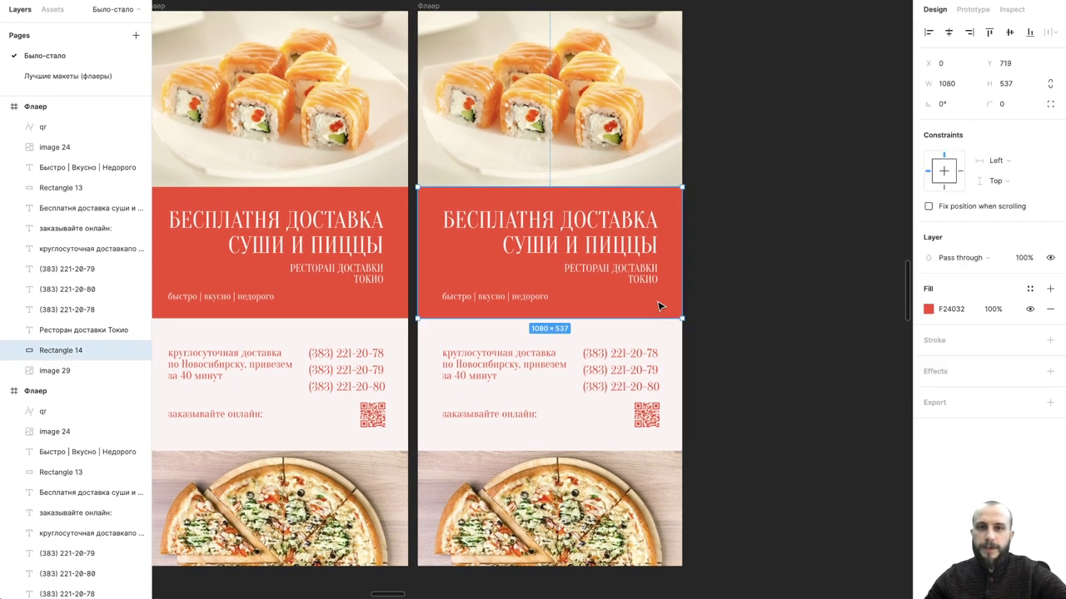
{"action": "left_click", "coordinate": [771, 344]}
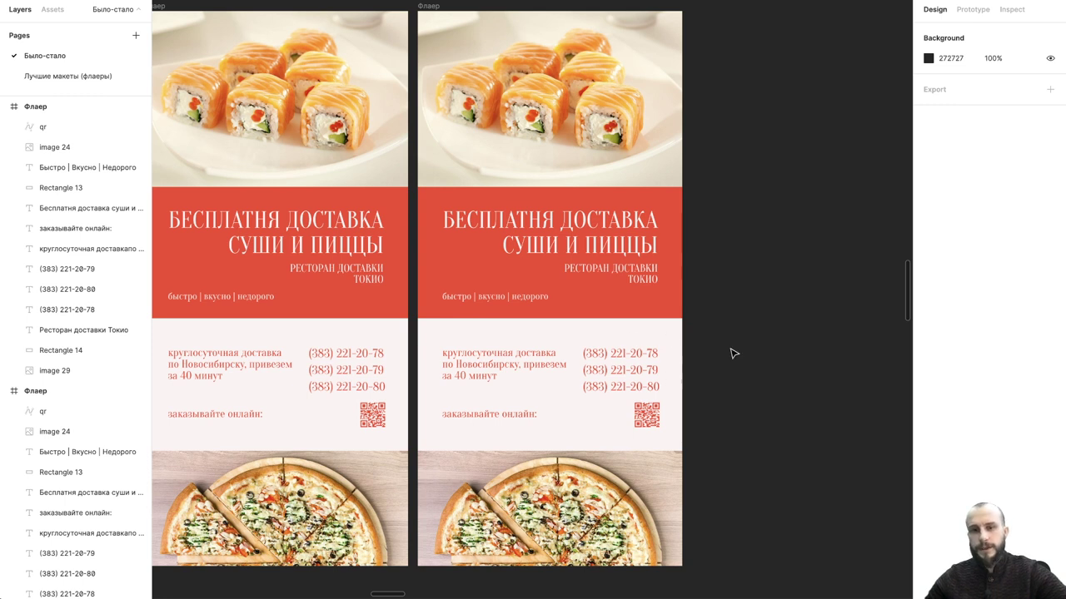
{"action": "scroll", "coordinate": [745, 343], "scroll_direction": "up", "scroll_amount": 2}
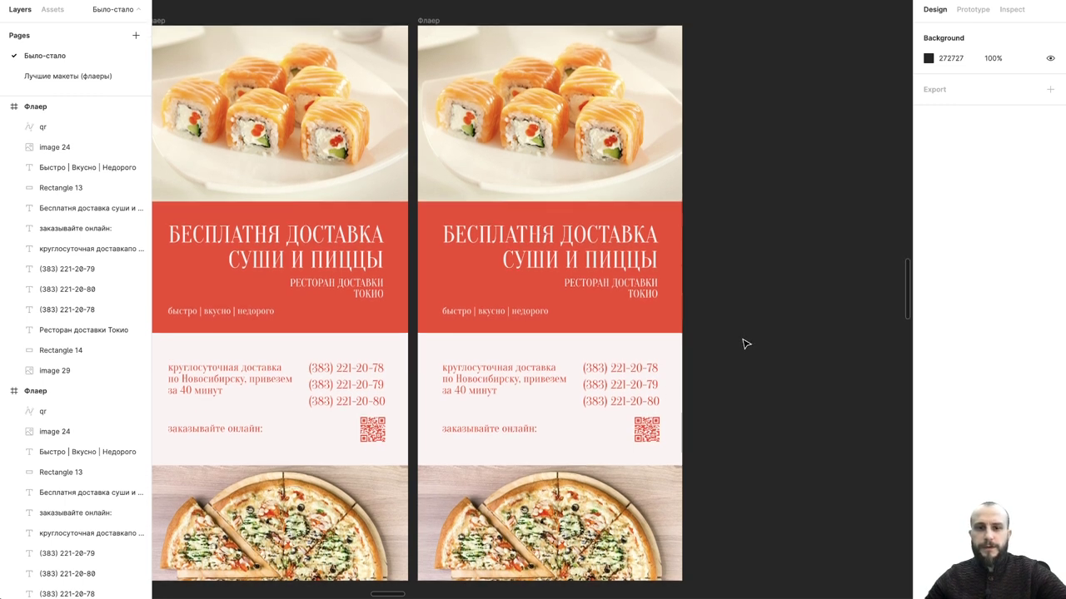
{"action": "left_click", "coordinate": [658, 171]}
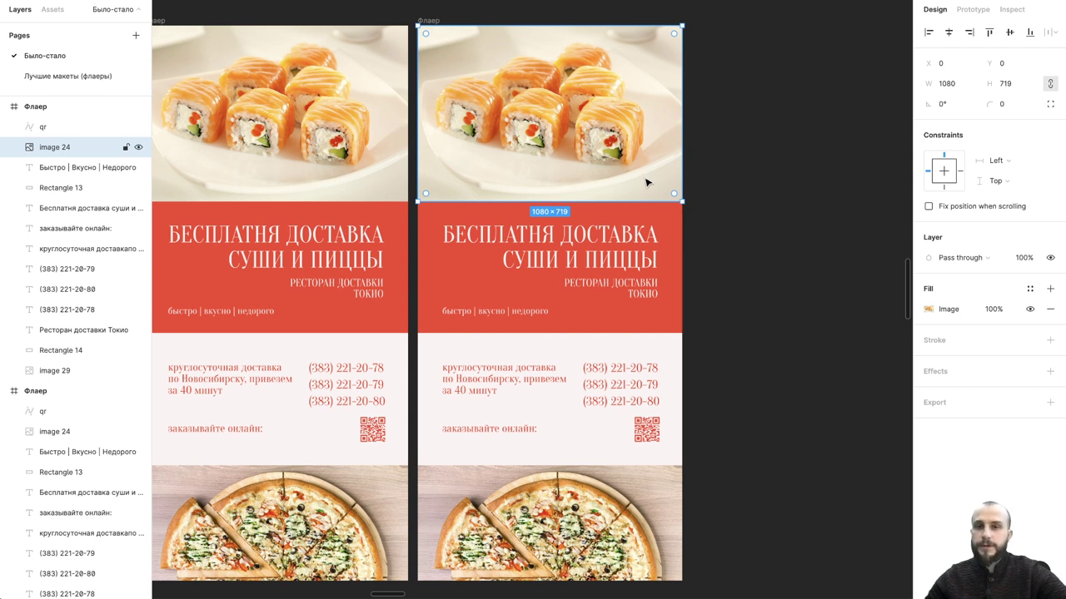
{"action": "left_click", "coordinate": [760, 378]}
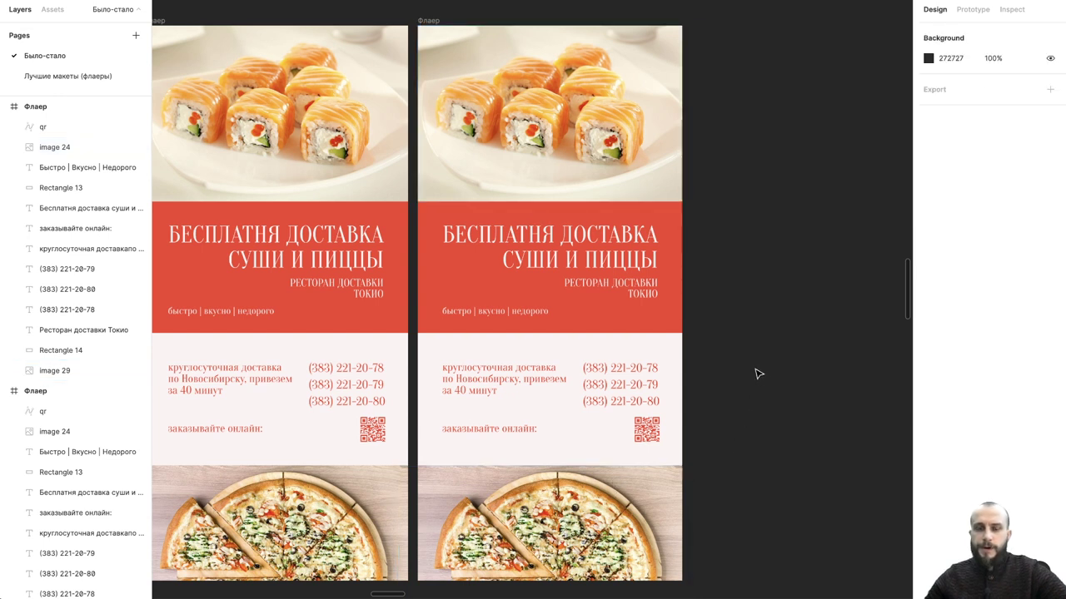
{"action": "left_click", "coordinate": [641, 261]}
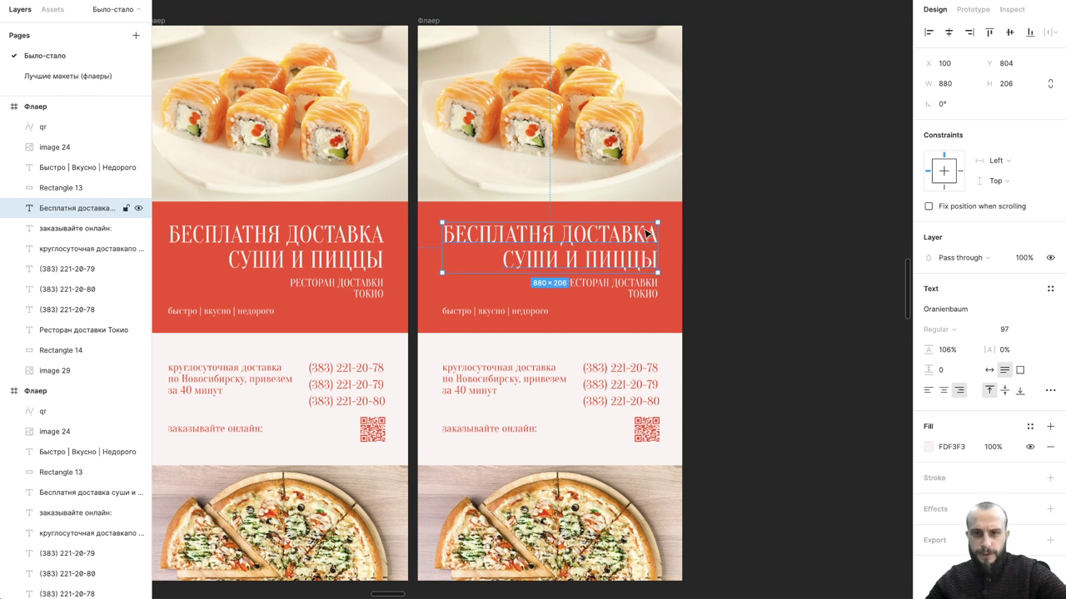
{"action": "left_click", "coordinate": [789, 267]}
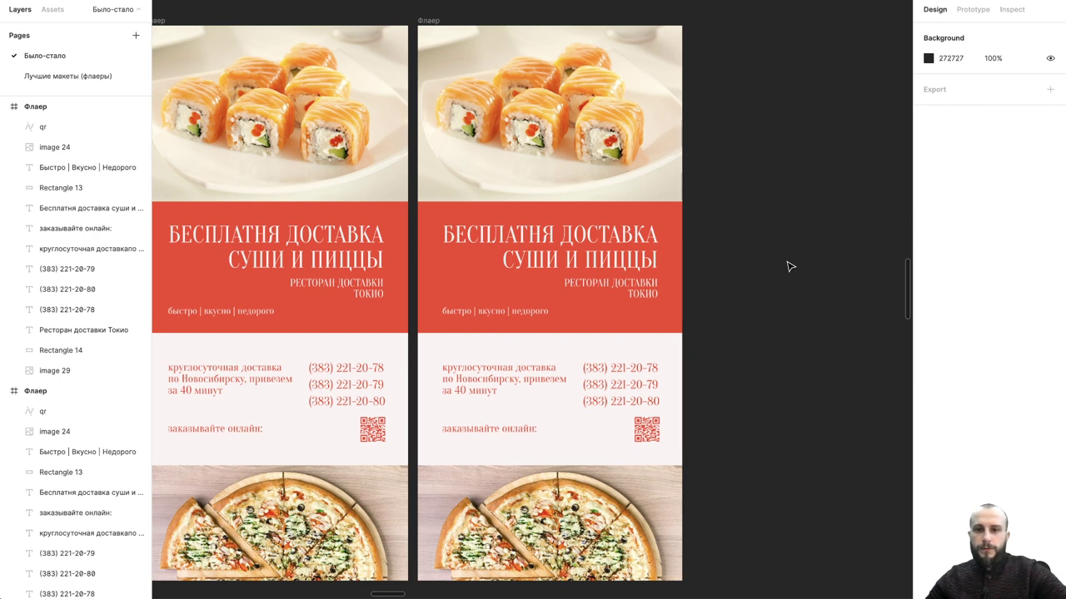
{"action": "scroll", "coordinate": [789, 267], "scroll_direction": "down", "scroll_amount": 2}
{"action": "scroll", "coordinate": [788, 265], "scroll_direction": "down", "scroll_amount": 1}
{"action": "scroll", "coordinate": [787, 263], "scroll_direction": "down", "scroll_amount": 2}
{"action": "scroll", "coordinate": [786, 262], "scroll_direction": "down", "scroll_amount": 2}
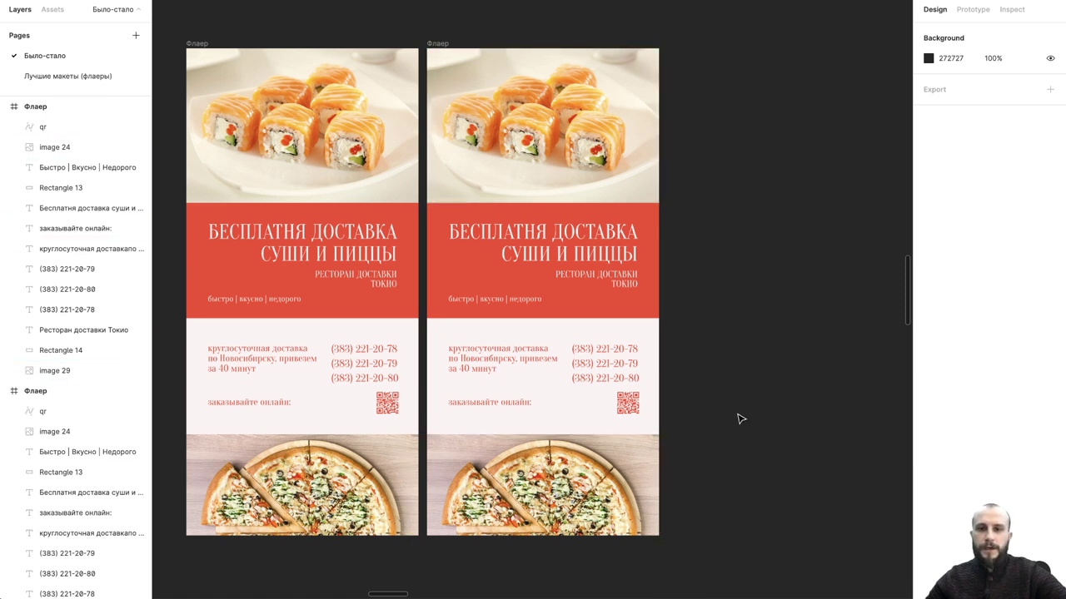
{"action": "scroll", "coordinate": [741, 419], "scroll_direction": "left", "scroll_amount": 2}
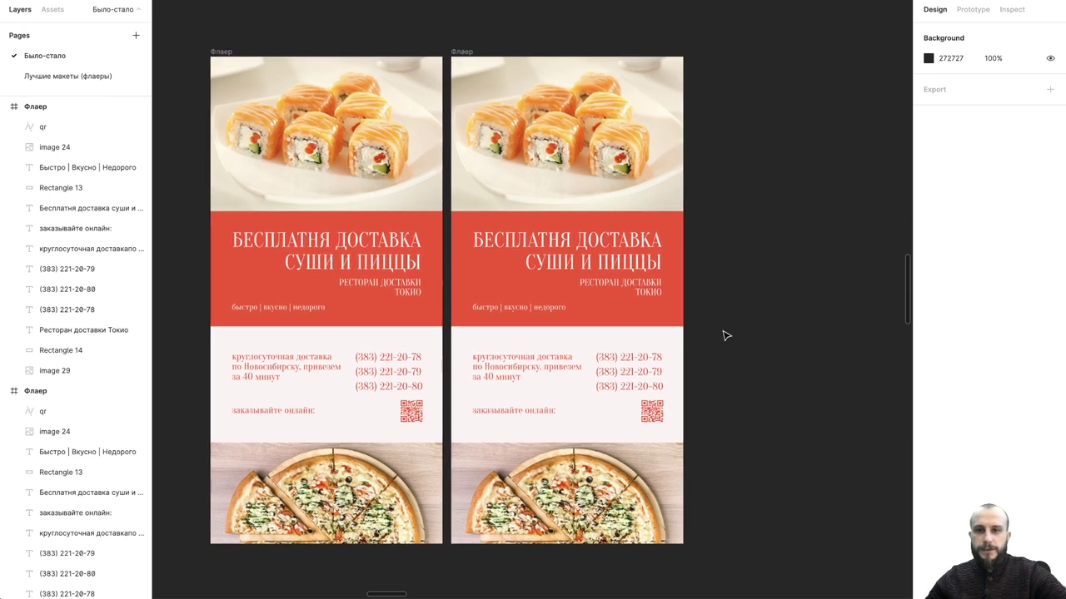
{"action": "left_click_drag", "start_coordinate": [719, 323], "coordinate": [470, 100]}
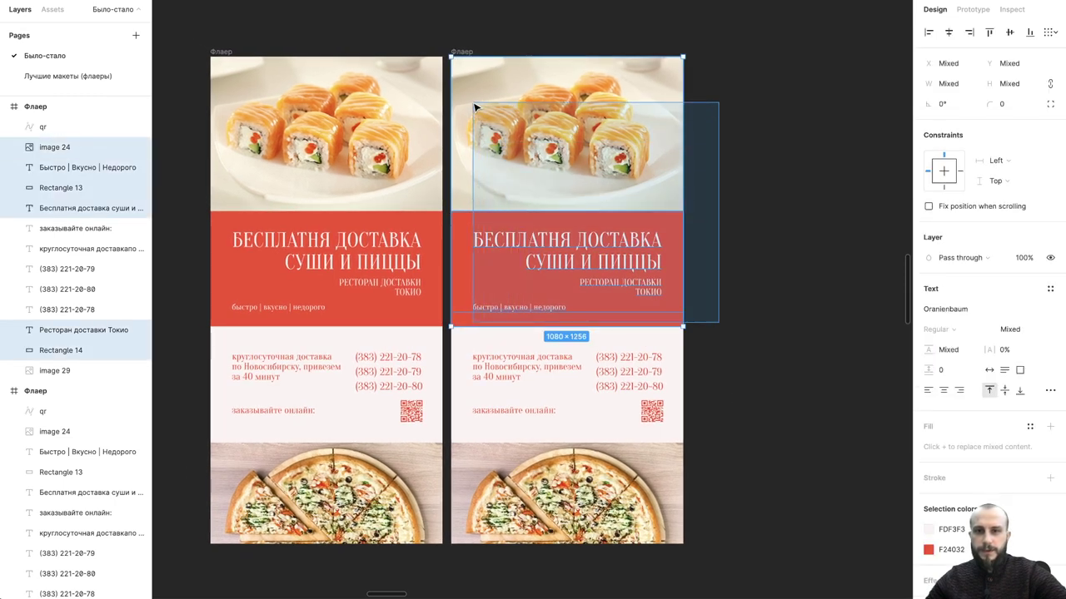
{"action": "mouse_move", "coordinate": [719, 349]}
{"action": "left_mouse_down"}
{"action": "mouse_move", "coordinate": [524, 471]}
{"action": "mouse_move", "coordinate": [479, 541]}
{"action": "left_mouse_up"}
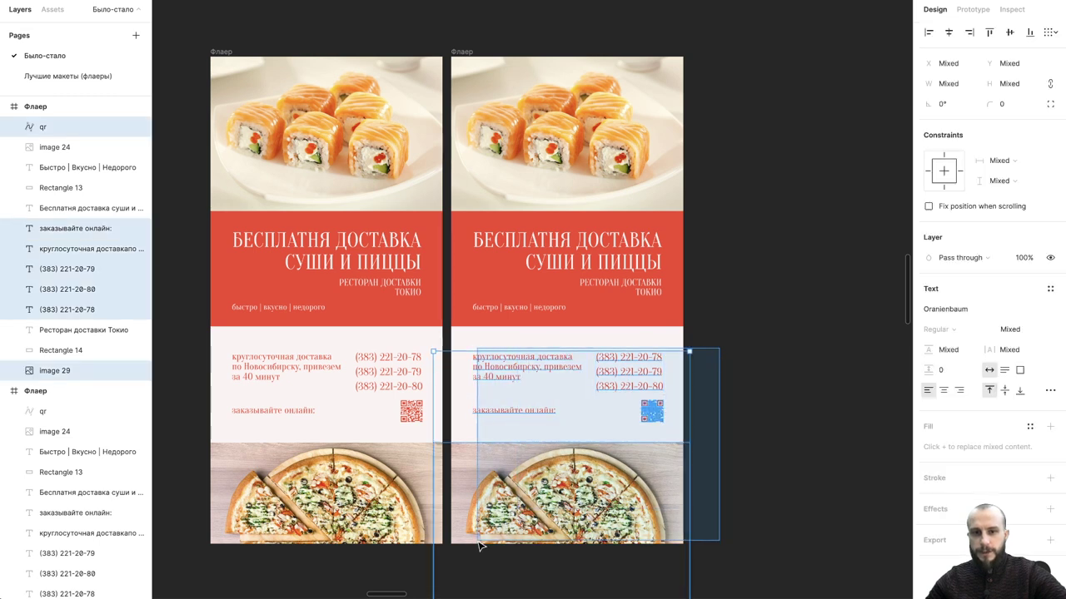
{"action": "left_click", "coordinate": [730, 298]}
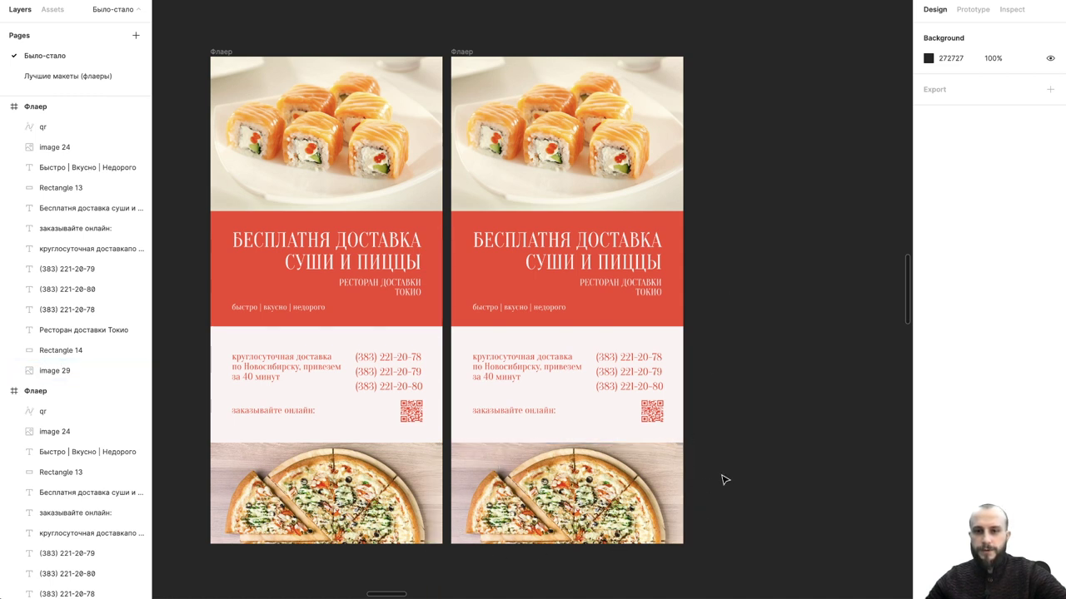
{"action": "left_click_drag", "start_coordinate": [726, 437], "coordinate": [458, 72]}
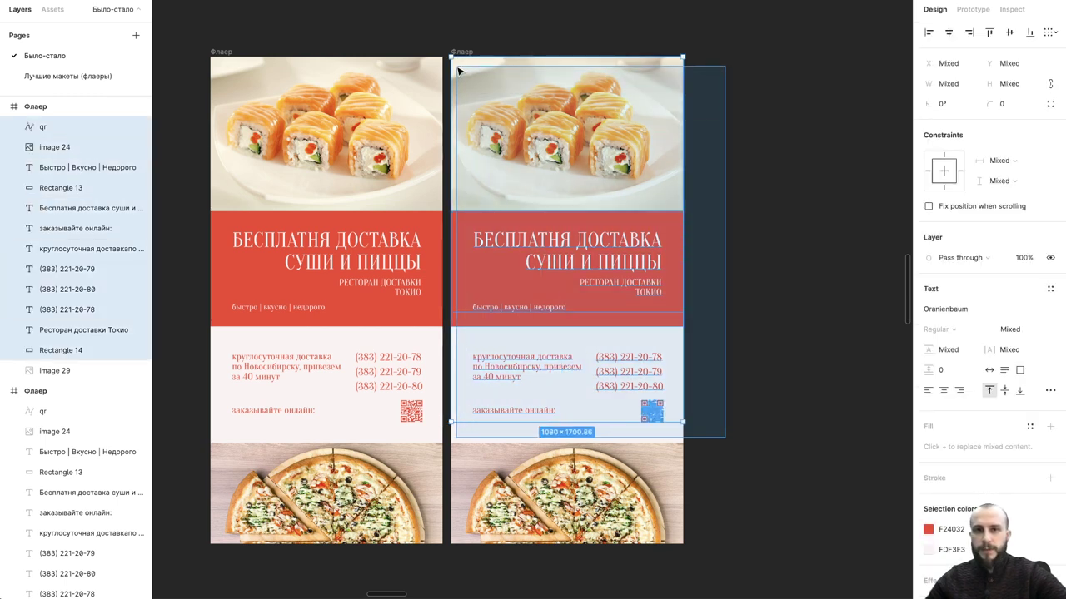
{"action": "left_click", "coordinate": [801, 198]}
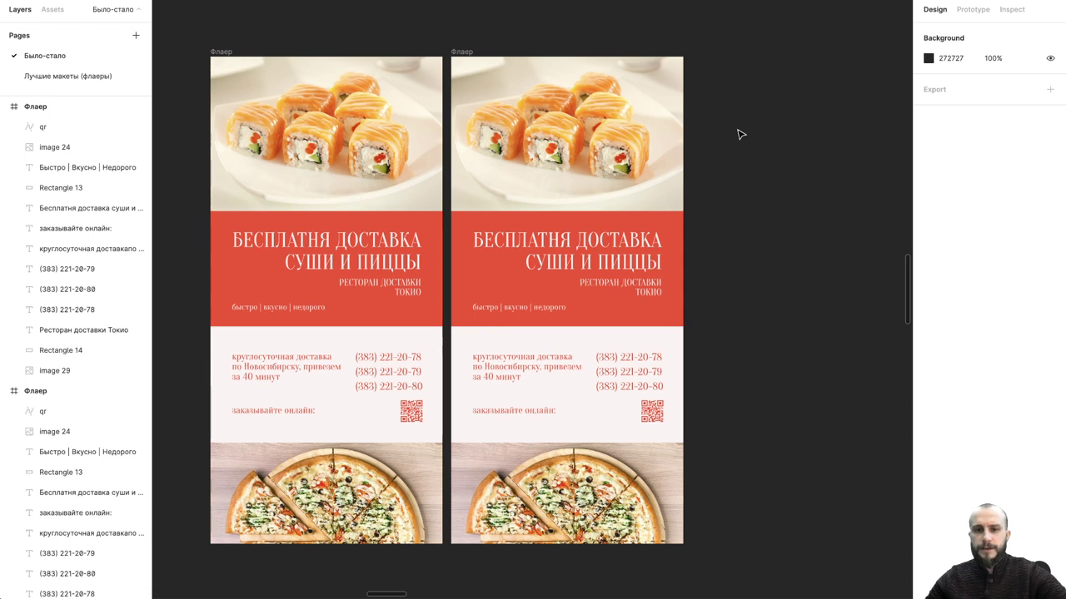
{"action": "scroll", "coordinate": [744, 183], "scroll_direction": "down", "scroll_amount": 3}
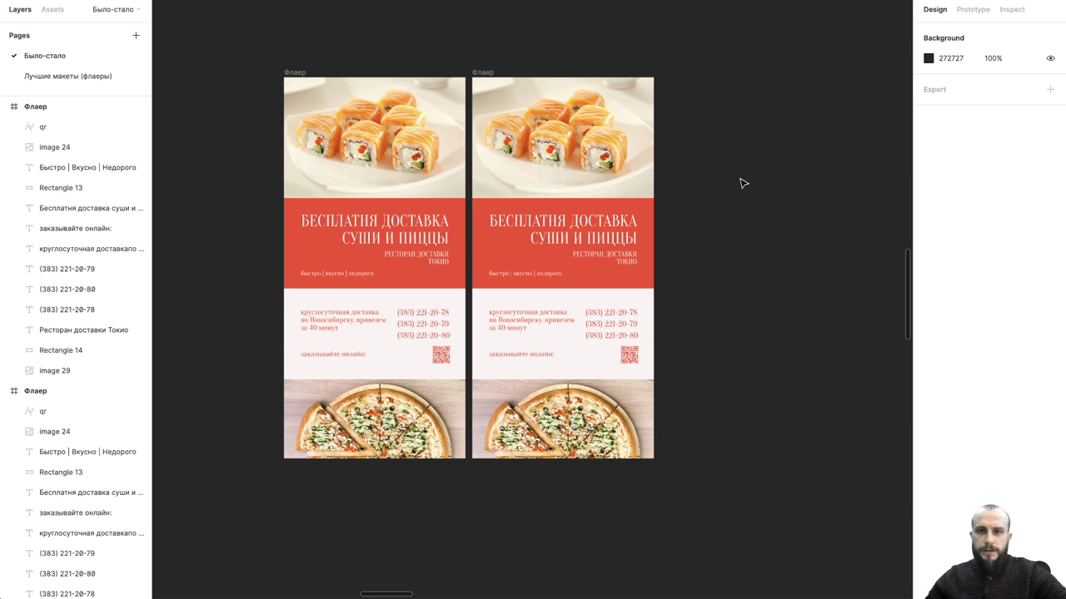
{"action": "scroll", "coordinate": [702, 312], "scroll_direction": "right", "scroll_amount": 1}
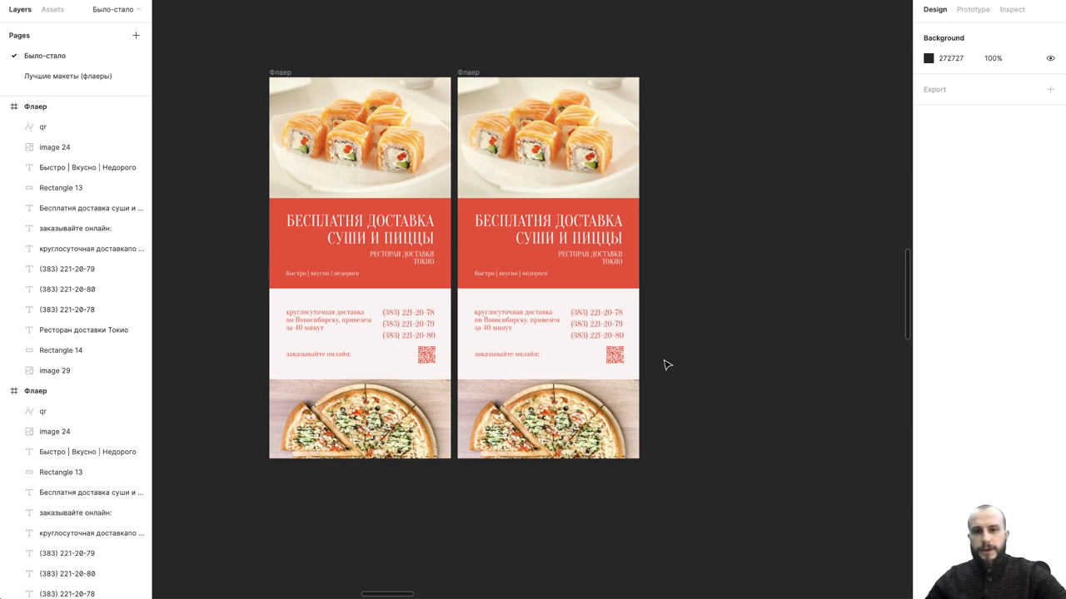
- Delete the pizza photo and move the red header block to the flyer's bottom
{"action": "left_click_drag", "start_coordinate": [590, 421], "coordinate": [786, 351]}
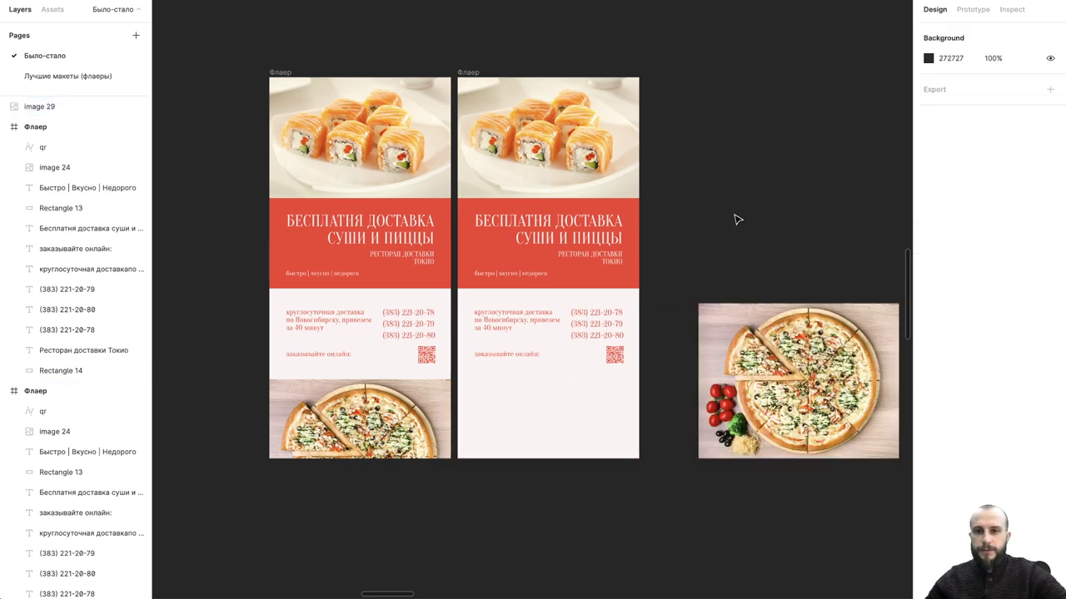
{"action": "key", "text": "Delete"}
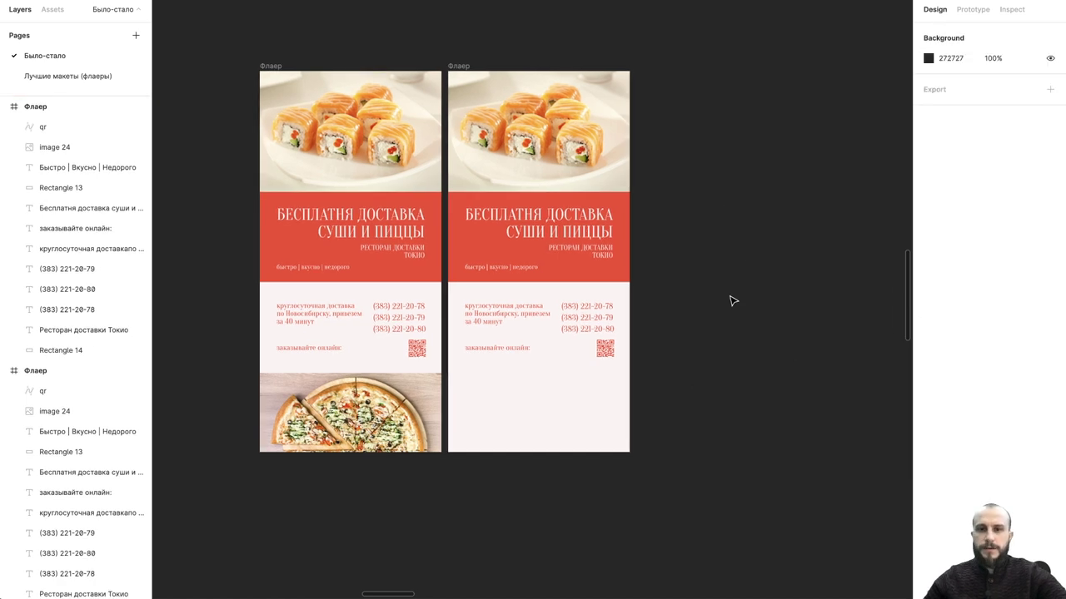
{"action": "scroll", "coordinate": [699, 291], "scroll_direction": "up", "scroll_amount": 2}
{"action": "left_click_drag", "start_coordinate": [666, 288], "coordinate": [431, 192]}
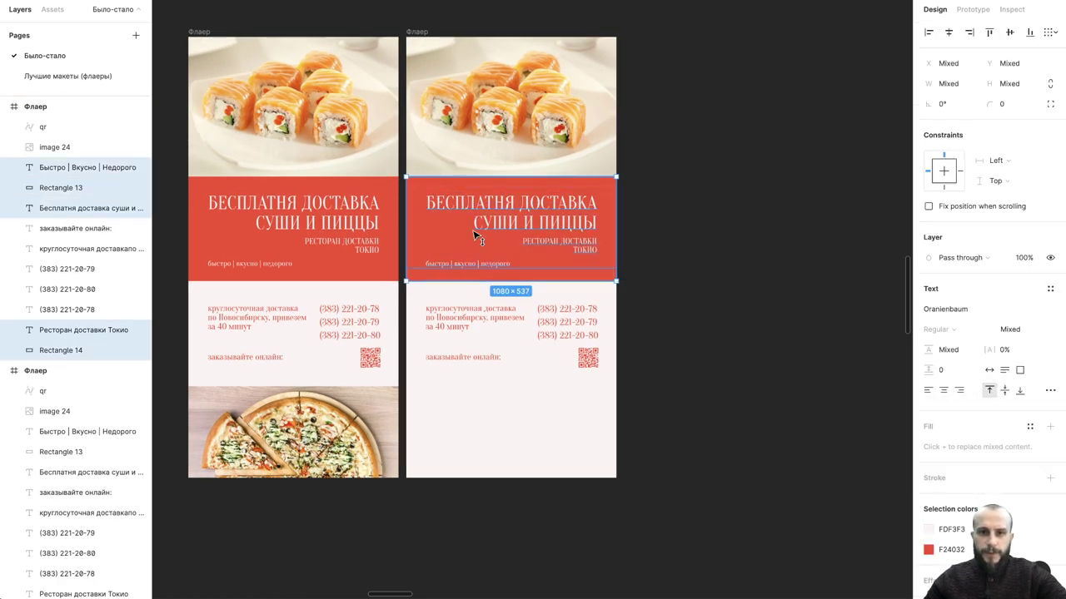
{"action": "mouse_move", "coordinate": [478, 236]}
{"action": "left_mouse_down"}
{"action": "mouse_move", "coordinate": [474, 416]}
{"action": "mouse_move", "coordinate": [504, 403]}
{"action": "left_mouse_up"}
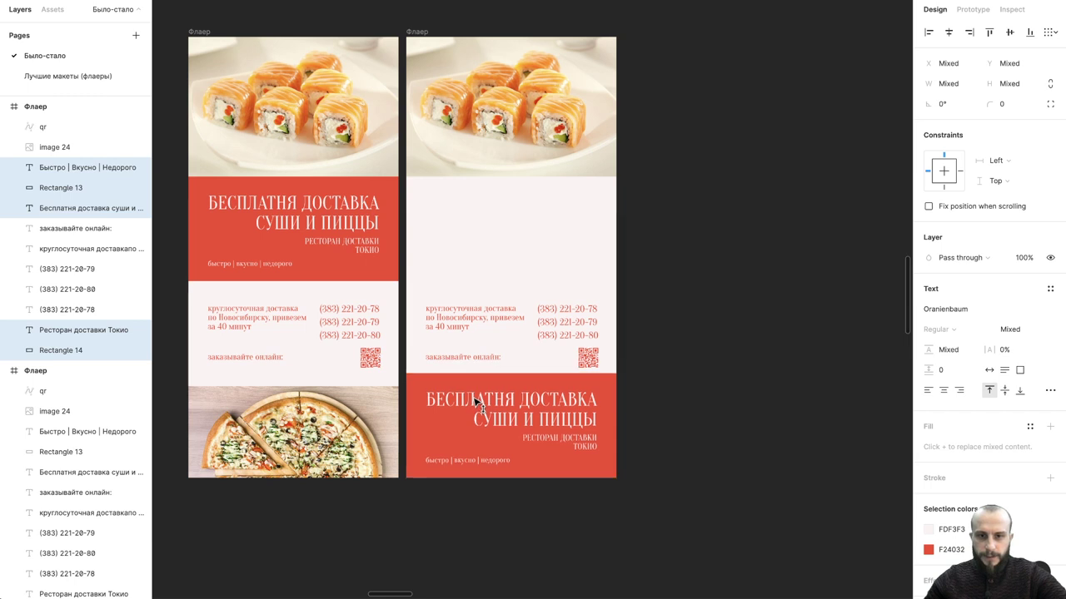
{"action": "left_click", "coordinate": [459, 416], "text": "shift"}
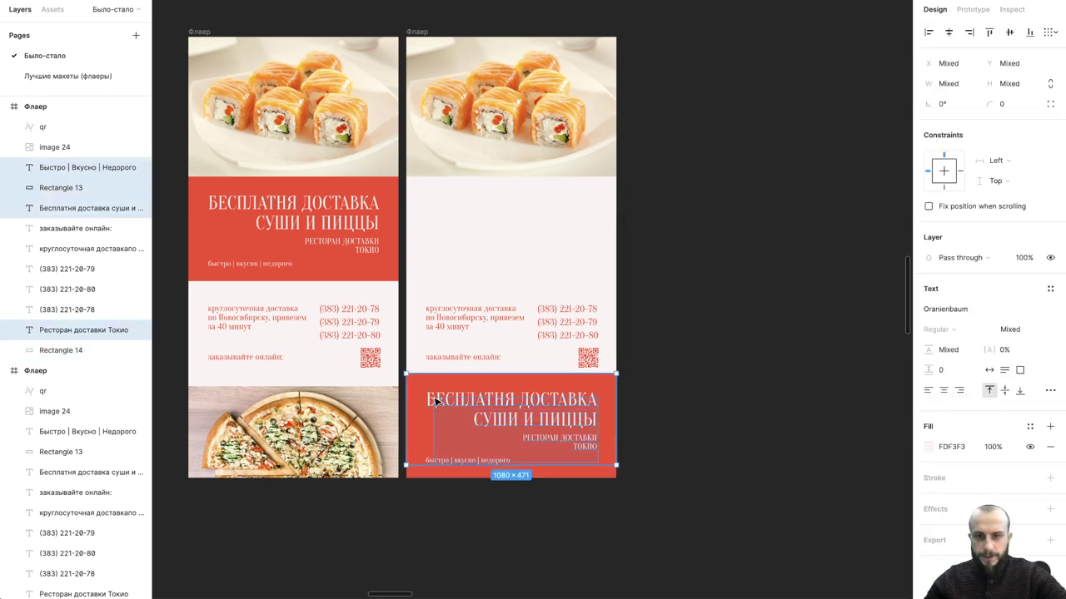
- Move the headline, contact texts, QR code and заказывайте онлайн line onto the canvas
{"action": "left_click_drag", "start_coordinate": [465, 403], "coordinate": [759, 403]}
{"action": "left_click", "coordinate": [622, 386]}
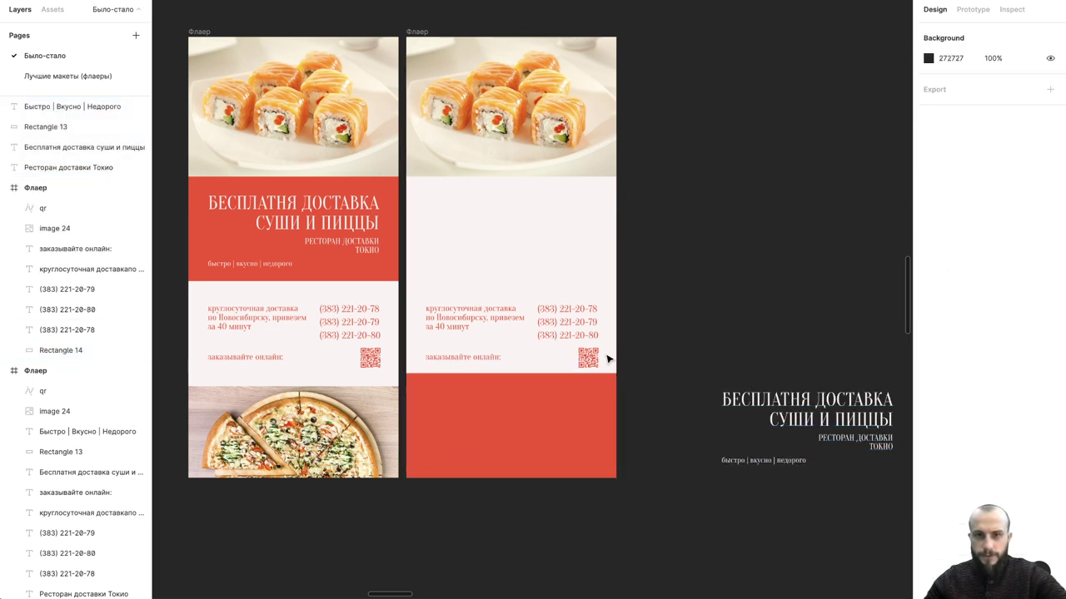
{"action": "left_click_drag", "start_coordinate": [608, 360], "coordinate": [429, 304]}
{"action": "left_click_drag", "start_coordinate": [499, 325], "coordinate": [753, 324]}
{"action": "mouse_move", "coordinate": [724, 358]}
{"action": "left_mouse_down"}
{"action": "mouse_move", "coordinate": [488, 361]}
{"action": "mouse_move", "coordinate": [756, 221]}
{"action": "left_mouse_up"}
- Resize the sushi roll photo, then delete it from the second flyer
{"action": "left_click", "coordinate": [511, 150]}
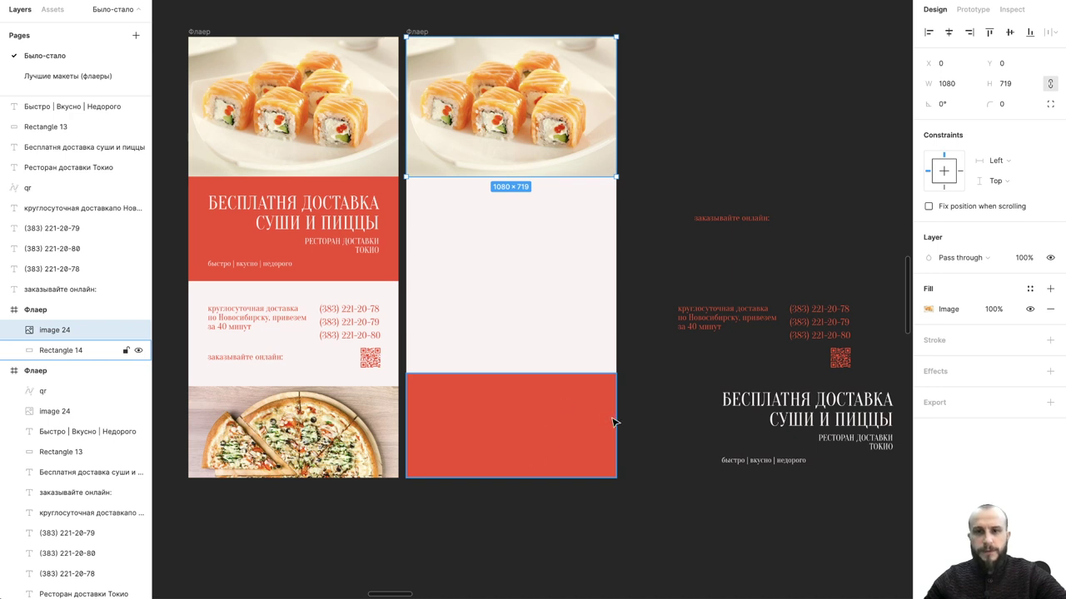
{"action": "left_click", "coordinate": [571, 185]}
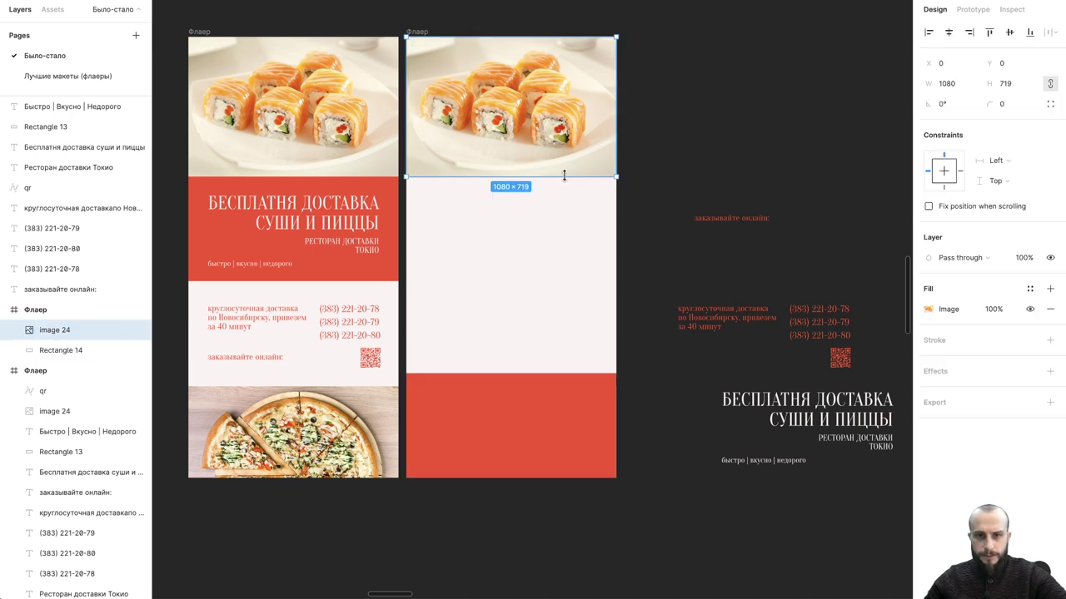
{"action": "left_click_drag", "start_coordinate": [563, 175], "coordinate": [549, 280]}
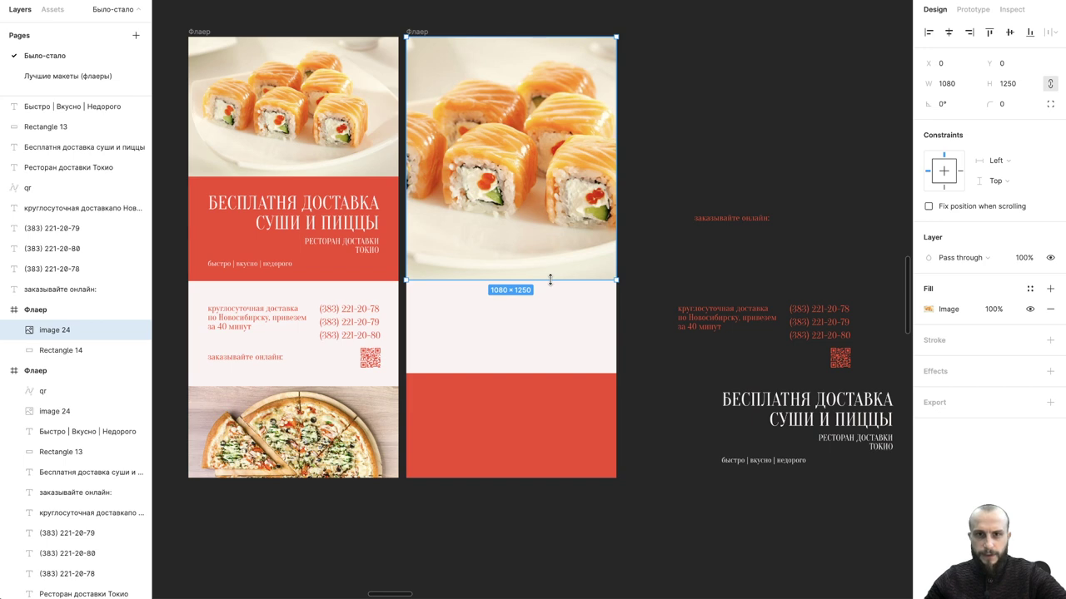
{"action": "left_click_drag", "start_coordinate": [564, 280], "coordinate": [566, 268]}
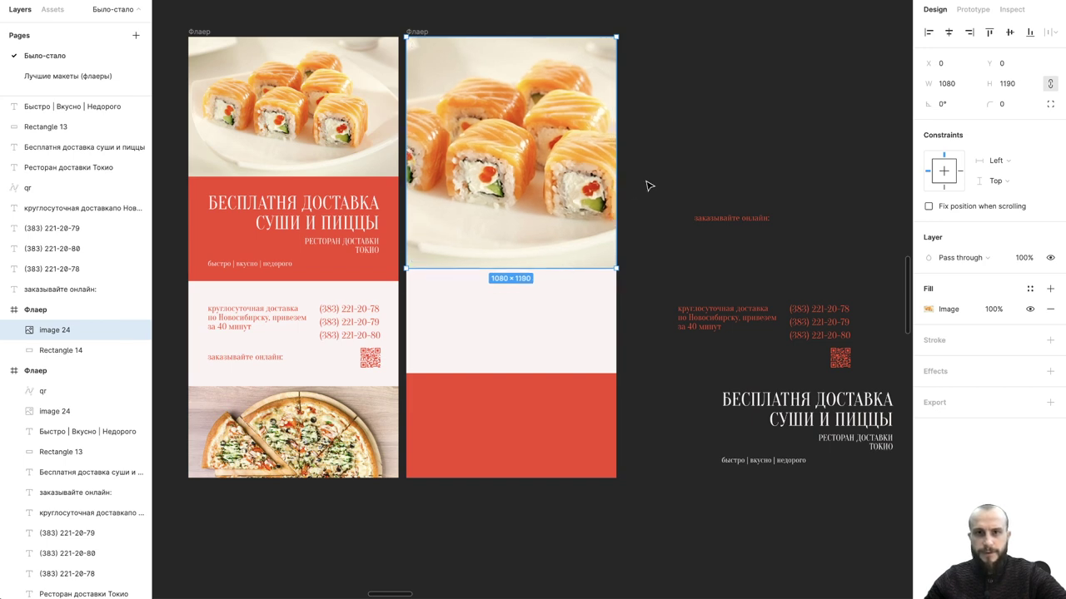
{"action": "left_click", "coordinate": [647, 183]}
{"action": "left_click", "coordinate": [586, 173]}
{"action": "key", "text": "Delete"}
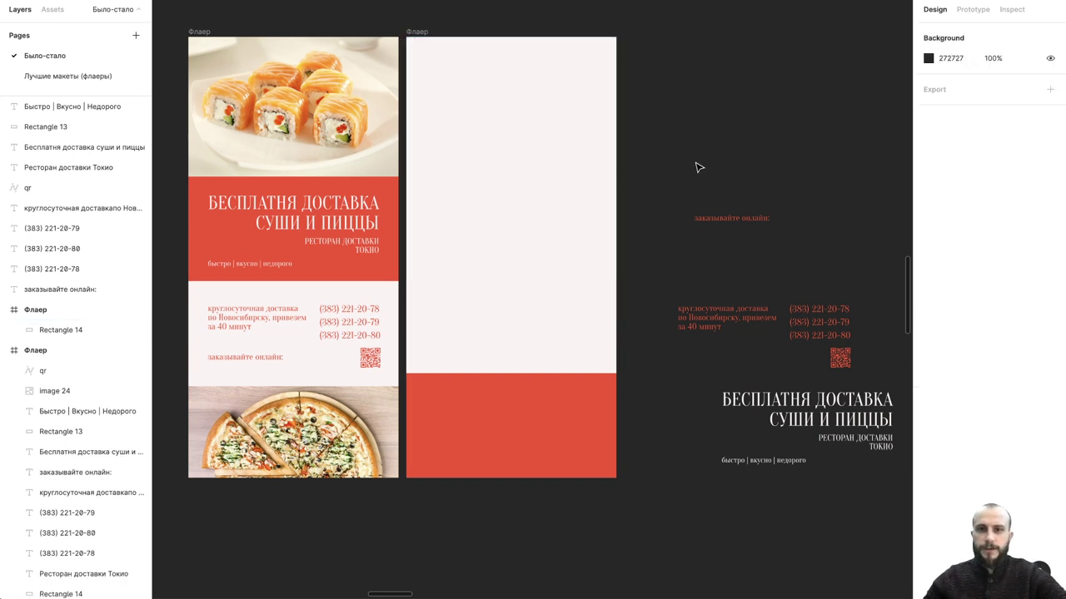
- Move the chopstick sushi and hand-held pizza photos up beside the flyers
{"action": "scroll", "coordinate": [698, 168], "scroll_direction": "down", "scroll_amount": 5}
{"action": "scroll", "coordinate": [697, 167], "scroll_direction": "down", "scroll_amount": 5}
{"action": "scroll", "coordinate": [697, 164], "scroll_direction": "down", "scroll_amount": 2}
{"action": "left_click", "coordinate": [352, 383]}
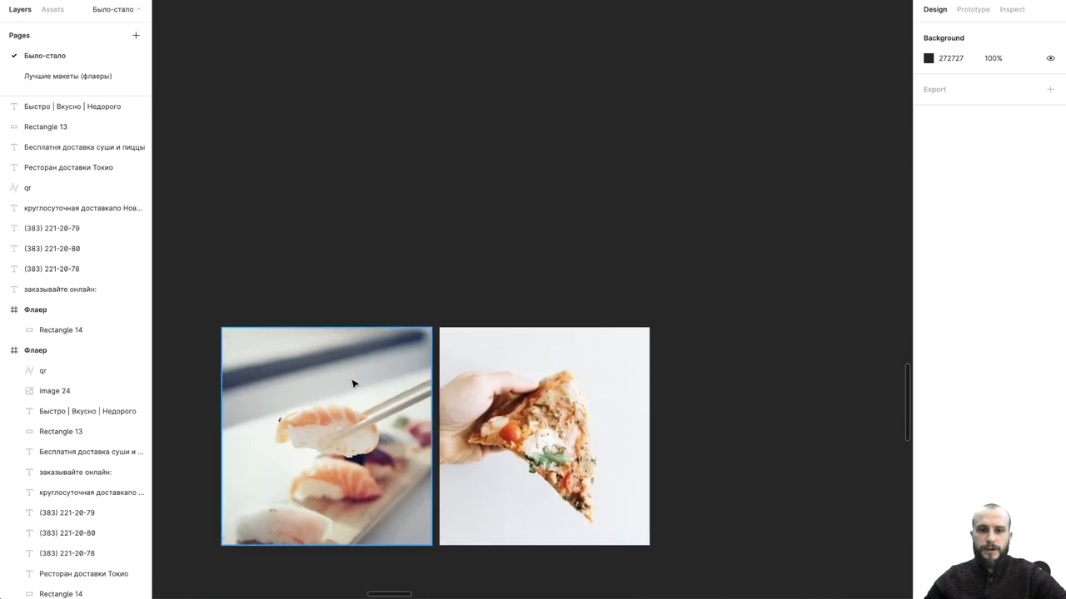
{"action": "left_click", "coordinate": [500, 417]}
{"action": "left_click", "coordinate": [392, 405], "text": "shift"}
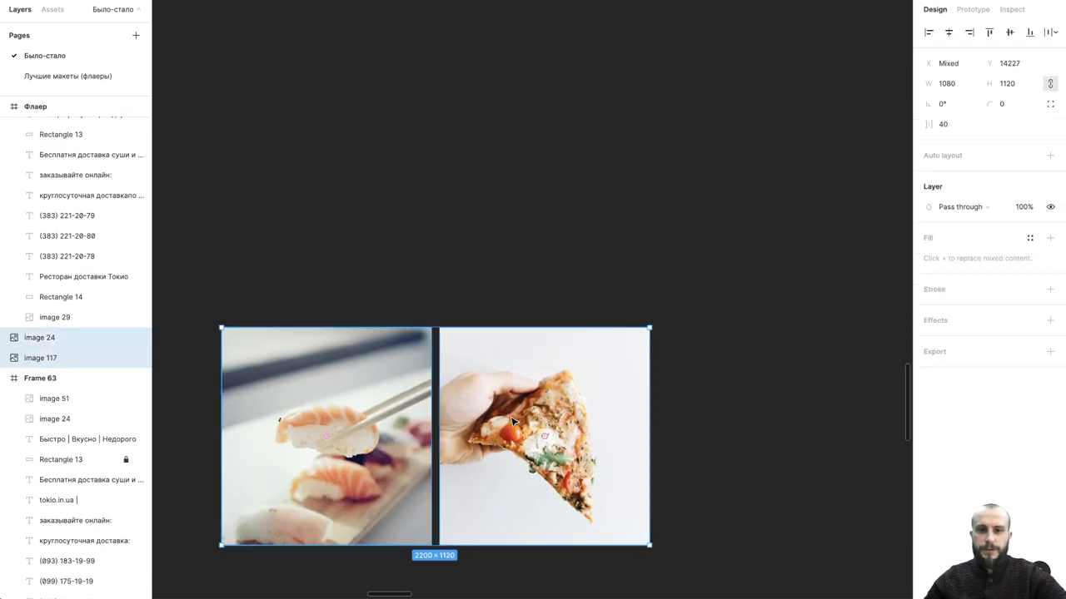
{"action": "mouse_move", "coordinate": [501, 419]}
{"action": "left_mouse_down"}
{"action": "mouse_move", "coordinate": [632, 188]}
{"action": "mouse_move", "coordinate": [638, 81]}
{"action": "left_mouse_up"}
{"action": "scroll", "coordinate": [633, 188], "scroll_direction": "up", "scroll_amount": 5}
{"action": "left_click", "coordinate": [637, 211]}
- Place the chopstick sushi photo at the second flyer's top, stretched to height 1180
{"action": "scroll", "coordinate": [638, 212], "scroll_direction": "up", "scroll_amount": 1}
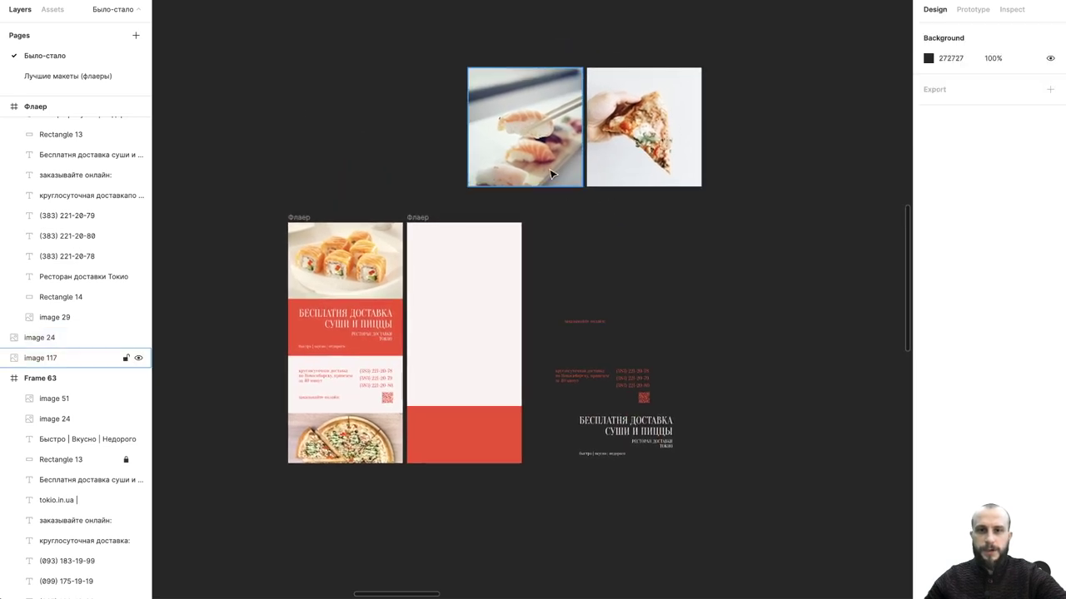
{"action": "left_click", "coordinate": [548, 173]}
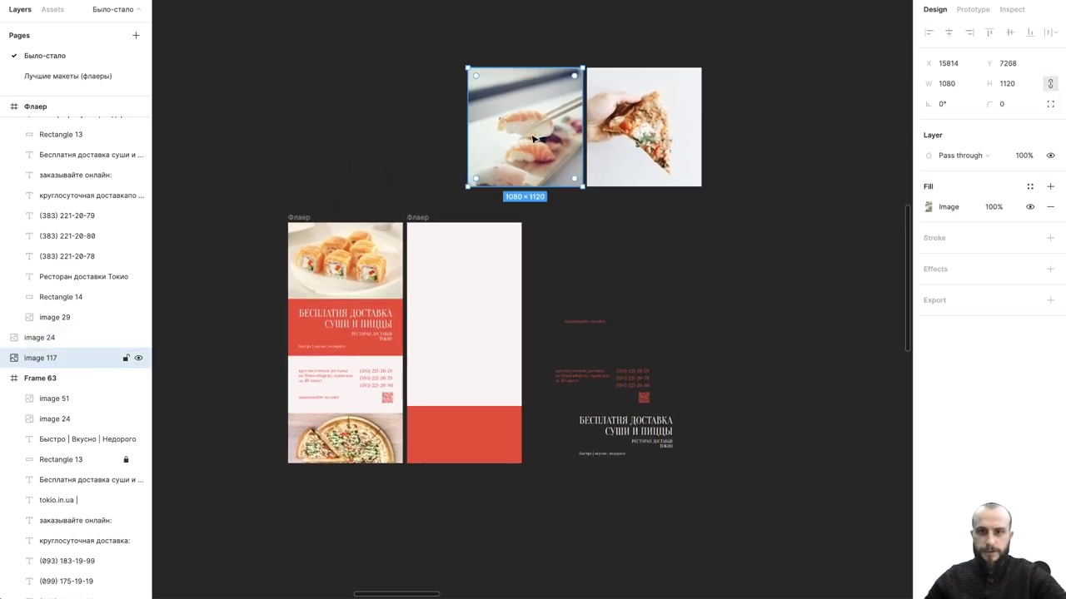
{"action": "mouse_move", "coordinate": [527, 171]}
{"action": "left_mouse_down"}
{"action": "mouse_move", "coordinate": [485, 283]}
{"action": "mouse_move", "coordinate": [466, 295]}
{"action": "left_mouse_up"}
{"action": "scroll", "coordinate": [485, 284], "scroll_direction": "up", "scroll_amount": 3}
{"action": "scroll", "coordinate": [495, 375], "scroll_direction": "up", "scroll_amount": 2}
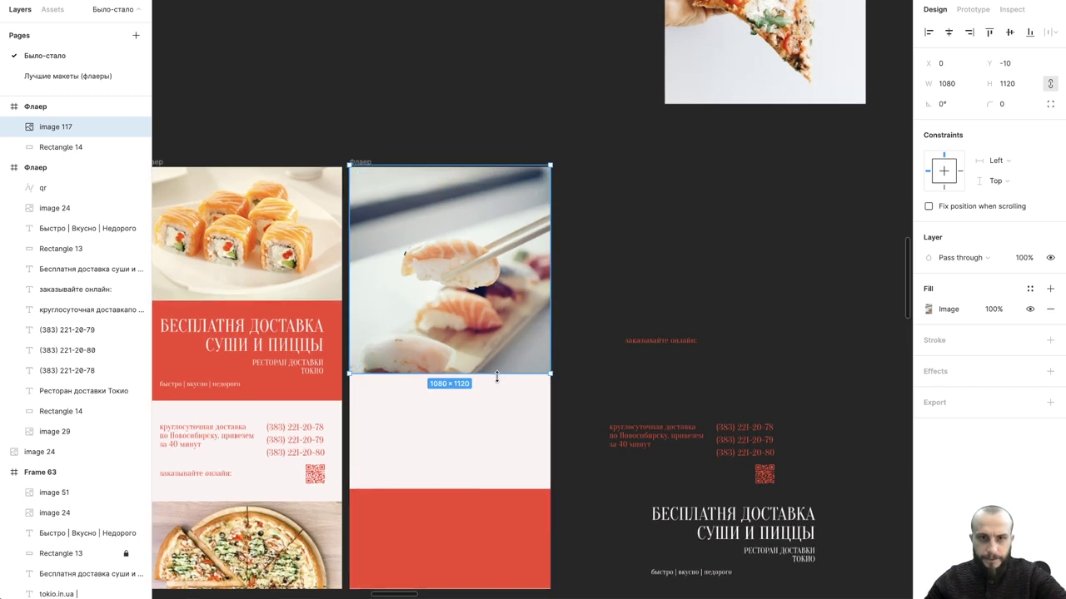
{"action": "left_click_drag", "start_coordinate": [497, 374], "coordinate": [496, 385]}
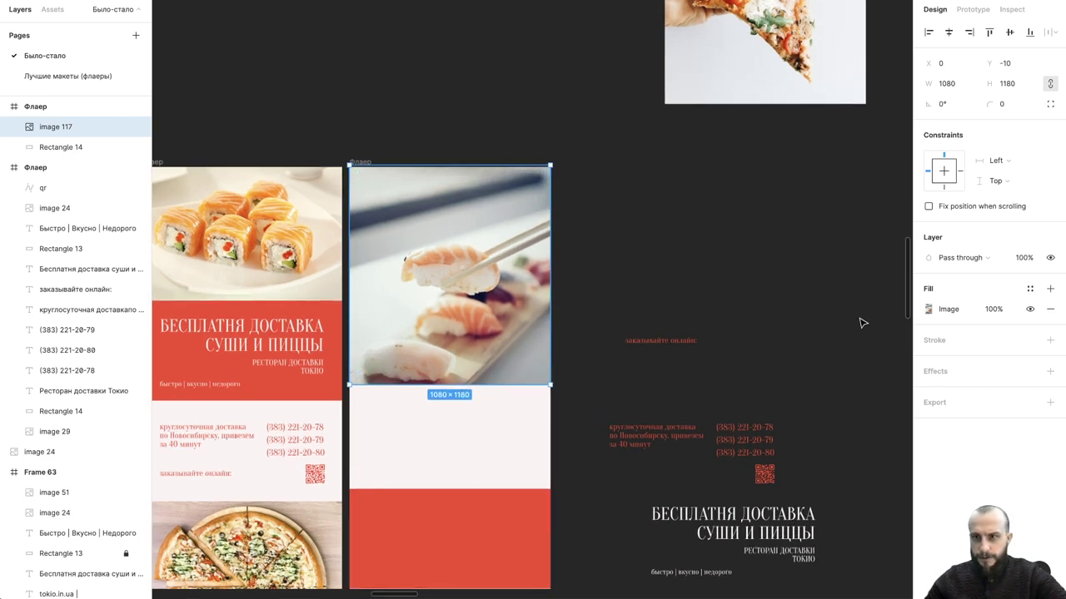
- Raise the sushi photo's exposure and lower its contrast in the image settings
{"action": "left_click", "coordinate": [926, 309]}
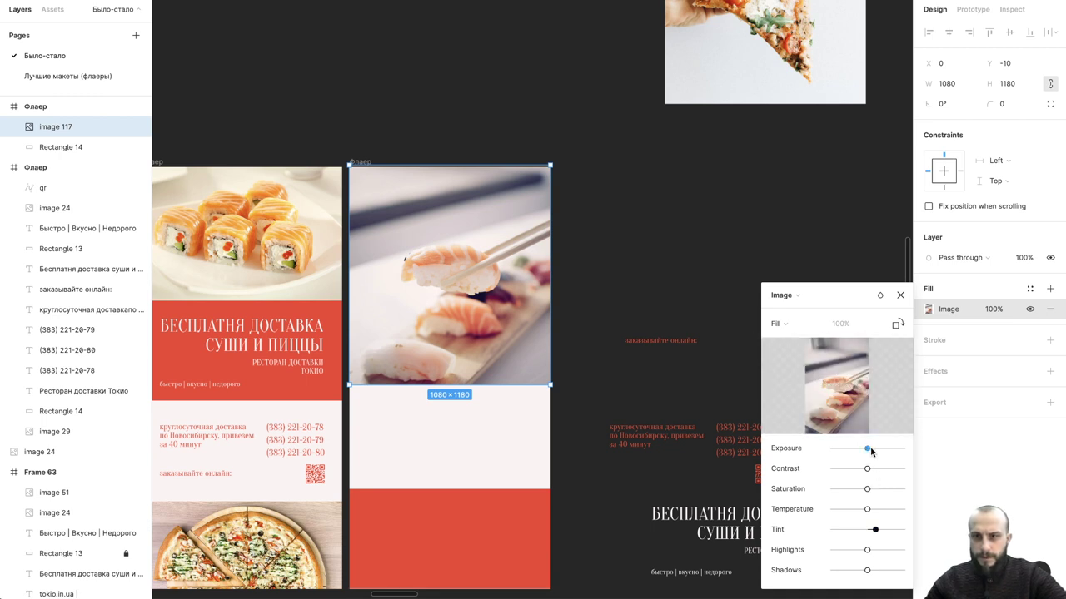
{"action": "left_click_drag", "start_coordinate": [867, 449], "coordinate": [861, 471]}
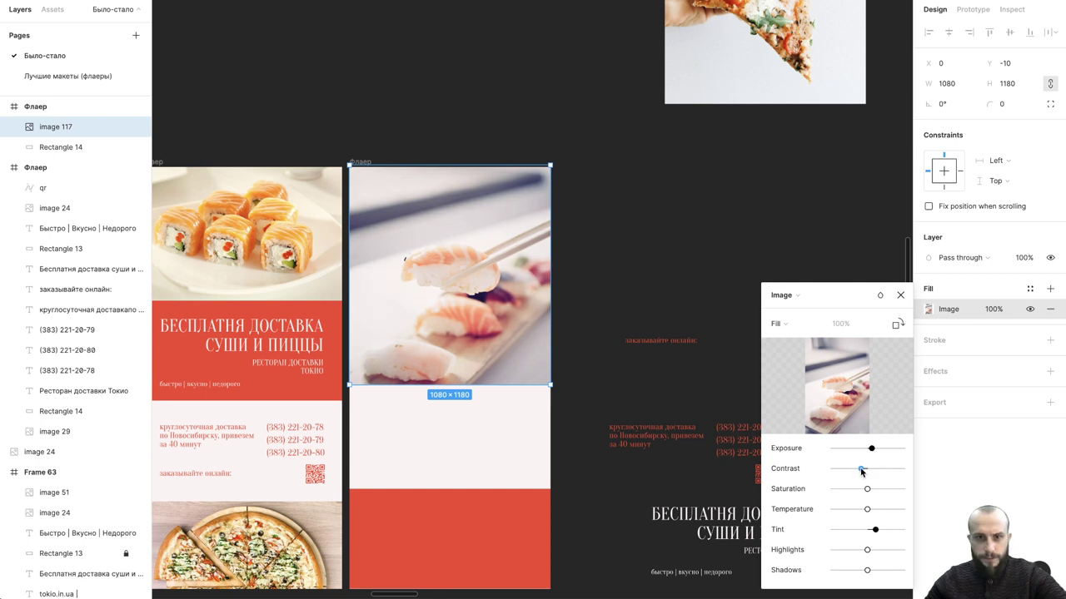
{"action": "key", "text": "Escape"}
{"action": "key", "text": "Escape"}
{"action": "scroll", "coordinate": [655, 190], "scroll_direction": "down", "scroll_amount": 2}
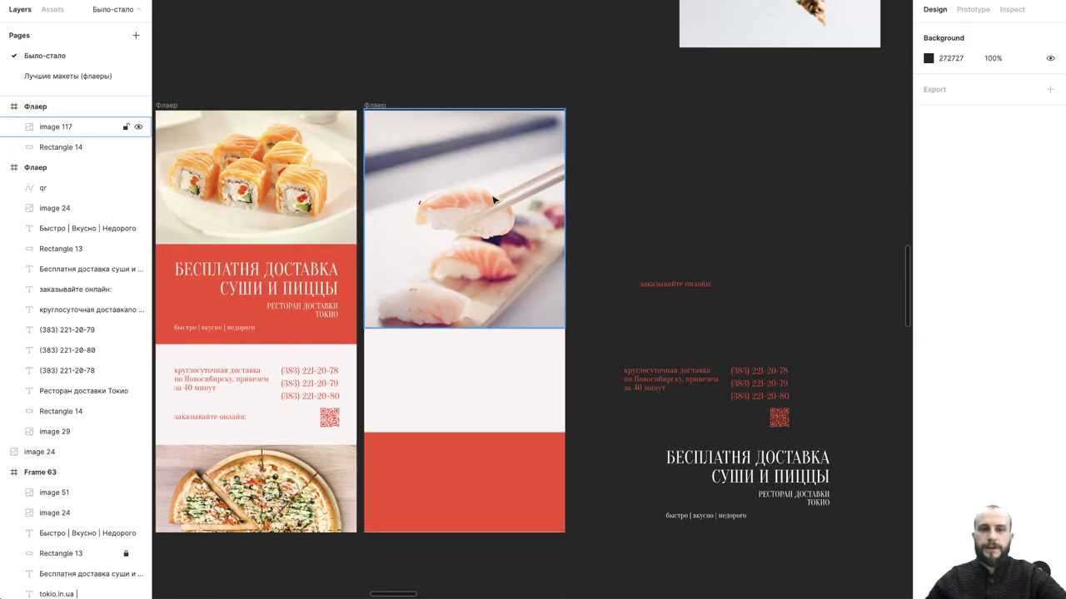
- Switch the sushi photo's fill to Crop and enlarge it for a tighter framing
{"action": "double_click", "coordinate": [493, 200]}
{"action": "left_click", "coordinate": [778, 324]}
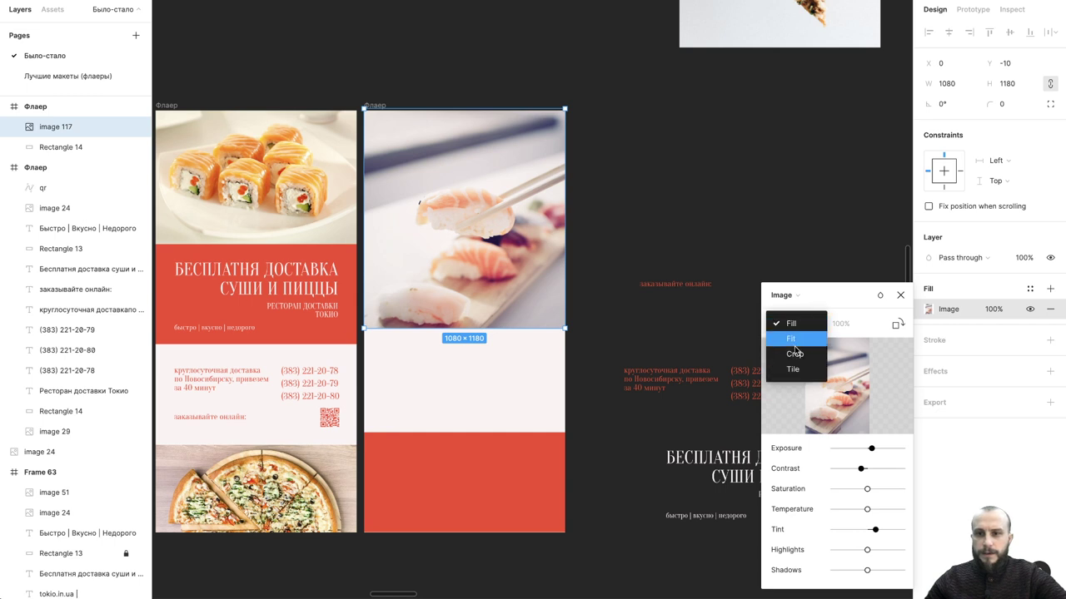
{"action": "left_click", "coordinate": [794, 354]}
{"action": "left_click_drag", "start_coordinate": [490, 183], "coordinate": [491, 197]}
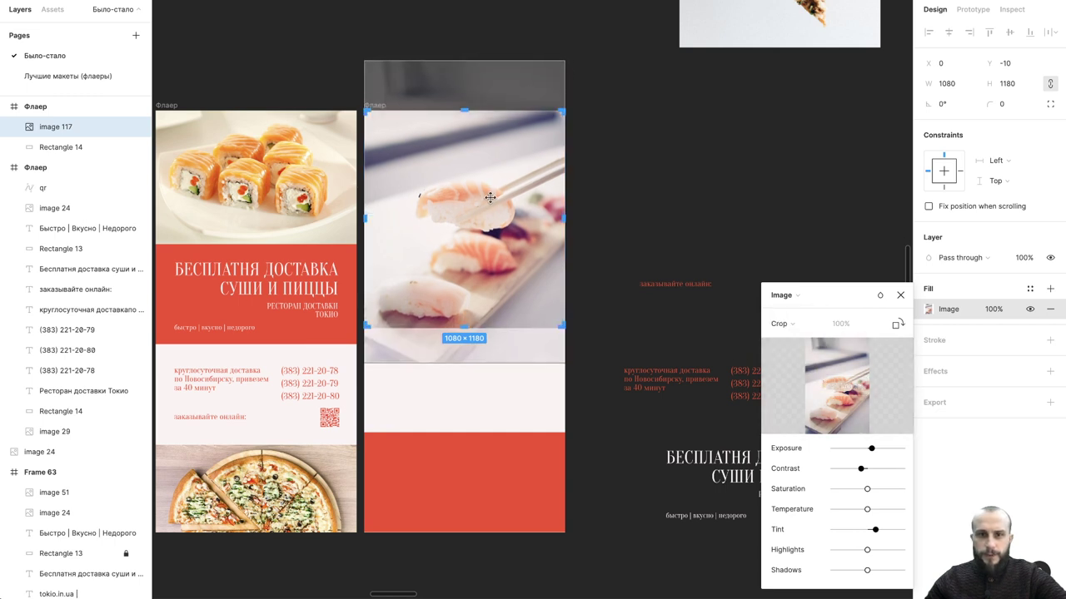
{"action": "left_click_drag", "start_coordinate": [568, 56], "coordinate": [594, 28]}
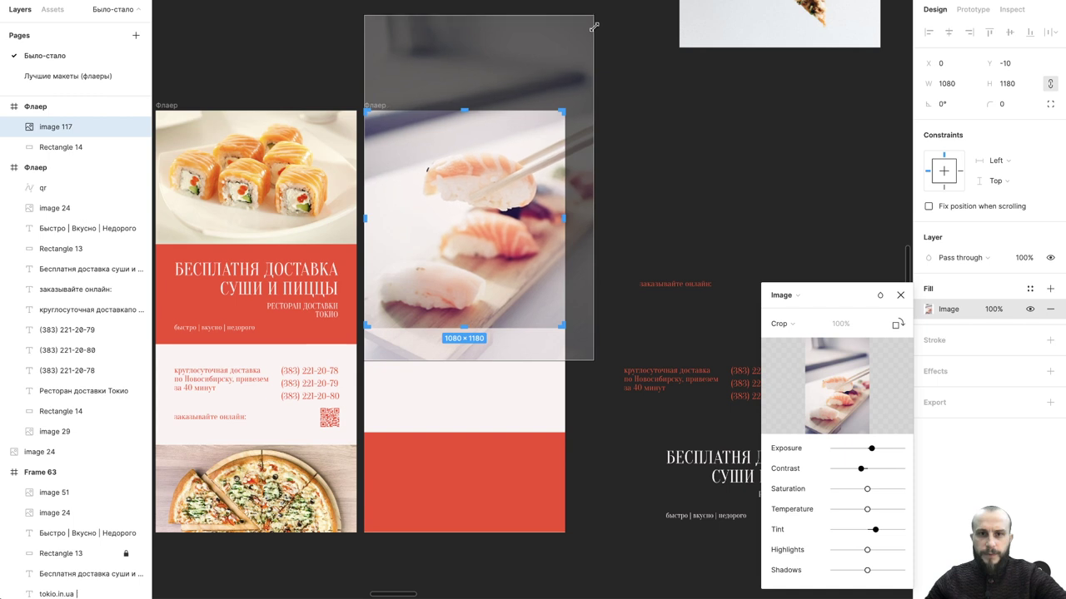
{"action": "key", "text": "Escape"}
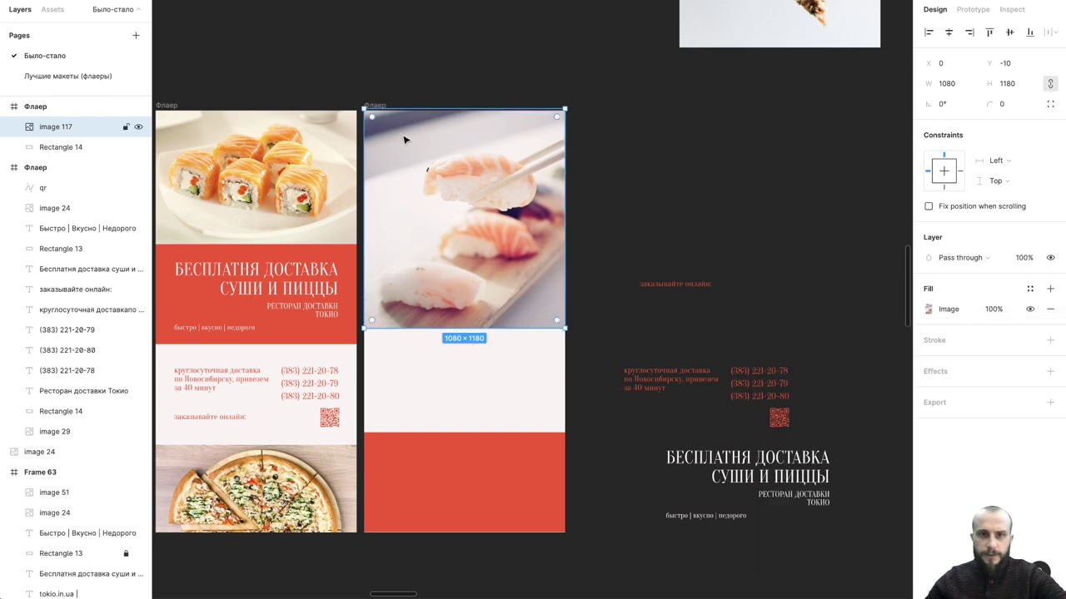
- Add a white-to-transparent linear gradient fill fading the sushi photo's top-left corner
{"action": "left_click", "coordinate": [1050, 288]}
{"action": "left_click", "coordinate": [929, 310]}
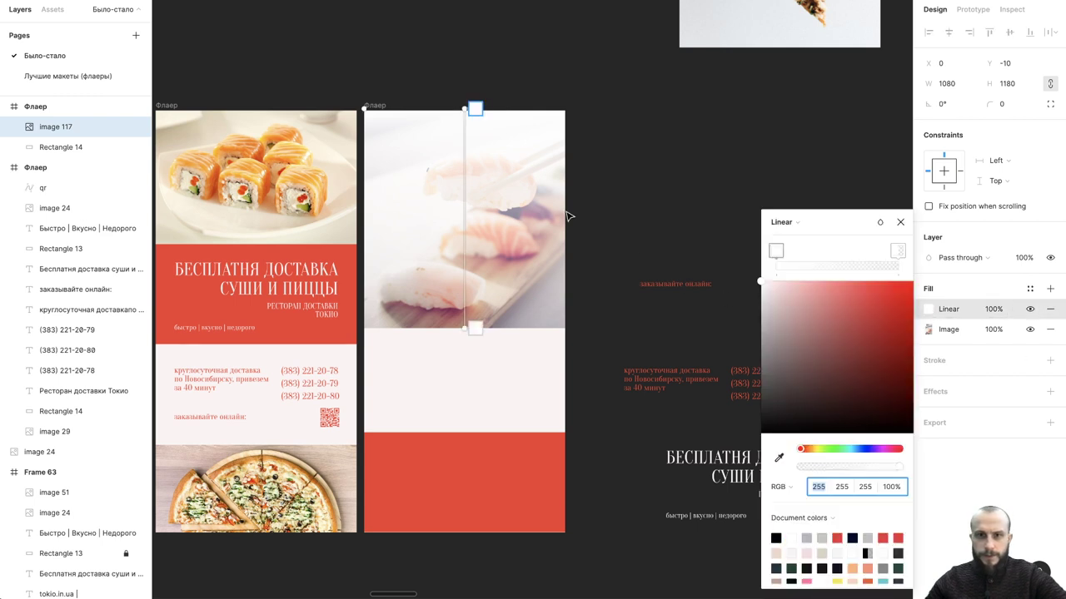
{"action": "left_click_drag", "start_coordinate": [461, 112], "coordinate": [379, 103]}
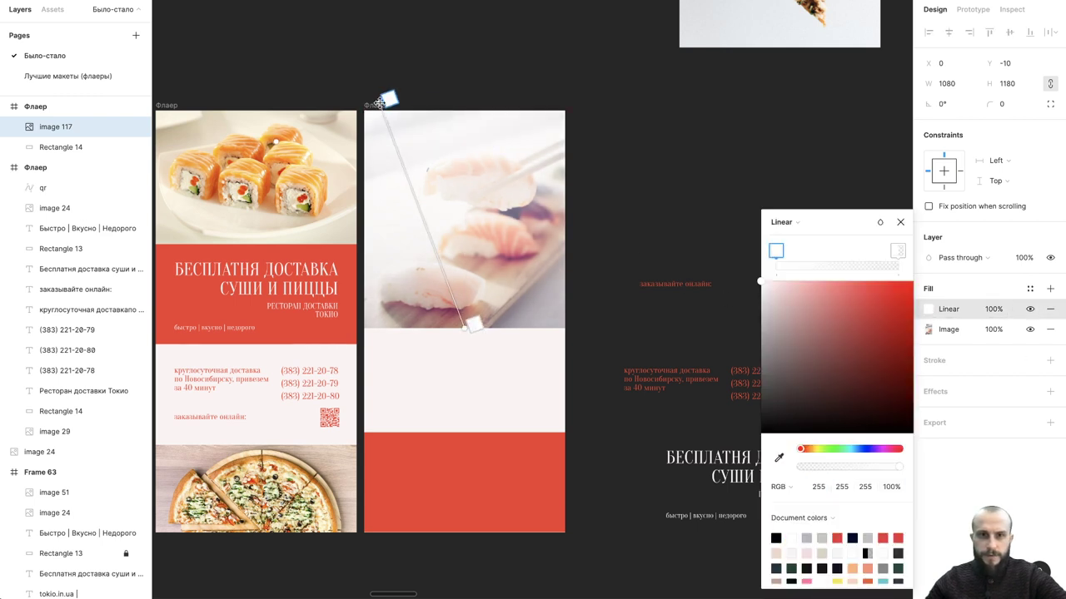
{"action": "left_click_drag", "start_coordinate": [463, 326], "coordinate": [393, 170]}
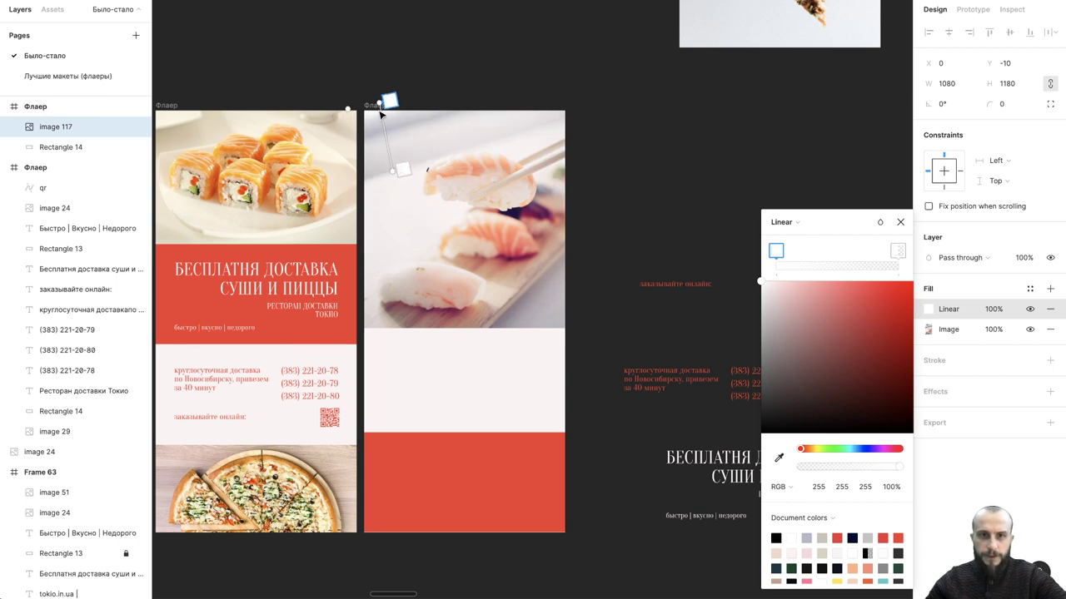
{"action": "left_click_drag", "start_coordinate": [378, 103], "coordinate": [377, 108]}
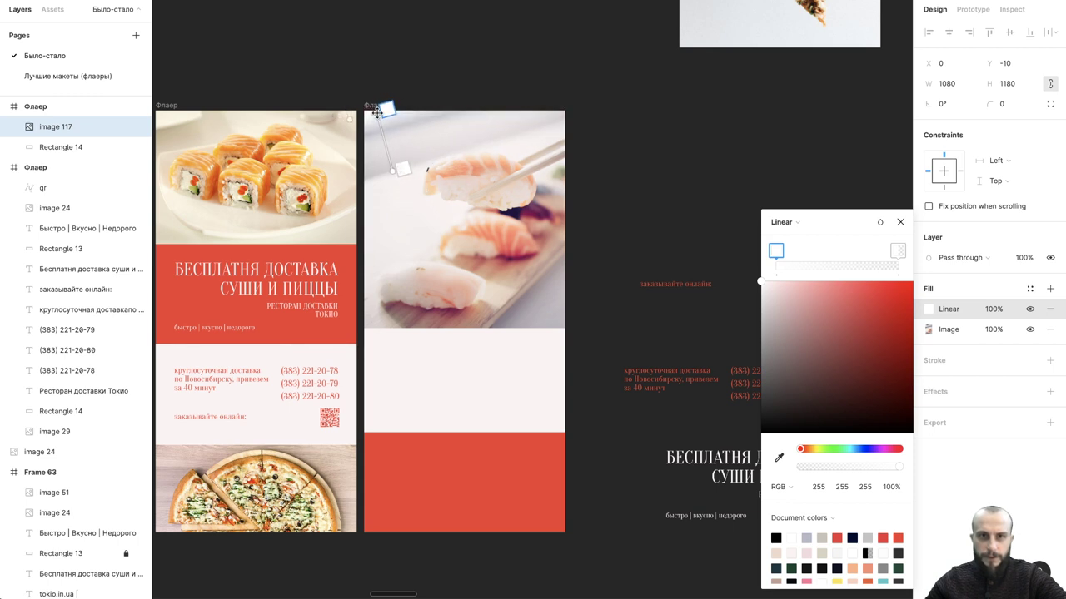
{"action": "left_click", "coordinate": [445, 72]}
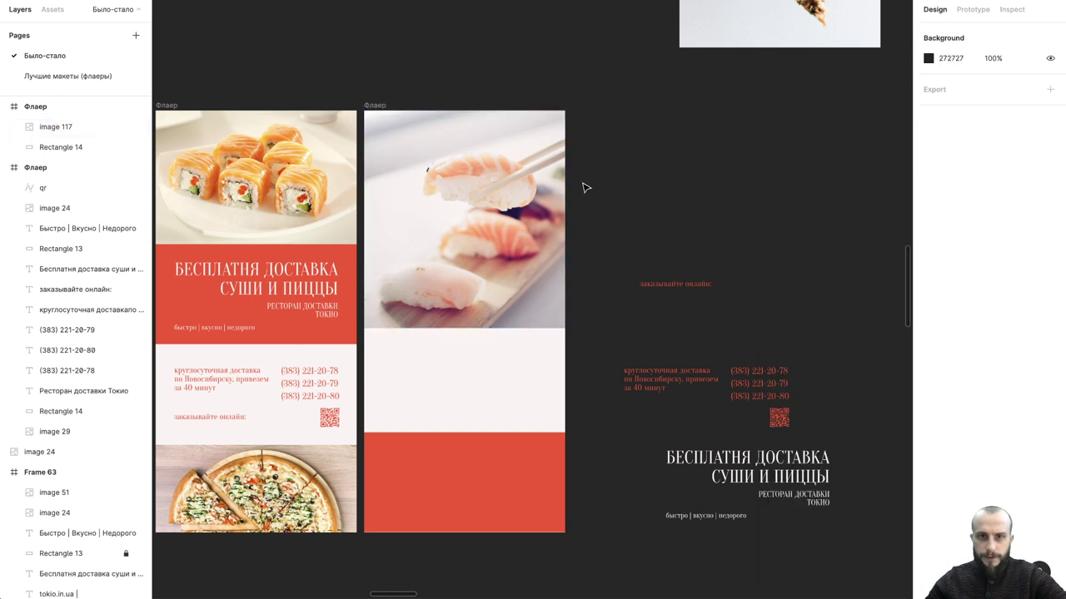
- Scroll to the red box in the second flyer and briefly select it
{"action": "scroll", "coordinate": [712, 271], "scroll_direction": "down", "scroll_amount": 3}
{"action": "scroll", "coordinate": [712, 271], "scroll_direction": "left", "scroll_amount": 1}
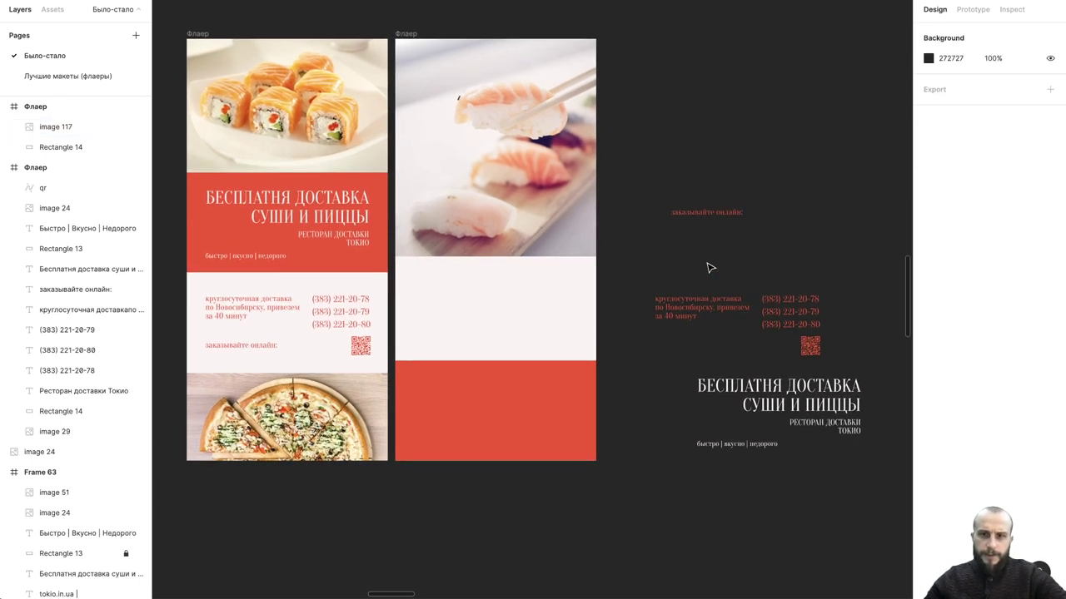
{"action": "left_click", "coordinate": [521, 420]}
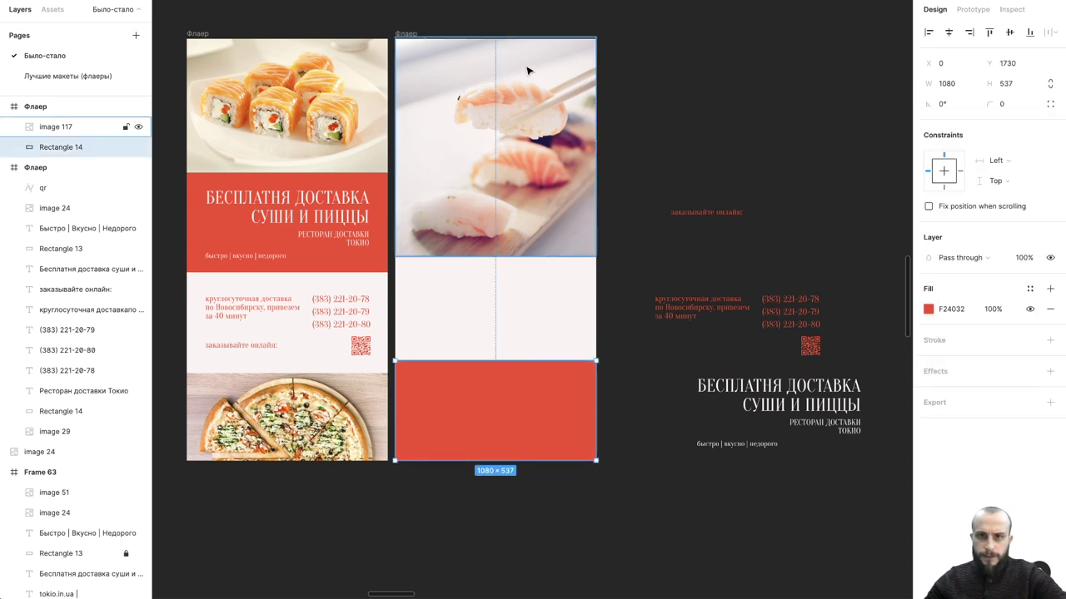
{"action": "left_click", "coordinate": [763, 122]}
- Left-align the Ресторан доставки Токио text and narrow it to wrap onto three lines
{"action": "scroll", "coordinate": [764, 124], "scroll_direction": "down", "scroll_amount": 1}
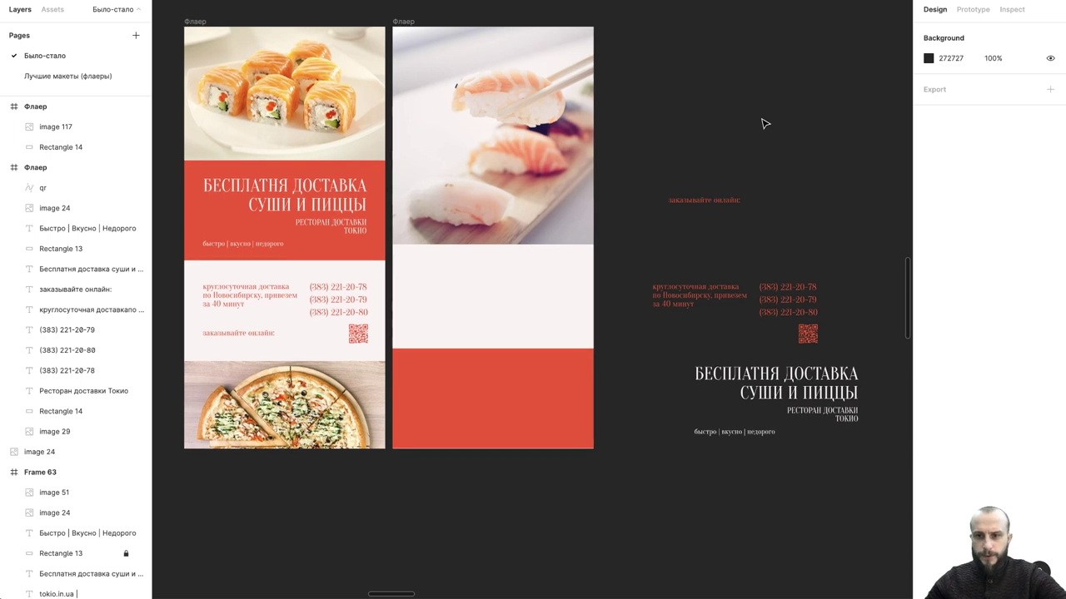
{"action": "left_click_drag", "start_coordinate": [824, 414], "coordinate": [716, 142]}
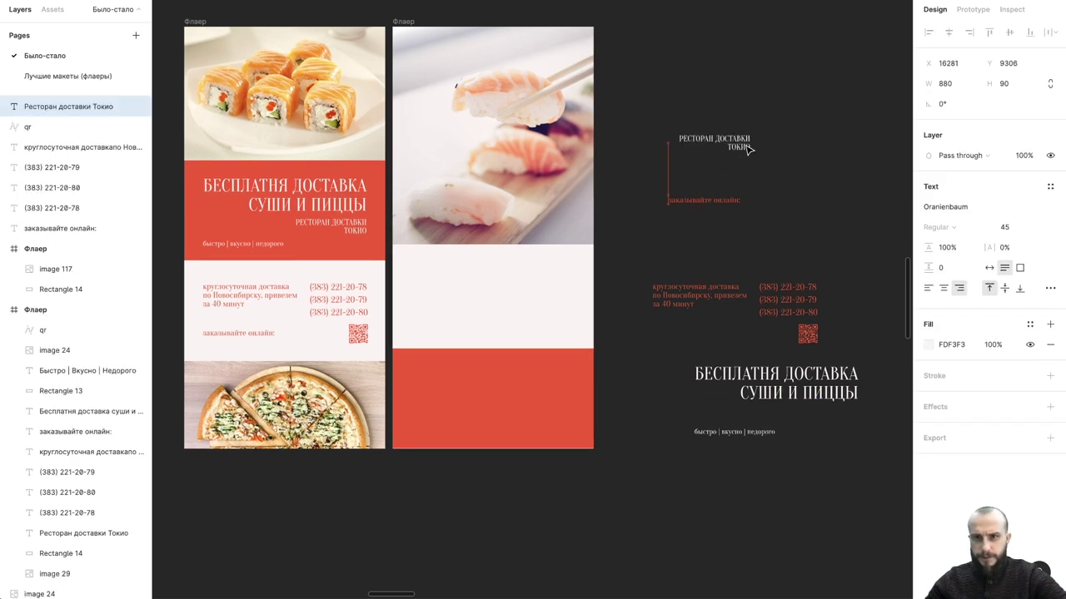
{"action": "left_click", "coordinate": [928, 288]}
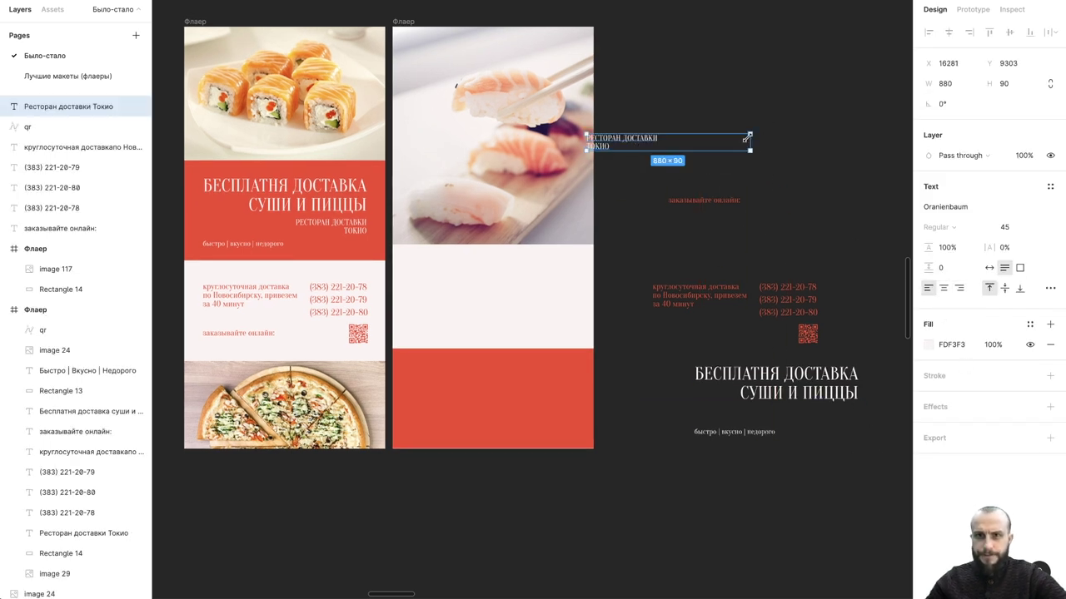
{"action": "mouse_move", "coordinate": [750, 140]}
{"action": "left_mouse_down"}
{"action": "mouse_move", "coordinate": [632, 146]}
{"action": "mouse_move", "coordinate": [636, 101]}
{"action": "left_mouse_up"}
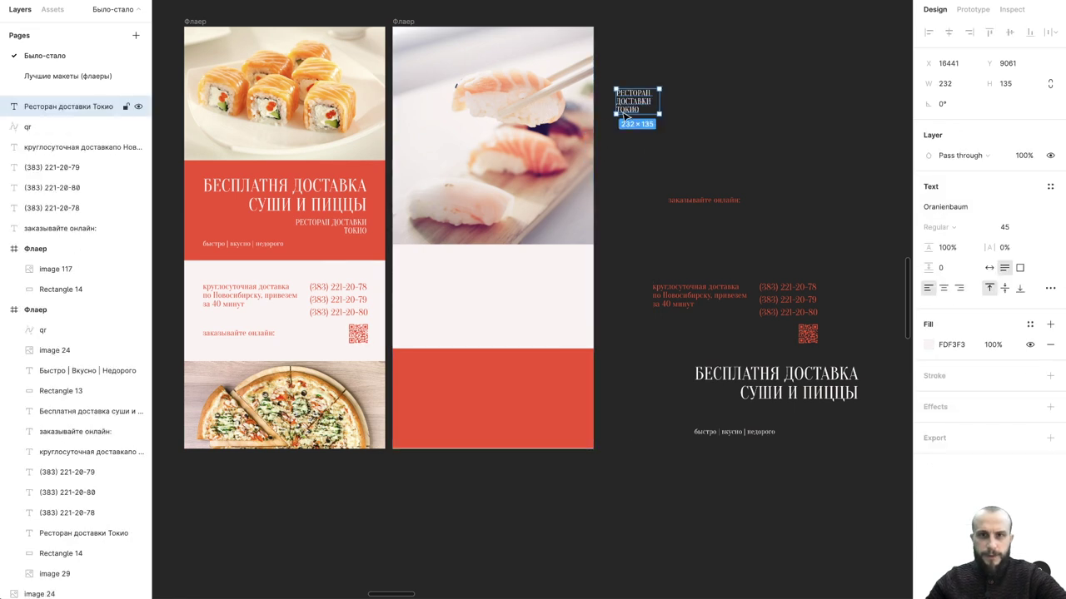
- Duplicate the red box and place the copy below the sushi photo
{"action": "left_click", "coordinate": [537, 398]}
{"action": "key", "text": "ctrl+c"}
{"action": "key", "text": "ctrl+v"}
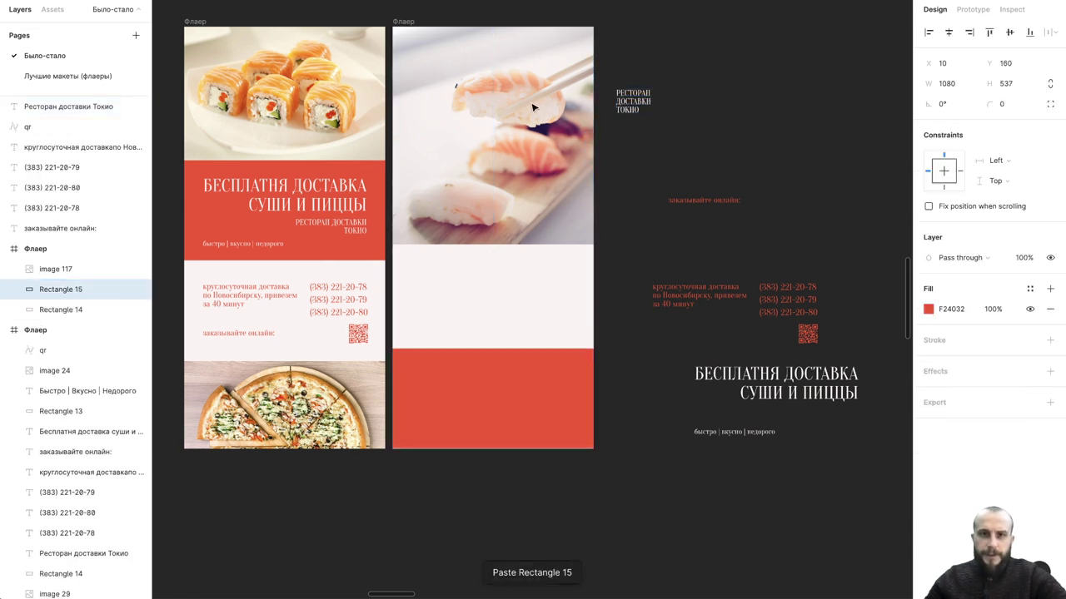
{"action": "left_click_drag", "start_coordinate": [535, 88], "coordinate": [531, 258]}
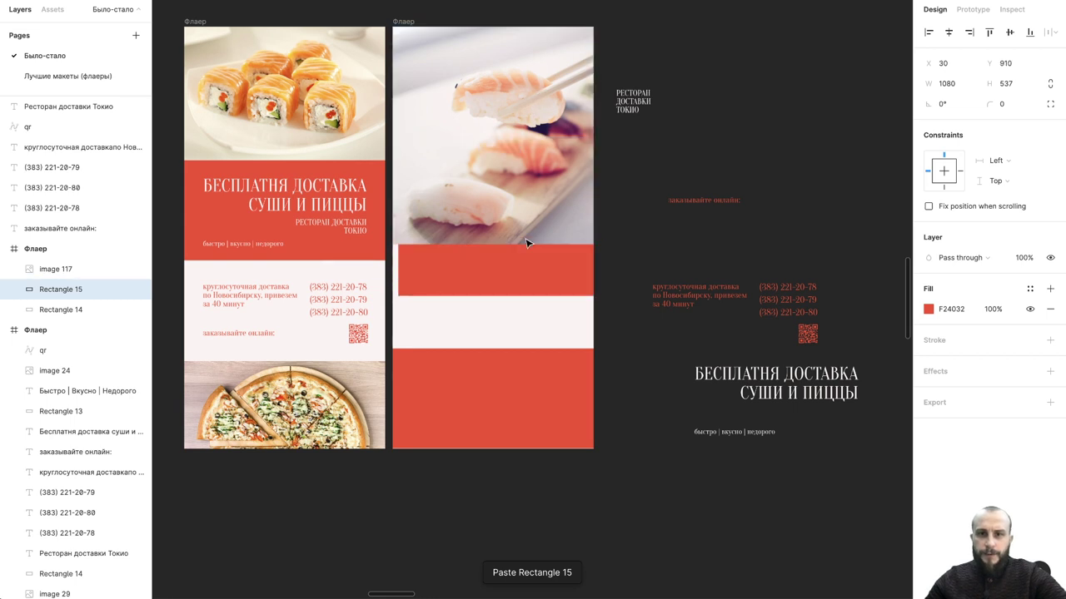
- Move the restaurant name to the second flyer's top-left corner
{"action": "left_click", "coordinate": [637, 101]}
{"action": "left_click_drag", "start_coordinate": [636, 101], "coordinate": [429, 55]}
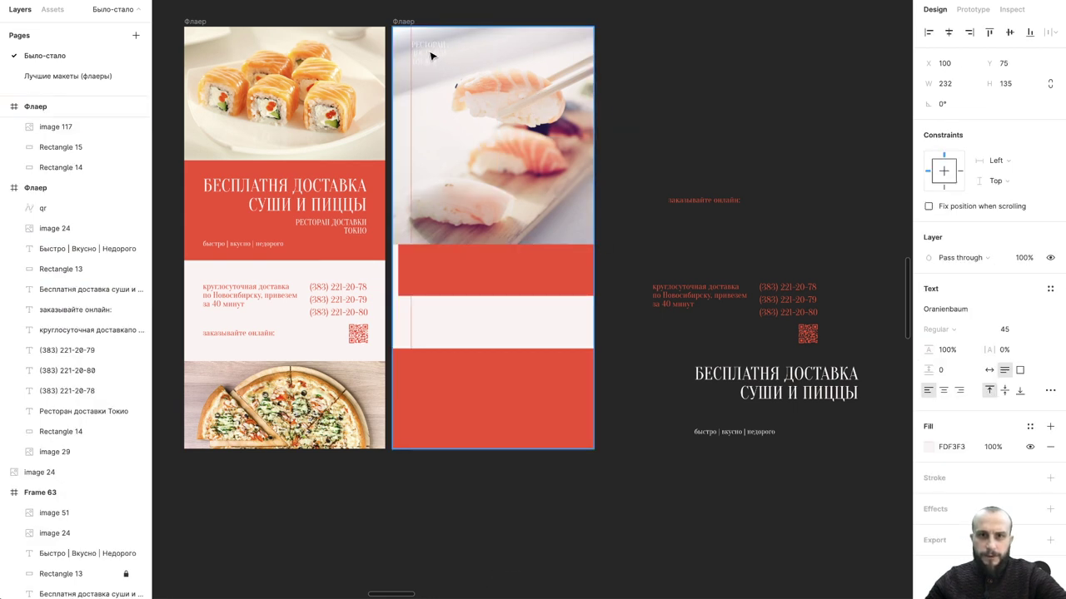
{"action": "mouse_move", "coordinate": [429, 54]}
{"action": "left_mouse_down"}
{"action": "mouse_move", "coordinate": [571, 55]}
{"action": "mouse_move", "coordinate": [425, 59]}
{"action": "left_mouse_up"}
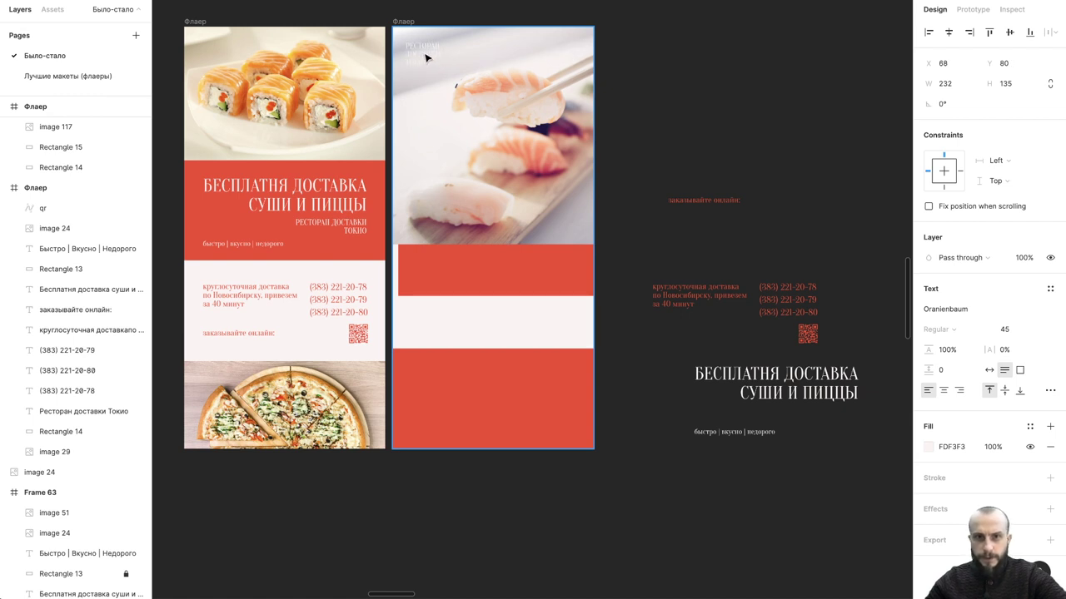
{"action": "left_click", "coordinate": [61, 146]}
- Bring the red rectangle in front of the photo and move it to the flyer's top
{"action": "right_click", "coordinate": [503, 234]}
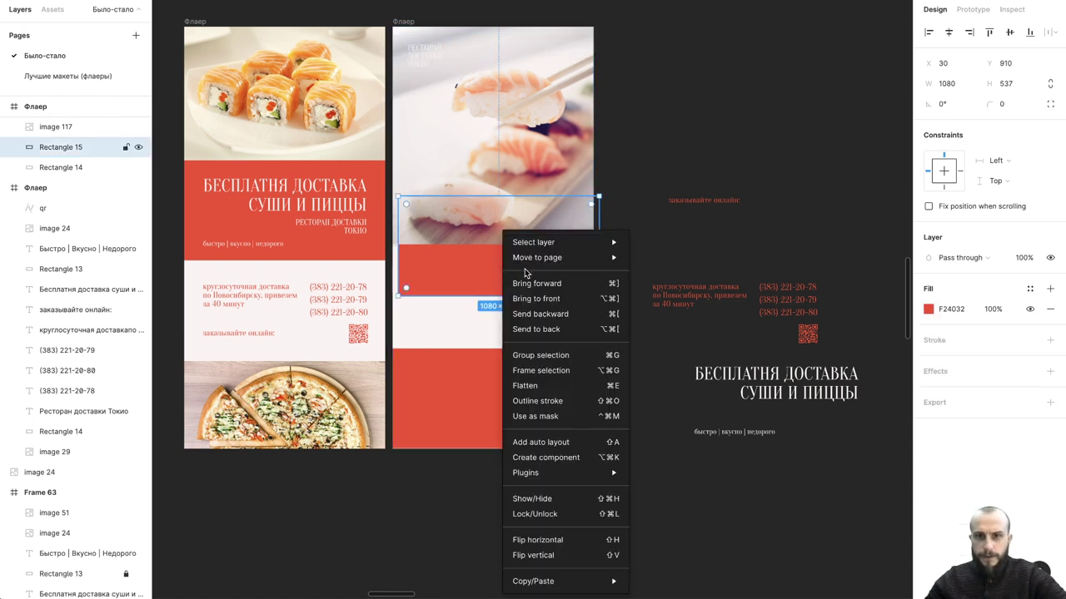
{"action": "left_click", "coordinate": [550, 304]}
{"action": "left_click_drag", "start_coordinate": [489, 275], "coordinate": [485, 89]}
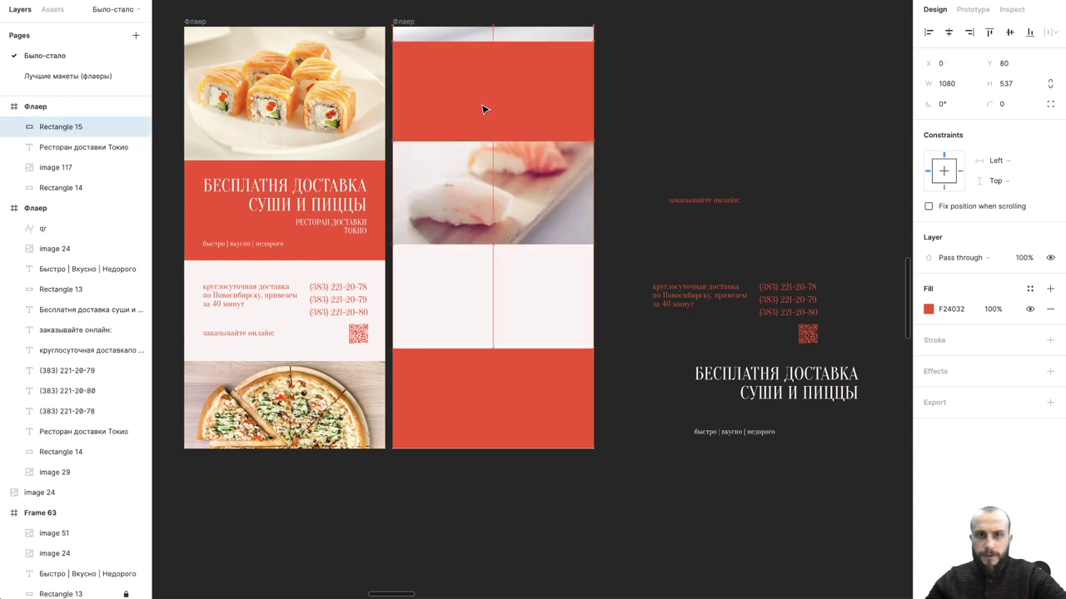
{"action": "mouse_move", "coordinate": [485, 88]}
{"action": "left_mouse_down"}
{"action": "mouse_move", "coordinate": [489, 115]}
{"action": "mouse_move", "coordinate": [466, 91]}
{"action": "left_mouse_up"}
- Bring the restaurant name above the rectangle and shrink the rectangle to about 330×327
{"action": "left_click", "coordinate": [434, 46]}
{"action": "right_click", "coordinate": [431, 39]}
{"action": "left_click", "coordinate": [459, 108]}
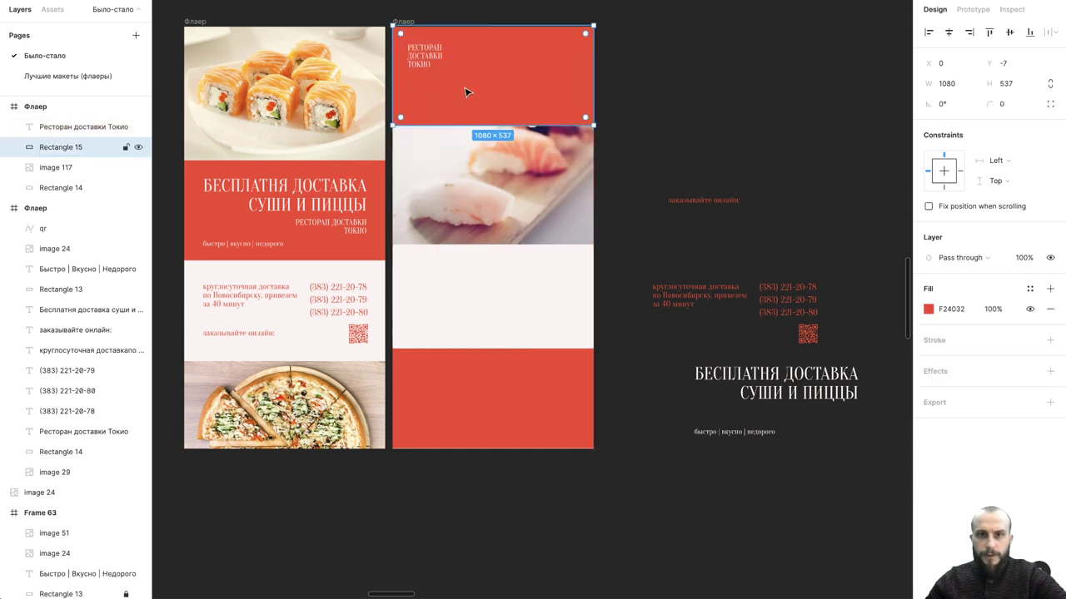
{"action": "left_click_drag", "start_coordinate": [588, 123], "coordinate": [457, 86]}
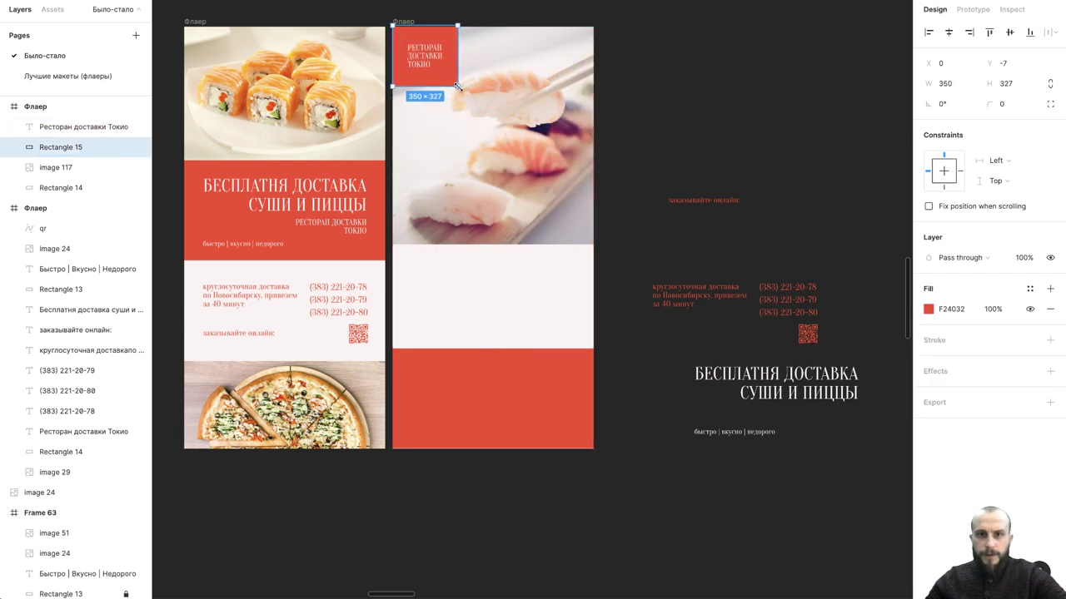
{"action": "left_click_drag", "start_coordinate": [392, 55], "coordinate": [460, 52]}
- Nudge the restaurant name upward inside the red box
{"action": "left_click", "coordinate": [426, 60]}
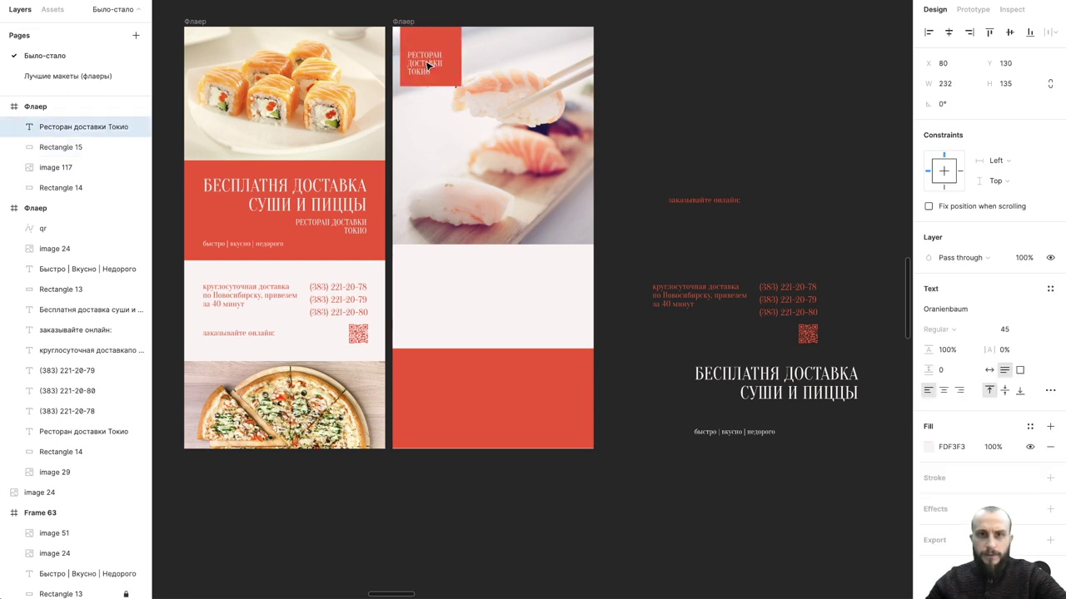
{"action": "key", "text": "shift+Up"}
{"action": "key", "text": "shift+Up"}
{"action": "key", "text": "shift+Up"}
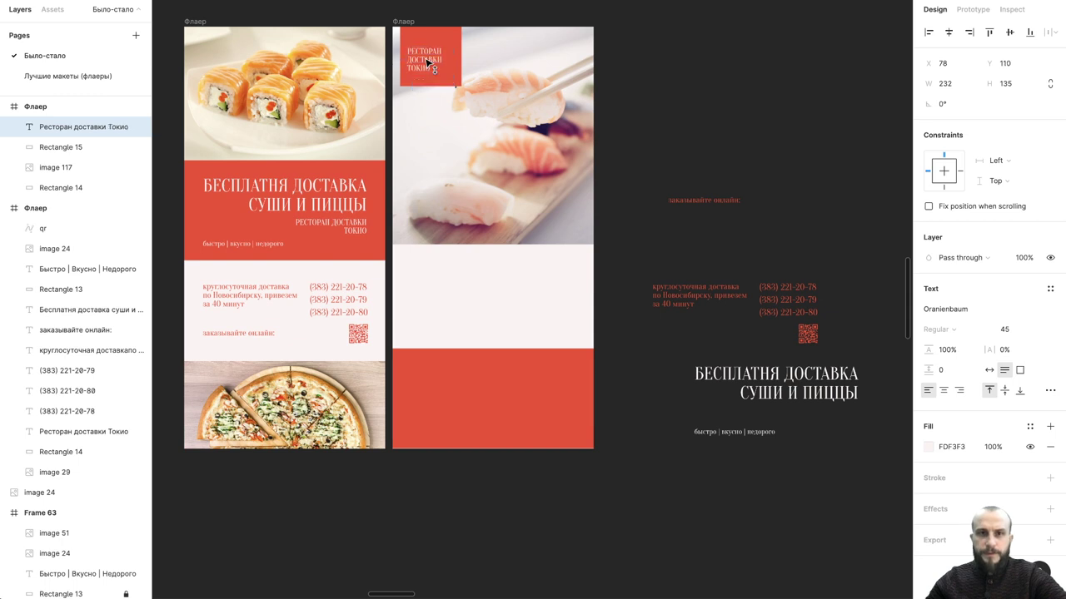
{"action": "key", "text": "Up"}
{"action": "key", "text": "Up"}
{"action": "key", "text": "Up"}
{"action": "left_click", "coordinate": [425, 78]}
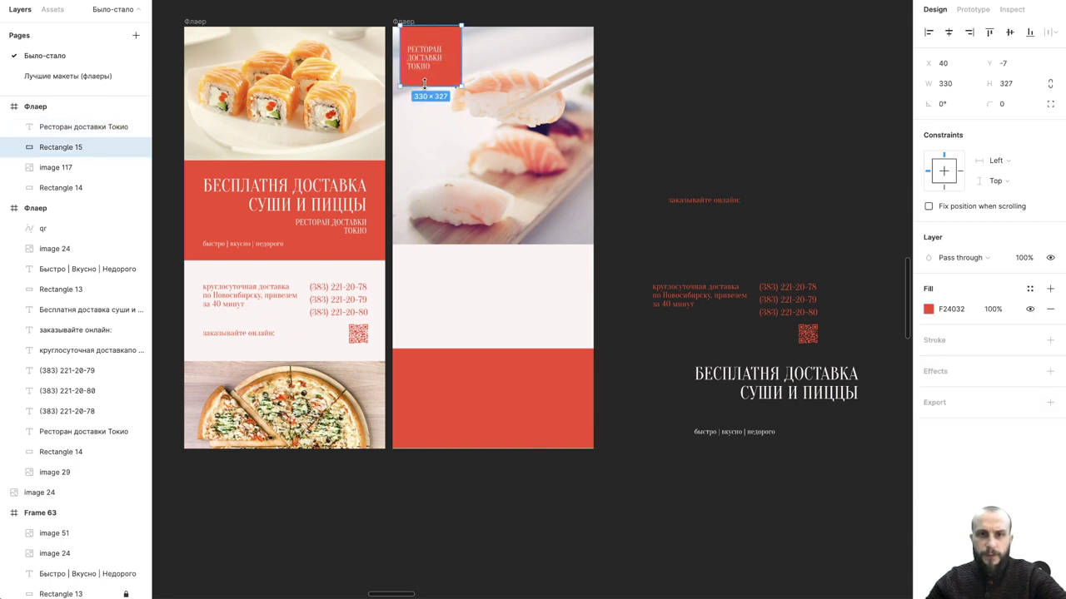
{"action": "left_click", "coordinate": [650, 88]}
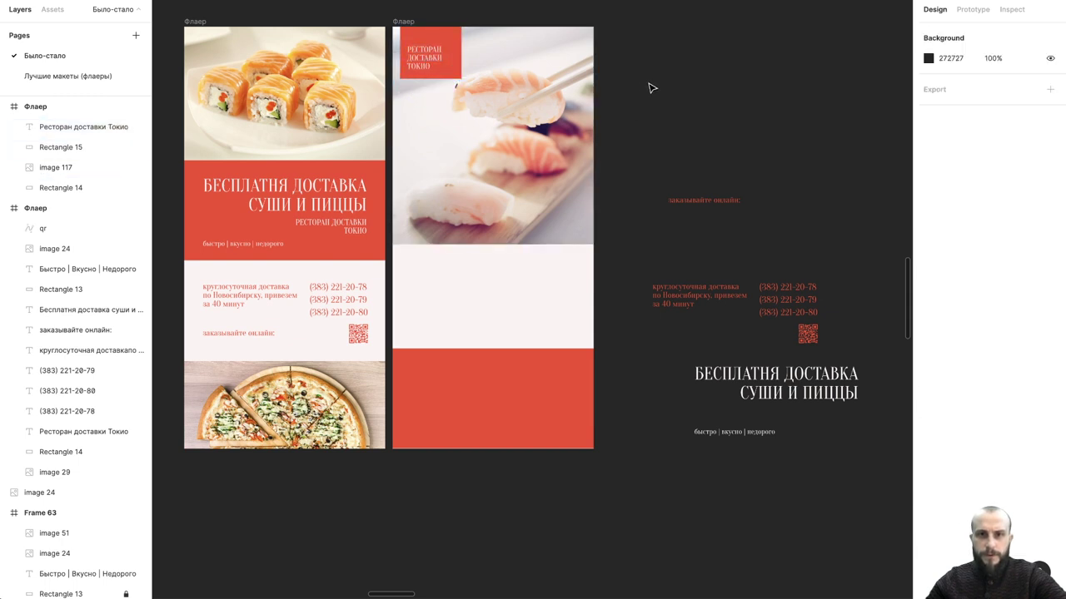
- Recrop the chopstick sushi photo by scaling and shifting the image within its frame
{"action": "double_click", "coordinate": [525, 122]}
{"action": "scroll", "coordinate": [478, 33], "scroll_direction": "up", "scroll_amount": 4}
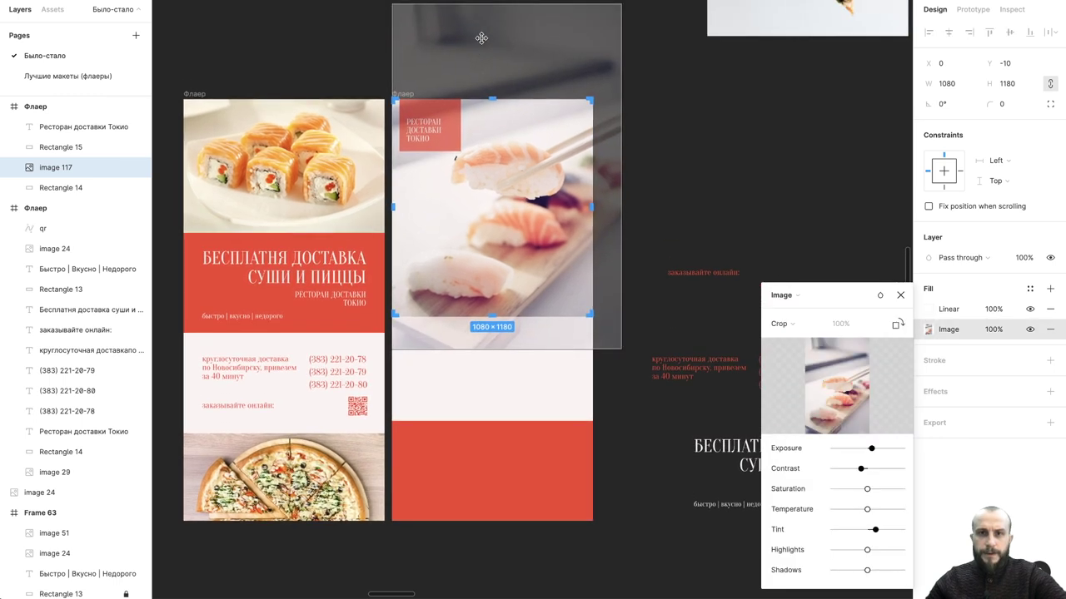
{"action": "mouse_move", "coordinate": [621, 7]}
{"action": "left_mouse_down"}
{"action": "mouse_move", "coordinate": [599, 50]}
{"action": "mouse_move", "coordinate": [613, 22]}
{"action": "left_mouse_up"}
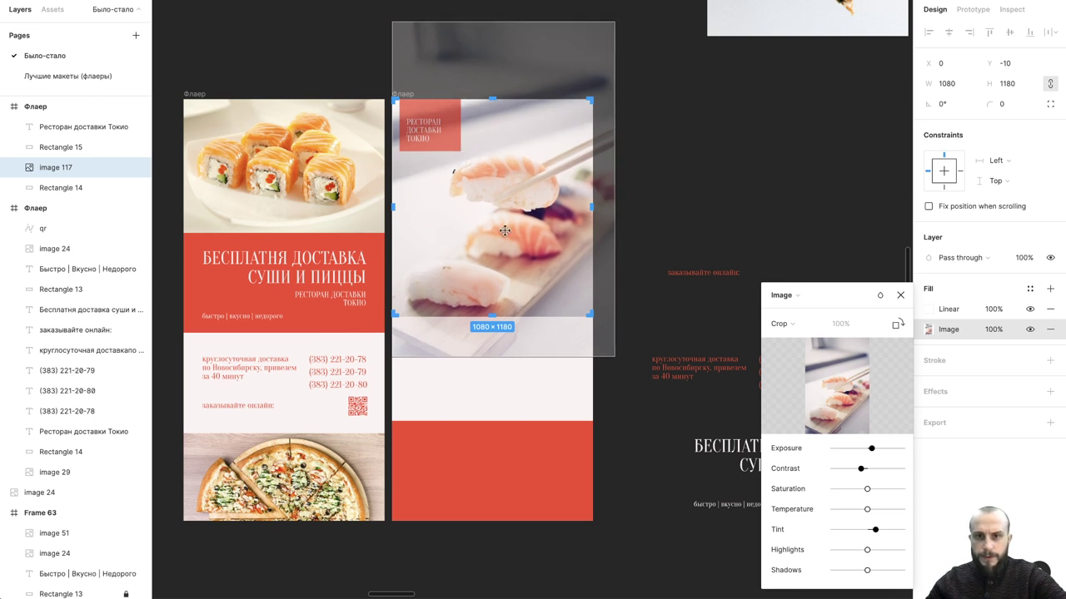
{"action": "key", "text": "Return"}
{"action": "scroll", "coordinate": [685, 192], "scroll_direction": "down", "scroll_amount": 3}
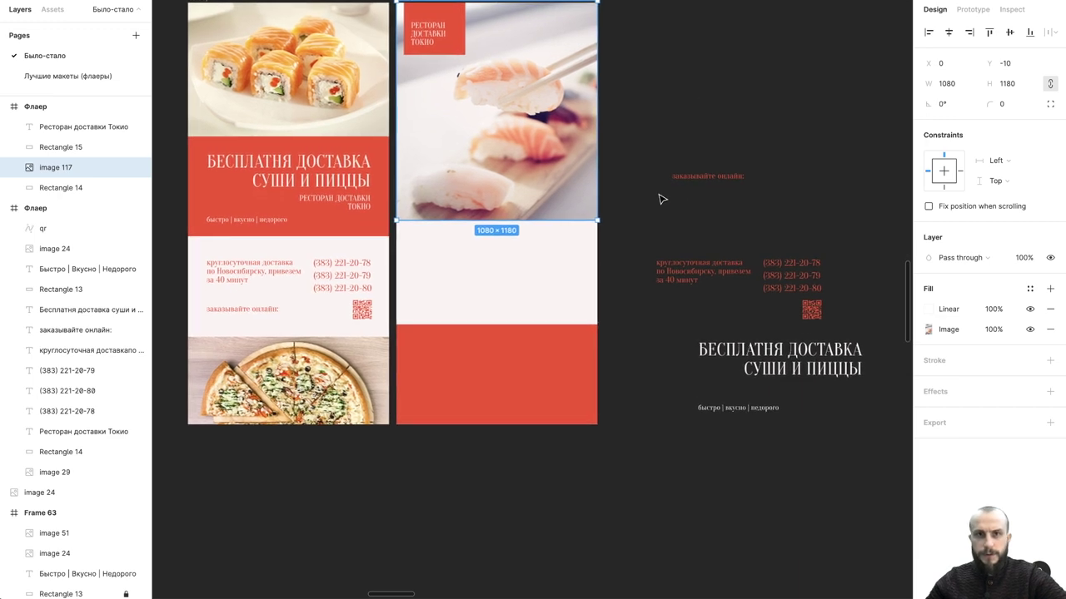
{"action": "left_click", "coordinate": [662, 199]}
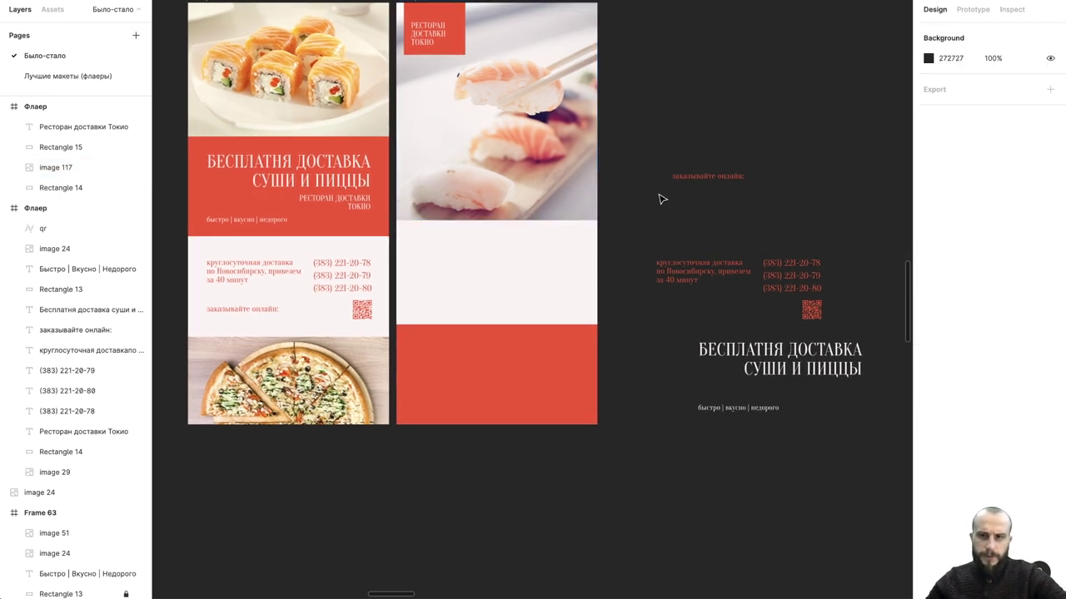
- Move the headline into the second flyer, colour it red F24032 and left-align it
{"action": "scroll", "coordinate": [662, 199], "scroll_direction": "down", "scroll_amount": 1}
{"action": "left_click", "coordinate": [789, 348]}
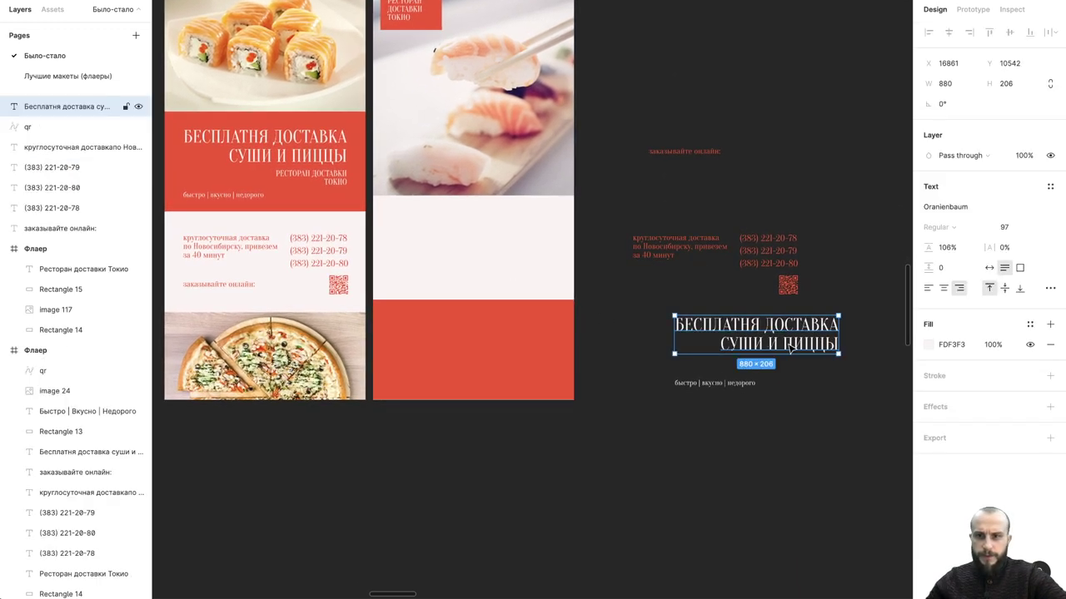
{"action": "left_click_drag", "start_coordinate": [798, 348], "coordinate": [495, 298]}
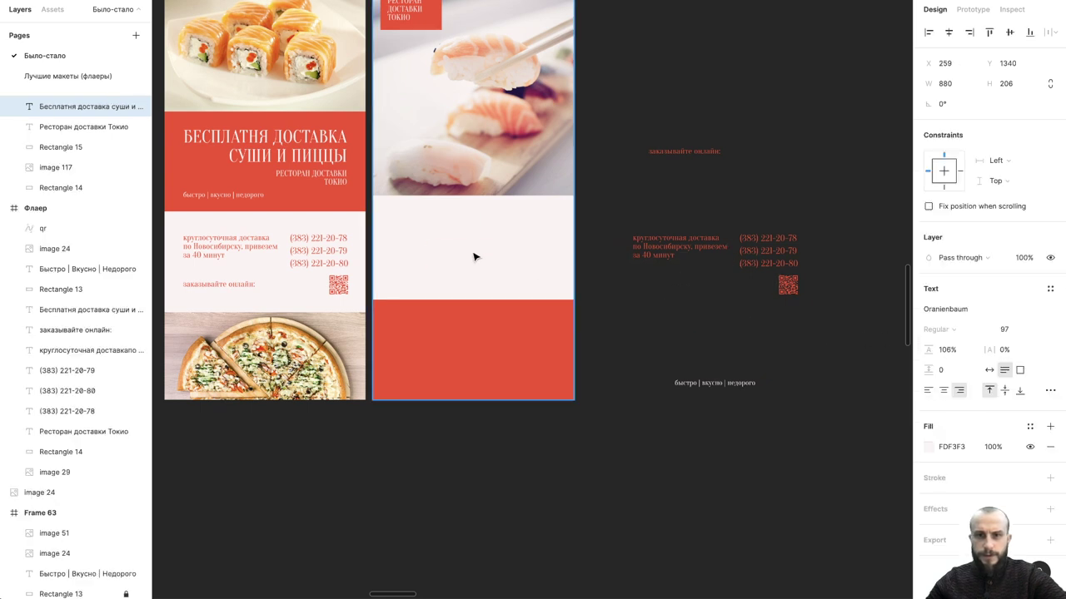
{"action": "key", "text": "i"}
{"action": "left_click", "coordinate": [499, 333]}
{"action": "left_click", "coordinate": [928, 390]}
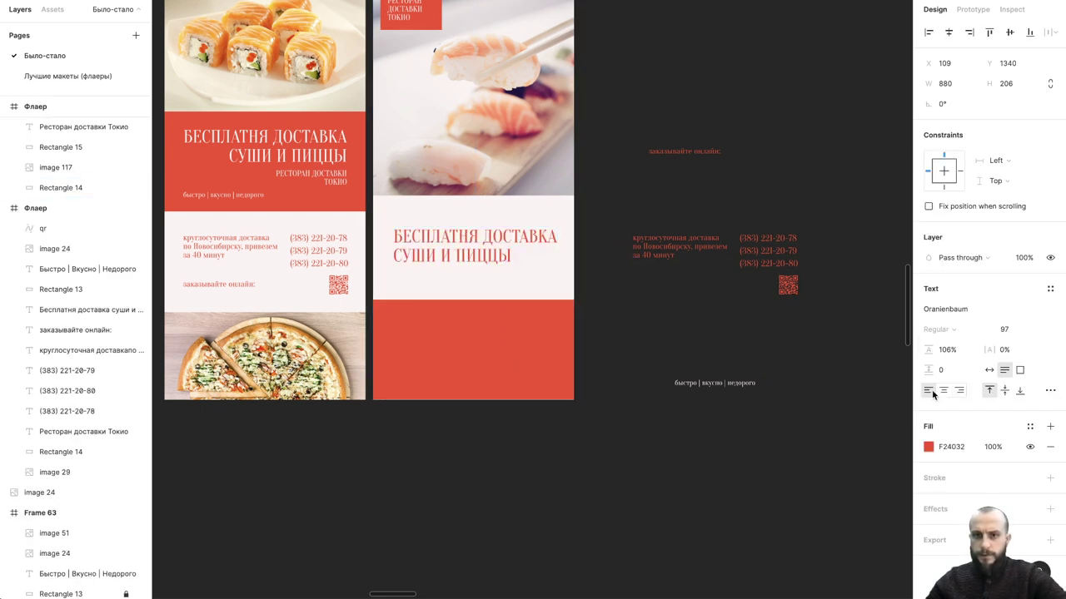
{"action": "left_click_drag", "start_coordinate": [486, 264], "coordinate": [478, 255]}
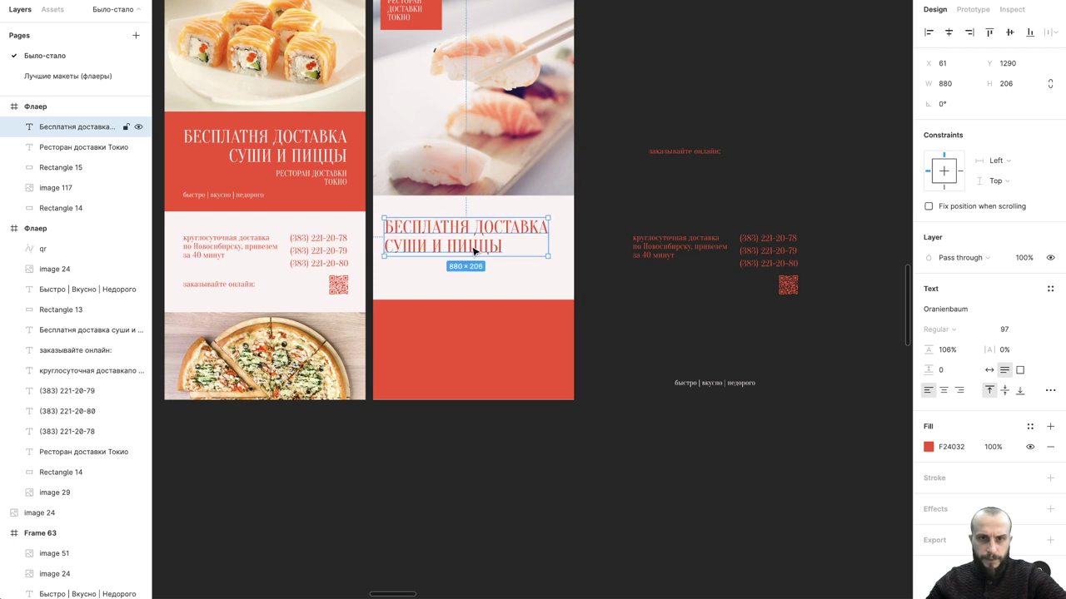
- Correct 'БЕСПЛАТНАЯ' and delete 'И ПИЦЦЫ' so the headline reads БЕСПЛАТНАЯ ДОСТАВКА СУШИ
{"action": "double_click", "coordinate": [463, 227]}
{"action": "left_click", "coordinate": [464, 227]}
{"action": "type", "text": "а"}
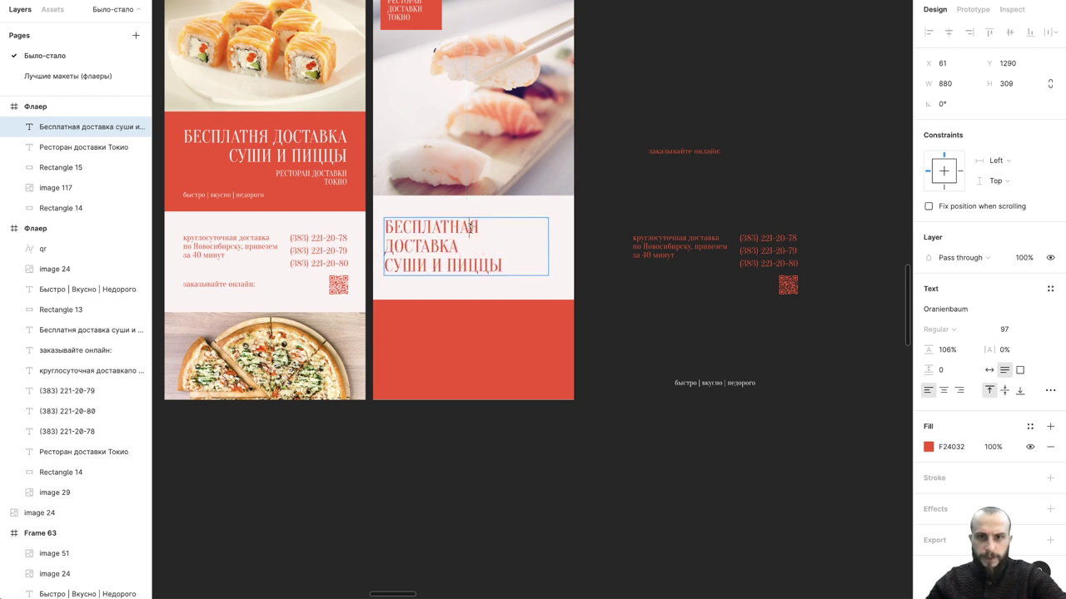
{"action": "left_click_drag", "start_coordinate": [430, 265], "coordinate": [528, 264]}
{"action": "key", "text": "BackSpace"}
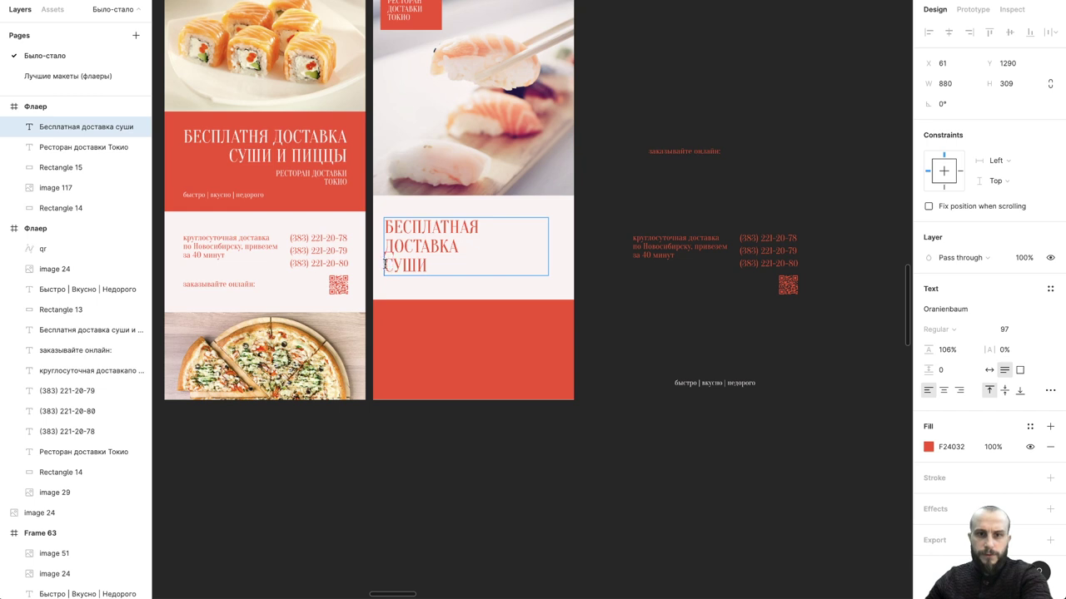
{"action": "key", "text": "BackSpace"}
{"action": "left_click", "coordinate": [611, 228]}
{"action": "left_click", "coordinate": [461, 245]}
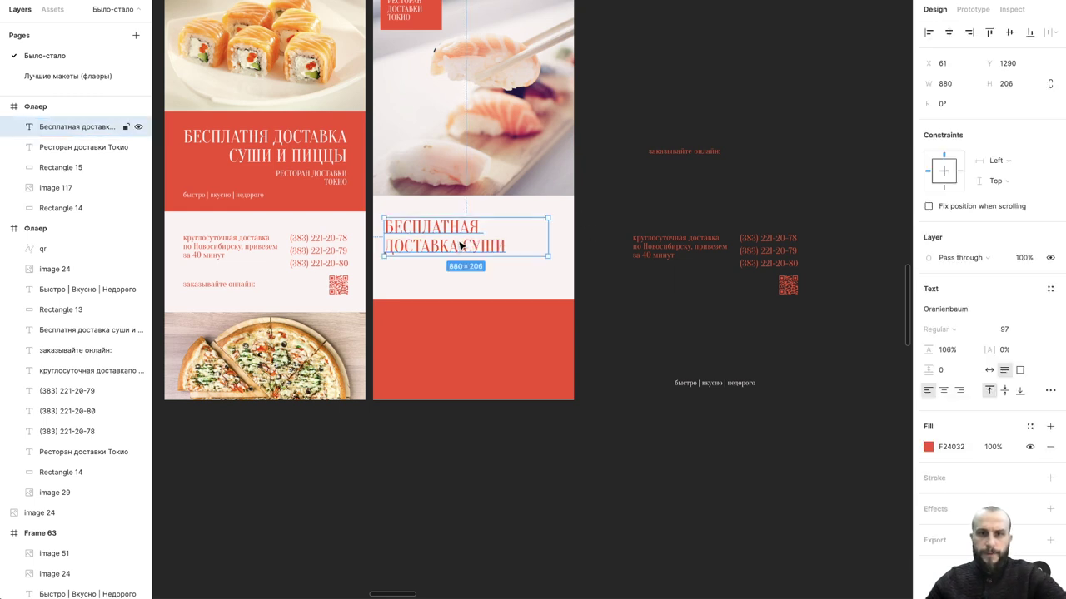
{"action": "left_click_drag", "start_coordinate": [461, 246], "coordinate": [464, 242]}
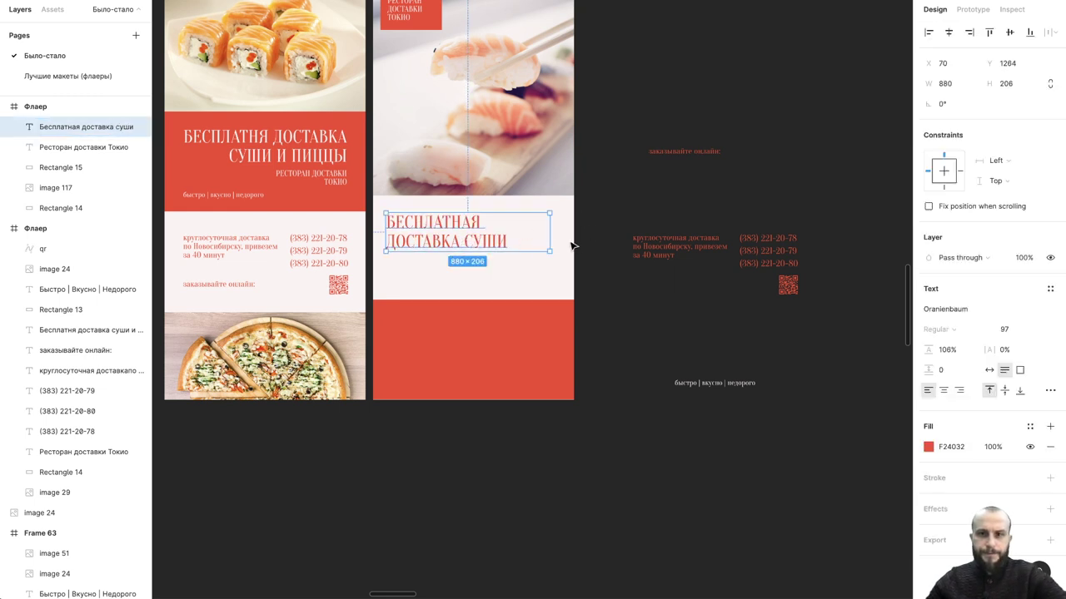
{"action": "left_click", "coordinate": [649, 215]}
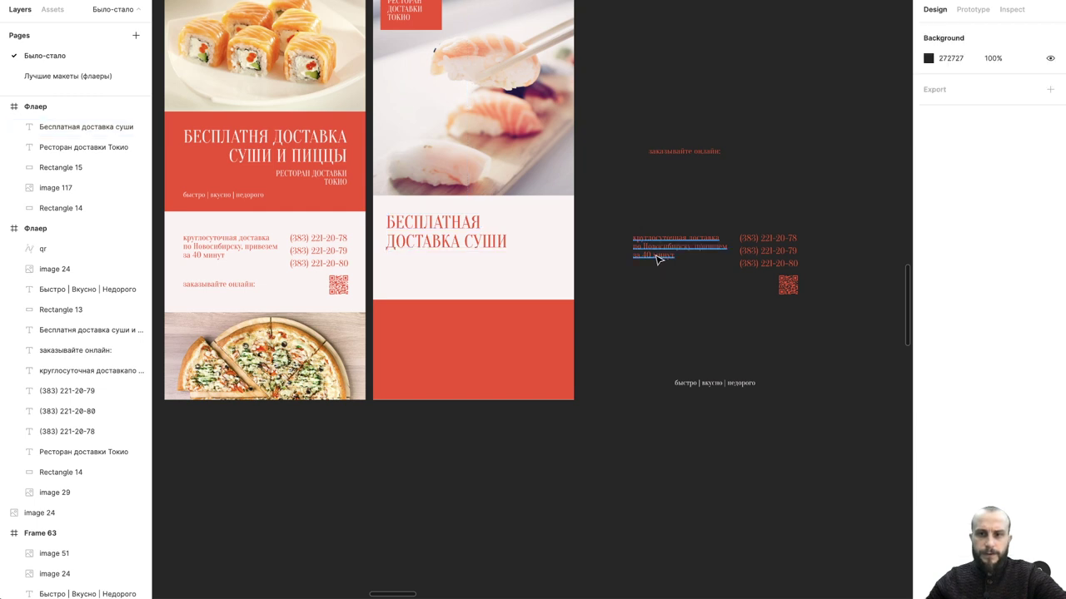
- Place the круглосуточная доставка text under the headline, then select the order and phone texts
{"action": "left_click", "coordinate": [704, 251]}
{"action": "left_click_drag", "start_coordinate": [685, 248], "coordinate": [434, 276]}
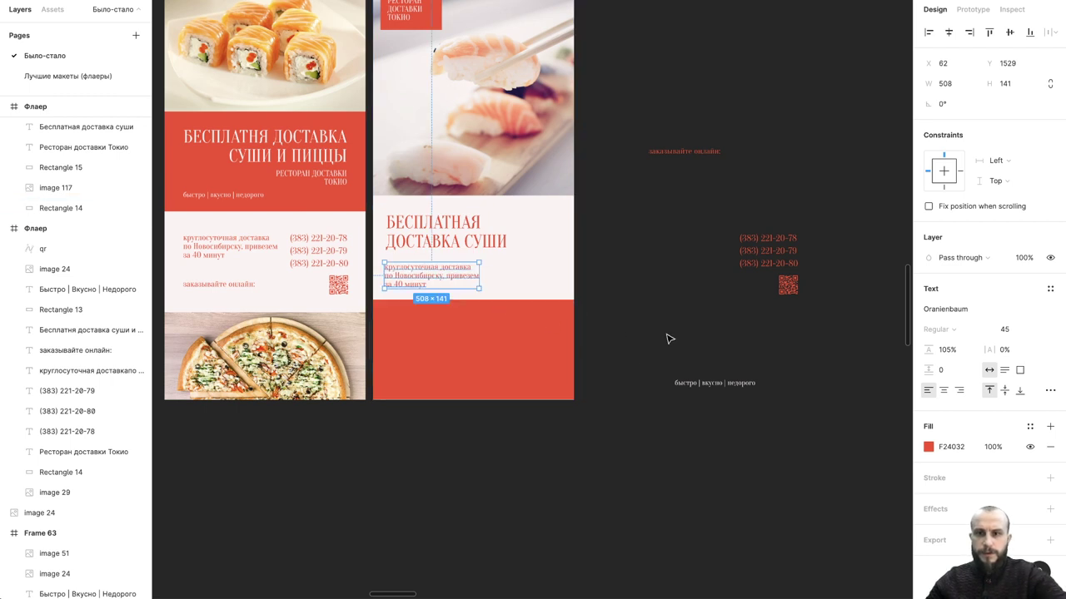
{"action": "left_click", "coordinate": [699, 155], "text": "shift"}
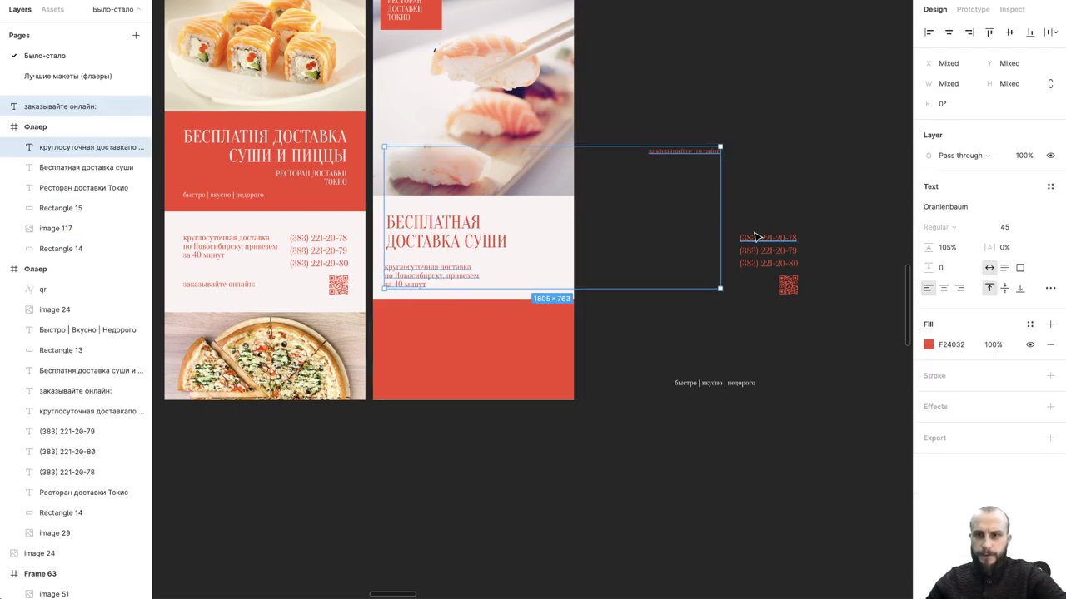
{"action": "left_click", "coordinate": [753, 239], "text": "shift"}
{"action": "left_click", "coordinate": [757, 263], "text": "shift"}
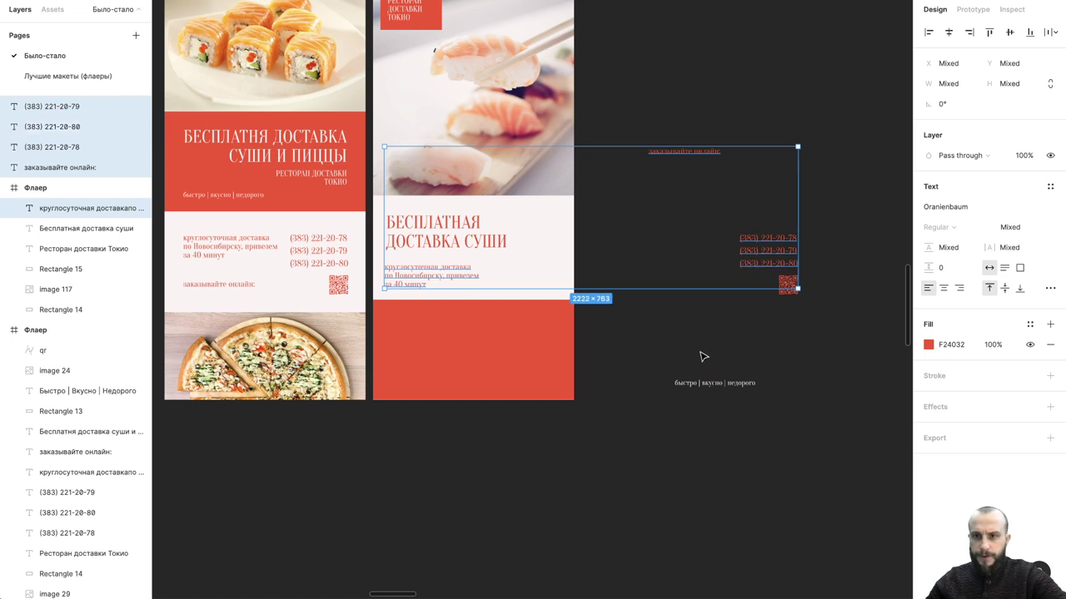
- Add the tagline to the selected small texts and switch them all to Noto Sans
{"action": "left_click", "coordinate": [714, 383], "text": "shift"}
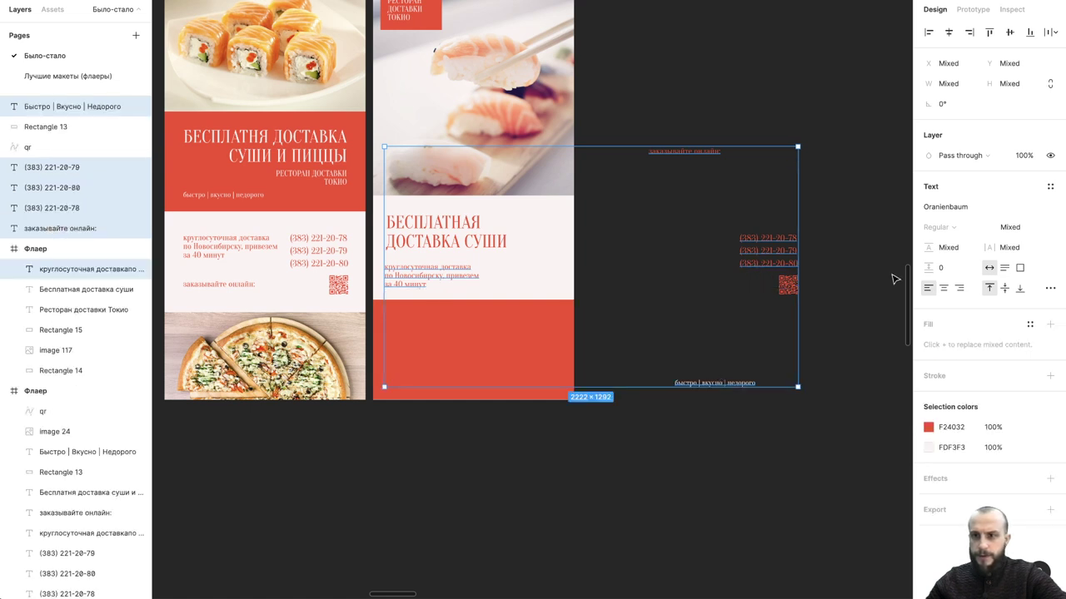
{"action": "left_click", "coordinate": [953, 206]}
{"action": "type", "text": "Noto Sans"}
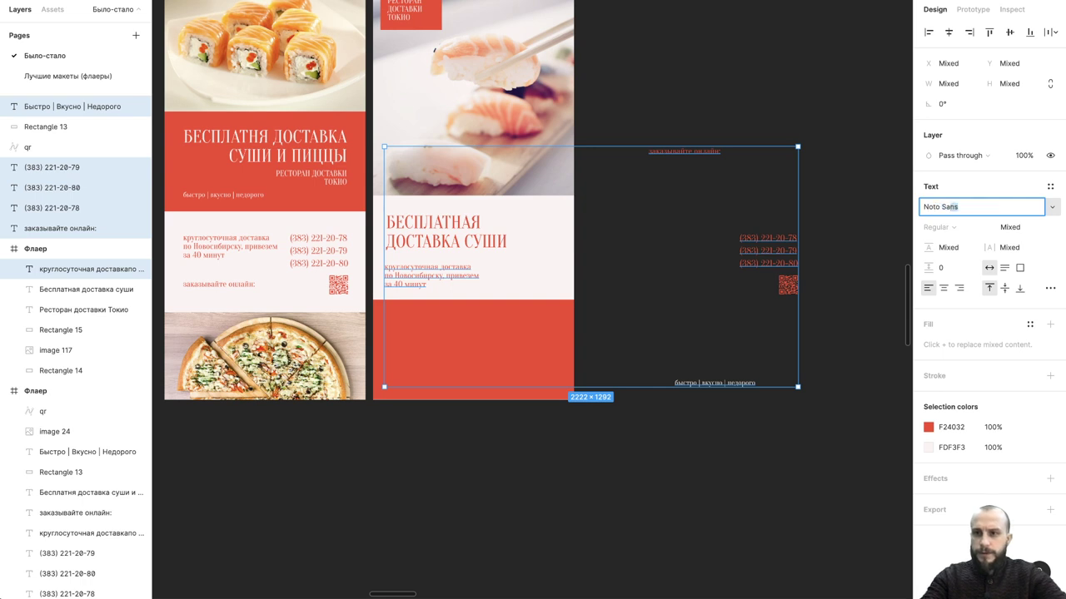
{"action": "key", "text": "Return"}
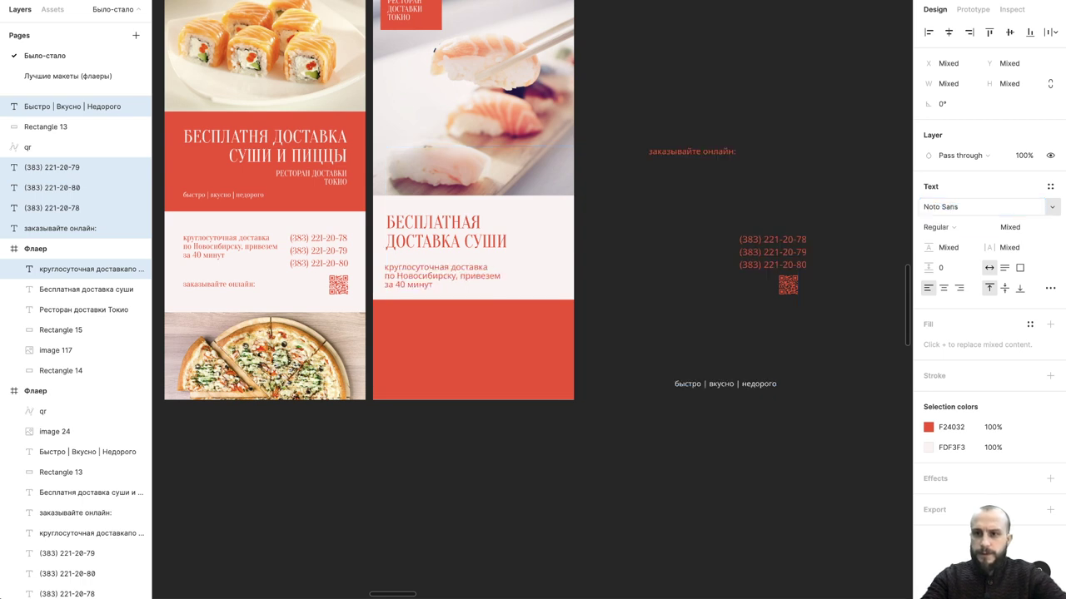
- Set the selected texts to 0% letter spacing and font size 30
{"action": "left_click", "coordinate": [1006, 247]}
{"action": "type", "text": "30"}
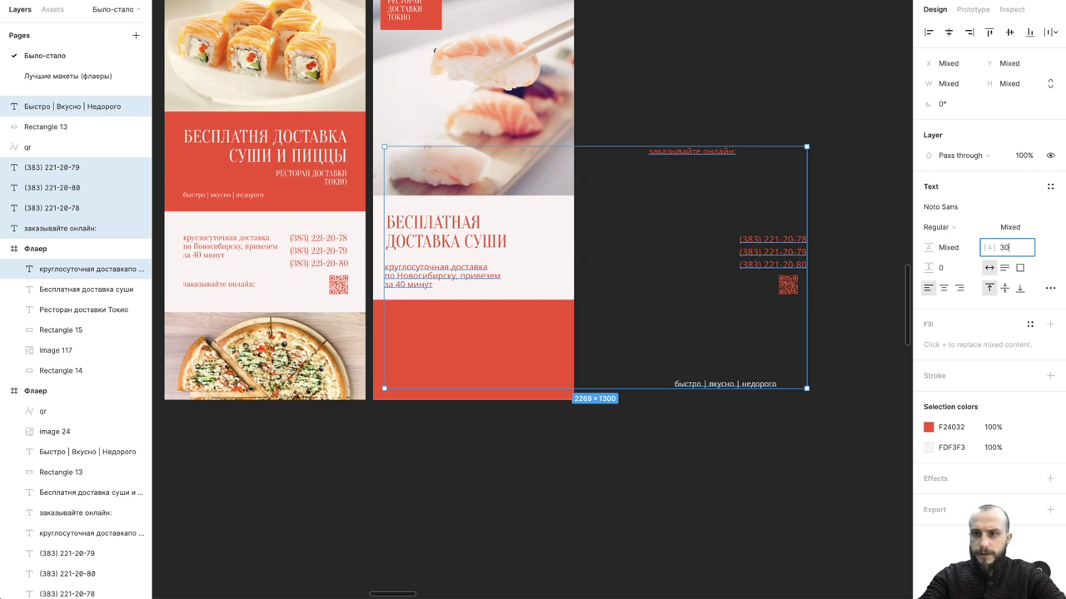
{"action": "key", "text": "Return"}
{"action": "left_click", "coordinate": [1006, 248]}
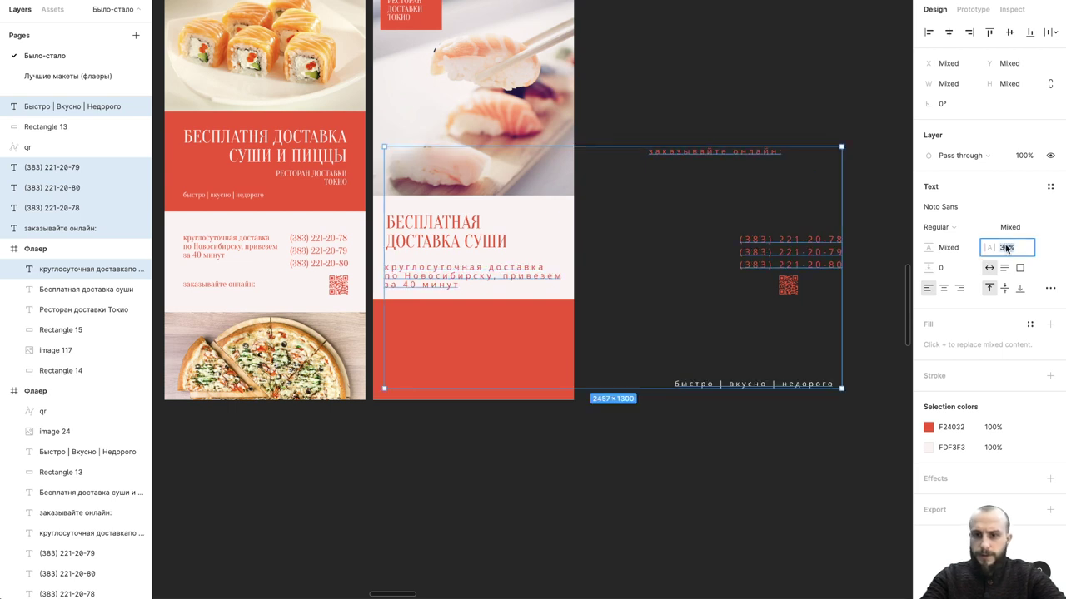
{"action": "type", "text": "0"}
{"action": "key", "text": "Return"}
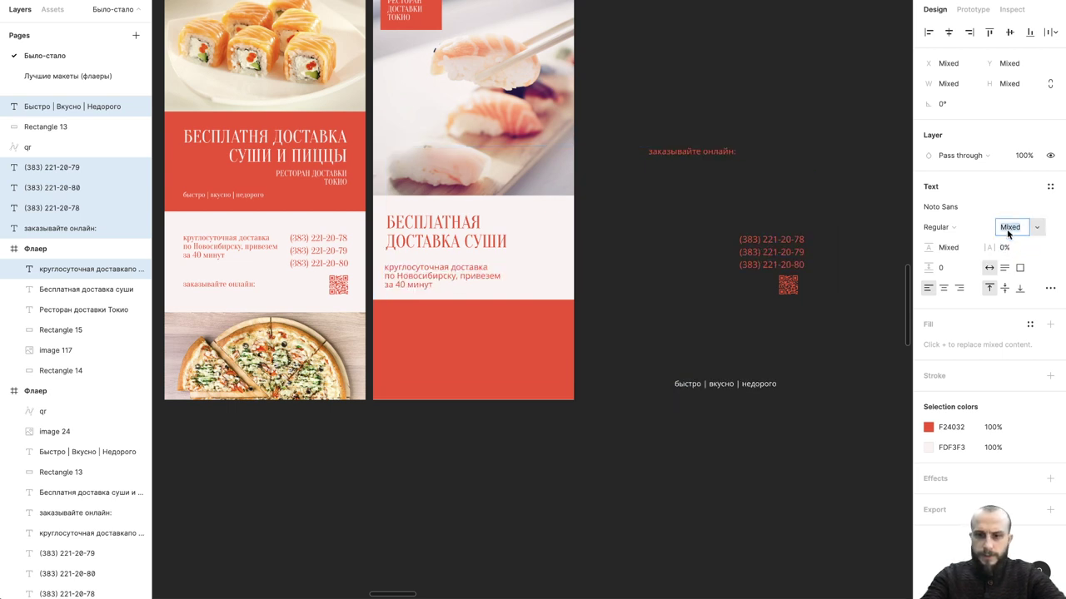
{"action": "type", "text": "30"}
{"action": "key", "text": "Return"}
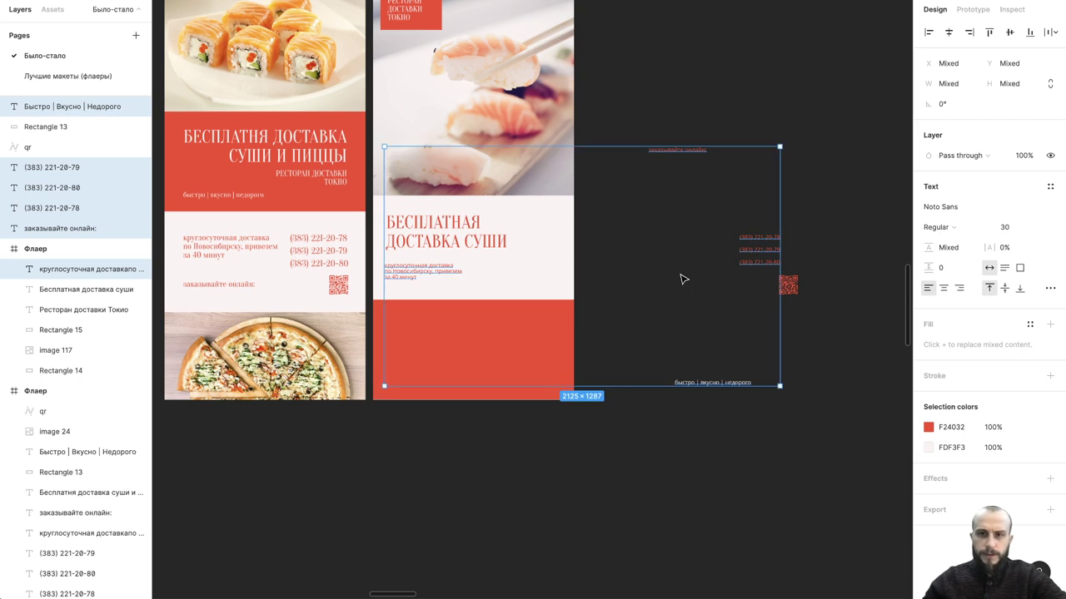
{"action": "key", "text": "Escape"}
- Nudge the 'круглосуточная доставка' text left to line up with the headline
{"action": "scroll", "coordinate": [535, 278], "scroll_direction": "left", "scroll_amount": 2}
{"action": "left_click", "coordinate": [450, 275]}
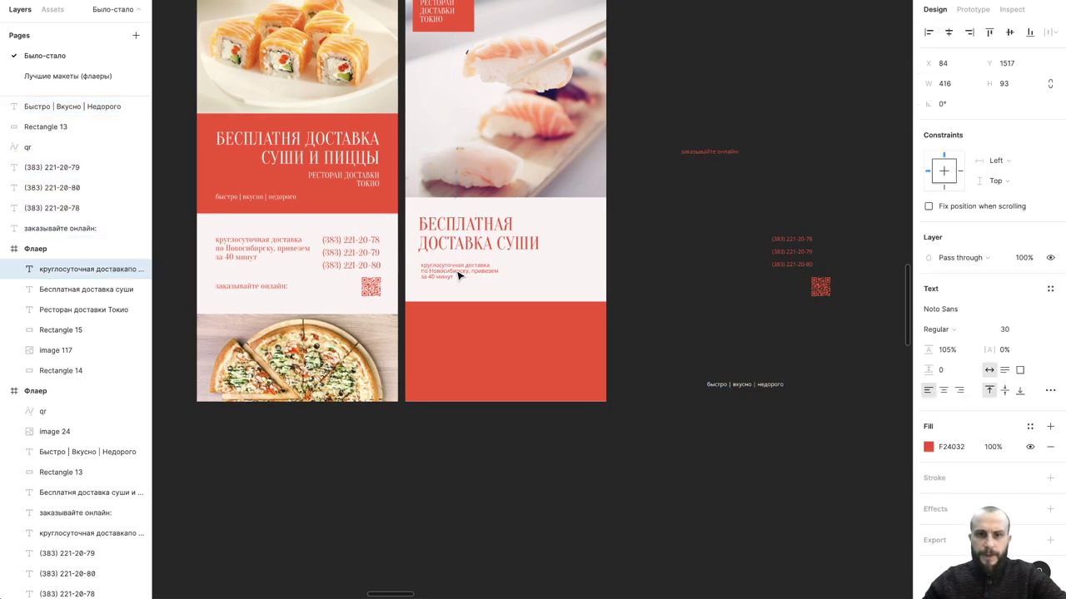
{"action": "left_click_drag", "start_coordinate": [458, 275], "coordinate": [453, 269]}
{"action": "scroll", "coordinate": [457, 275], "scroll_direction": "up", "scroll_amount": 2}
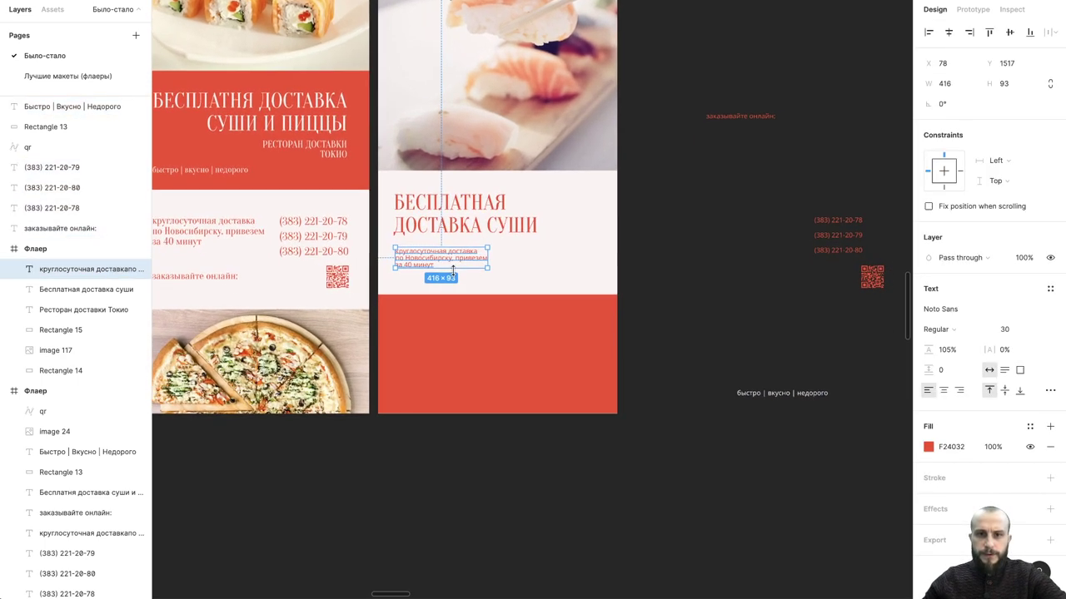
{"action": "scroll", "coordinate": [453, 269], "scroll_direction": "up", "scroll_amount": 3}
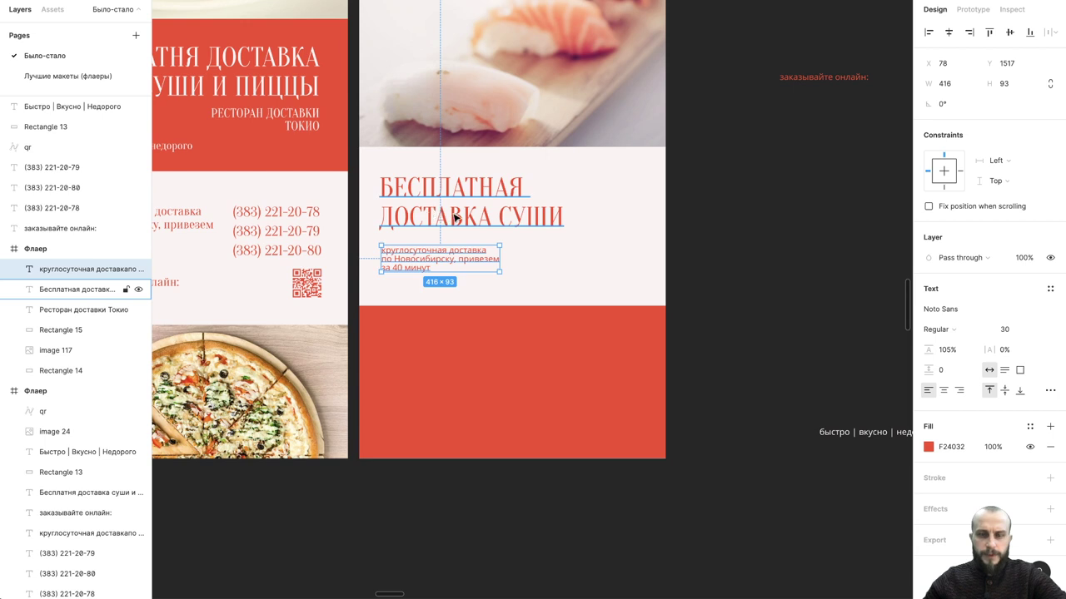
- Retype the delivery text as 'круглосуточно / по всем районам Новосибирска' on two lines
{"action": "double_click", "coordinate": [457, 261]}
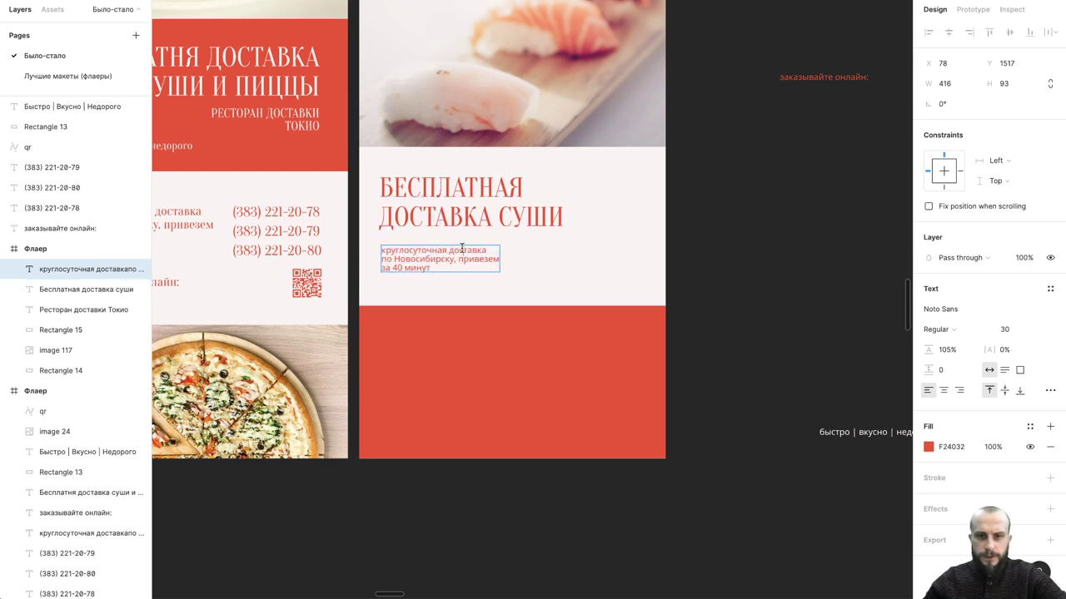
{"action": "key", "text": "BackSpace"}
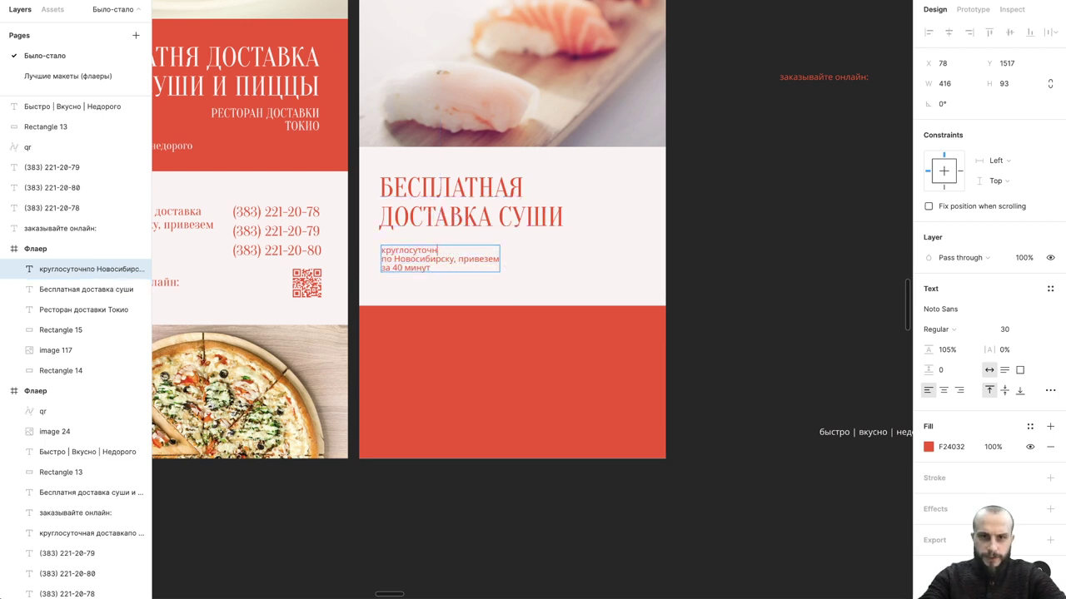
{"action": "type", "text": "о "}
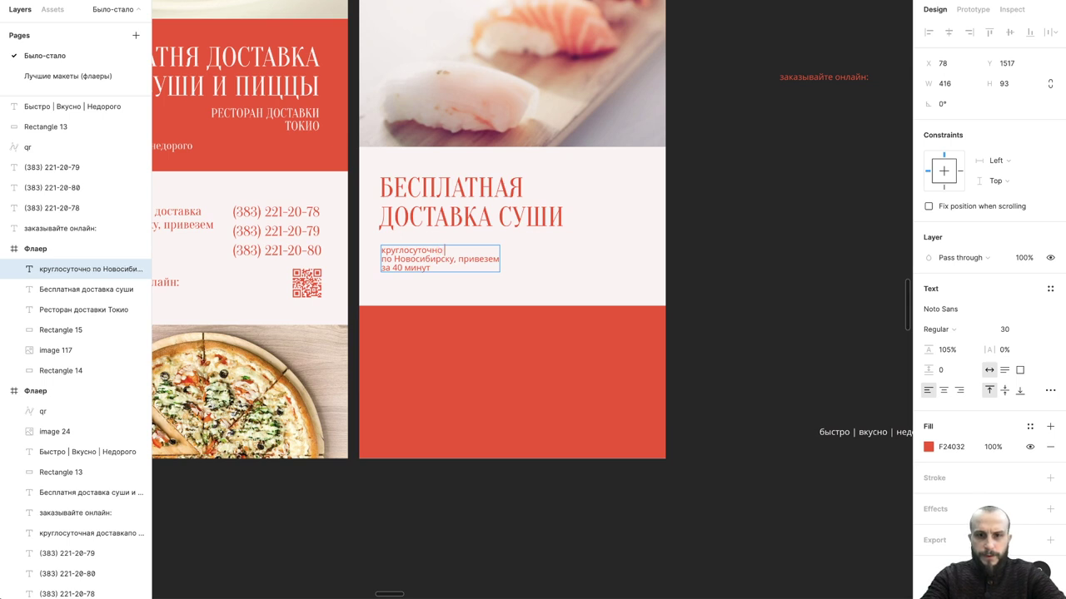
{"action": "type", "text": "по все"}
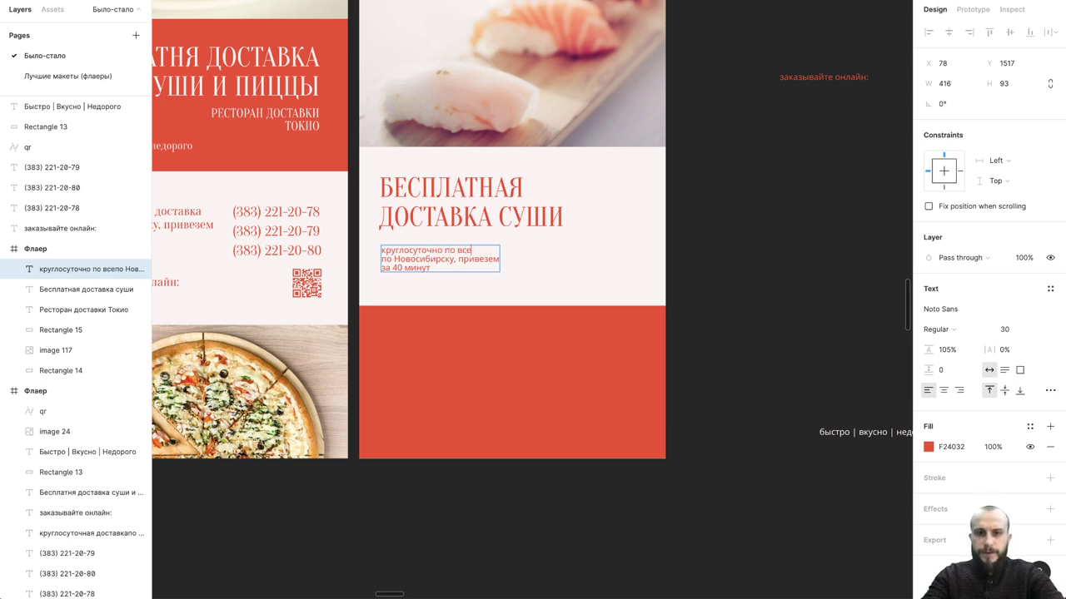
{"action": "type", "text": "м районом"}
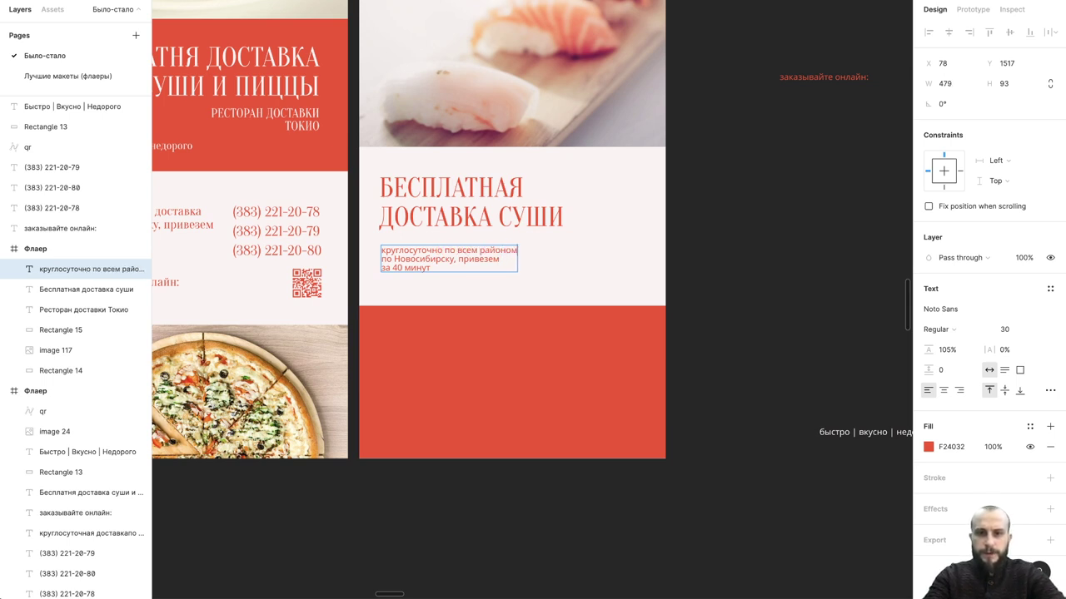
{"action": "type", "text": "ам"}
{"action": "type", "text": " Новосибимр"}
{"action": "key", "text": "BackSpace"}
{"action": "key", "text": "BackSpace"}
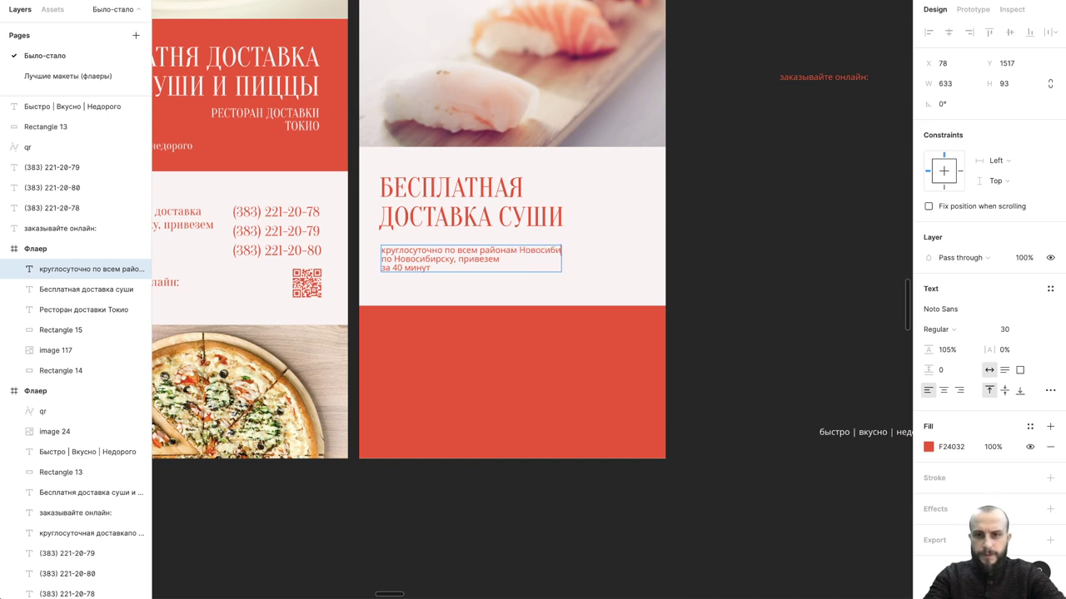
{"action": "type", "text": "рска"}
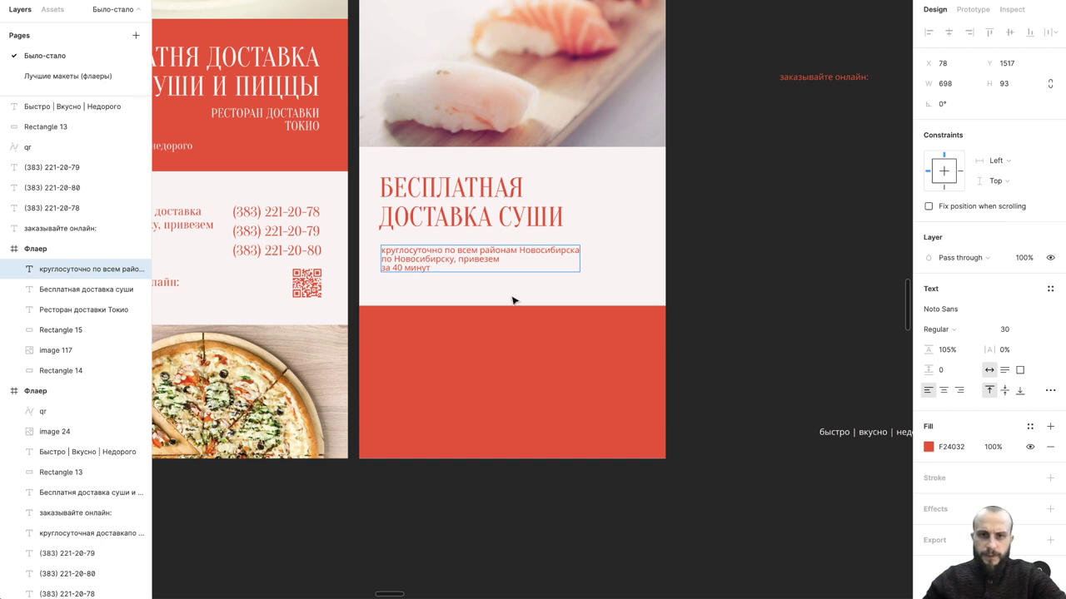
{"action": "left_click", "coordinate": [444, 250]}
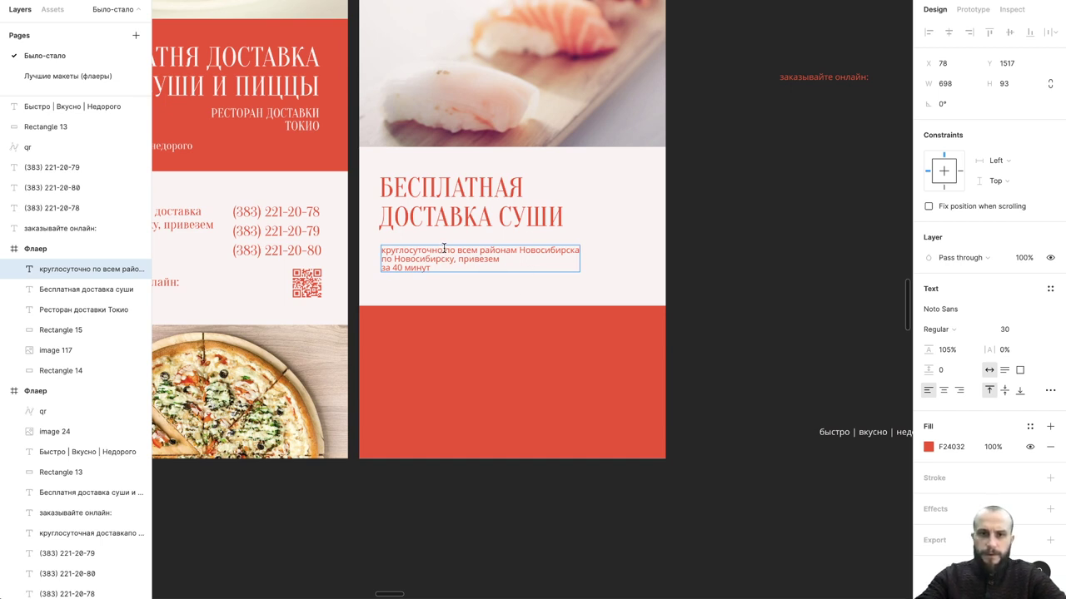
{"action": "key", "text": "Return"}
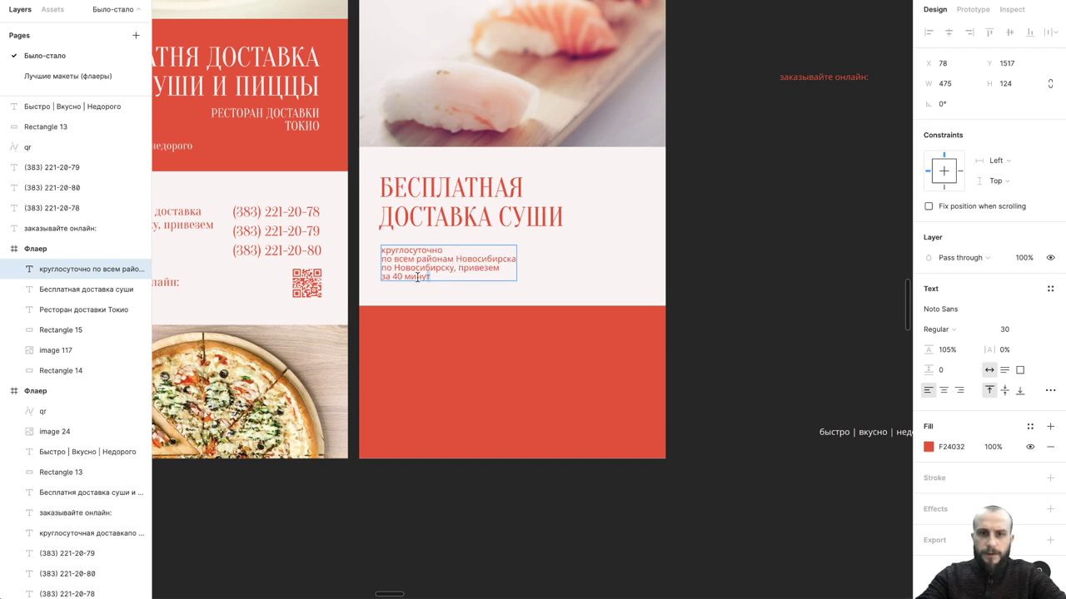
- Delete the leftover 'за 40 минут' and 'по Новосибирску, привезем' lines
{"action": "left_click_drag", "start_coordinate": [429, 277], "coordinate": [377, 272]}
{"action": "key", "text": "BackSpace"}
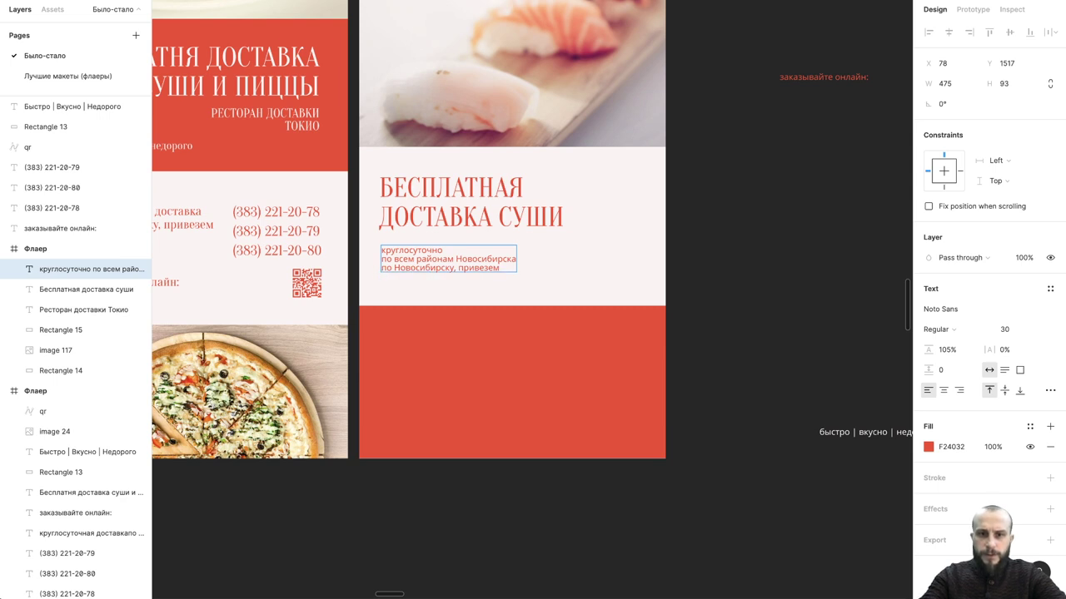
{"action": "left_click_drag", "start_coordinate": [383, 267], "coordinate": [501, 268]}
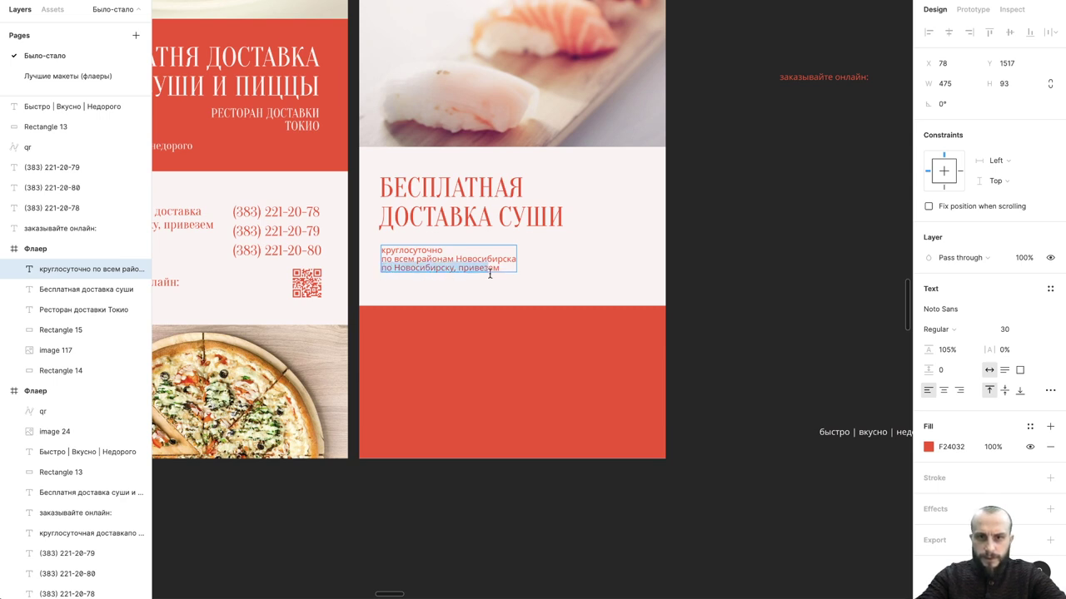
{"action": "key", "text": "BackSpace"}
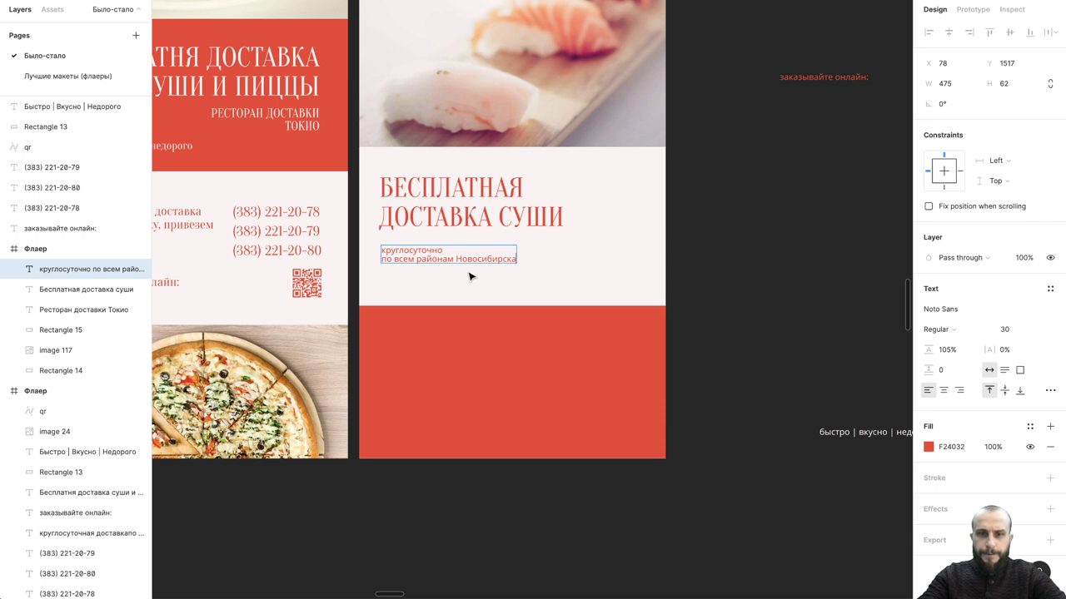
- Duplicate the delivery text below it and retype the copy as 'Привезем за 40 минут'
{"action": "key", "text": "ctrl+v"}
{"action": "key", "text": "shift+Down"}
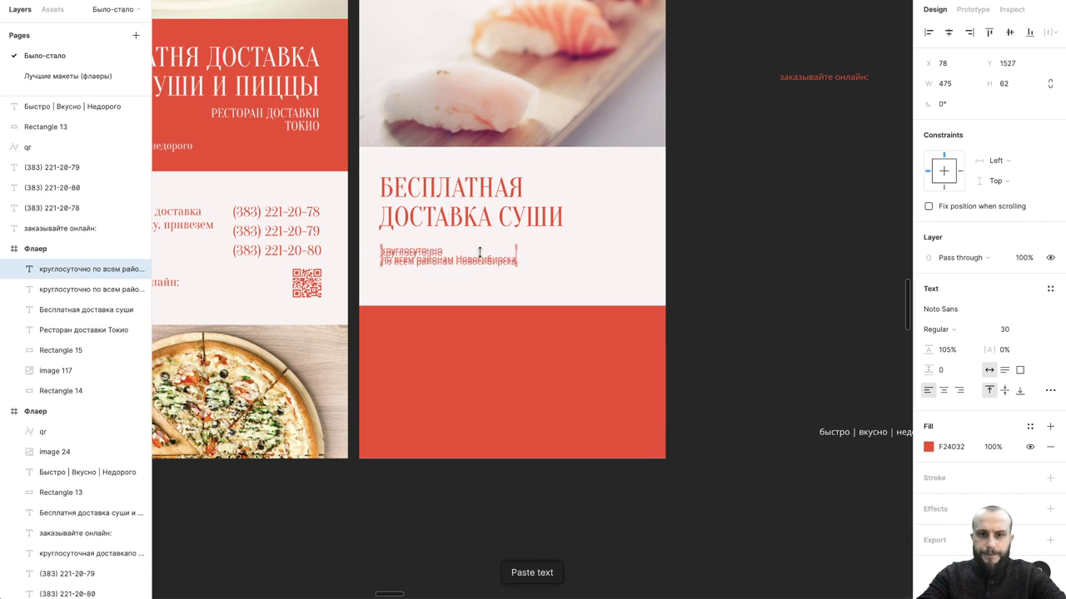
{"action": "key", "text": "shift+Down"}
{"action": "key", "text": "shift+Down"}
{"action": "key", "text": "shift+Down"}
{"action": "key", "text": "shift+Down"}
{"action": "key", "text": "shift+Down"}
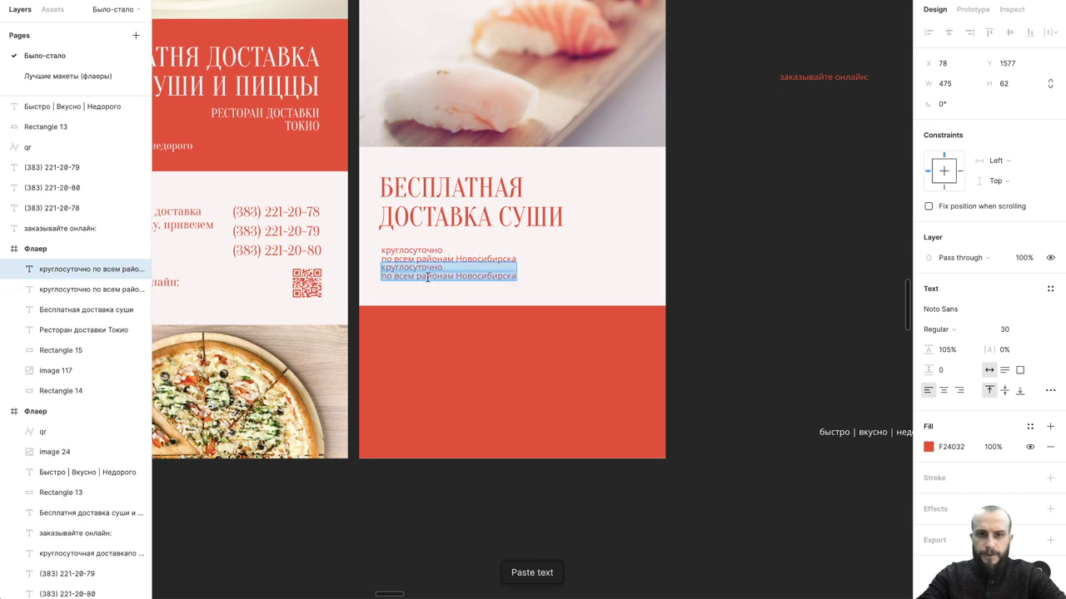
{"action": "type", "text": "Привезем"}
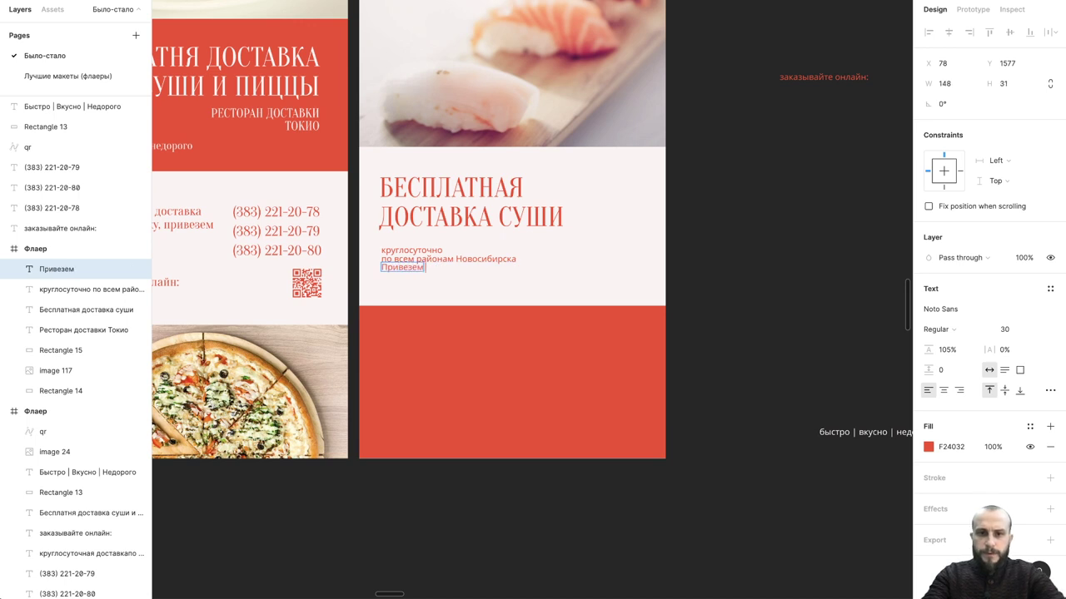
{"action": "type", "text": " за 4"}
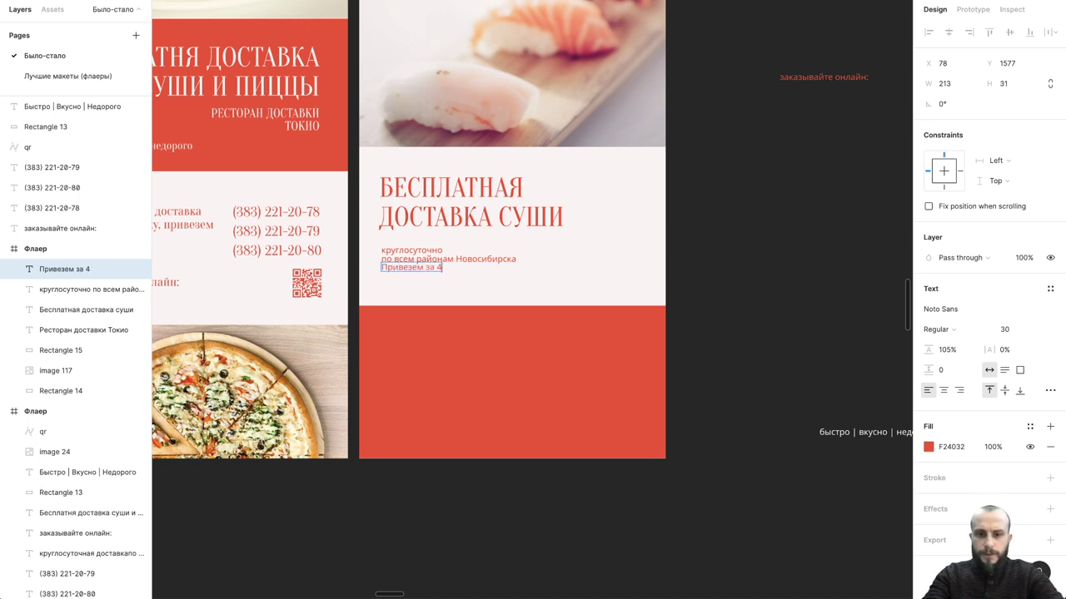
{"action": "type", "text": "0 минут"}
{"action": "key", "text": "Escape"}
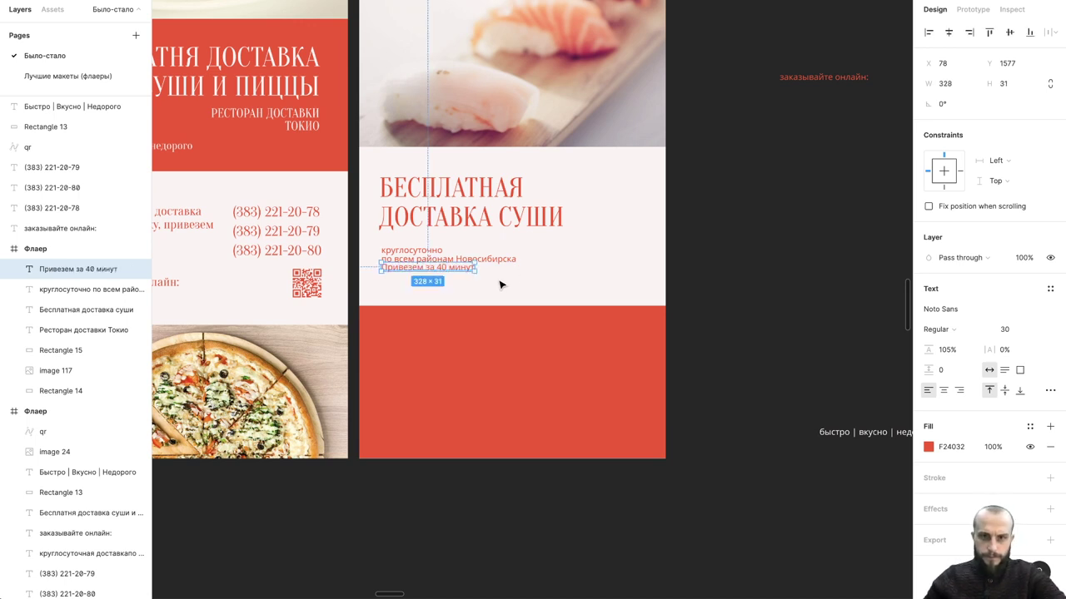
{"action": "left_click_drag", "start_coordinate": [444, 273], "coordinate": [452, 281]}
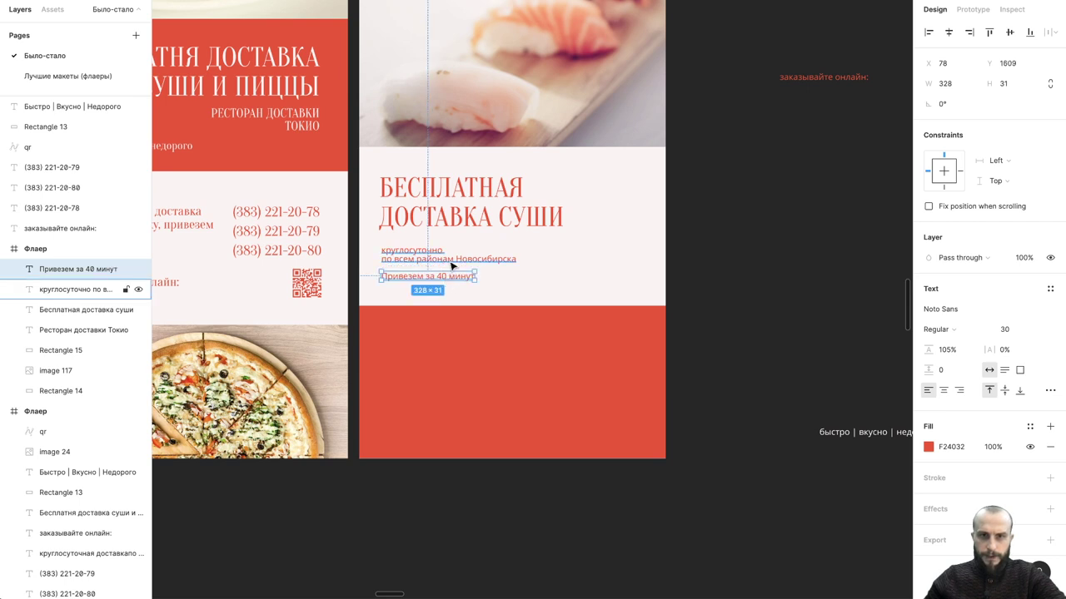
- Rebreak the delivery text as 'круглосуточно по всем / районам Новосибирска'
{"action": "double_click", "coordinate": [452, 263]}
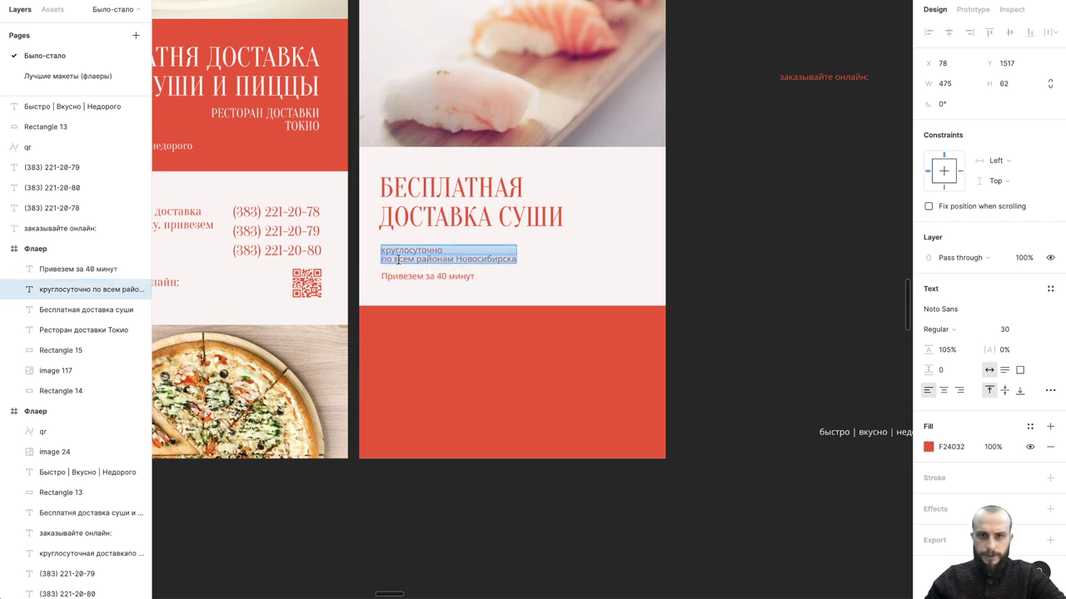
{"action": "left_click", "coordinate": [395, 259]}
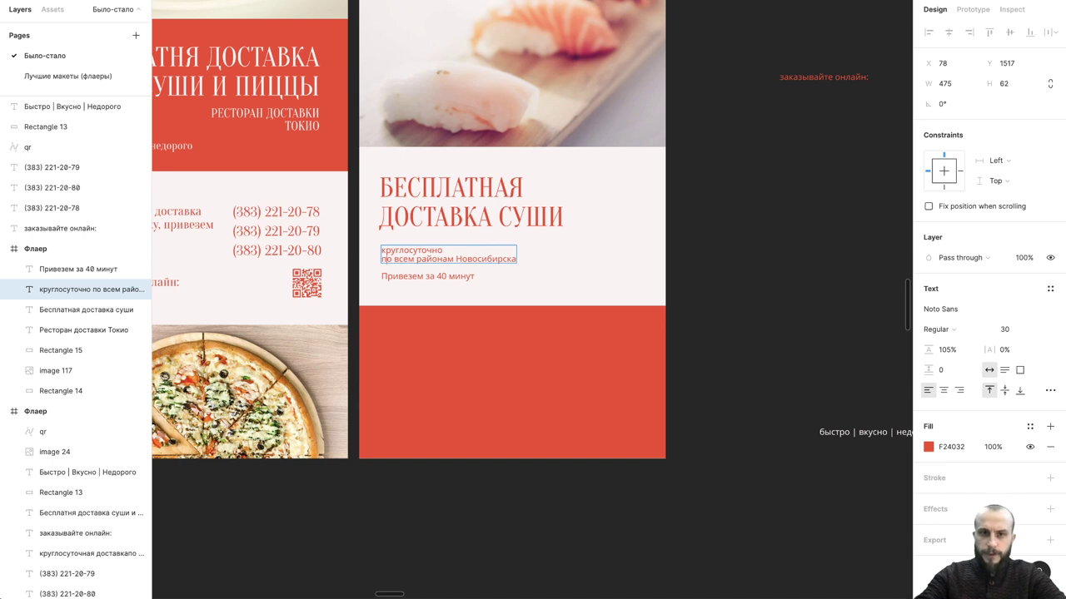
{"action": "key", "text": "BackSpace"}
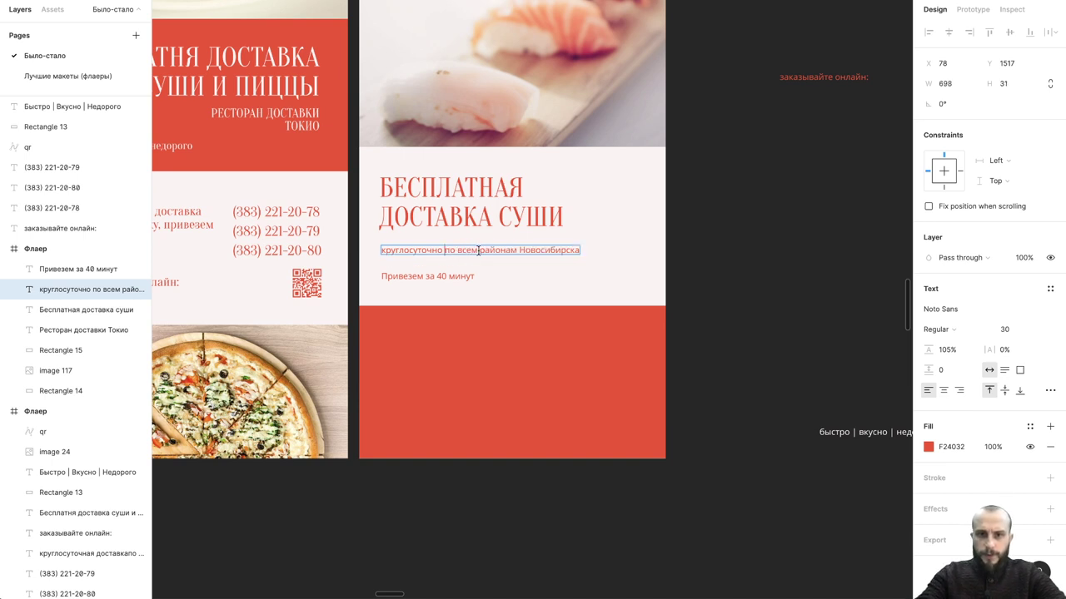
{"action": "key", "text": "Return"}
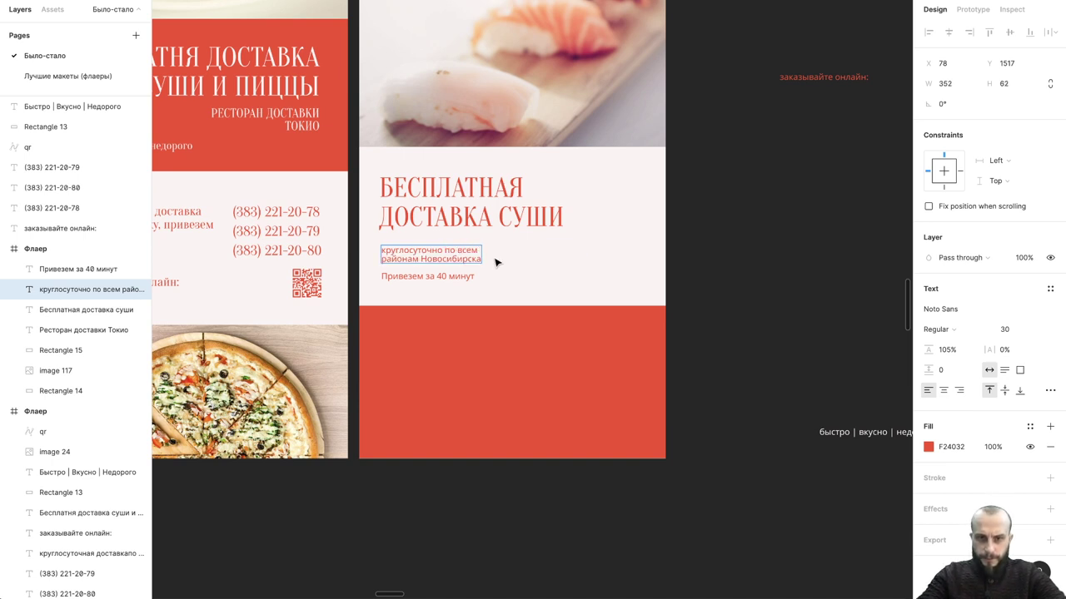
{"action": "key", "text": "Escape"}
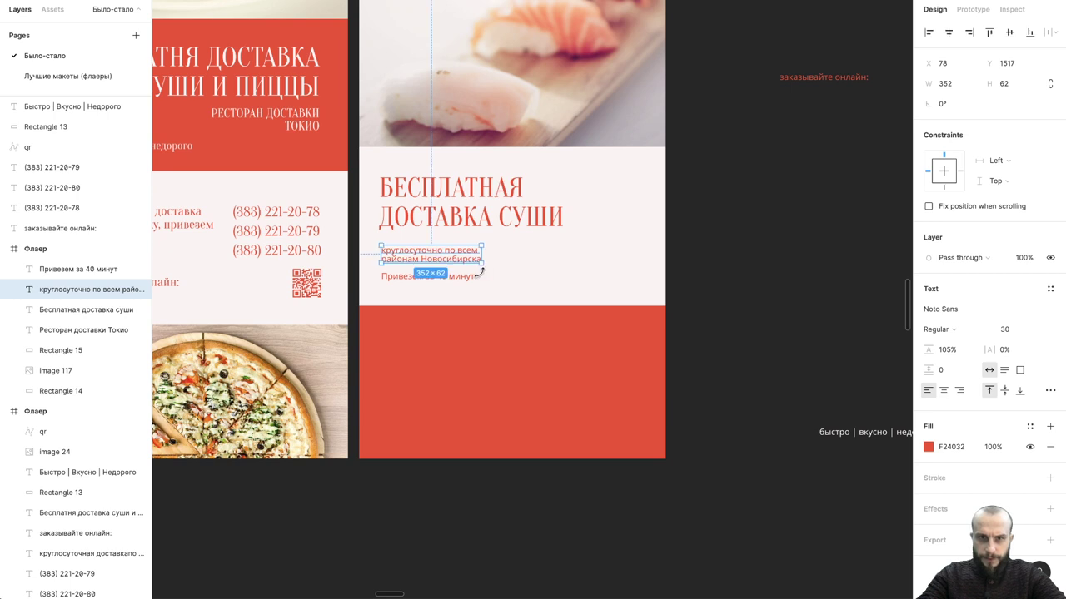
{"action": "left_click", "coordinate": [471, 278], "text": "shift"}
- Set both small delivery texts to 130% line height
{"action": "left_click", "coordinate": [729, 338]}
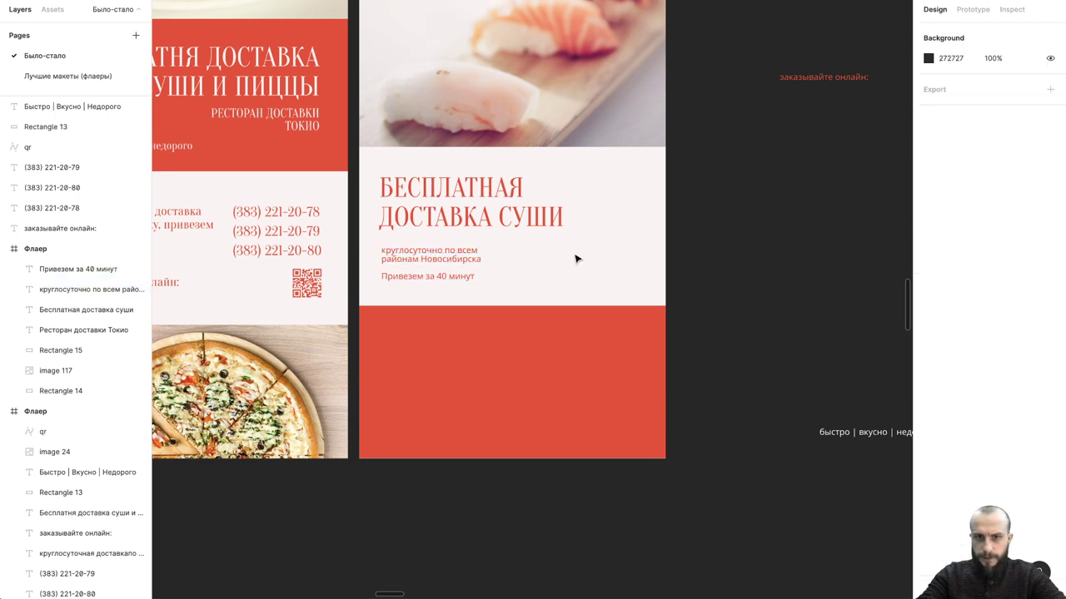
{"action": "left_click", "coordinate": [449, 254]}
{"action": "left_click", "coordinate": [463, 278], "text": "shift"}
{"action": "left_click", "coordinate": [950, 406]}
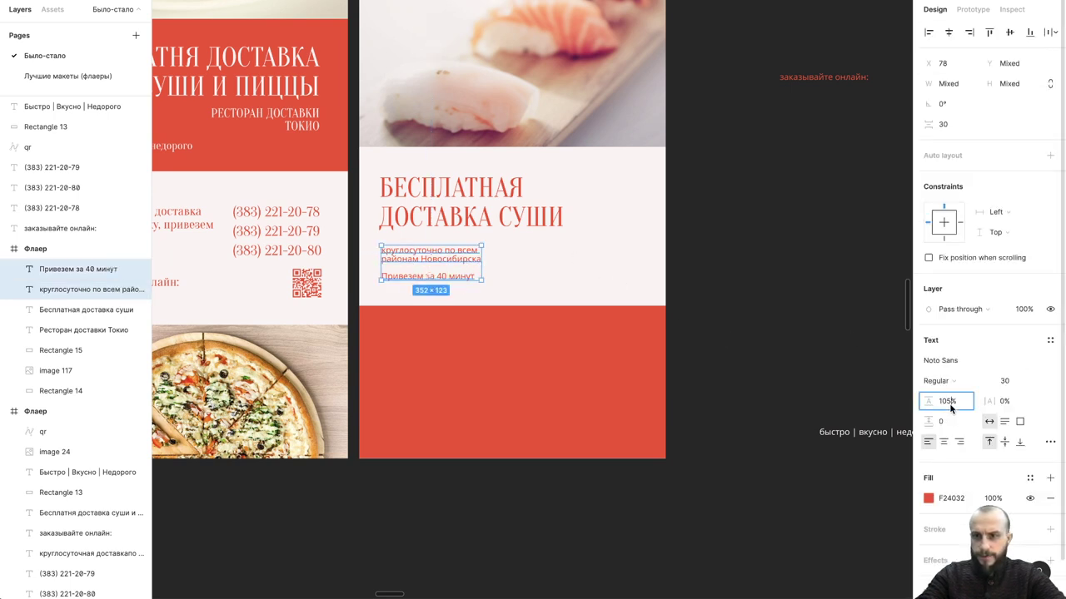
{"action": "type", "text": "12"}
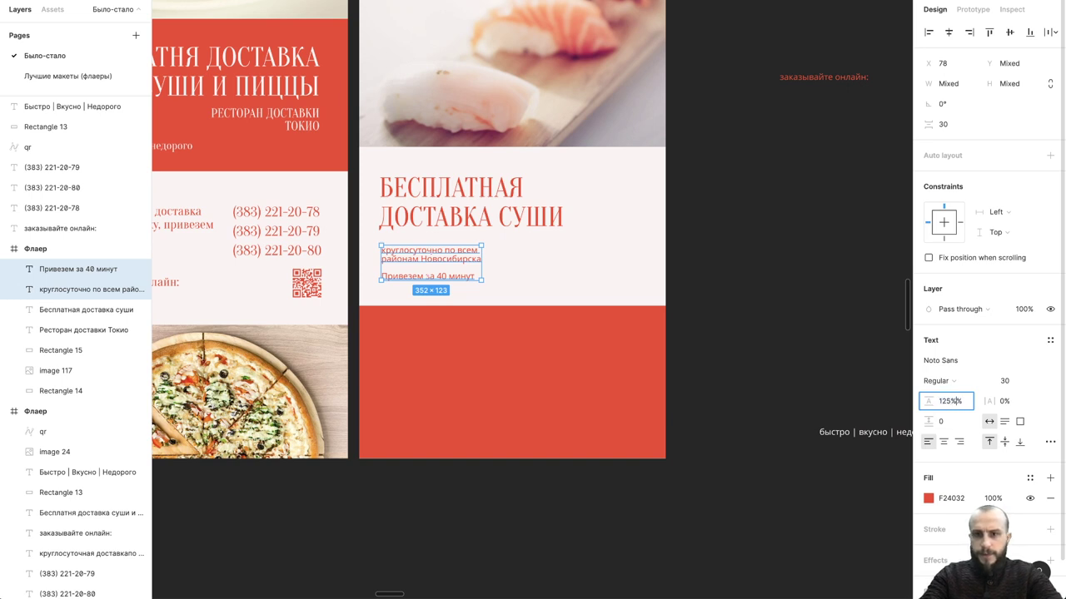
{"action": "key", "text": "Return"}
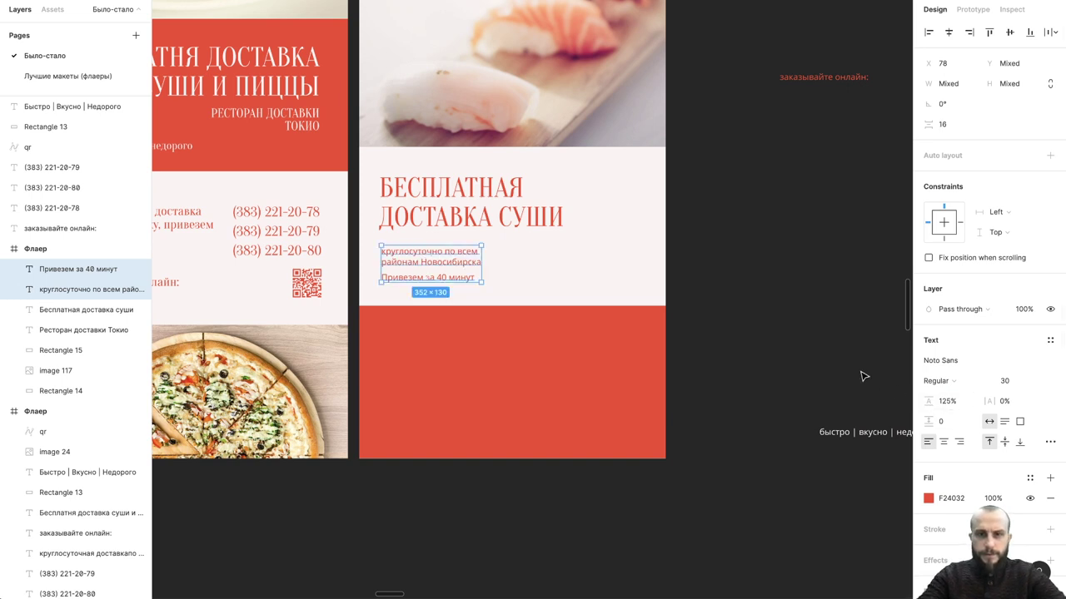
{"action": "left_click", "coordinate": [945, 401]}
{"action": "type", "text": "1"}
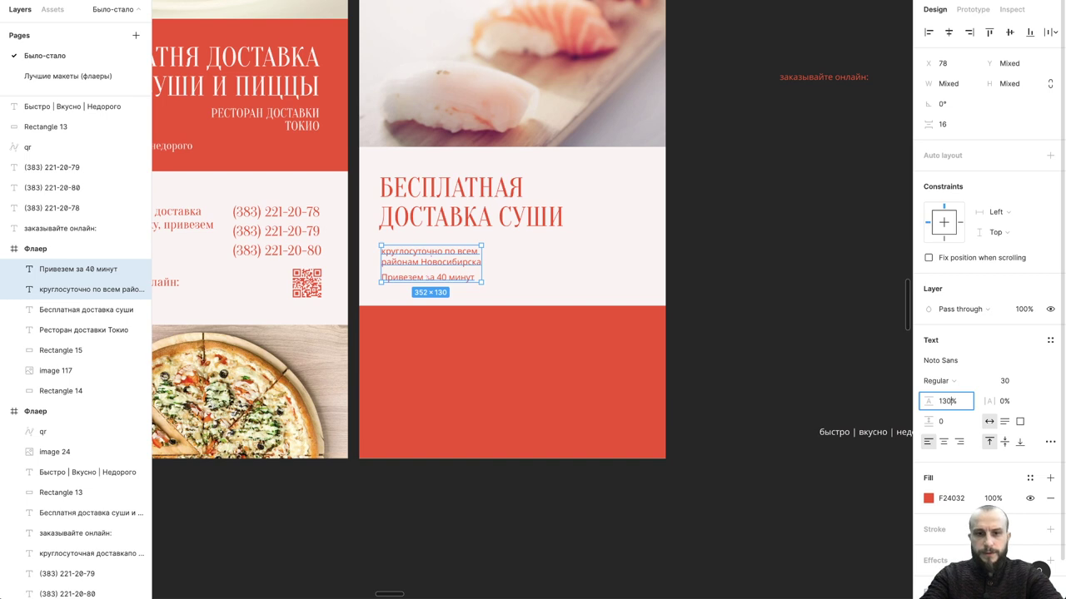
{"action": "key", "text": "Return"}
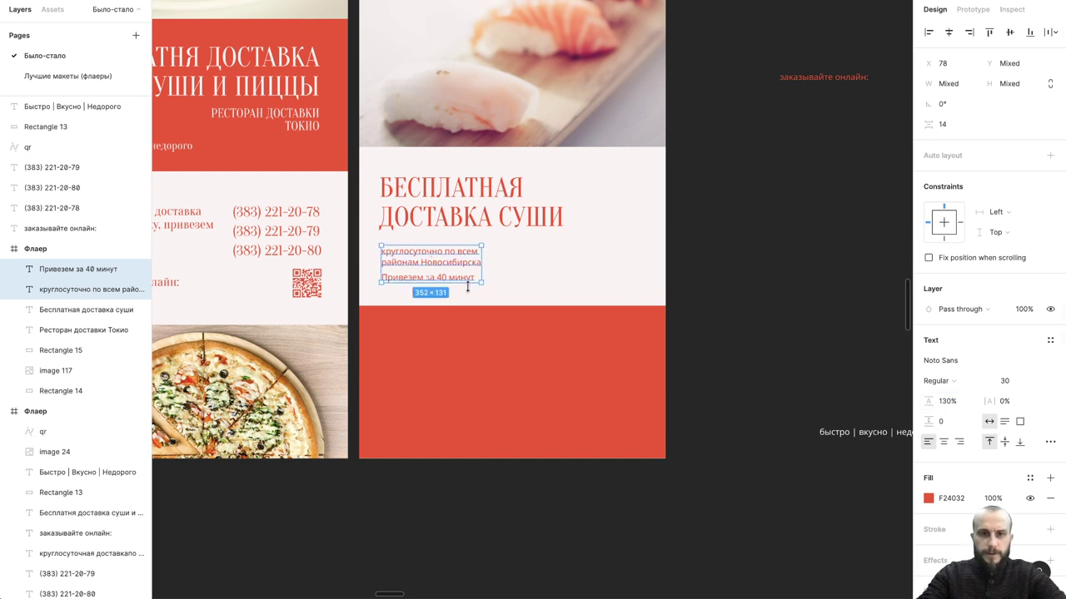
- Capitalise the blurb's first word to 'Круглосуточно'
{"action": "double_click", "coordinate": [421, 265]}
{"action": "key", "text": "Left"}
{"action": "key", "text": "Delete"}
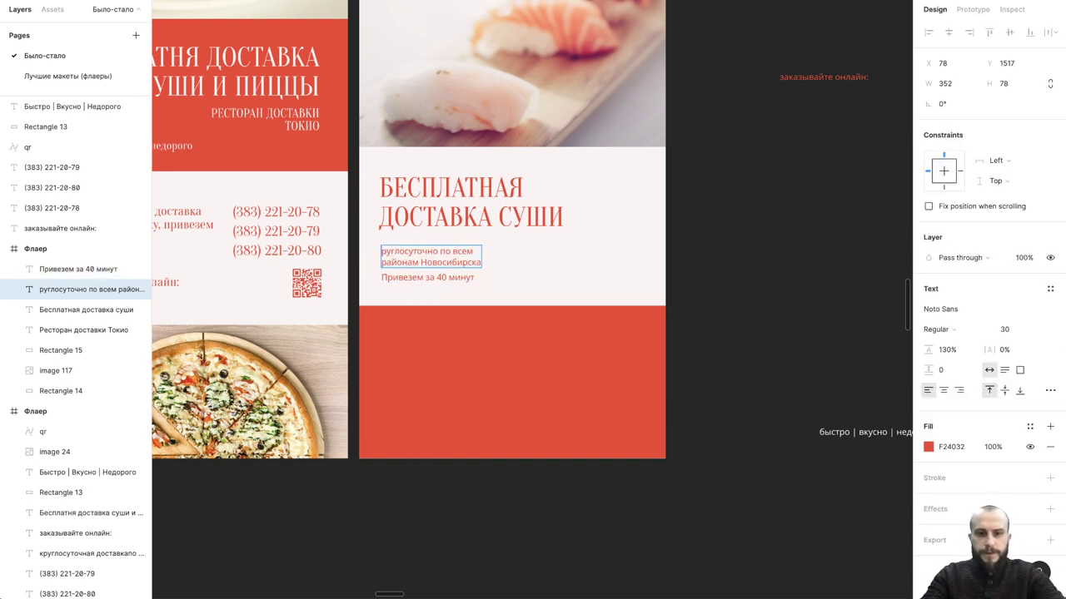
{"action": "type", "text": "К"}
{"action": "left_click", "coordinate": [710, 269]}
{"action": "scroll", "coordinate": [725, 261], "scroll_direction": "down", "scroll_amount": 3}
{"action": "scroll", "coordinate": [725, 262], "scroll_direction": "down", "scroll_amount": 2}
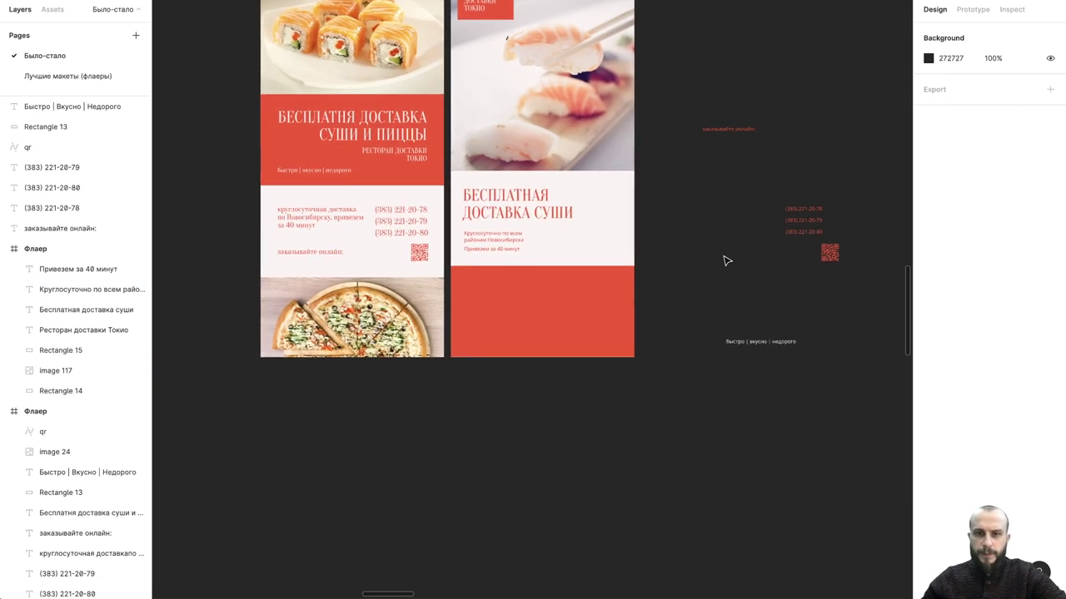
{"action": "scroll", "coordinate": [726, 262], "scroll_direction": "down", "scroll_amount": 1}
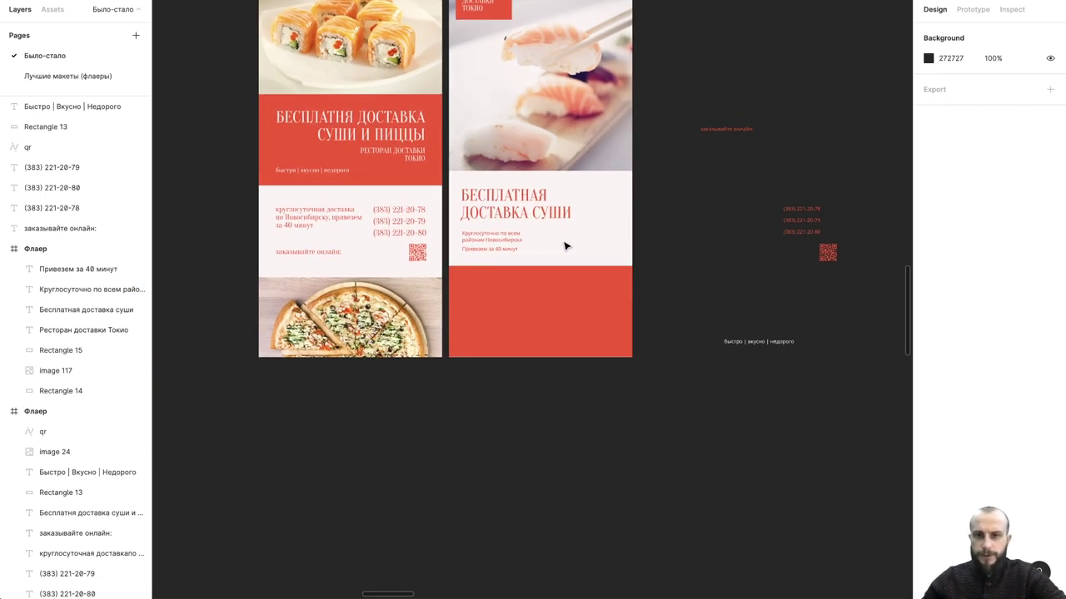
{"action": "scroll", "coordinate": [571, 237], "scroll_direction": "up", "scroll_amount": 2}
- Narrow 'Привезем за 40 минут' so 'минут' wraps, placing it beside the delivery blurb
{"action": "scroll", "coordinate": [571, 237], "scroll_direction": "up", "scroll_amount": 2}
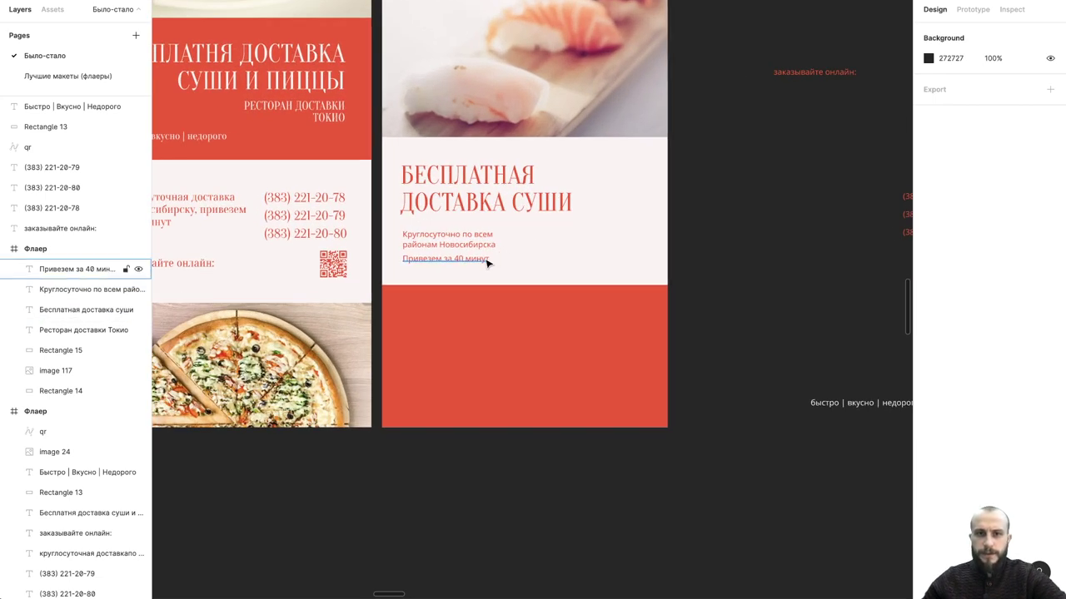
{"action": "left_click", "coordinate": [488, 264]}
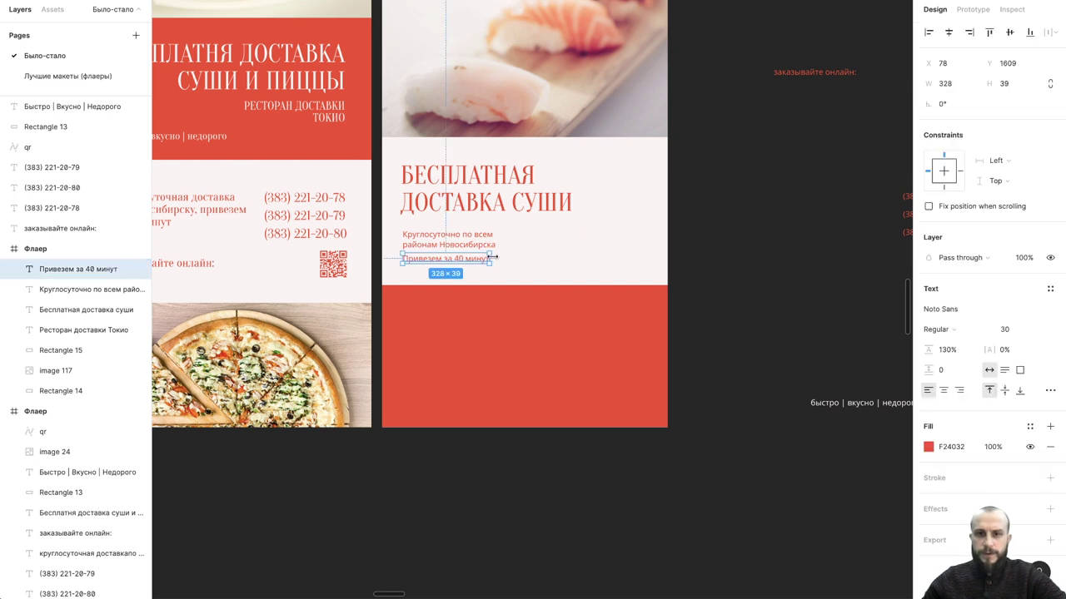
{"action": "mouse_move", "coordinate": [492, 259]}
{"action": "left_mouse_down"}
{"action": "mouse_move", "coordinate": [447, 259]}
{"action": "mouse_move", "coordinate": [551, 246]}
{"action": "left_mouse_up"}
{"action": "left_click", "coordinate": [610, 233]}
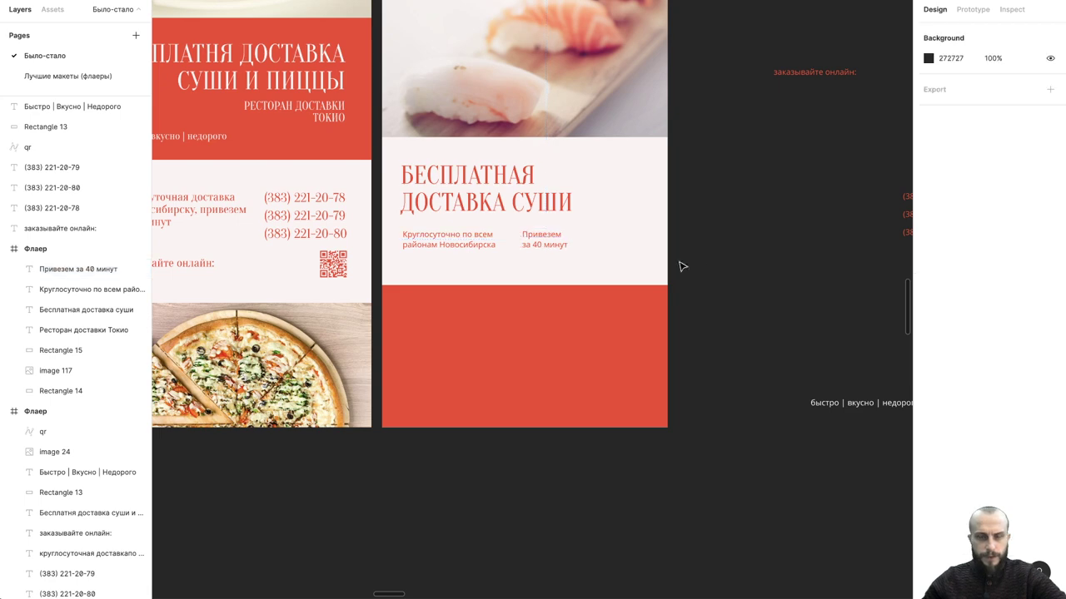
{"action": "scroll", "coordinate": [721, 268], "scroll_direction": "down", "scroll_amount": 3}
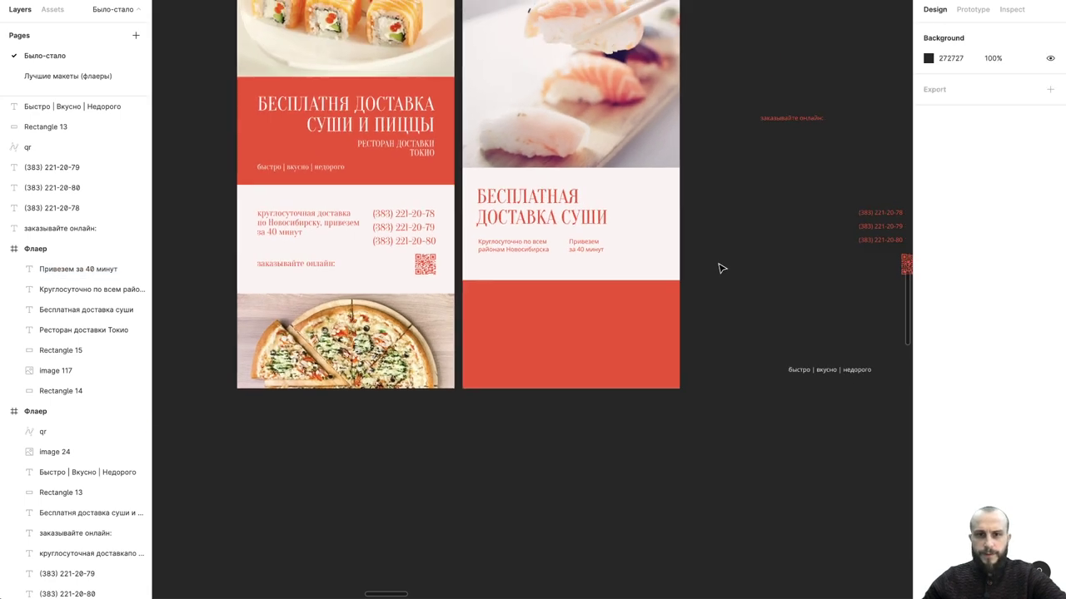
{"action": "scroll", "coordinate": [720, 269], "scroll_direction": "up", "scroll_amount": 1}
{"action": "scroll", "coordinate": [719, 268], "scroll_direction": "right", "scroll_amount": 2}
{"action": "scroll", "coordinate": [720, 268], "scroll_direction": "up", "scroll_amount": 1}
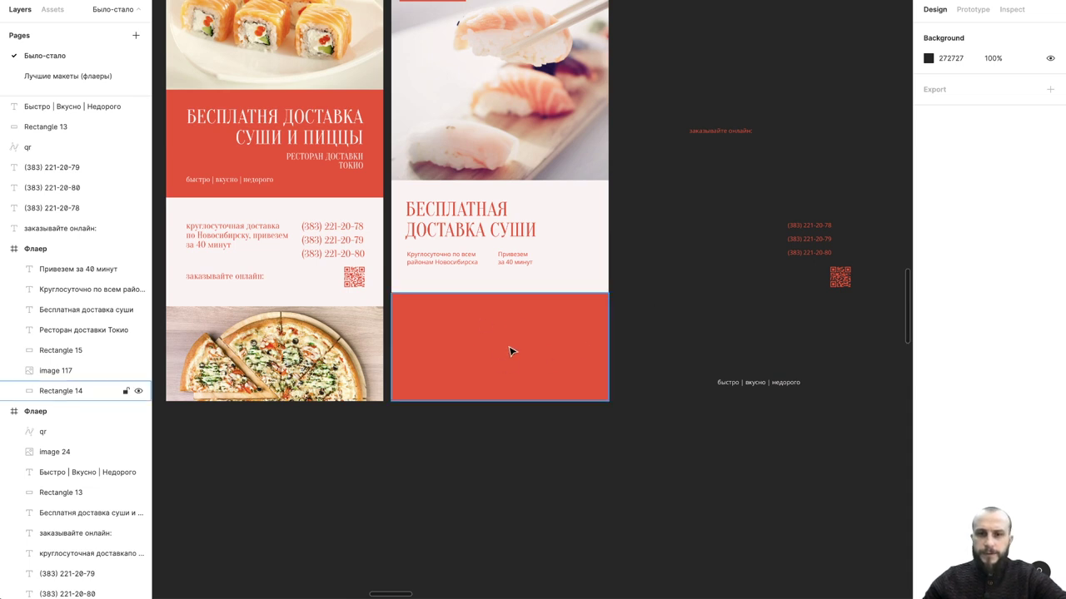
- Move 'заказывайте онлайн:' onto the red block and colour it pale pink
{"action": "scroll", "coordinate": [702, 321], "scroll_direction": "right", "scroll_amount": 2}
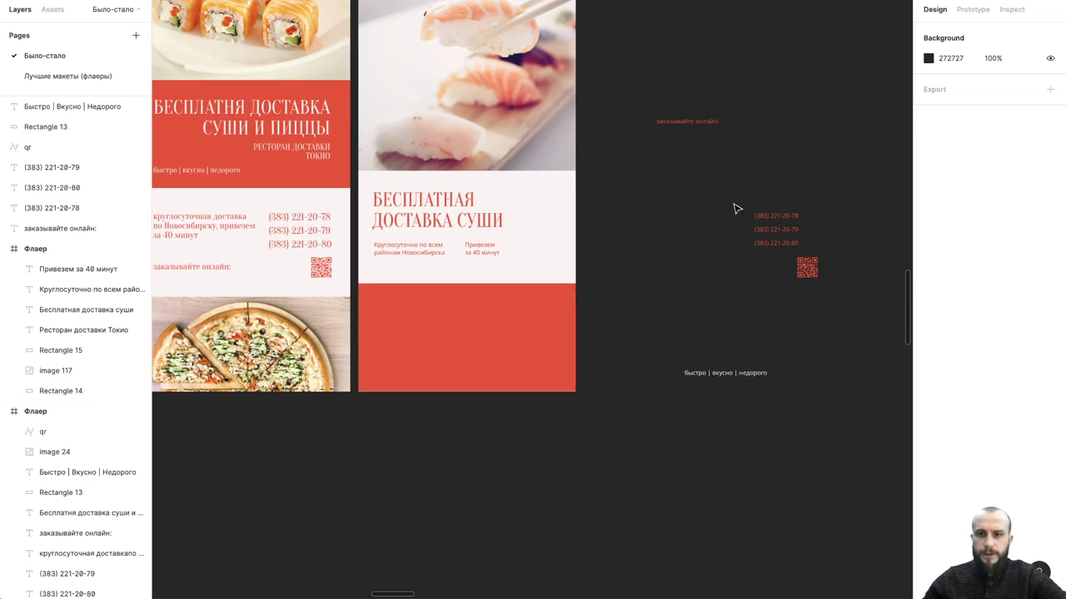
{"action": "left_click_drag", "start_coordinate": [732, 191], "coordinate": [816, 295]}
{"action": "left_click", "coordinate": [708, 134]}
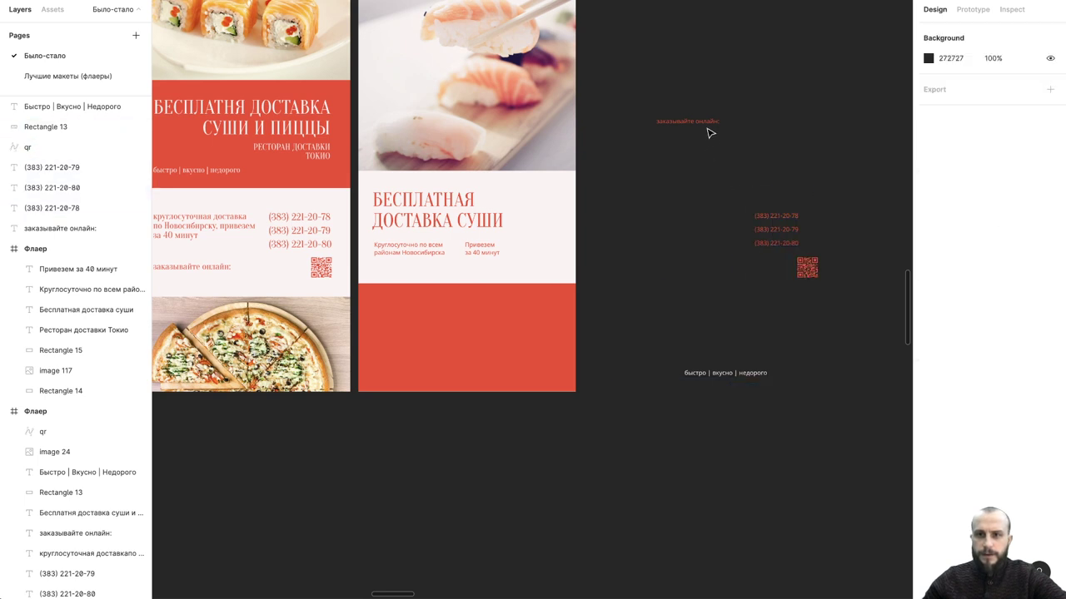
{"action": "left_click_drag", "start_coordinate": [688, 122], "coordinate": [447, 317]}
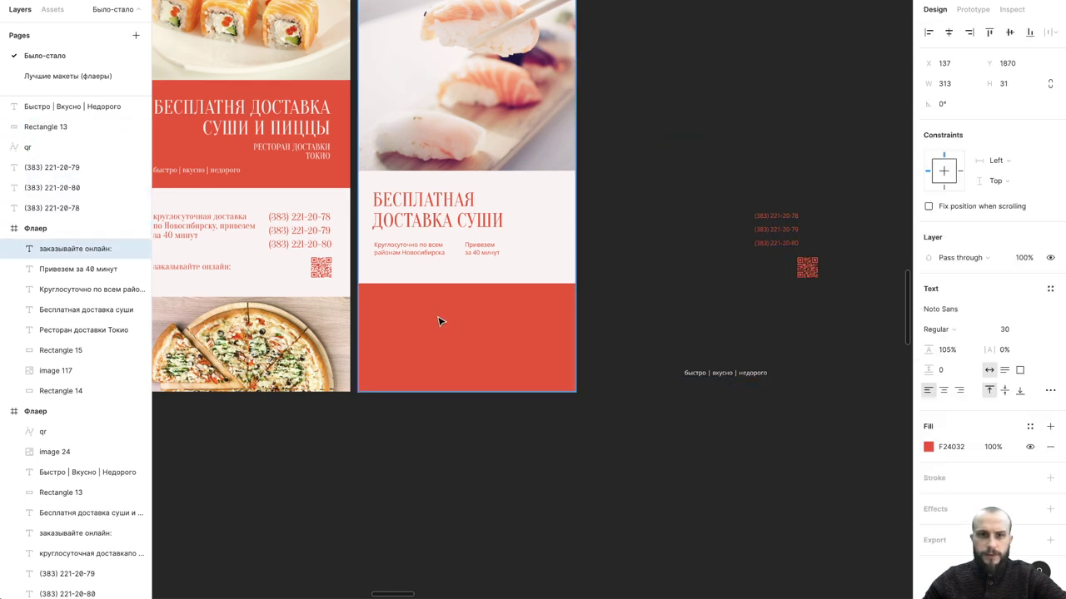
{"action": "key", "text": "i"}
{"action": "left_click", "coordinate": [529, 243]}
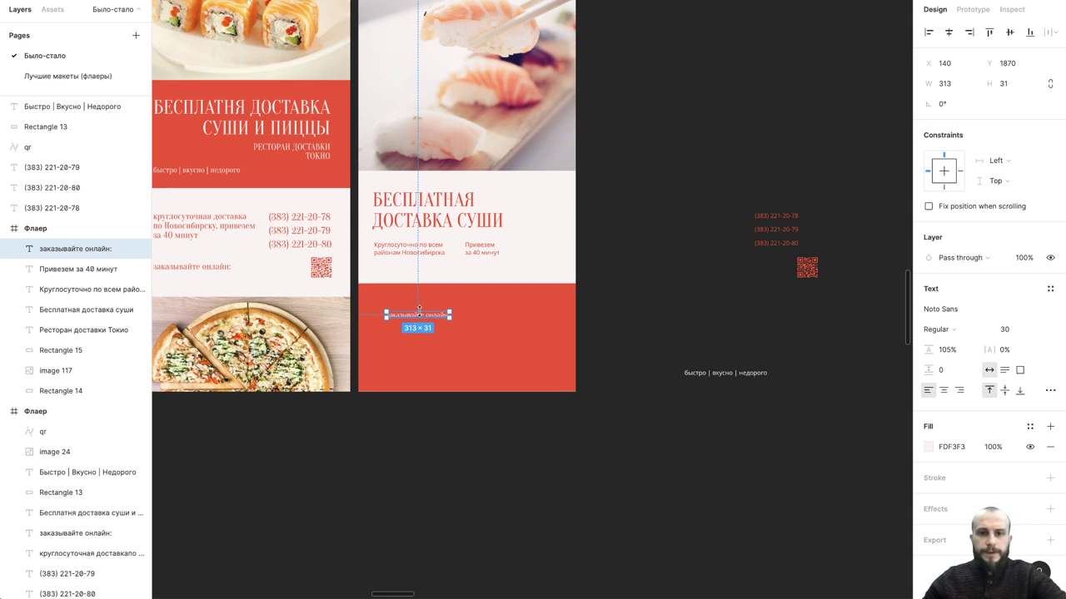
{"action": "left_click_drag", "start_coordinate": [424, 318], "coordinate": [421, 310]}
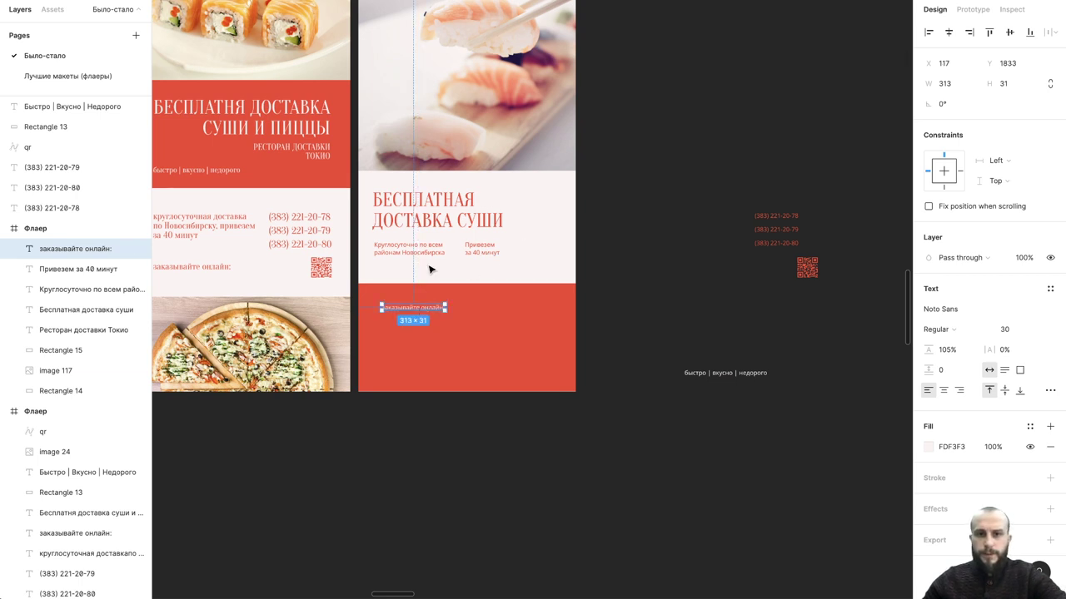
- Set the call-to-action text to Oranienbaum, size 60, all uppercase
{"action": "left_click", "coordinate": [432, 218]}
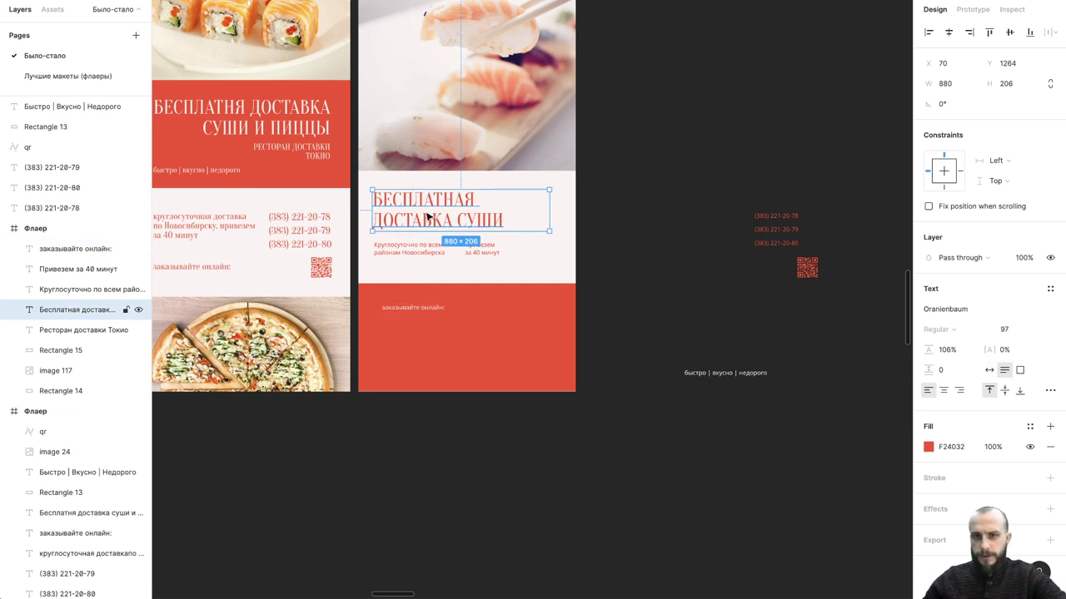
{"action": "left_click", "coordinate": [421, 319]}
{"action": "left_click", "coordinate": [963, 308]}
{"action": "type", "text": "Or"}
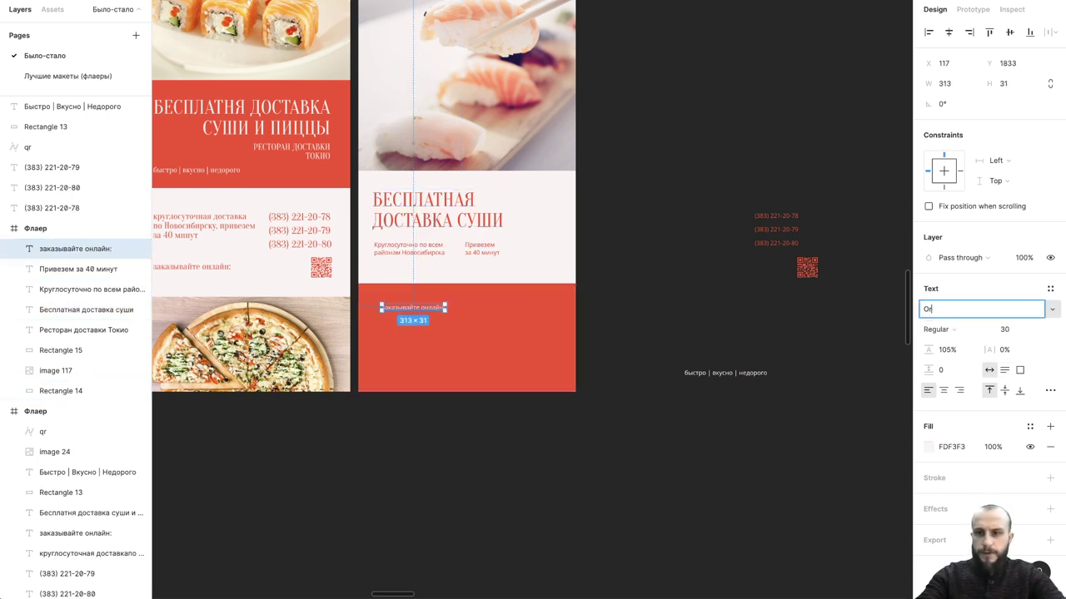
{"action": "type", "text": "an"}
{"action": "left_click", "coordinate": [1009, 333]}
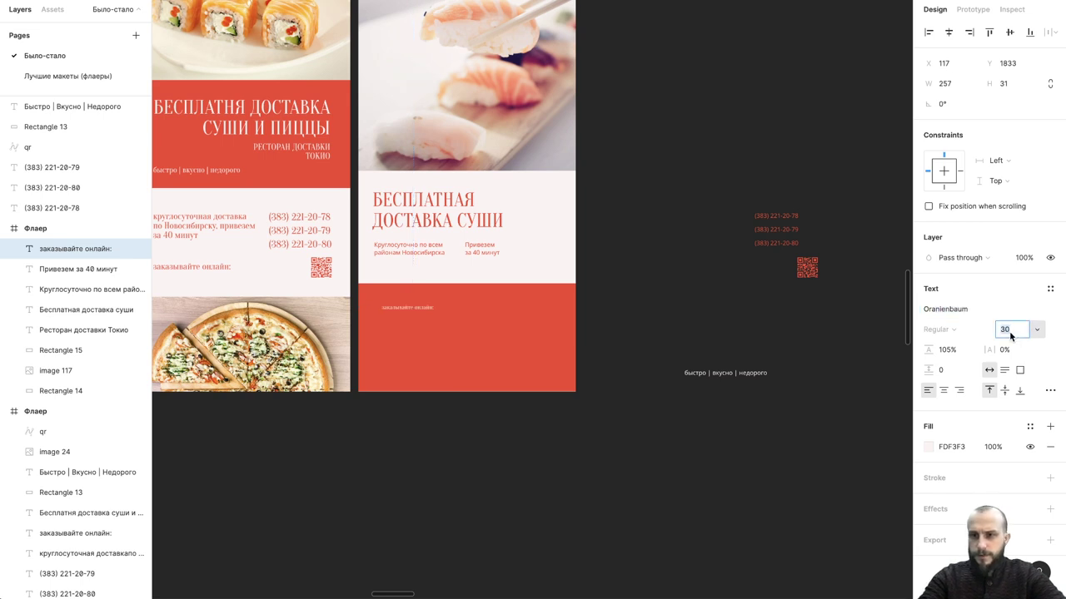
{"action": "type", "text": "60"}
{"action": "key", "text": "Return"}
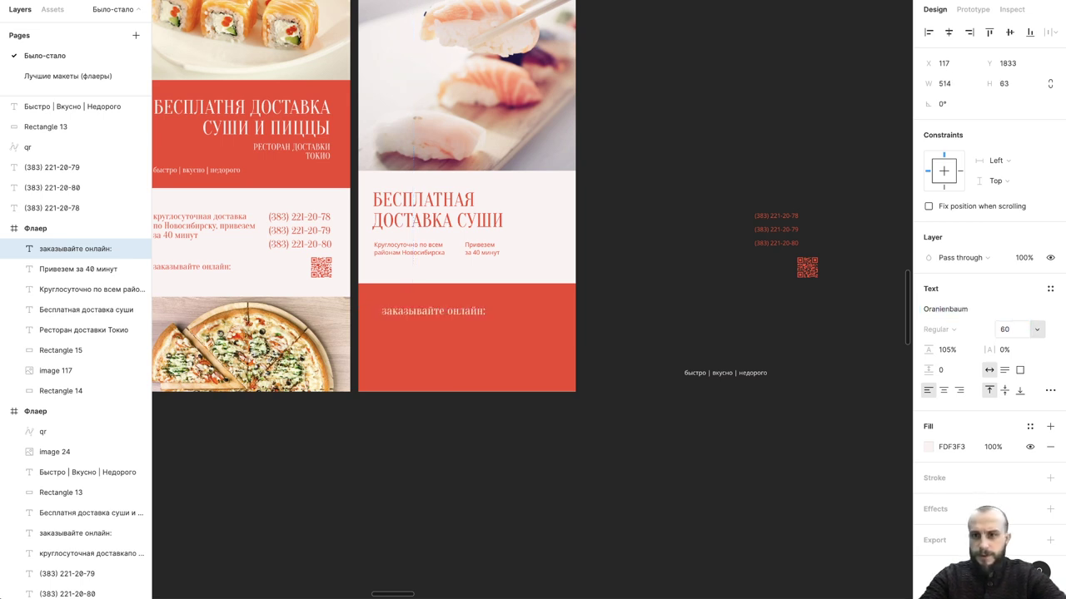
{"action": "left_click", "coordinate": [1050, 390]}
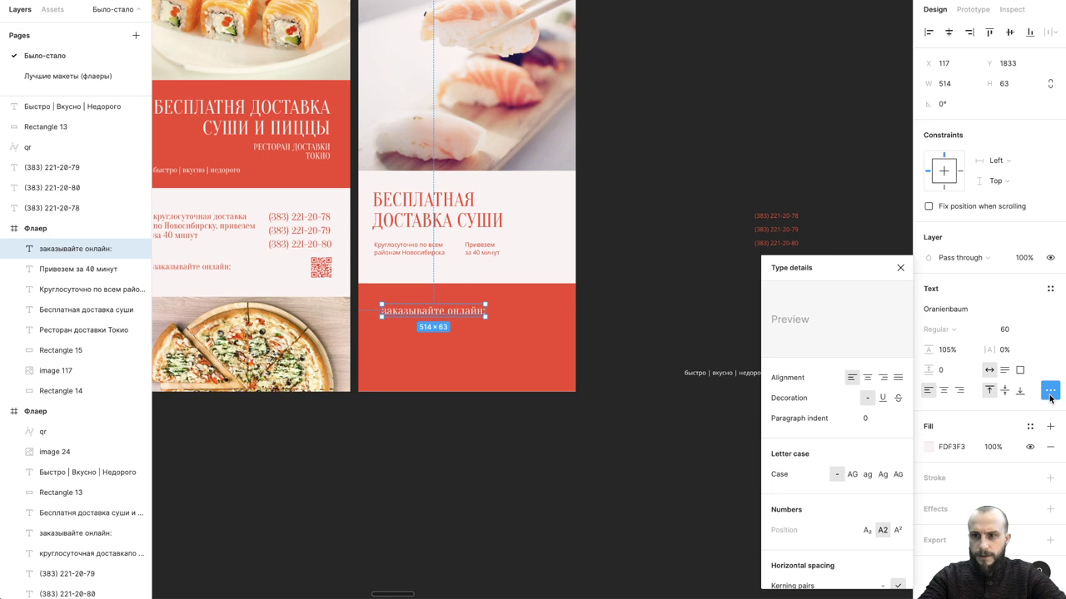
{"action": "left_click", "coordinate": [851, 474]}
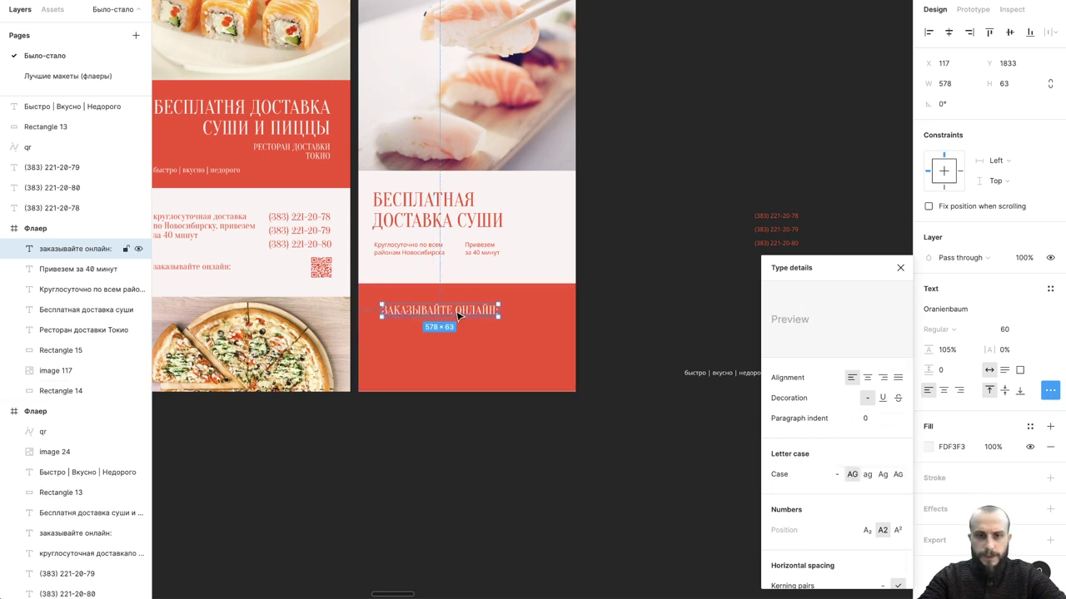
- Rewrite it as 'ЗАКАЗЫВАЙТЕ / ПО ТЕЛЕФОНУ / ИЛИ НА САЙТЕ' on three lines
{"action": "double_click", "coordinate": [457, 314]}
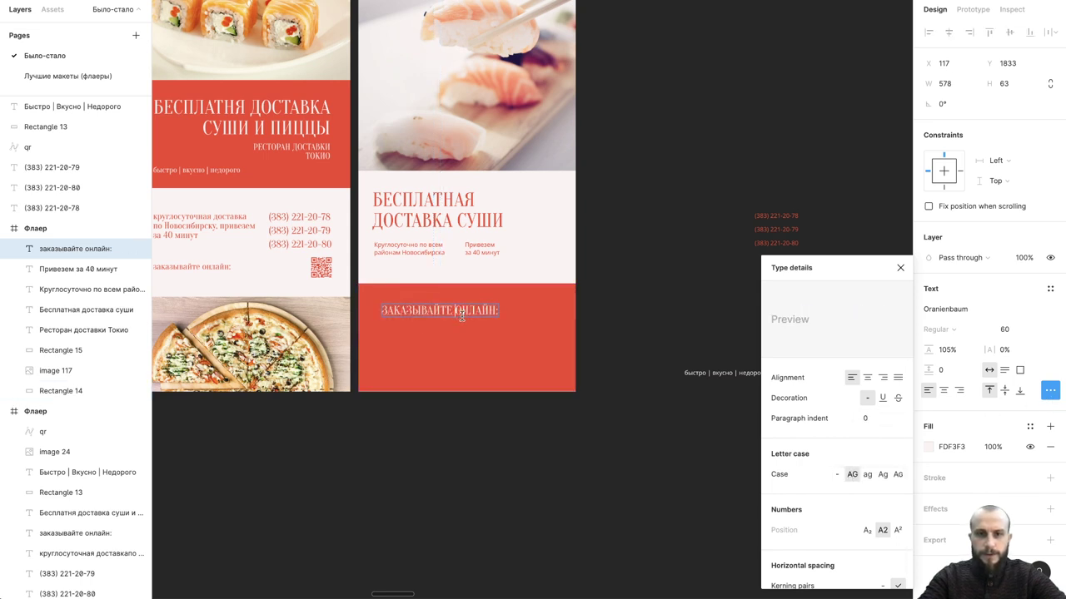
{"action": "key", "text": "Return"}
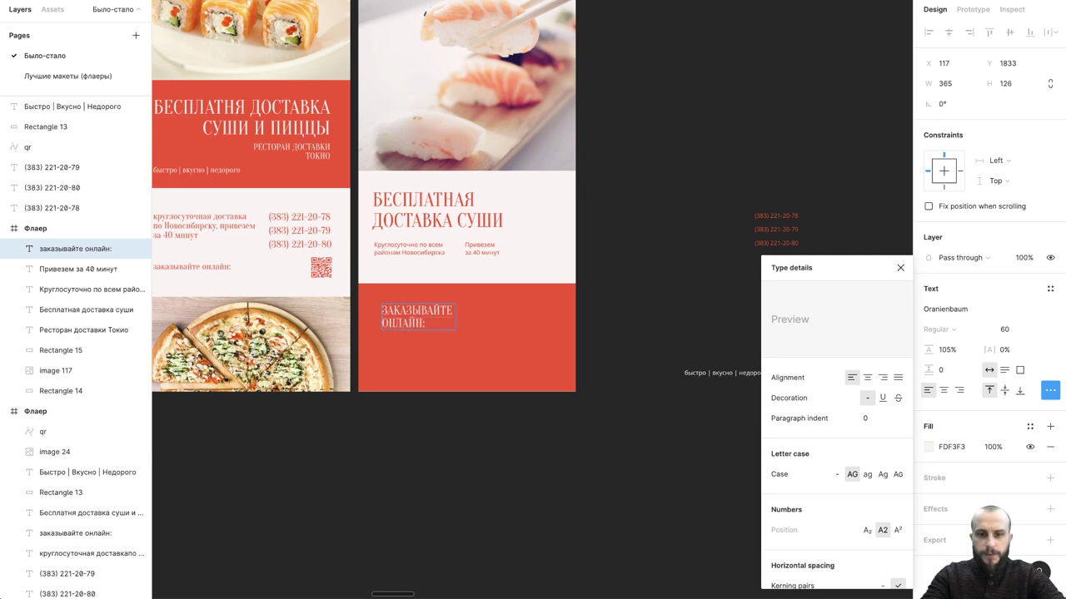
{"action": "type", "text": "по те"}
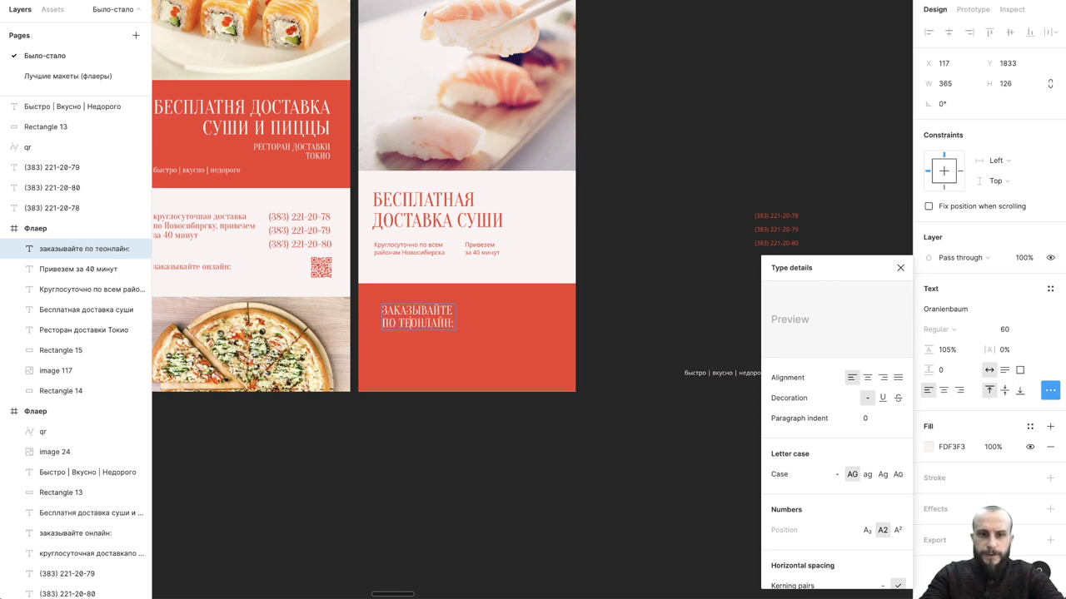
{"action": "type", "text": "лефону"}
{"action": "key", "text": "Return"}
{"action": "type", "text": "или "}
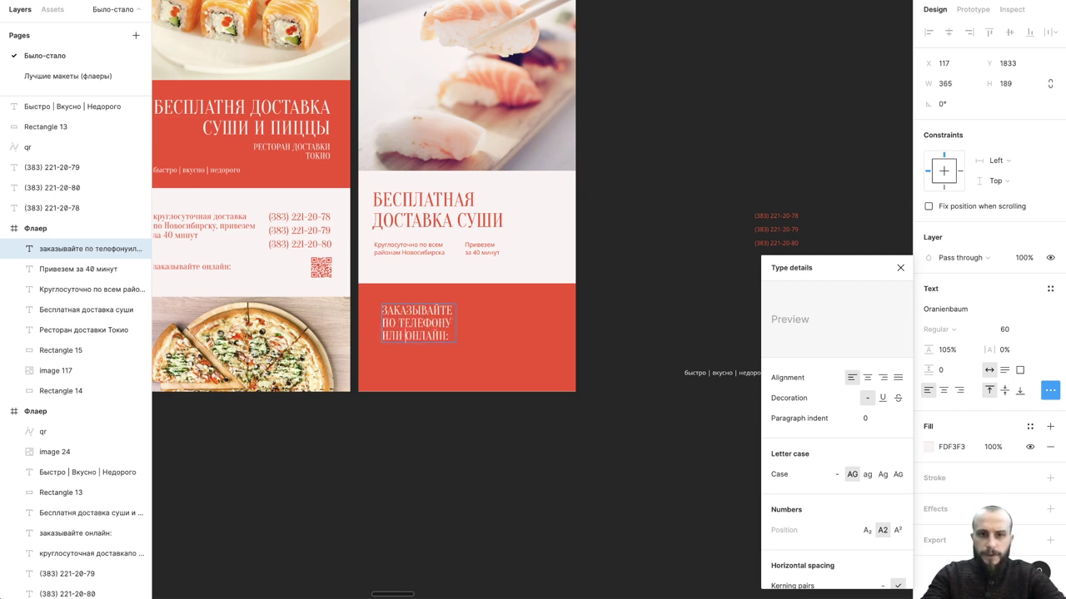
{"action": "type", "text": "на сайте"}
{"action": "key", "text": "Delete"}
{"action": "key", "text": "Delete"}
{"action": "key", "text": "Delete"}
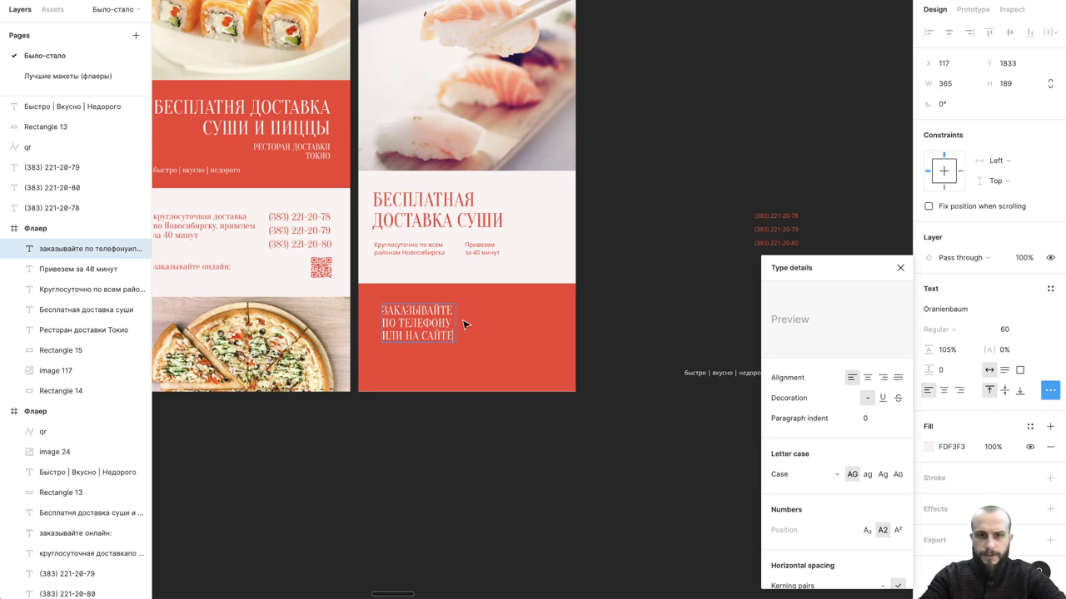
{"action": "key", "text": "Escape"}
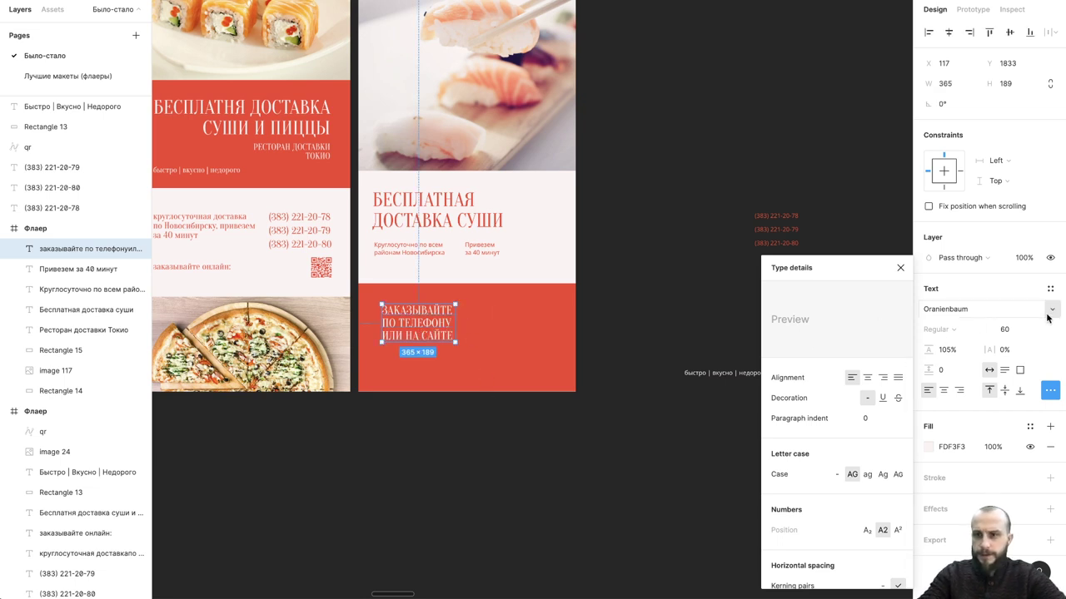
- Reduce the heading to size 55 and shift it further left
{"action": "left_click", "coordinate": [1012, 330]}
{"action": "type", "text": "55"}
{"action": "key", "text": "Return"}
{"action": "key", "text": "shift+Left"}
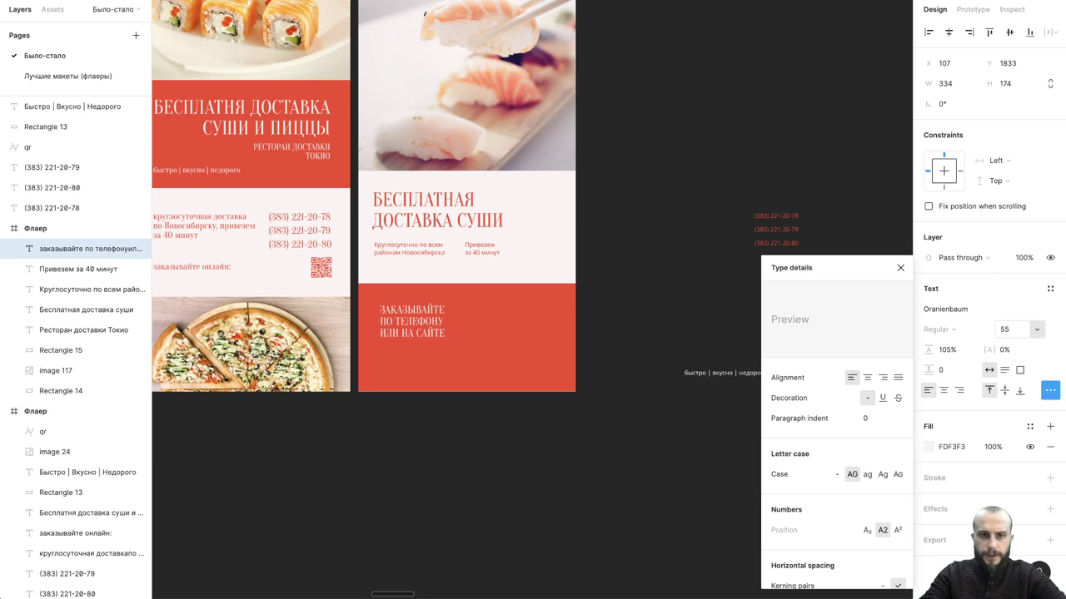
{"action": "key", "text": "shift+Left"}
{"action": "key", "text": "shift+Left"}
{"action": "key", "text": "shift+Left"}
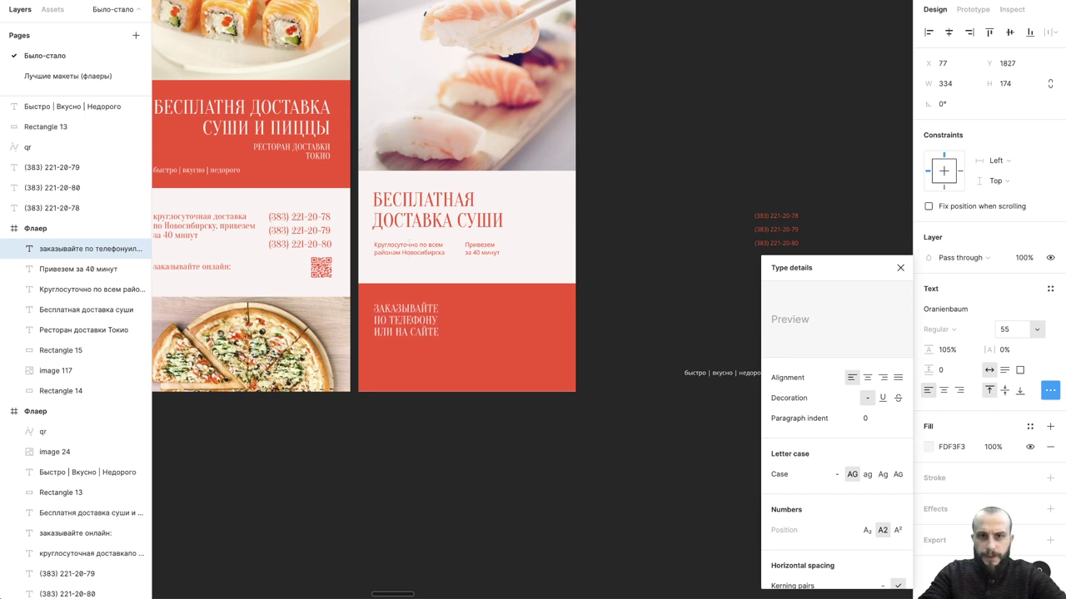
{"action": "left_click", "coordinate": [738, 271]}
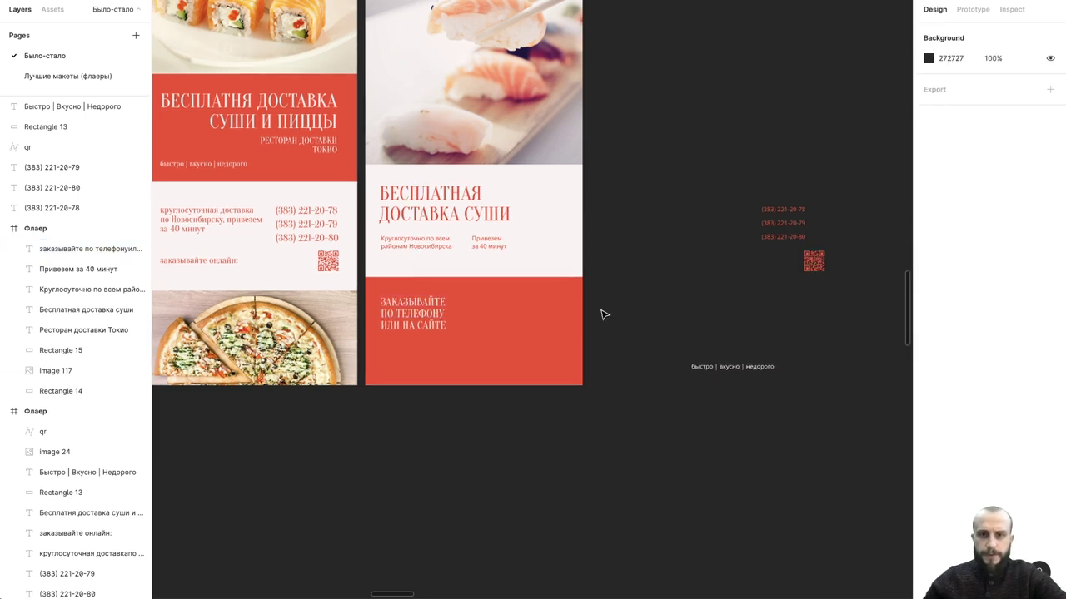
- Give the three phone numbers the pale text colour and place them in the red box
{"action": "left_click", "coordinate": [496, 310]}
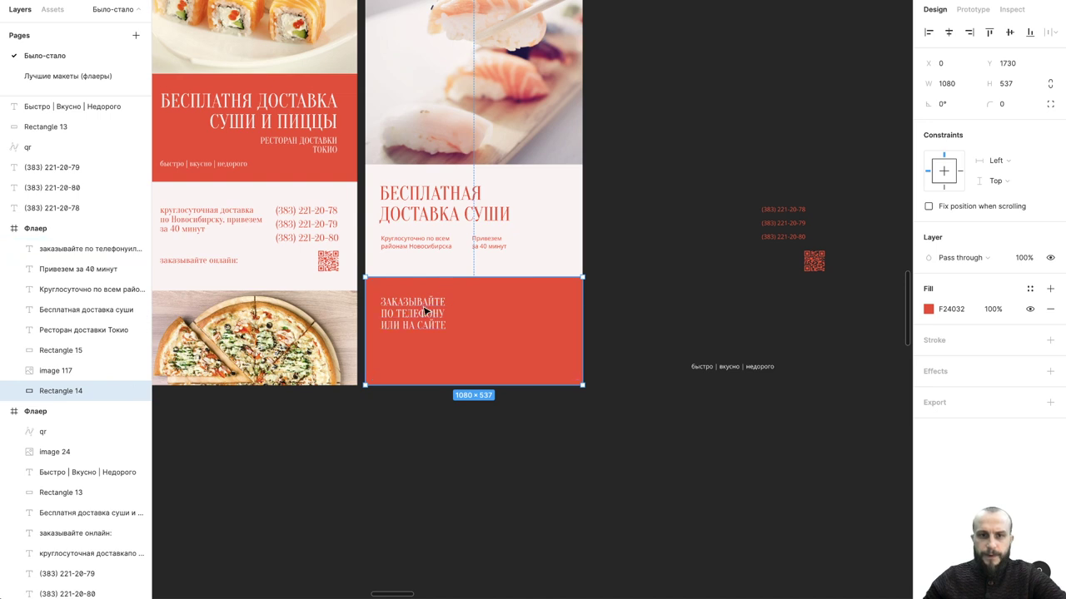
{"action": "left_click", "coordinate": [425, 310]}
{"action": "left_click", "coordinate": [675, 292]}
{"action": "mouse_move", "coordinate": [728, 193]}
{"action": "left_mouse_down"}
{"action": "mouse_move", "coordinate": [764, 263]}
{"action": "mouse_move", "coordinate": [476, 328]}
{"action": "left_mouse_up"}
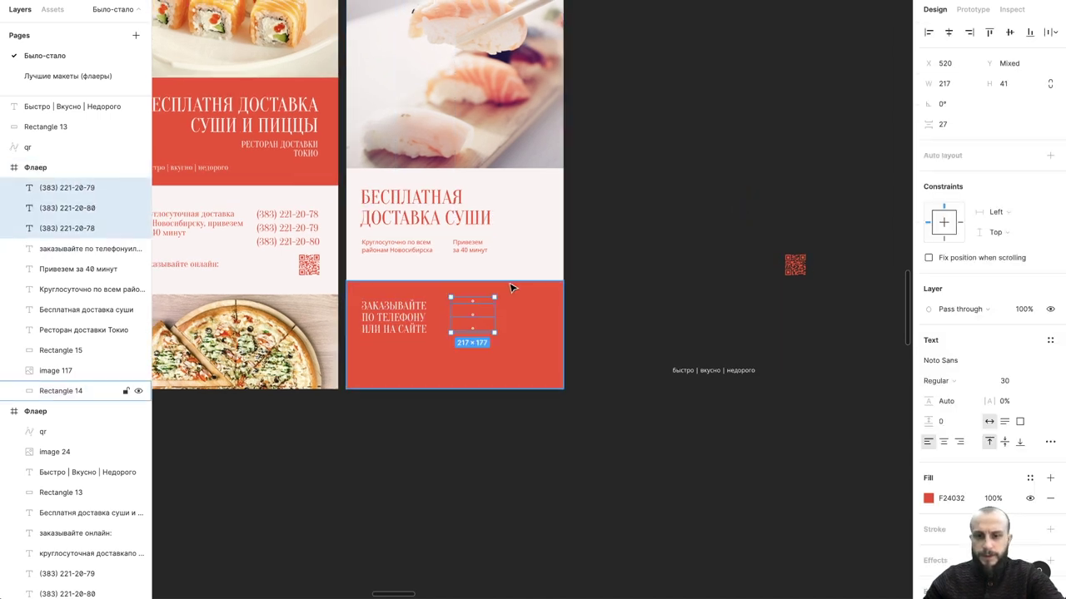
{"action": "key", "text": "i"}
{"action": "left_click", "coordinate": [519, 252]}
{"action": "left_click_drag", "start_coordinate": [483, 318], "coordinate": [485, 318]}
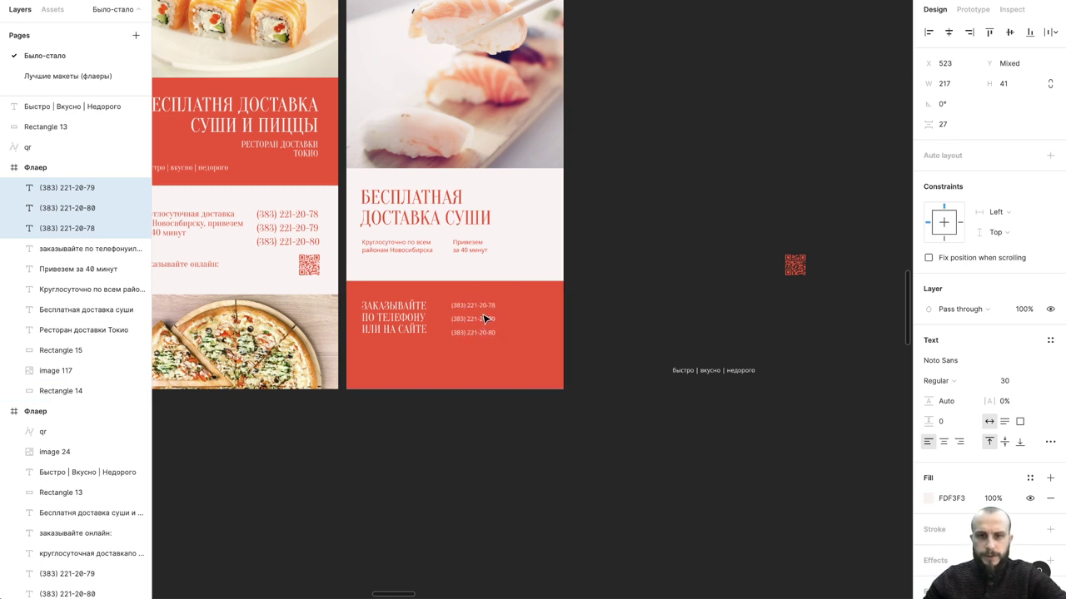
{"action": "left_click", "coordinate": [769, 257]}
- Move the QR code into the red box beside the phone numbers
{"action": "key", "text": "ctrl+d"}
{"action": "key", "text": "Escape"}
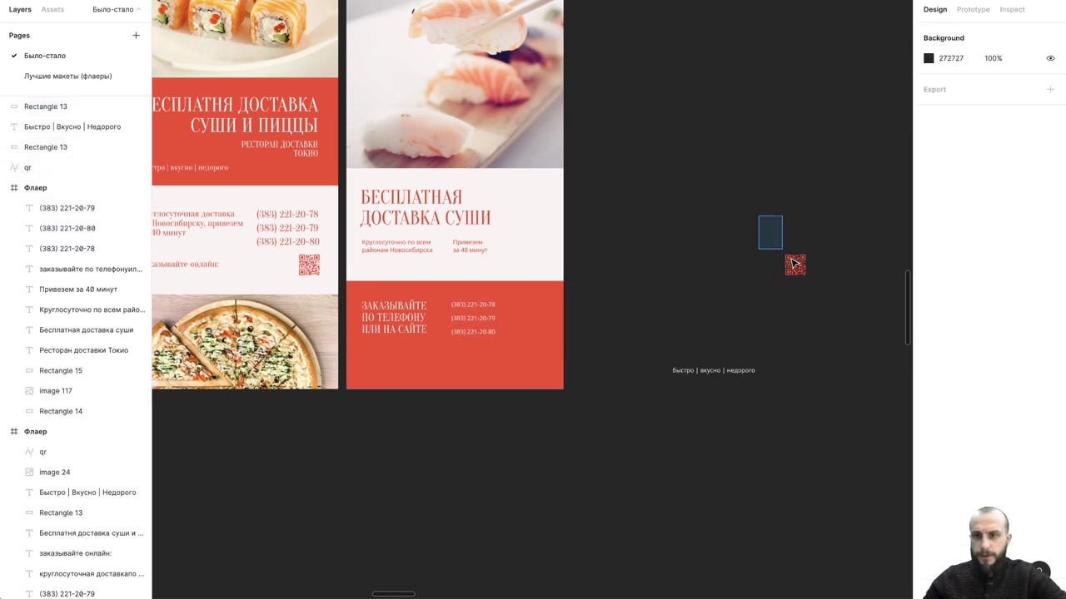
{"action": "left_click", "coordinate": [794, 264]}
{"action": "mouse_move", "coordinate": [768, 233]}
{"action": "left_mouse_down"}
{"action": "mouse_move", "coordinate": [820, 285]}
{"action": "mouse_move", "coordinate": [535, 321]}
{"action": "left_mouse_up"}
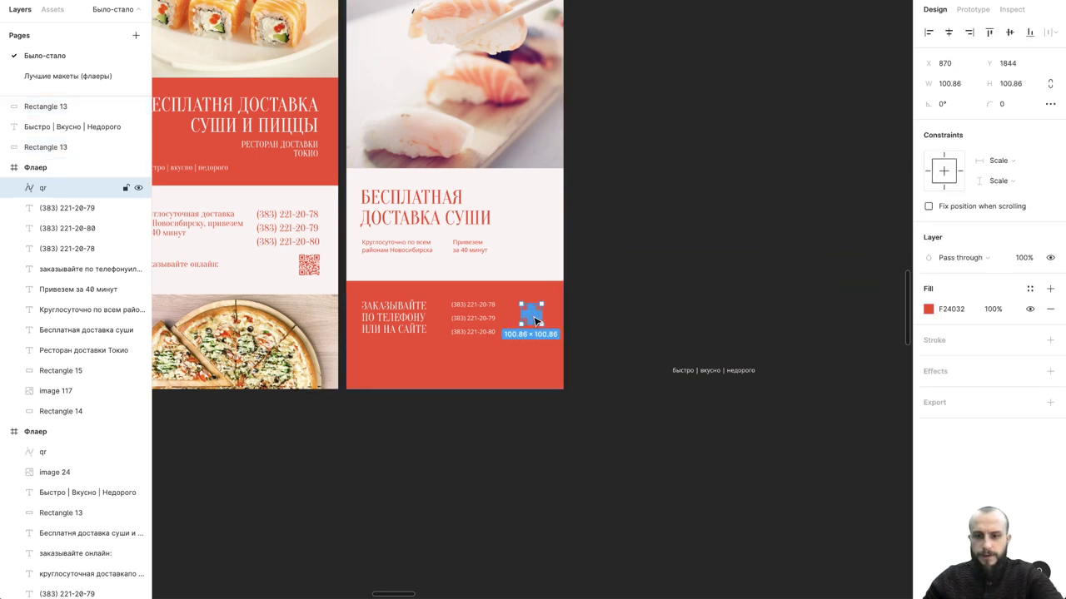
{"action": "left_click", "coordinate": [658, 293]}
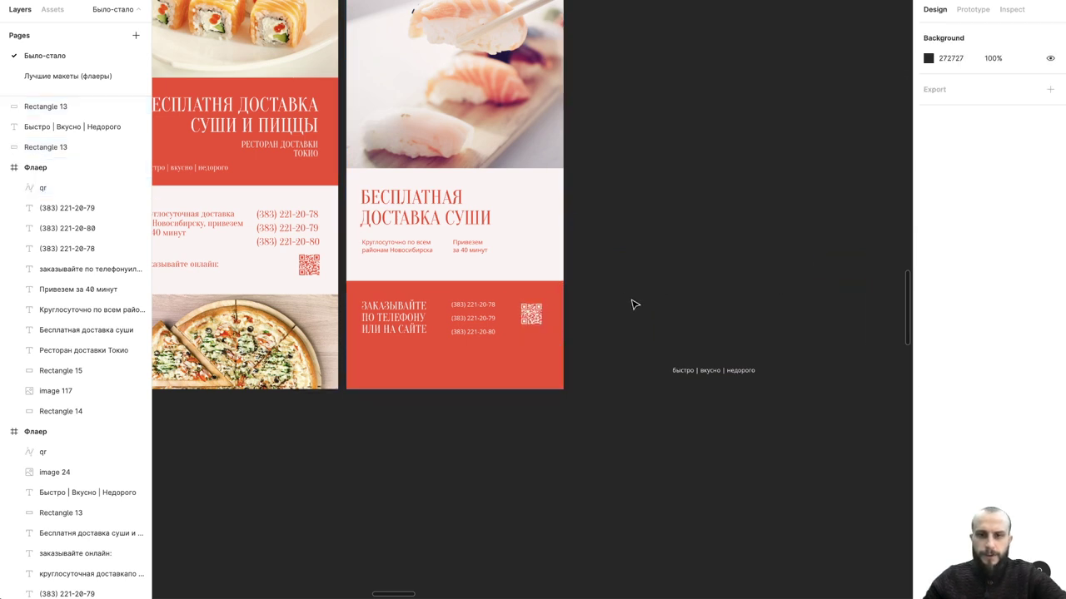
- Delete the spare 'Быстро | Вкусно | Недорого' tagline and pan back to both flyers
{"action": "left_click", "coordinate": [685, 368]}
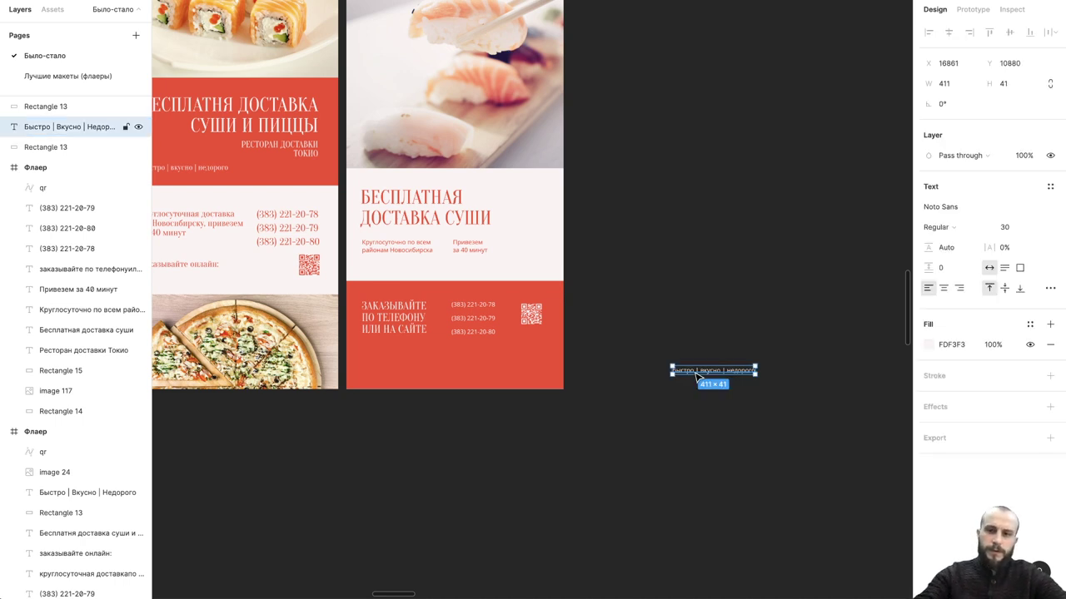
{"action": "key", "text": "Delete"}
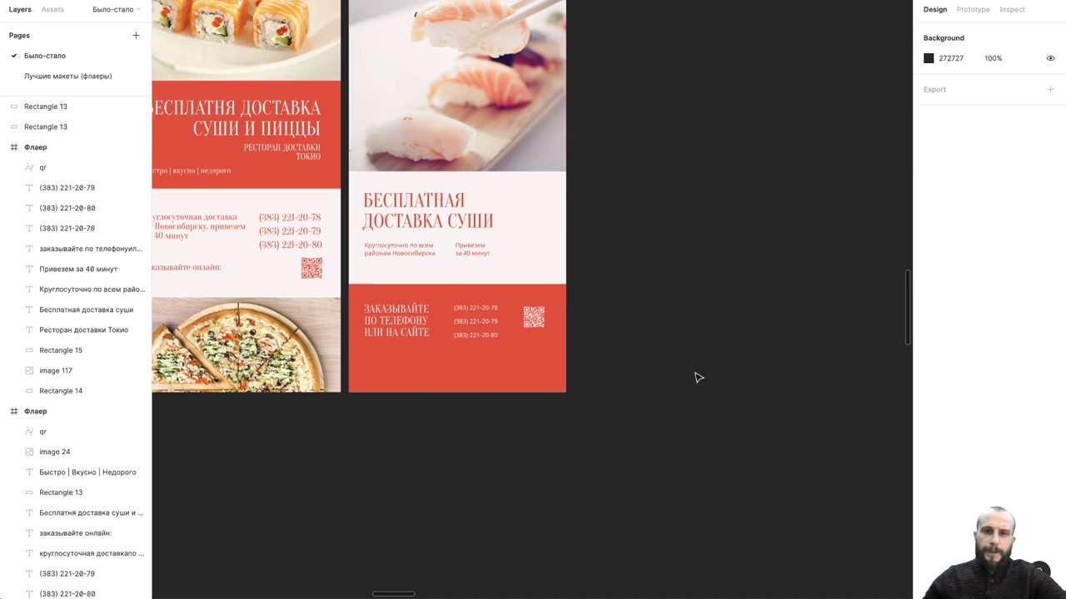
{"action": "scroll", "coordinate": [697, 377], "scroll_direction": "up", "scroll_amount": 2}
{"action": "scroll", "coordinate": [697, 378], "scroll_direction": "left", "scroll_amount": 2}
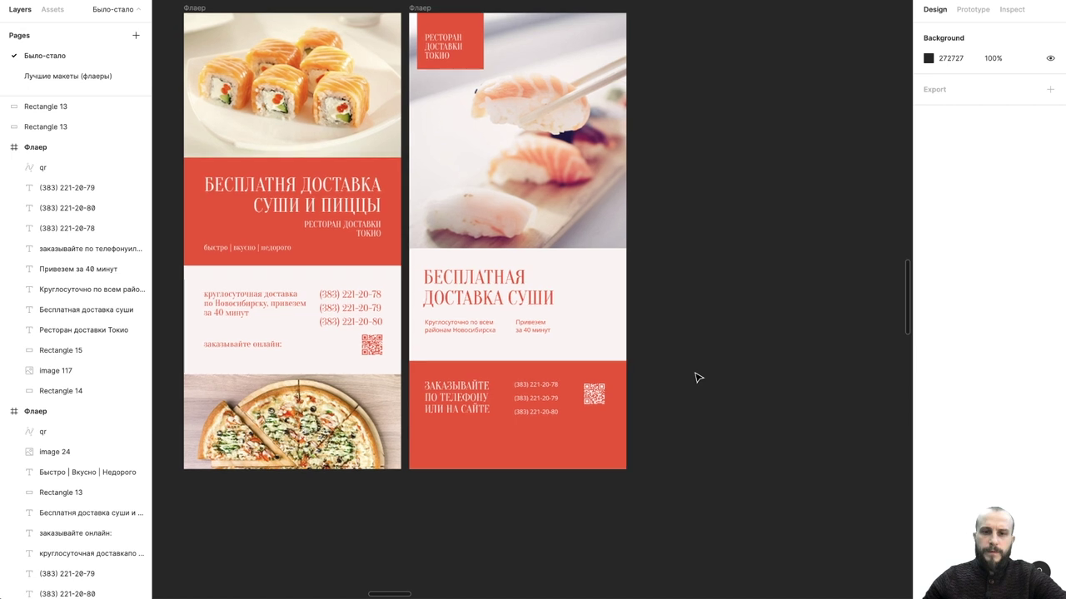
{"action": "scroll", "coordinate": [697, 378], "scroll_direction": "down", "scroll_amount": 1}
{"action": "scroll", "coordinate": [698, 378], "scroll_direction": "left", "scroll_amount": 1}
- Move the contact text, phone numbers and QR code lower in the red box
{"action": "left_click", "coordinate": [555, 397]}
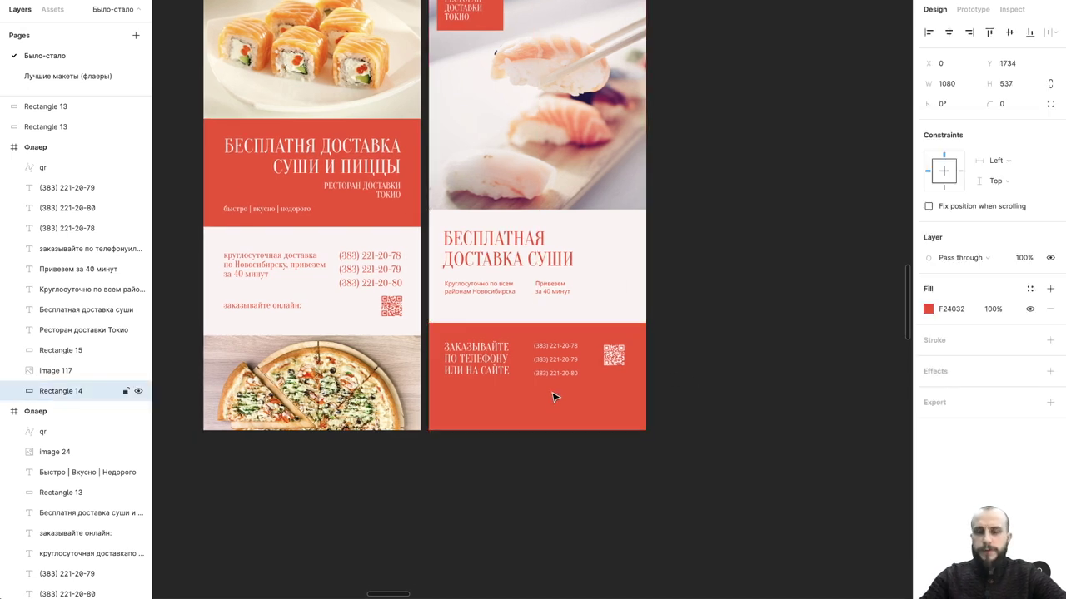
{"action": "left_click_drag", "start_coordinate": [556, 397], "coordinate": [555, 398]}
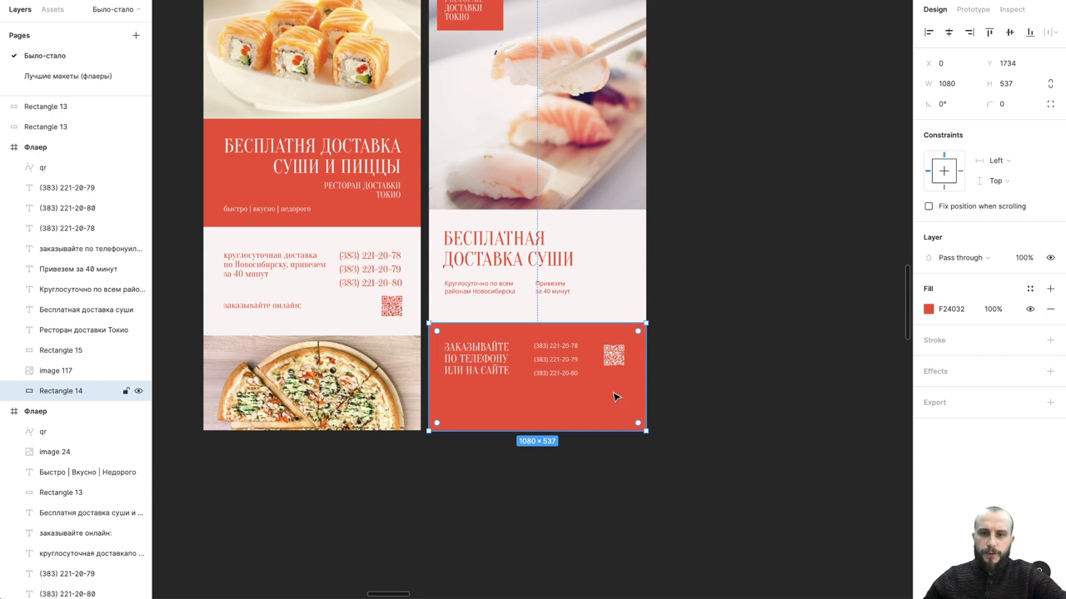
{"action": "left_click", "coordinate": [662, 379]}
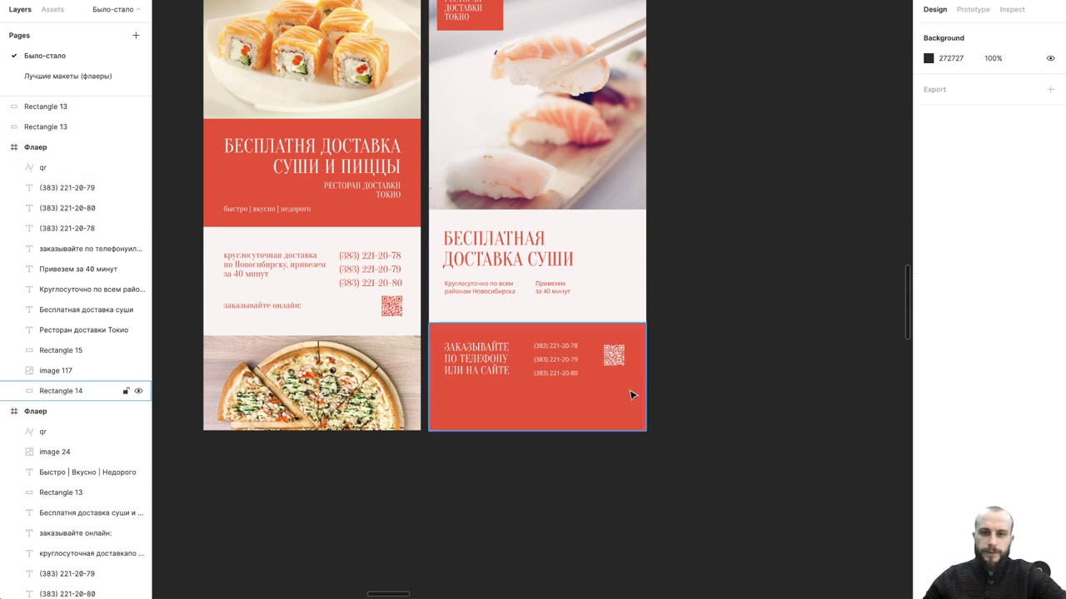
{"action": "left_click", "coordinate": [631, 399]}
{"action": "left_click_drag", "start_coordinate": [571, 373], "coordinate": [611, 351]}
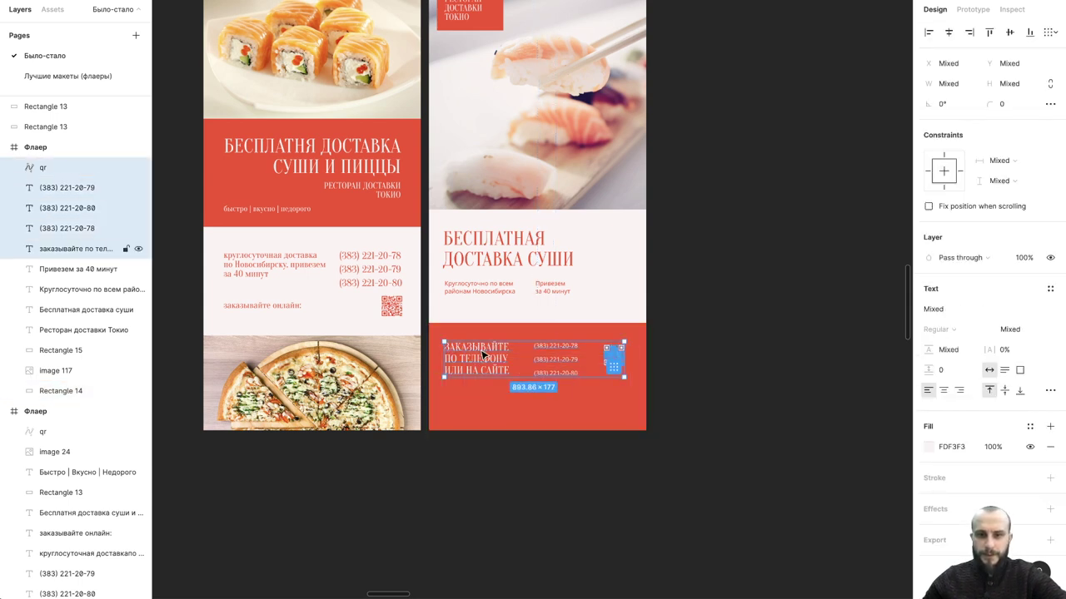
{"action": "left_click_drag", "start_coordinate": [485, 357], "coordinate": [482, 368]}
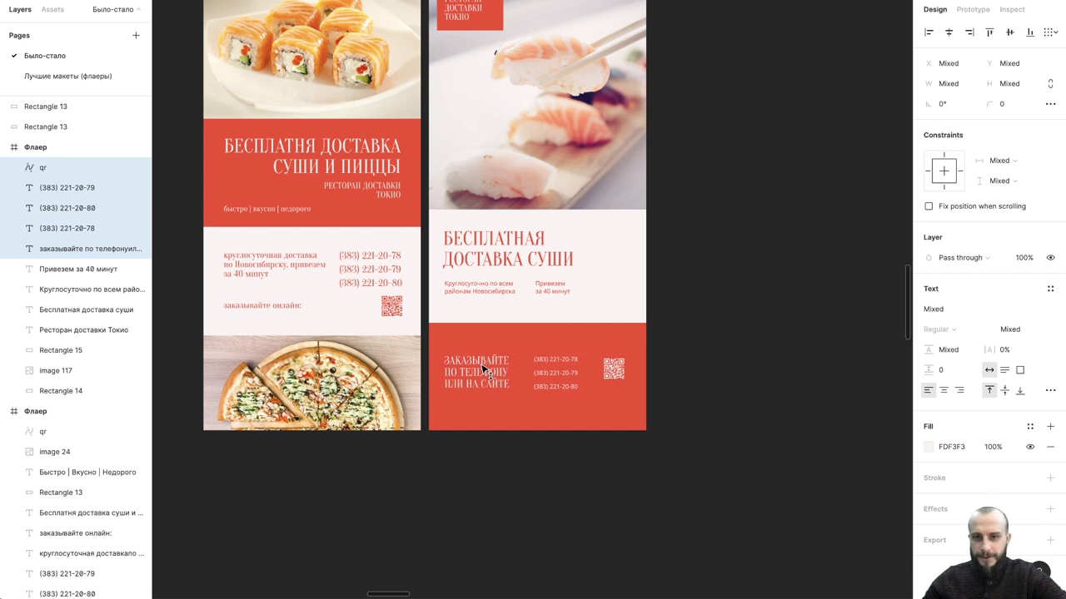
{"action": "left_click", "coordinate": [721, 354]}
- Shorten the red contact box by dragging its top edge down
{"action": "scroll", "coordinate": [725, 354], "scroll_direction": "up", "scroll_amount": 2}
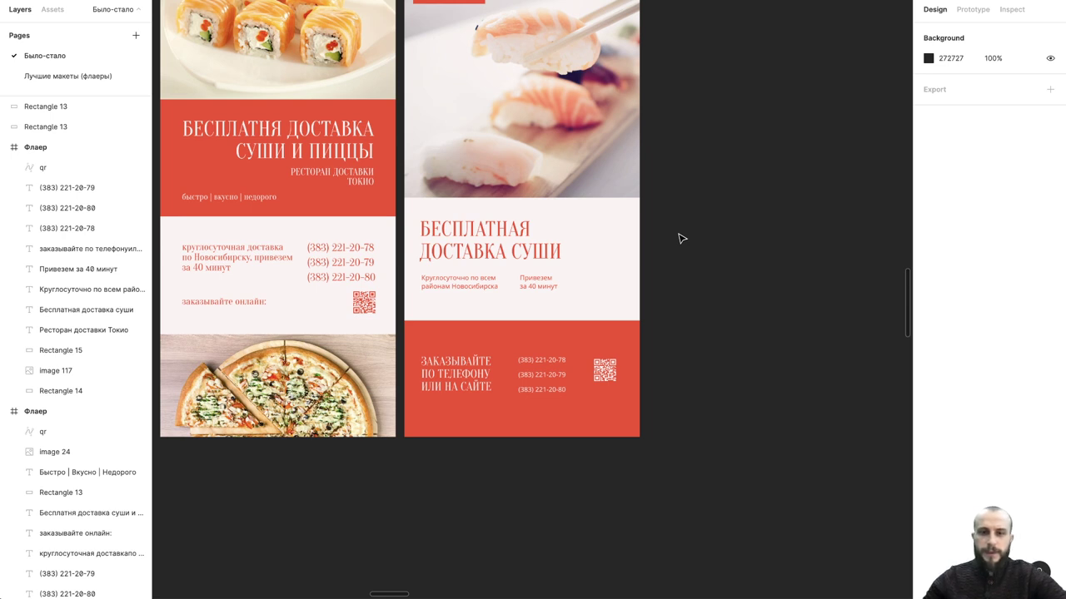
{"action": "scroll", "coordinate": [624, 283], "scroll_direction": "down", "scroll_amount": 1}
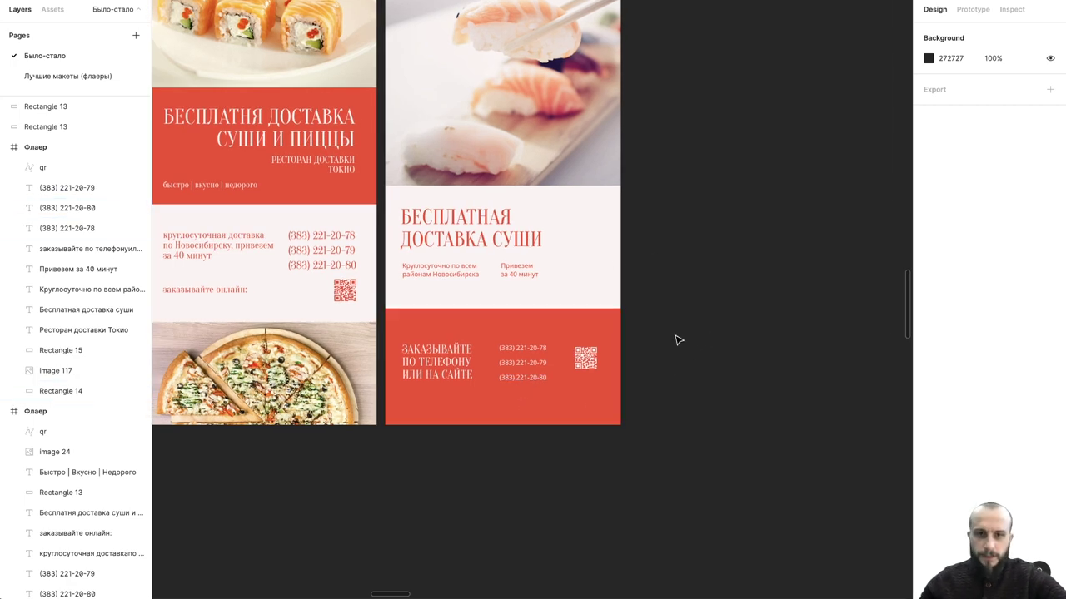
{"action": "scroll", "coordinate": [678, 340], "scroll_direction": "up", "scroll_amount": 2}
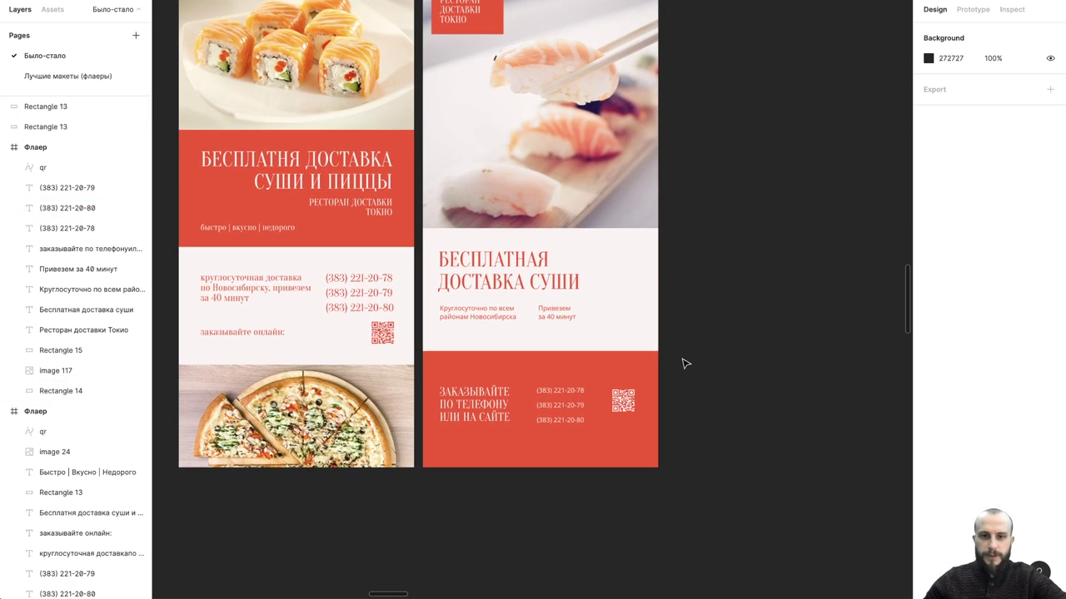
{"action": "left_click", "coordinate": [648, 368]}
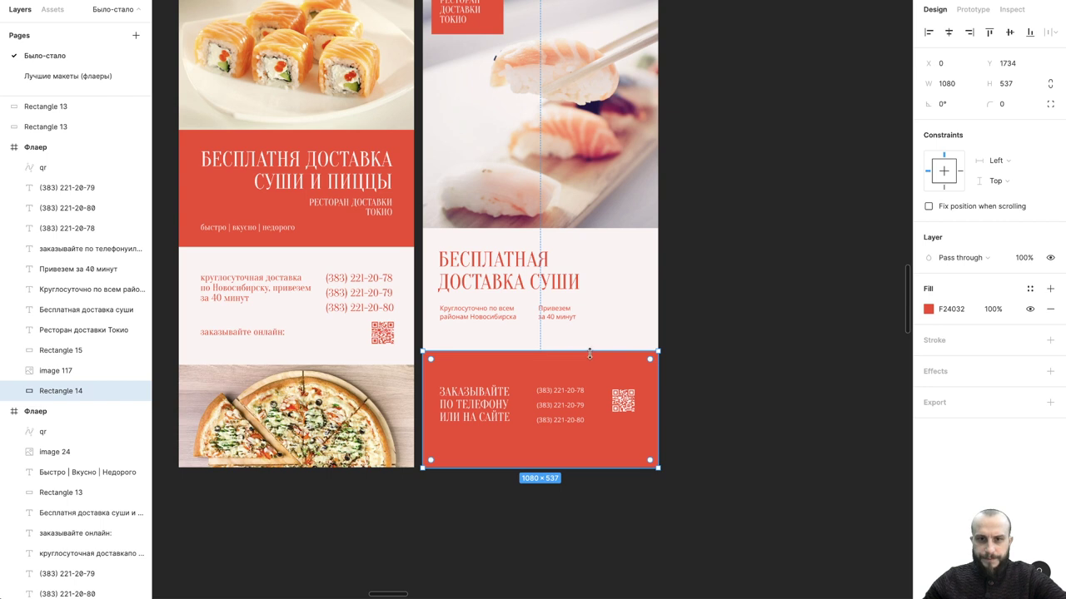
{"action": "left_click_drag", "start_coordinate": [590, 353], "coordinate": [590, 370]}
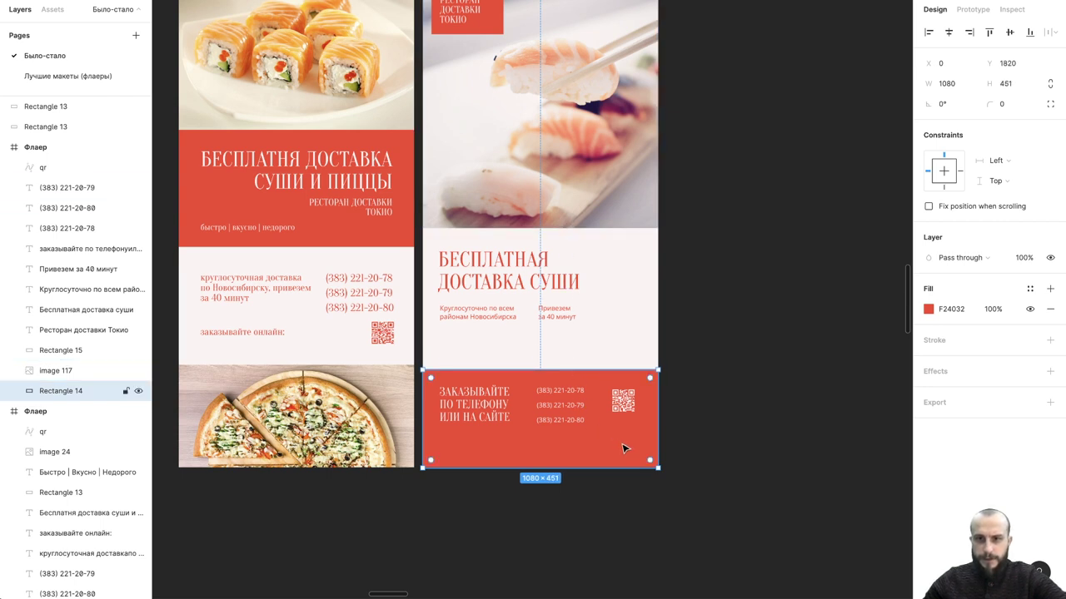
- Nudge the contact content down and set the order heading to size 45 with 120% line height
{"action": "left_click_drag", "start_coordinate": [624, 446], "coordinate": [455, 388]}
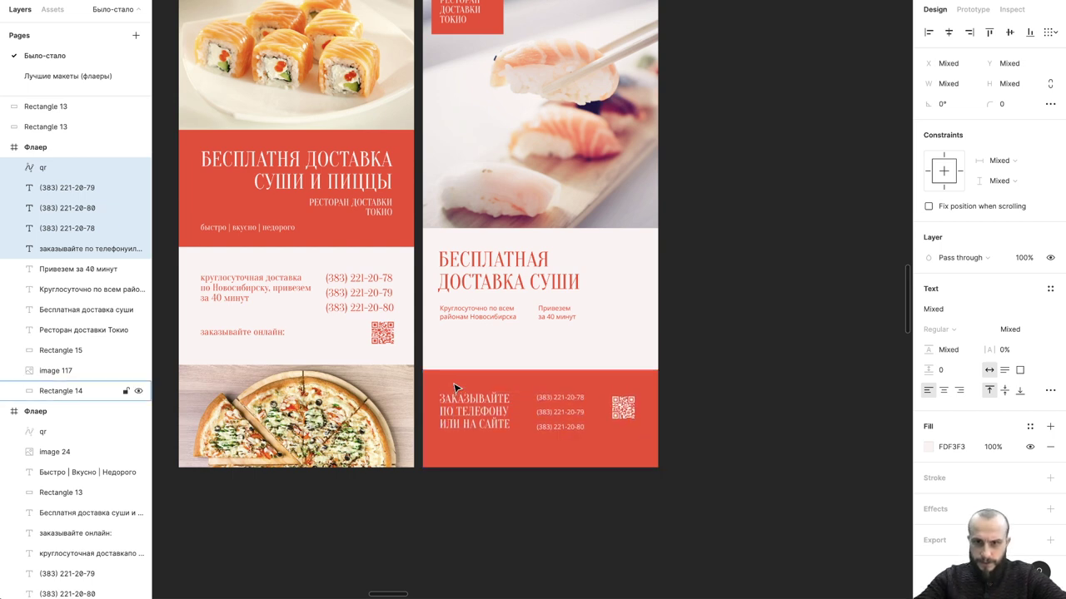
{"action": "key", "text": "shift+Down"}
{"action": "key", "text": "shift+Down"}
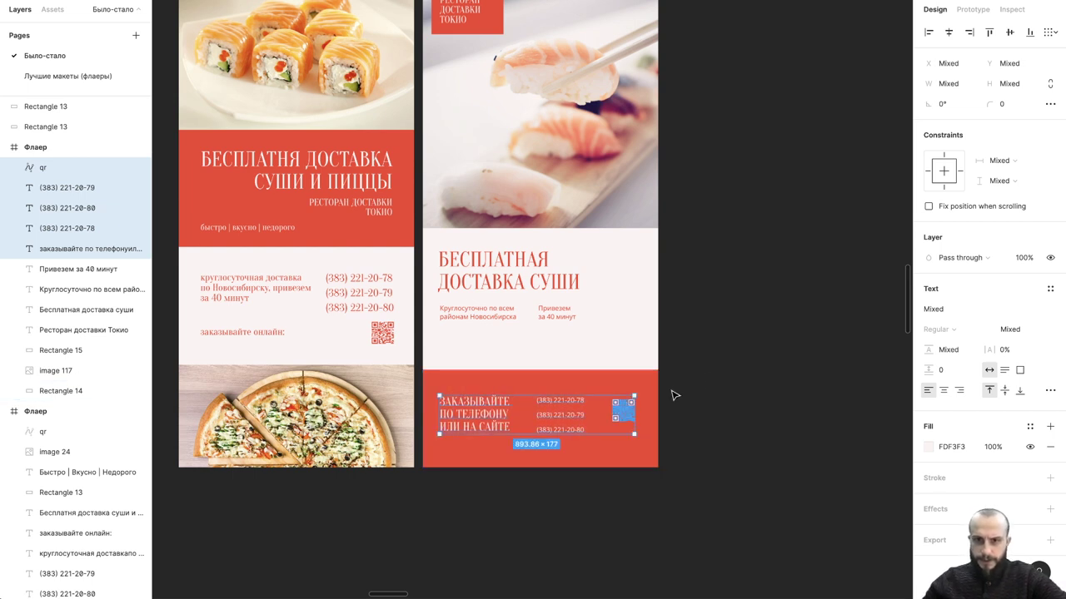
{"action": "left_click", "coordinate": [674, 395]}
{"action": "left_click", "coordinate": [479, 420]}
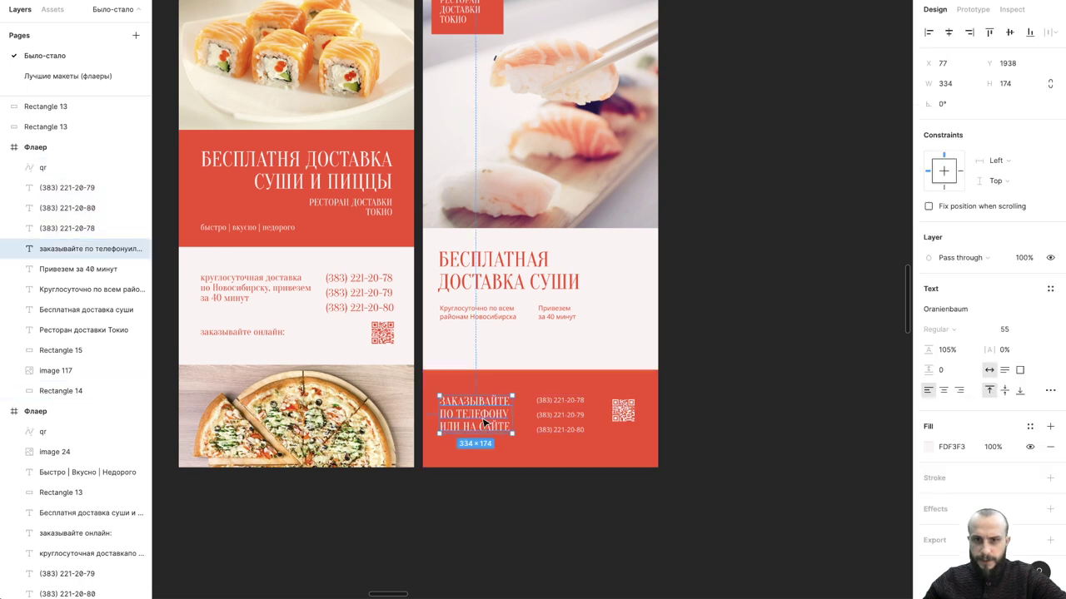
{"action": "left_click", "coordinate": [1026, 331]}
{"action": "type", "text": "4"}
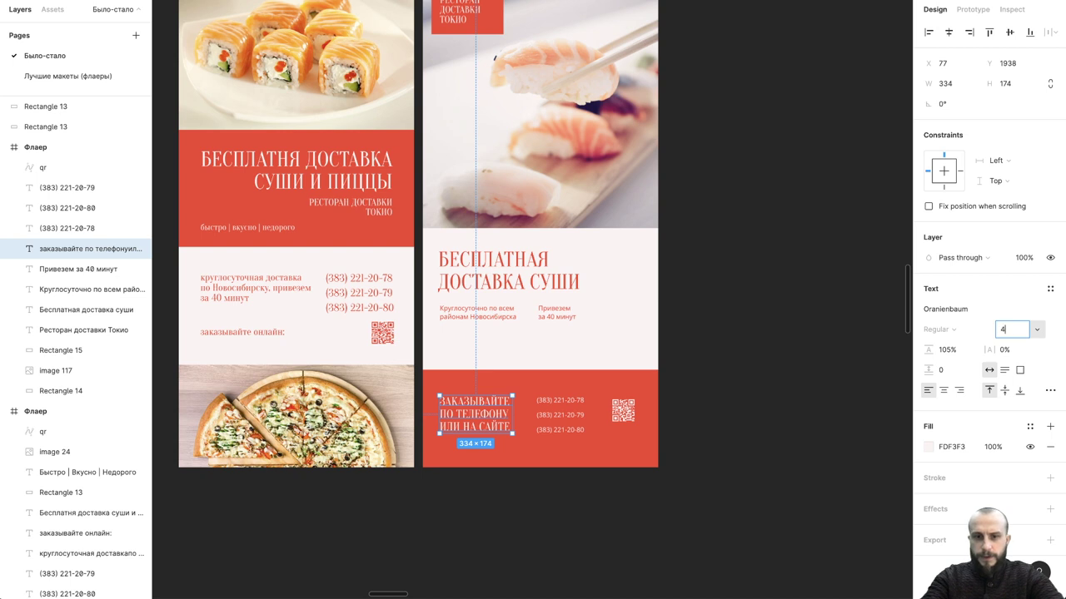
{"action": "type", "text": "5"}
{"action": "key", "text": "Return"}
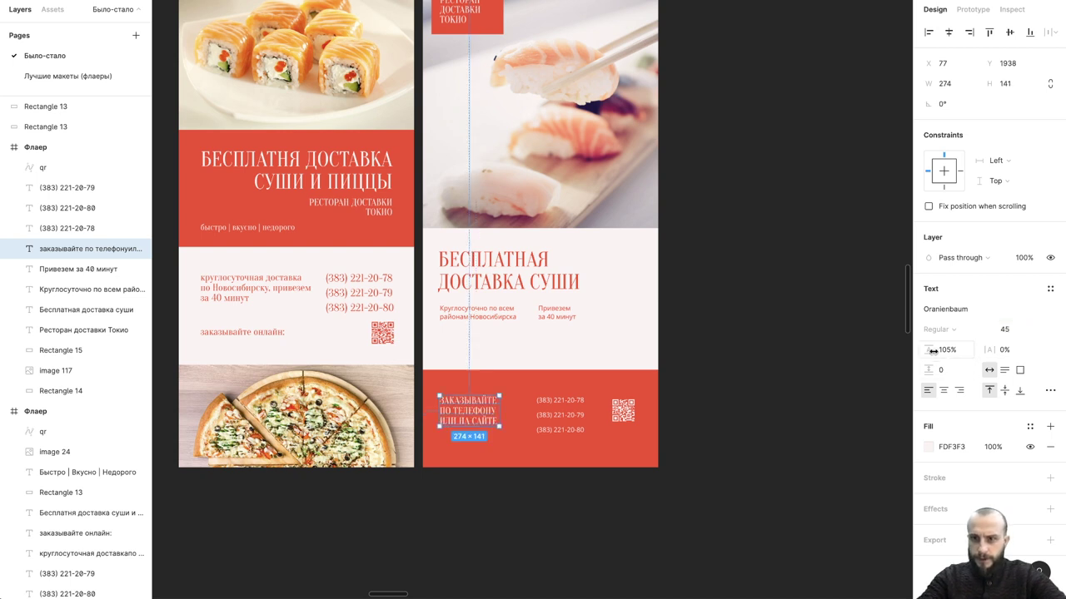
{"action": "left_click_drag", "start_coordinate": [928, 350], "coordinate": [951, 351]}
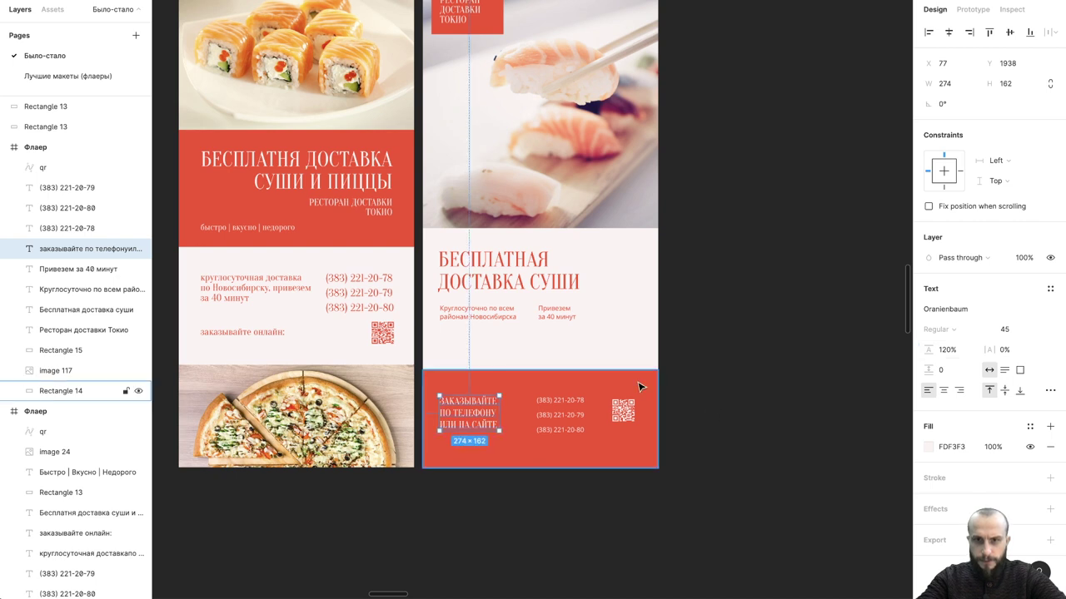
- Shorten the red contact box slightly more from its top edge
{"action": "left_click", "coordinate": [634, 382]}
{"action": "left_click_drag", "start_coordinate": [628, 374], "coordinate": [628, 380]}
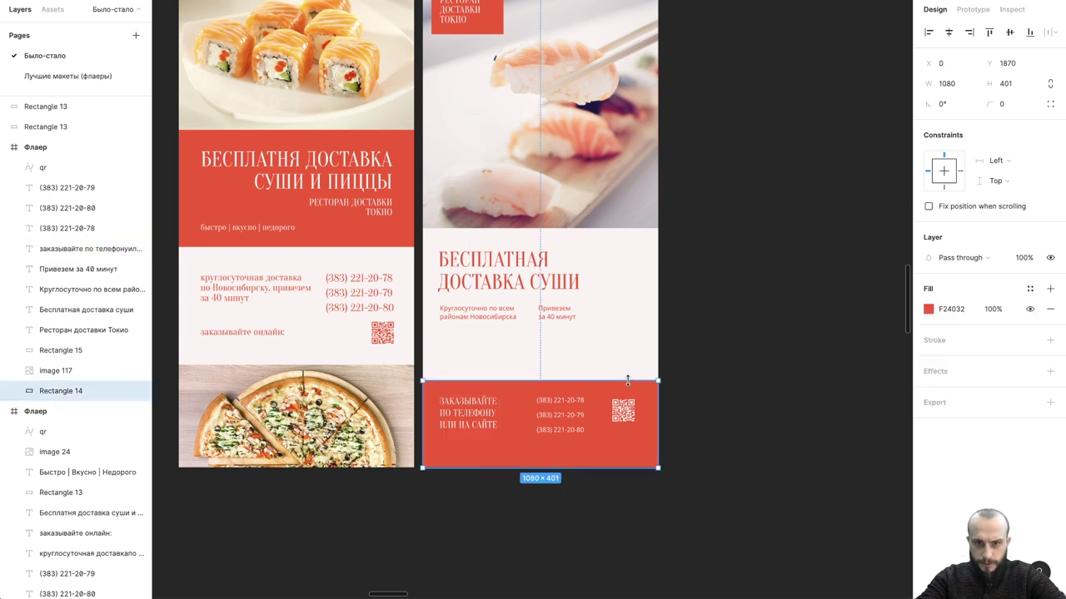
{"action": "left_click", "coordinate": [711, 395]}
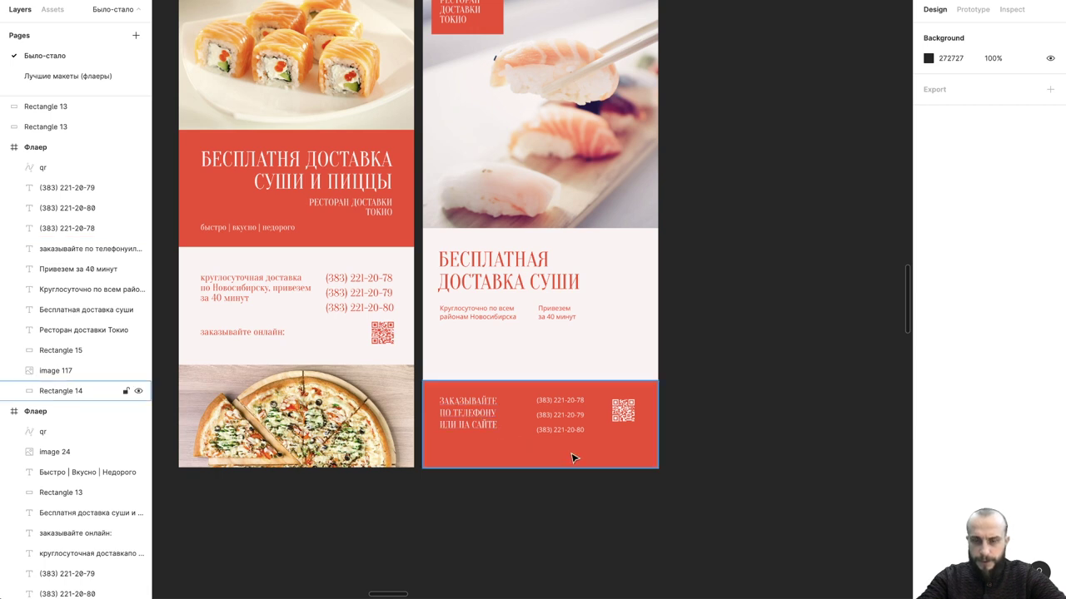
- Select the three phone numbers together and reduce their paragraph spacing
{"action": "left_click", "coordinate": [561, 430]}
{"action": "left_click", "coordinate": [564, 401], "text": "shift"}
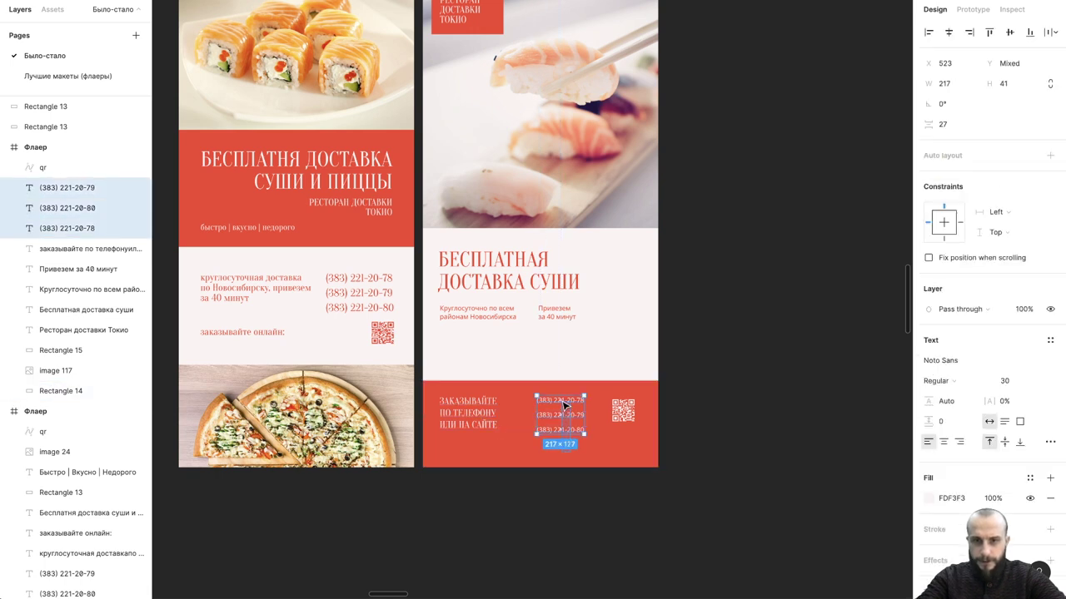
{"action": "left_click", "coordinate": [556, 315], "text": "shift"}
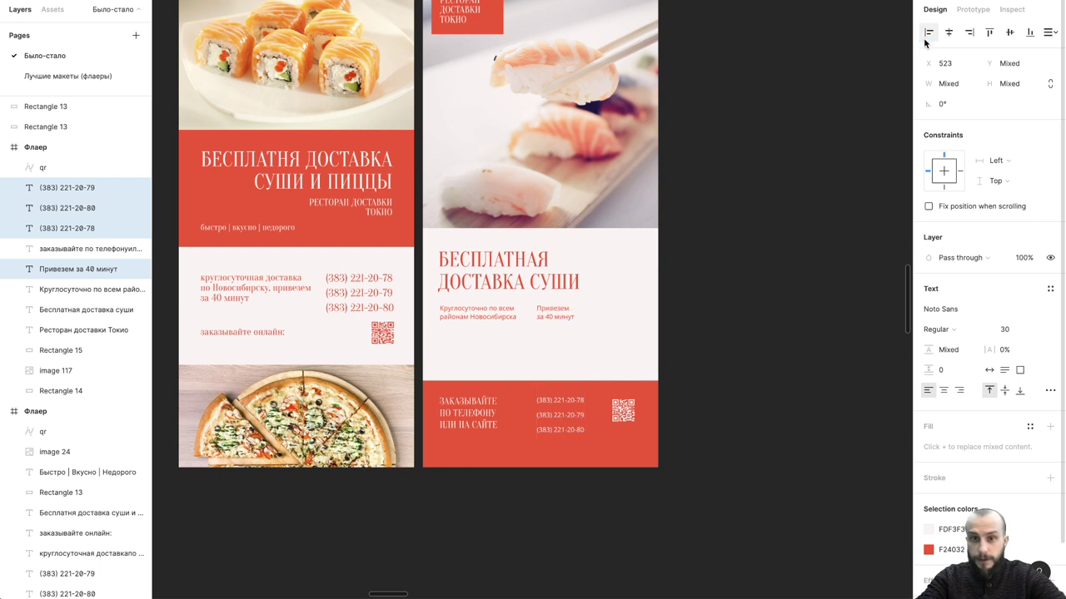
{"action": "left_click", "coordinate": [708, 344]}
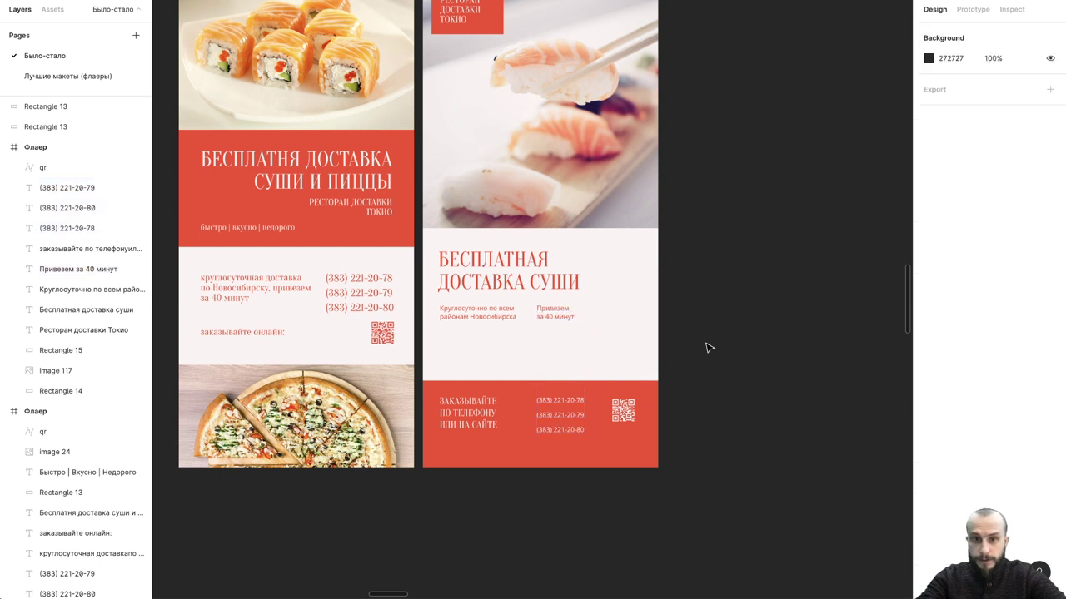
{"action": "left_click", "coordinate": [566, 445]}
{"action": "left_click_drag", "start_coordinate": [566, 444], "coordinate": [553, 404]}
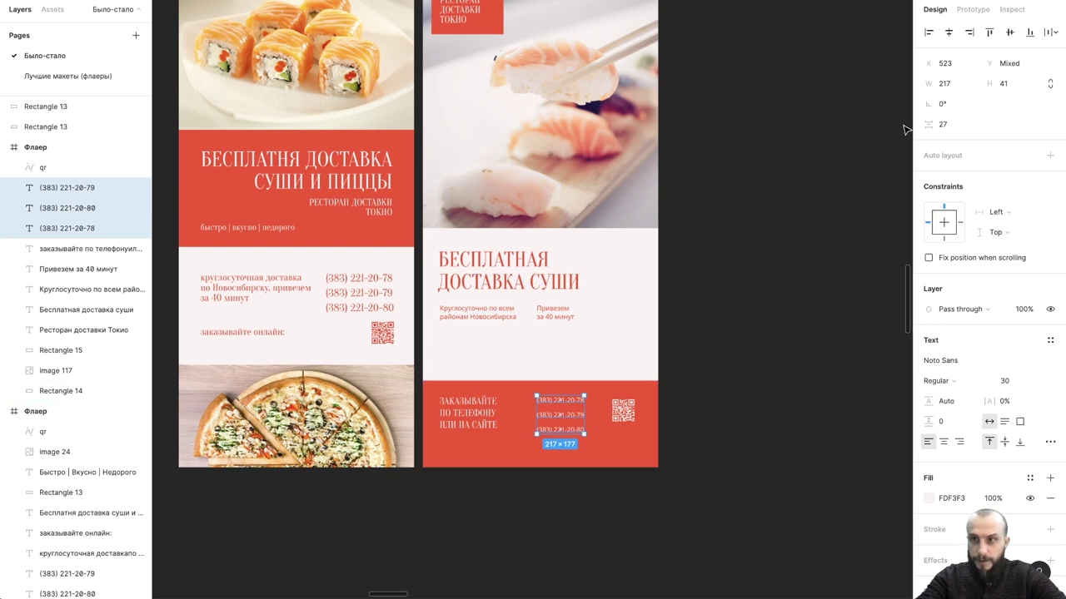
{"action": "left_click_drag", "start_coordinate": [928, 124], "coordinate": [921, 124]}
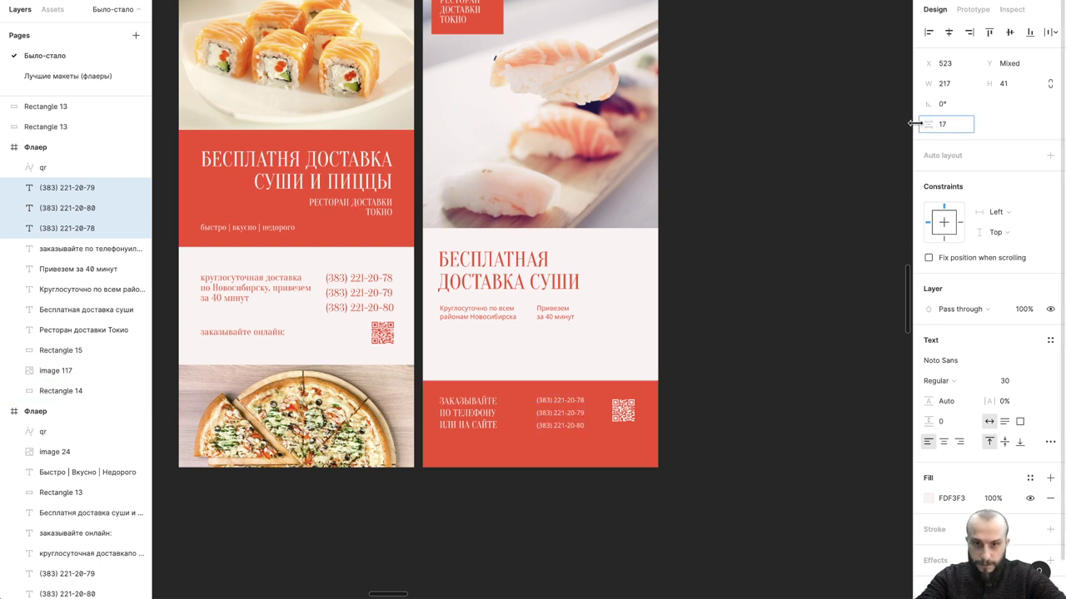
- Reselect the three phone numbers and tighten their paragraph spacing further, to 17
{"action": "left_click", "coordinate": [752, 339]}
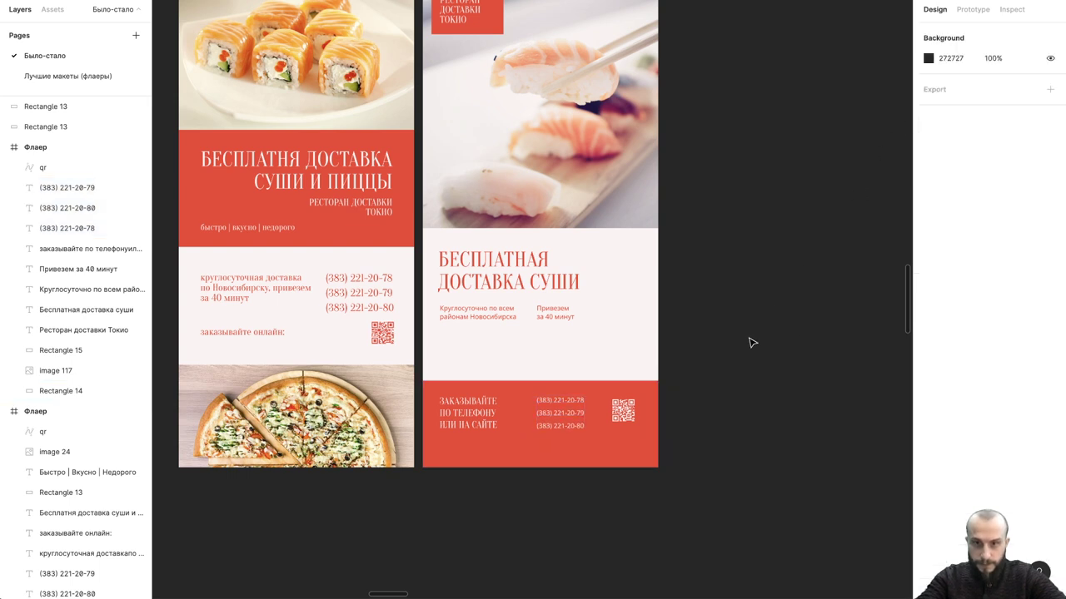
{"action": "left_click", "coordinate": [573, 426]}
{"action": "left_click", "coordinate": [482, 432], "text": "shift"}
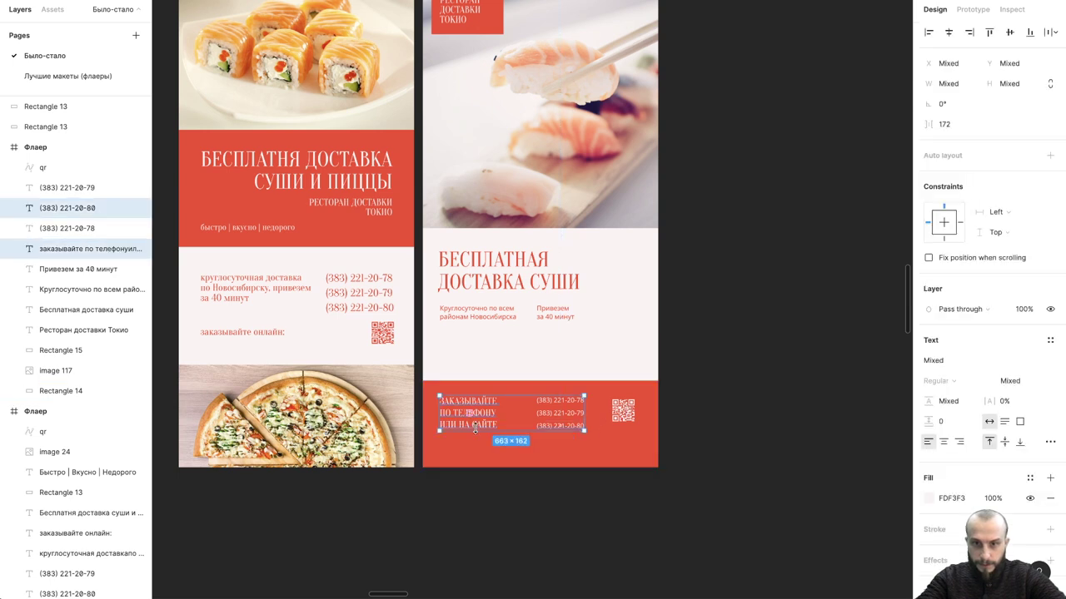
{"action": "left_click", "coordinate": [474, 429]}
{"action": "left_click_drag", "start_coordinate": [564, 447], "coordinate": [558, 399]}
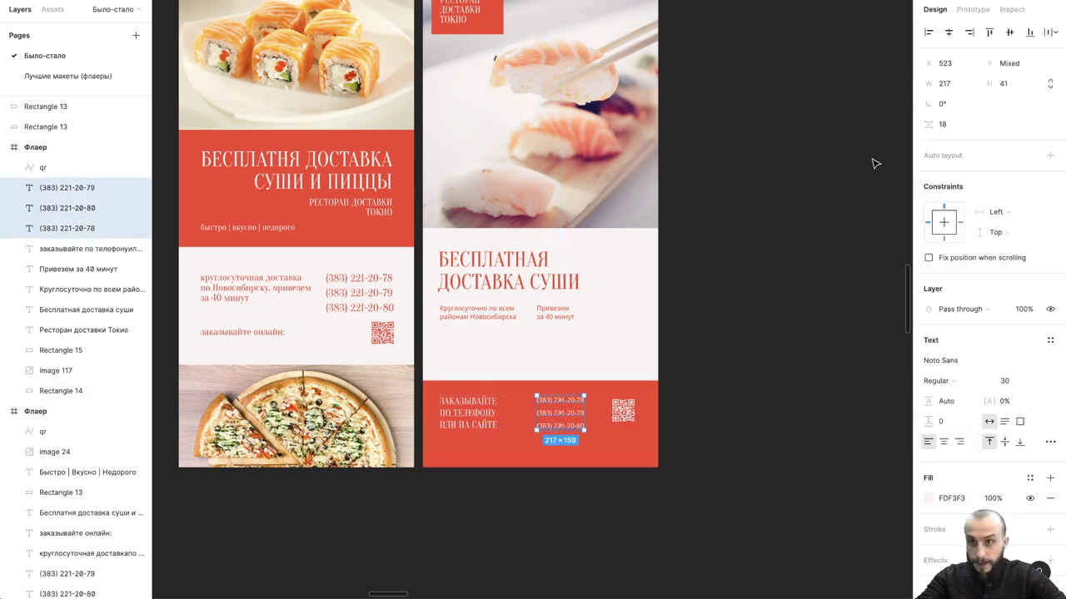
{"action": "left_click_drag", "start_coordinate": [934, 127], "coordinate": [933, 127]}
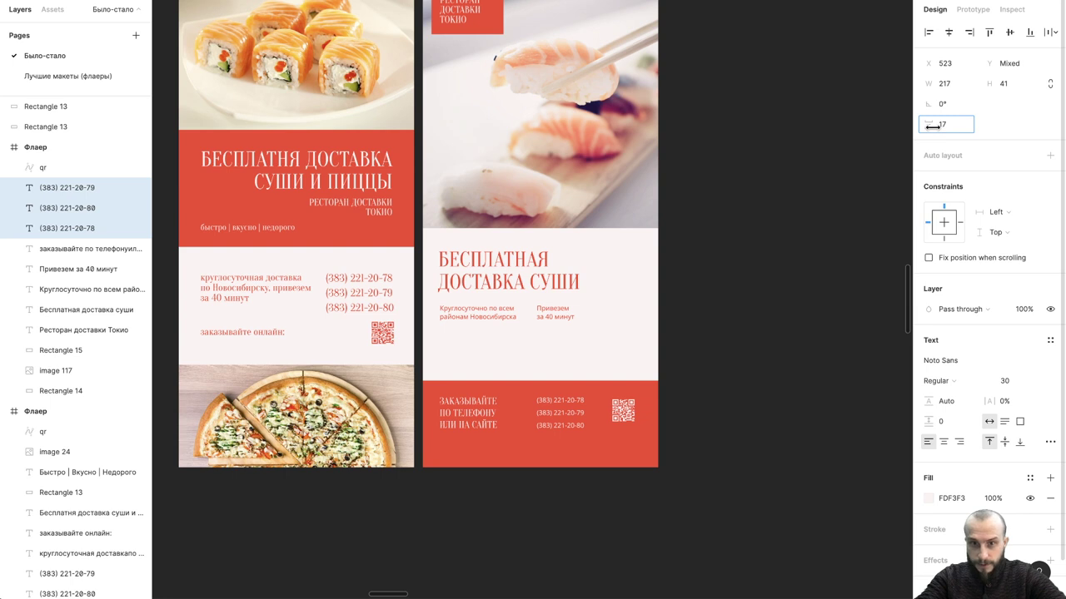
{"action": "left_click", "coordinate": [797, 253]}
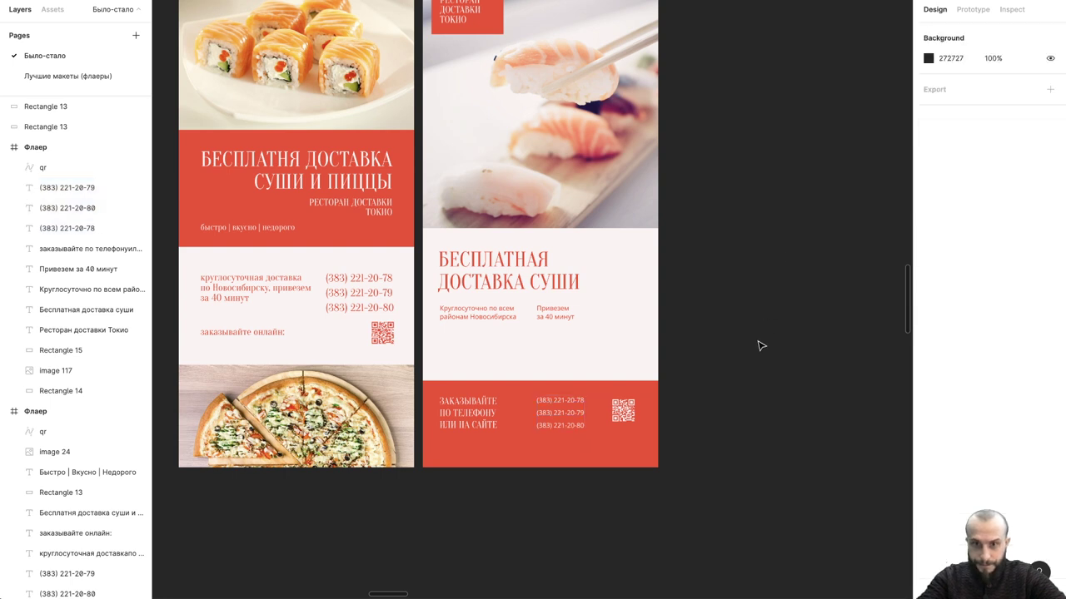
{"action": "left_click", "coordinate": [618, 411]}
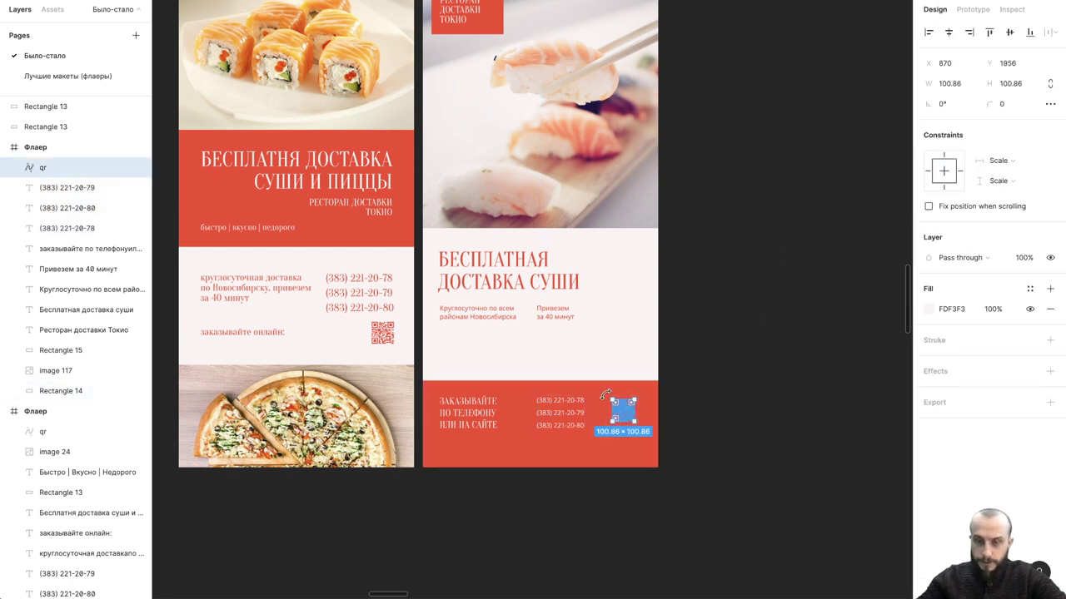
- Set the QR code to 150×150 and nudge it into place beside the phone numbers
{"action": "mouse_move", "coordinate": [634, 412]}
{"action": "left_mouse_down"}
{"action": "mouse_move", "coordinate": [603, 411]}
{"action": "mouse_move", "coordinate": [626, 427]}
{"action": "left_mouse_up"}
{"action": "key", "text": "ctrl+z"}
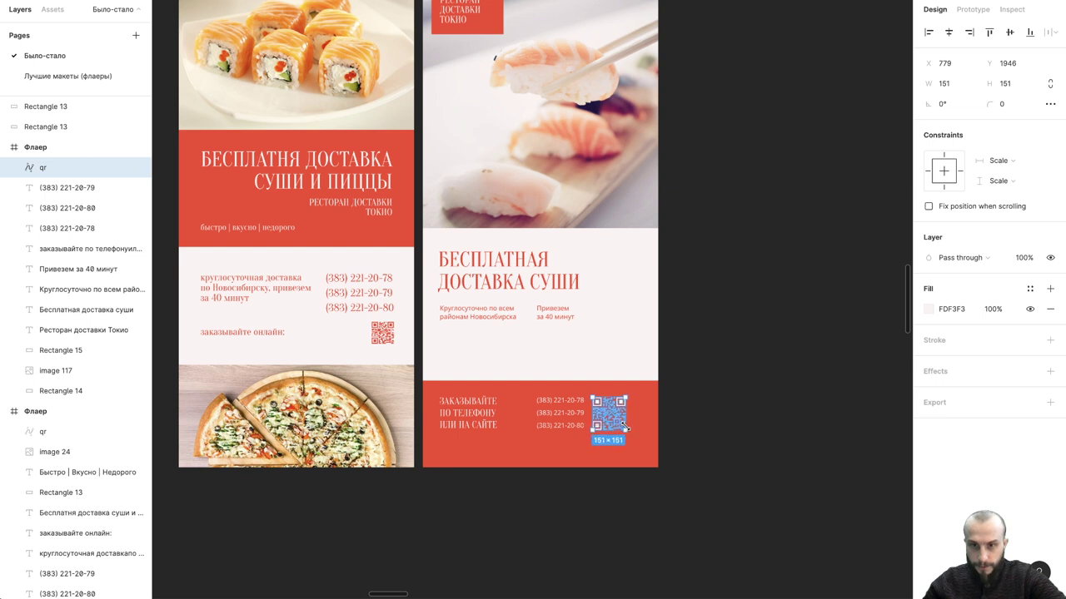
{"action": "left_click", "coordinate": [1007, 83]}
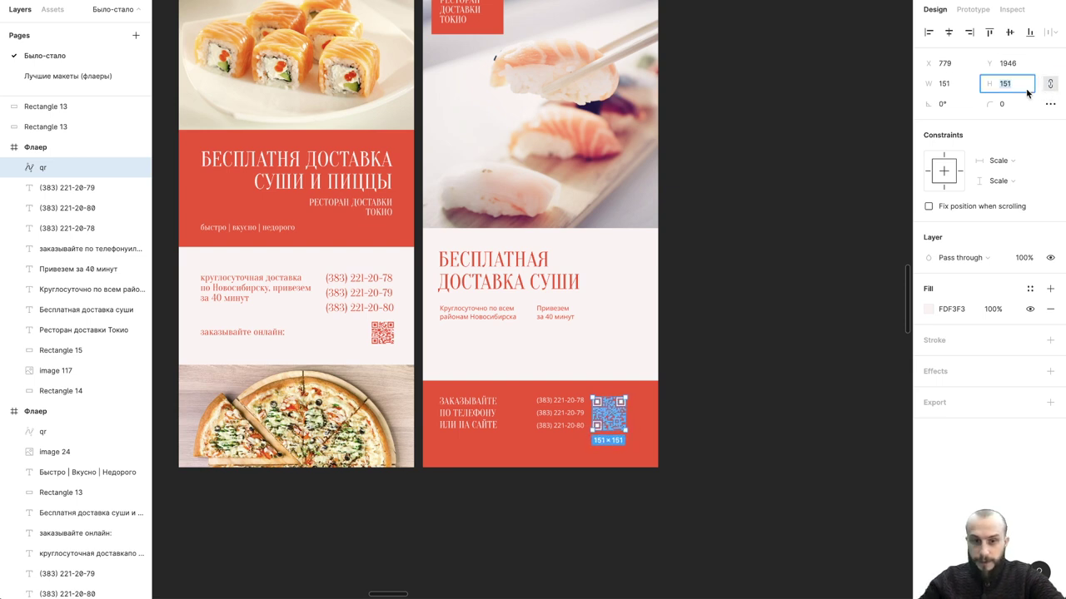
{"action": "type", "text": "150"}
{"action": "key", "text": "Return"}
{"action": "key", "text": "shift+Right"}
{"action": "key", "text": "shift+Right"}
{"action": "key", "text": "shift+Right"}
{"action": "key", "text": "shift+Right"}
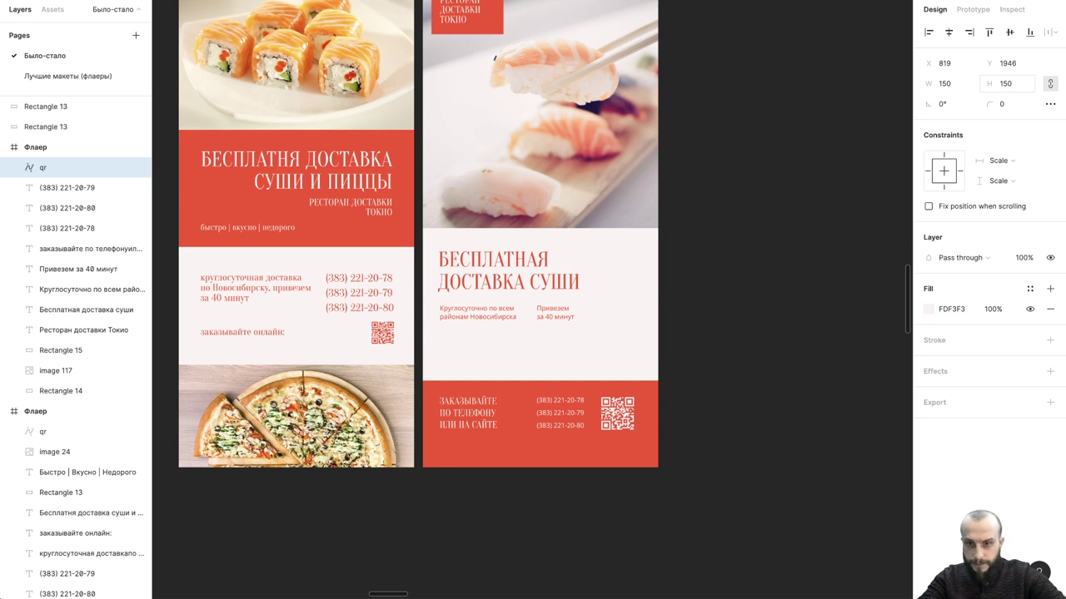
{"action": "key", "text": "shift+Right"}
{"action": "key", "text": "shift+Right"}
{"action": "key", "text": "shift+Right"}
{"action": "key", "text": "shift+Left"}
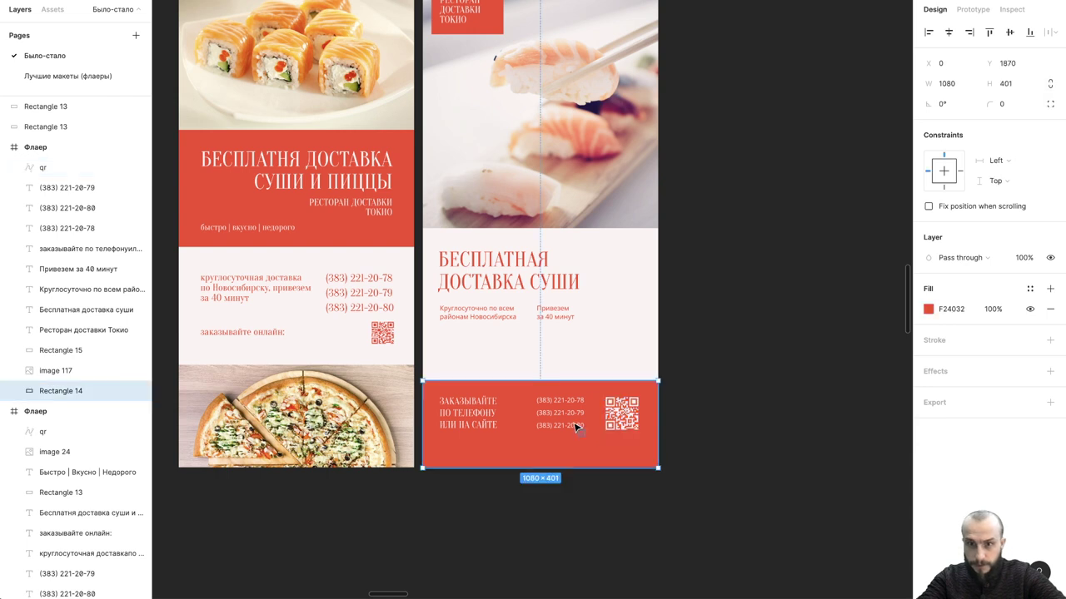
- Set the phone numbers' paragraph spacing to 18
{"action": "left_click_drag", "start_coordinate": [587, 442], "coordinate": [533, 393]}
{"action": "left_click", "coordinate": [958, 124]}
{"action": "type", "text": "17"}
{"action": "key", "text": "BackSpace"}
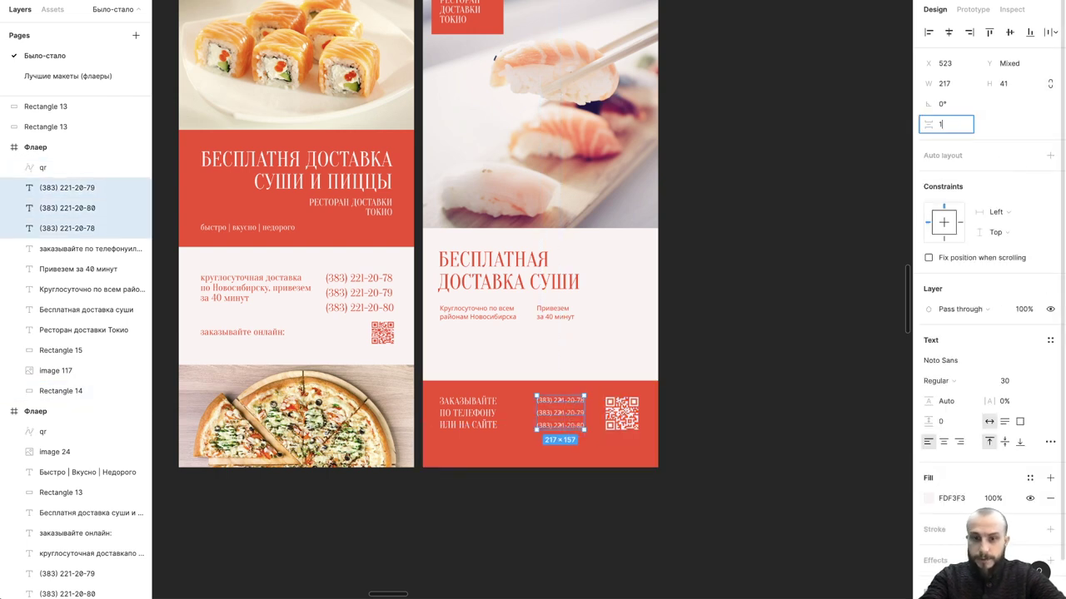
{"action": "type", "text": "8"}
{"action": "key", "text": "Return"}
{"action": "key", "text": "alt"}
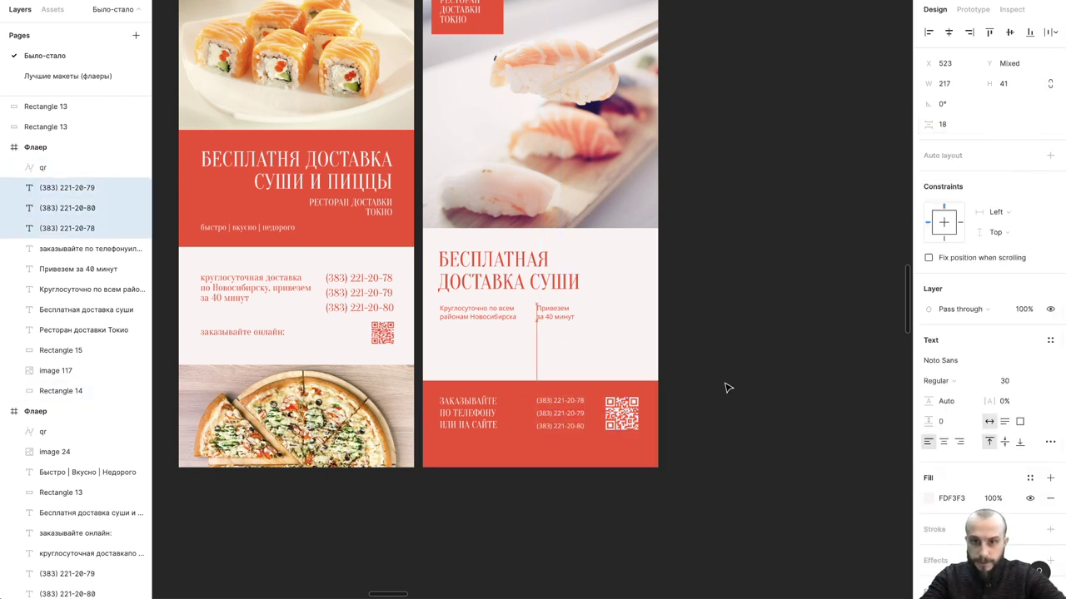
- Give the ordering headline 122% line height and nudge it up one pixel
{"action": "left_click", "coordinate": [496, 410]}
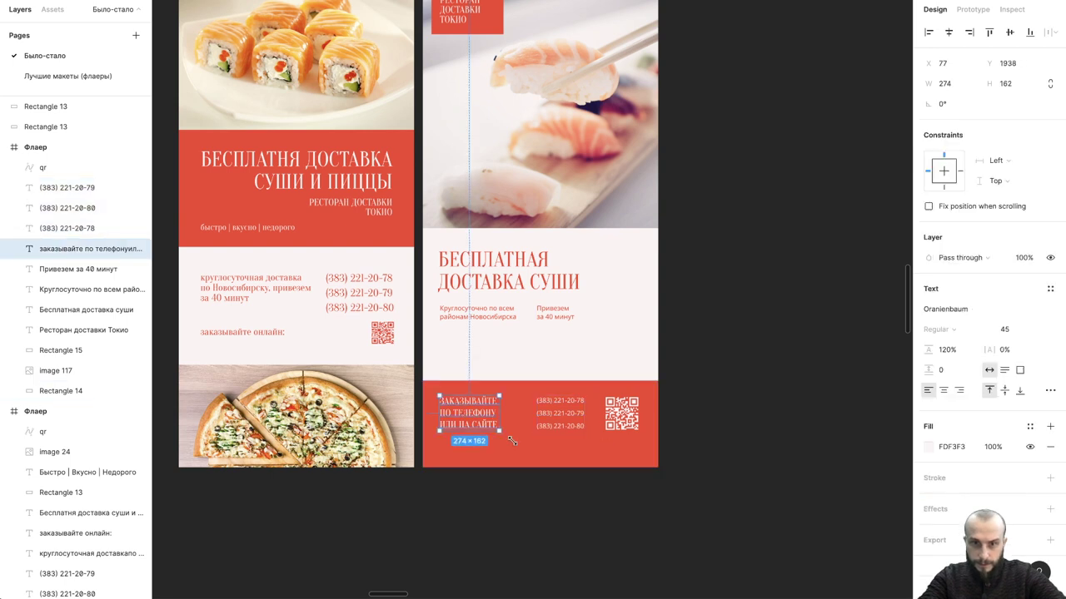
{"action": "left_click", "coordinate": [526, 454]}
{"action": "left_click", "coordinate": [487, 430]}
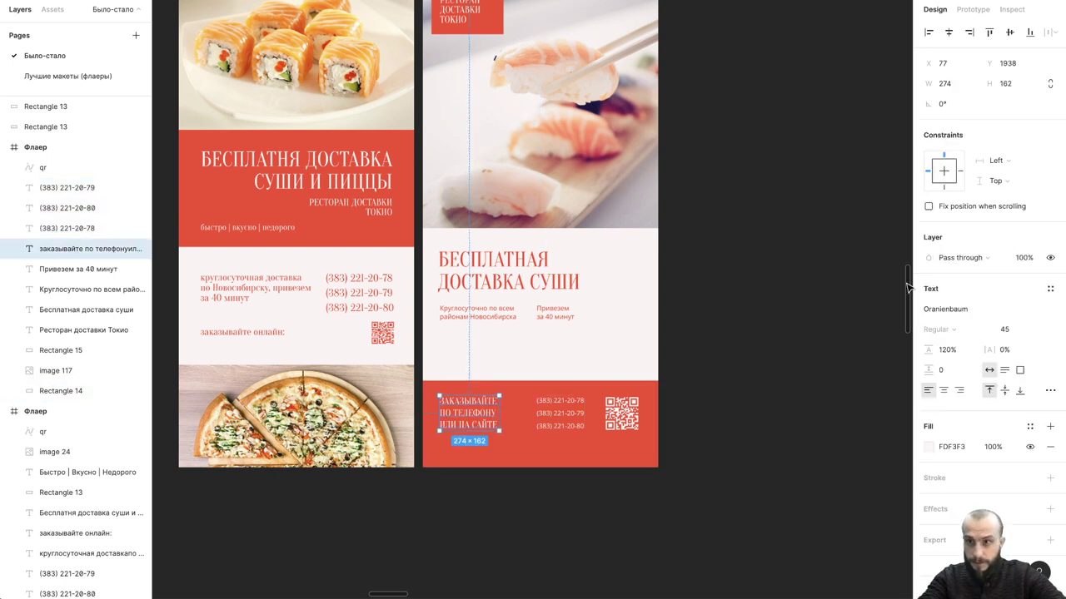
{"action": "left_click", "coordinate": [958, 355]}
{"action": "left_click", "coordinate": [946, 349]}
{"action": "type", "text": "122"}
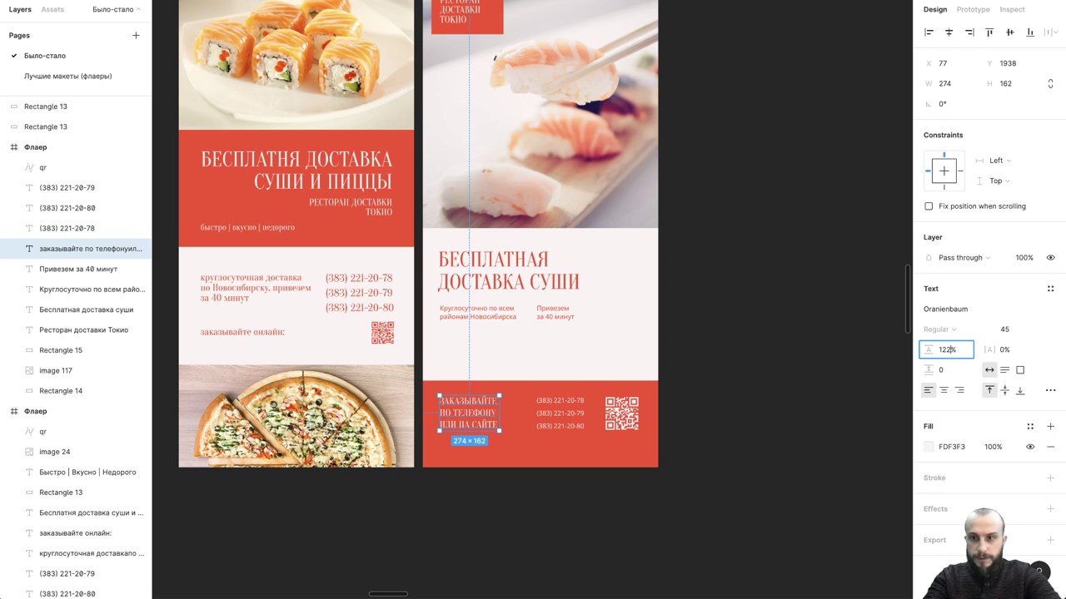
{"action": "key", "text": "Return"}
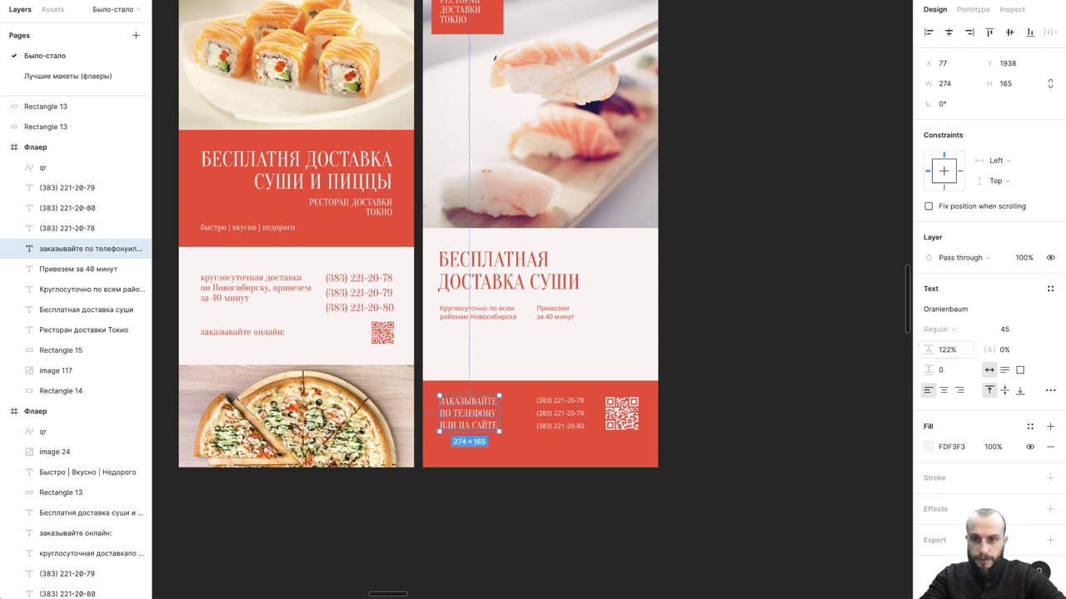
{"action": "key", "text": "Up"}
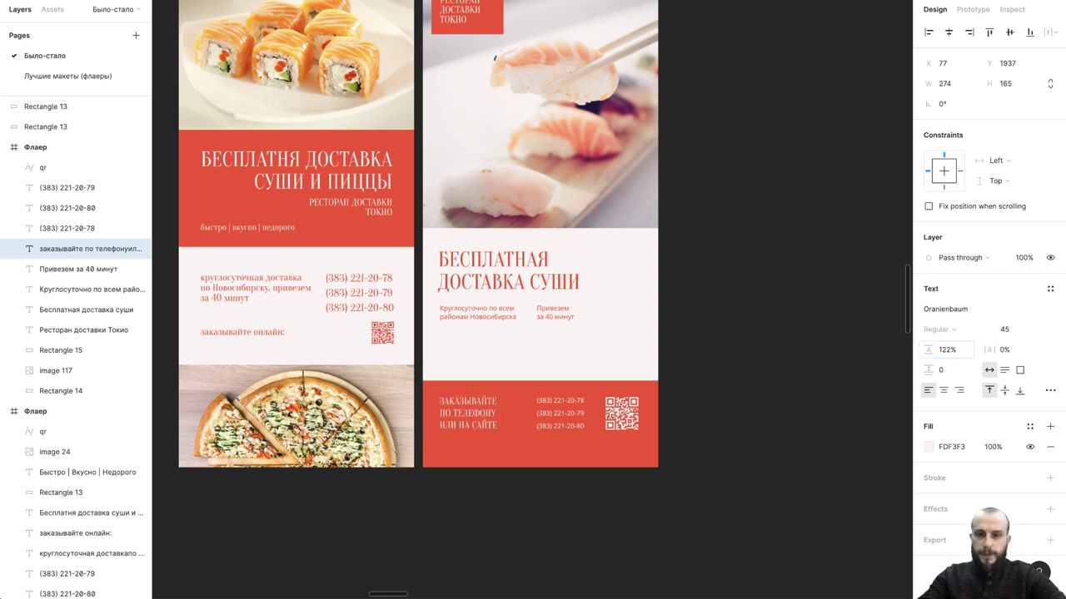
- Shift the phone numbers right and align the delivery-time text with them
{"action": "left_click_drag", "start_coordinate": [604, 437], "coordinate": [569, 401]}
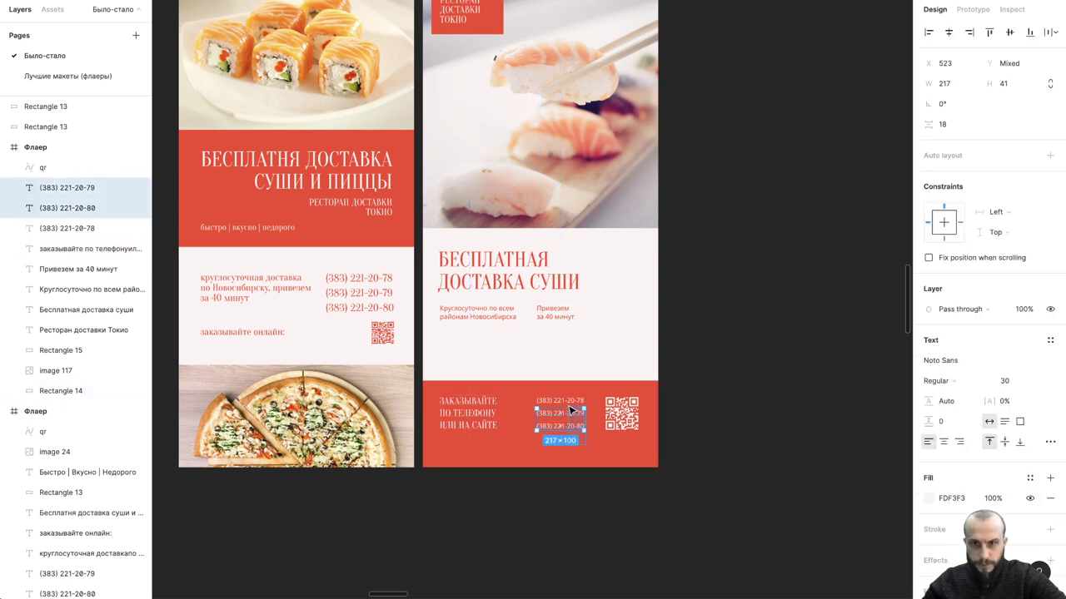
{"action": "key", "text": "shift+Right"}
{"action": "key", "text": "shift+Right"}
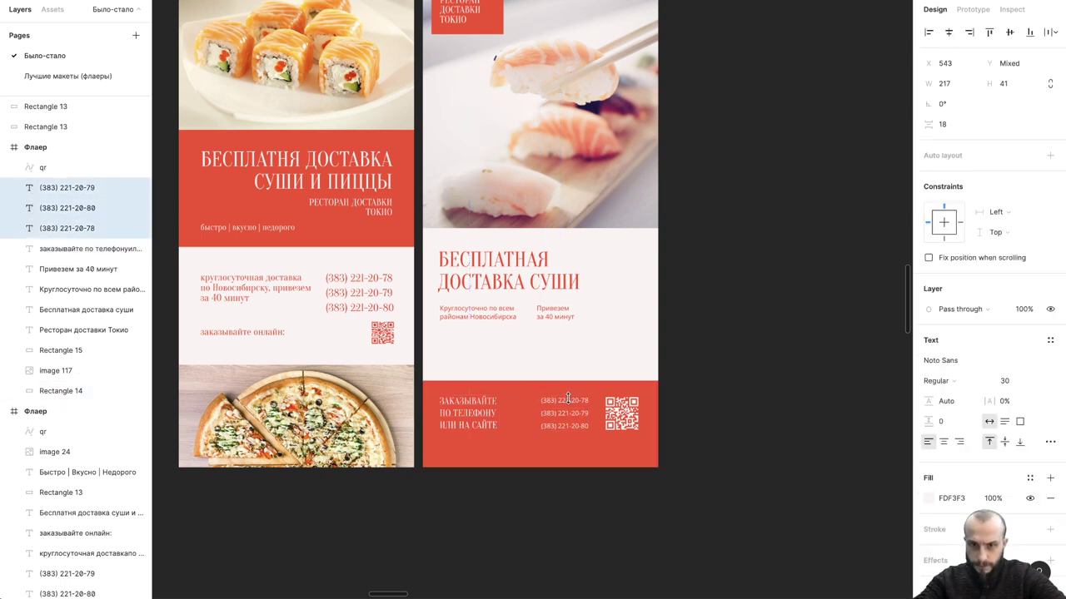
{"action": "key", "text": "Right"}
{"action": "key", "text": "Right"}
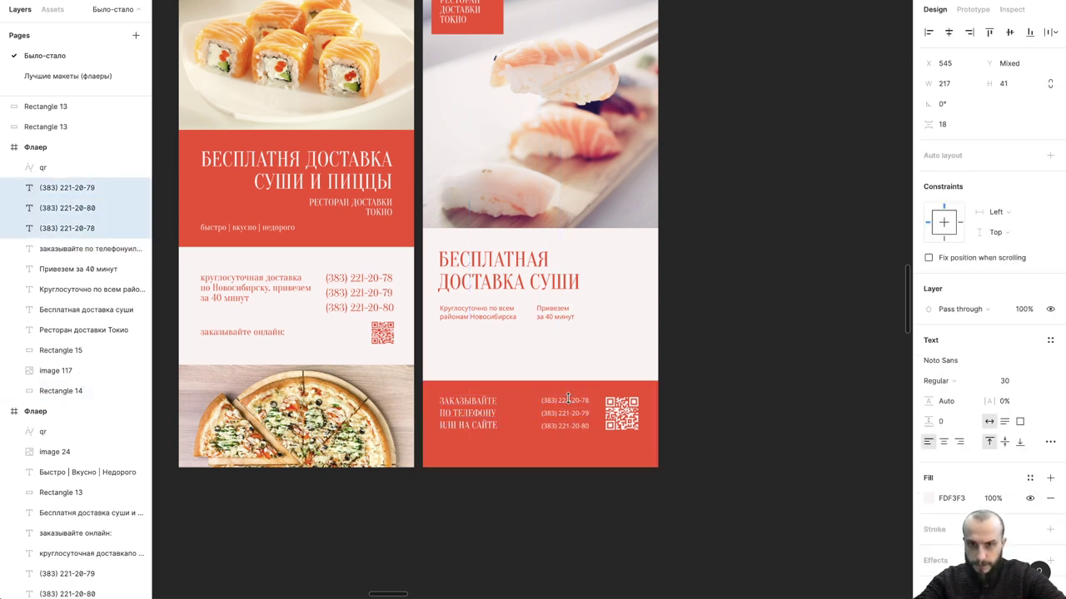
{"action": "left_click_drag", "start_coordinate": [560, 315], "coordinate": [555, 328]}
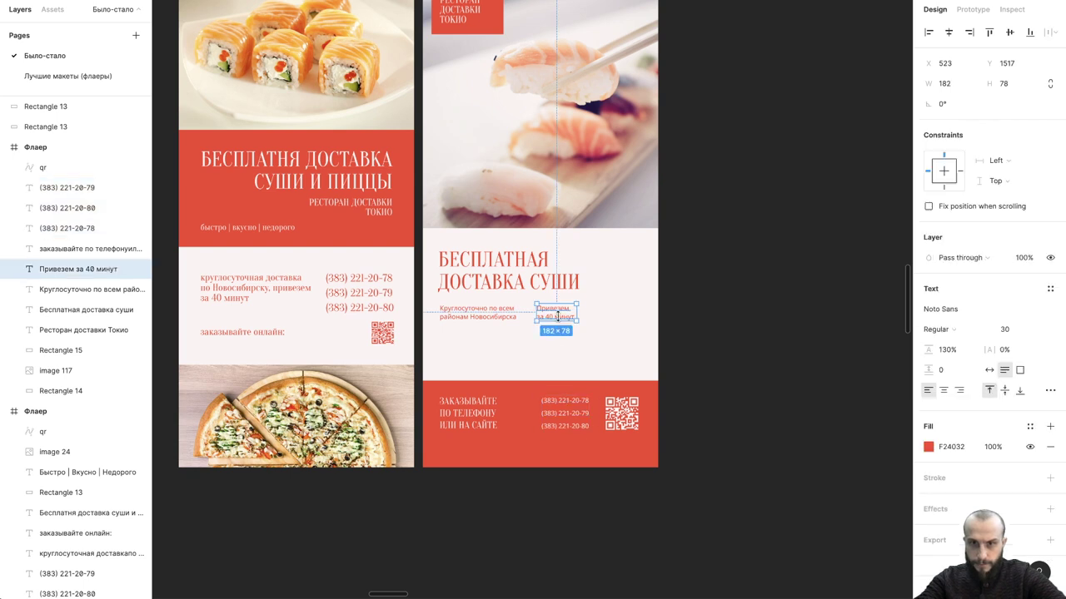
{"action": "left_click", "coordinate": [564, 400], "text": "shift"}
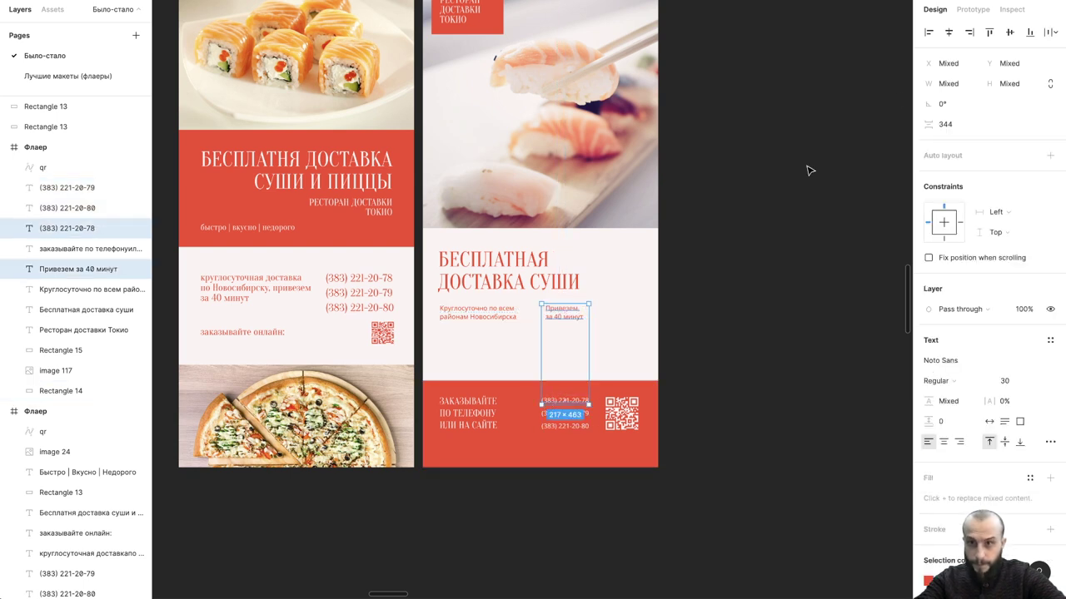
{"action": "left_click", "coordinate": [790, 260]}
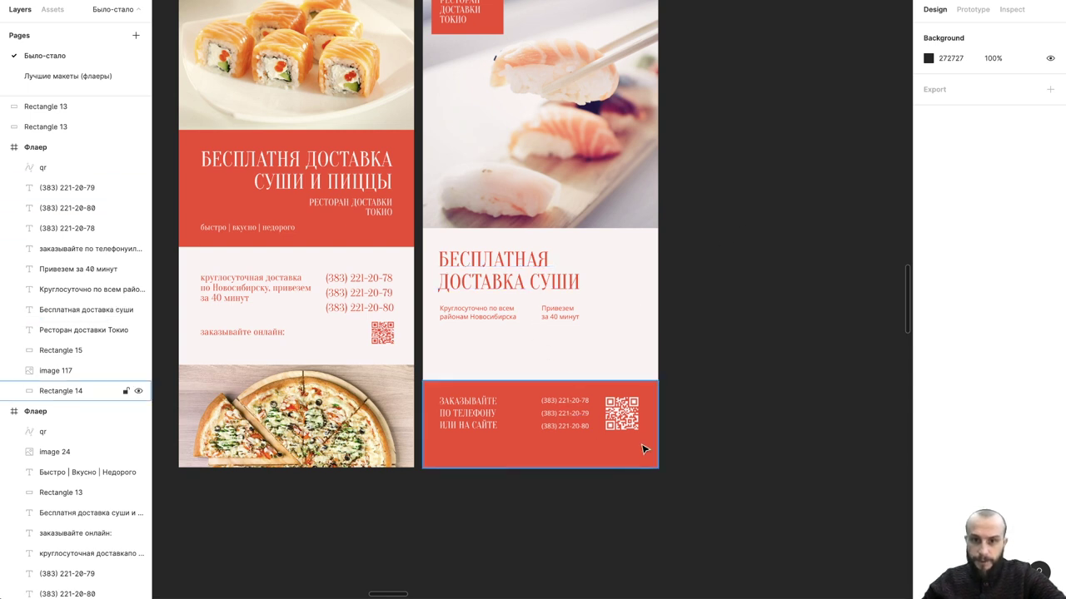
- Nudge the contact texts and QR code down inside the red box
{"action": "left_click_drag", "start_coordinate": [642, 447], "coordinate": [439, 399]}
{"action": "key", "text": "shift+Down"}
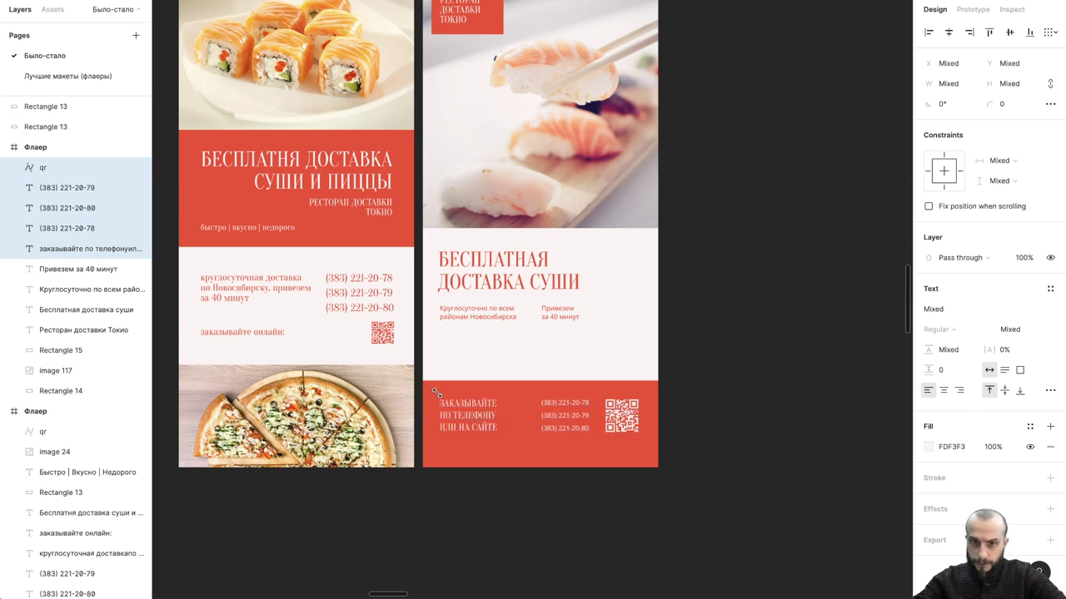
{"action": "left_click", "coordinate": [766, 461]}
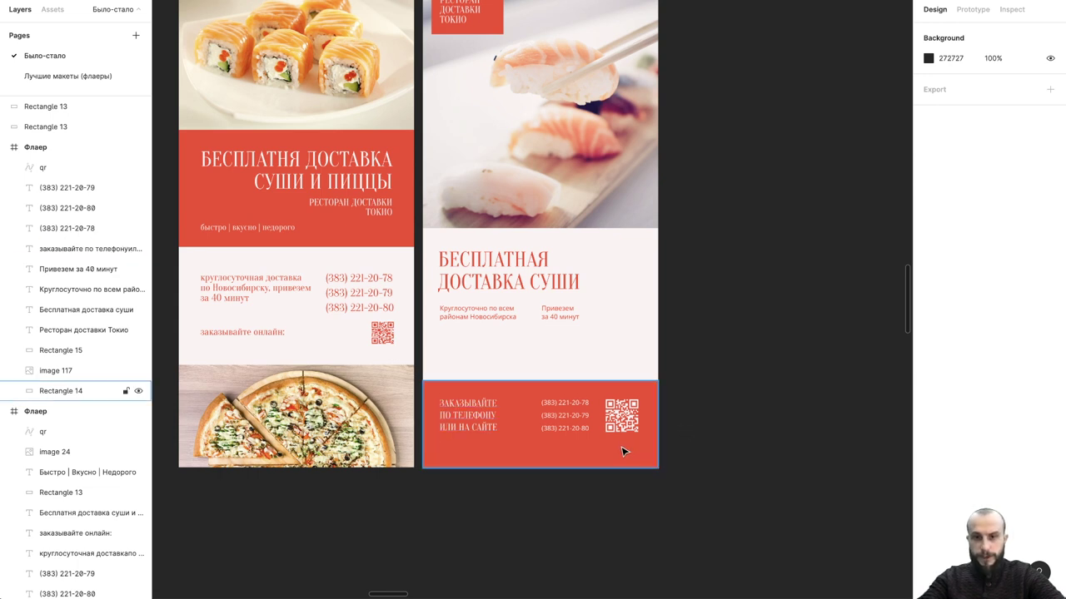
{"action": "left_click_drag", "start_coordinate": [624, 444], "coordinate": [432, 398]}
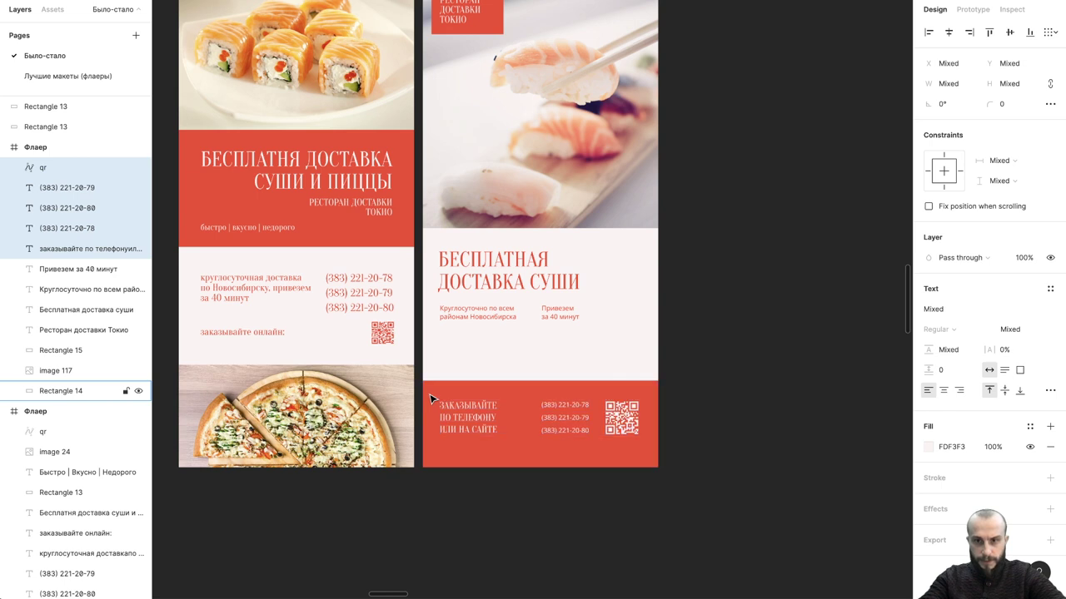
{"action": "key", "text": "shift+Down"}
{"action": "key", "text": "shift+Down"}
{"action": "key", "text": "shift+Down"}
{"action": "key", "text": "shift+Down"}
{"action": "key", "text": "shift+Down"}
{"action": "key", "text": "shift+Down"}
{"action": "key", "text": "shift+Down"}
{"action": "key", "text": "shift+Down"}
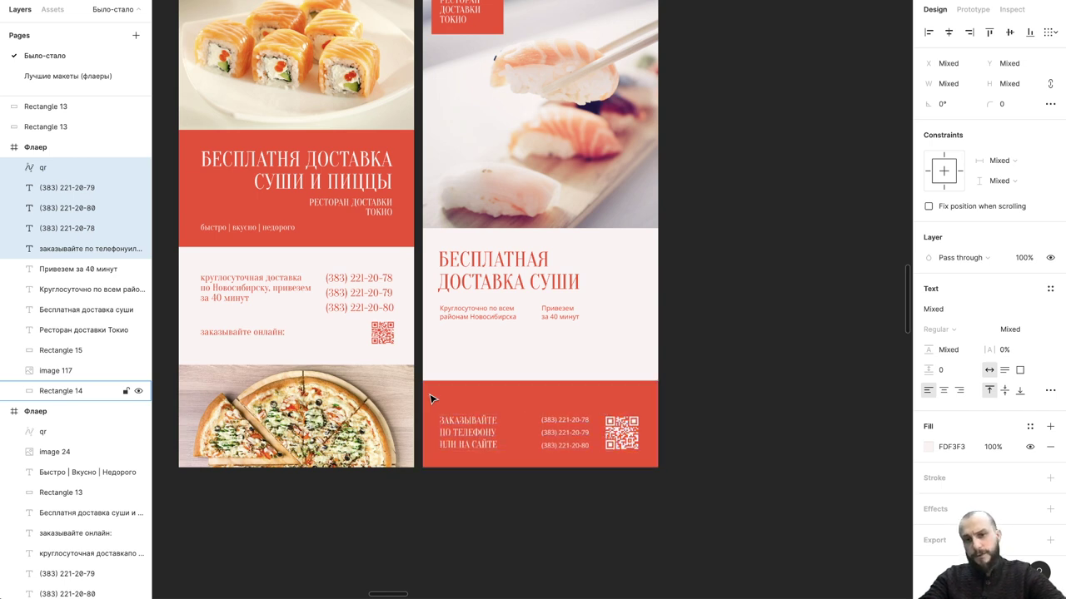
- Make the red contact box taller from the top and raise the contents back up
{"action": "left_click", "coordinate": [430, 399]}
{"action": "mouse_move", "coordinate": [522, 381]}
{"action": "left_mouse_down"}
{"action": "mouse_move", "coordinate": [521, 369]}
{"action": "mouse_move", "coordinate": [521, 393]}
{"action": "mouse_move", "coordinate": [521, 383]}
{"action": "left_mouse_up"}
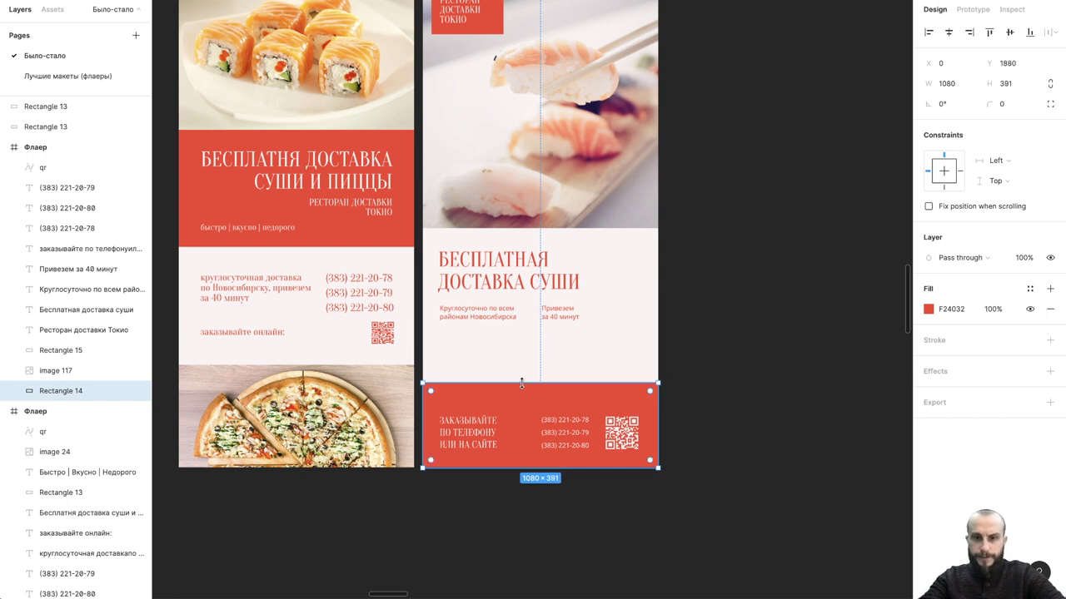
{"action": "key", "text": "ctrl+z"}
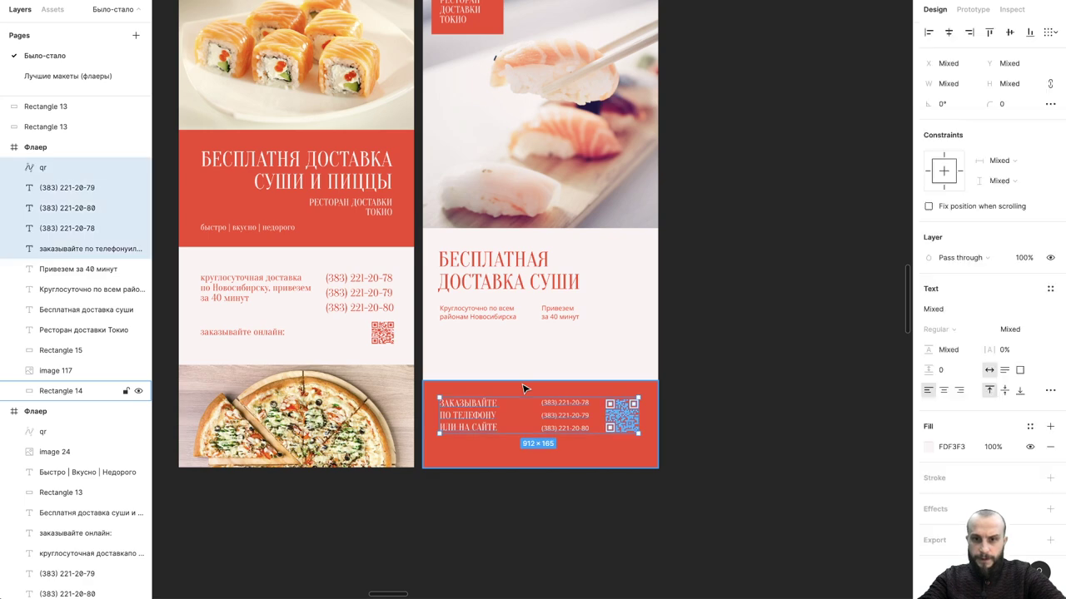
{"action": "key", "text": "ctrl+z"}
{"action": "key", "text": "ctrl+shift+z"}
- Move the sushi headline and both captions lower in the flyer
{"action": "key", "text": "ctrl+z"}
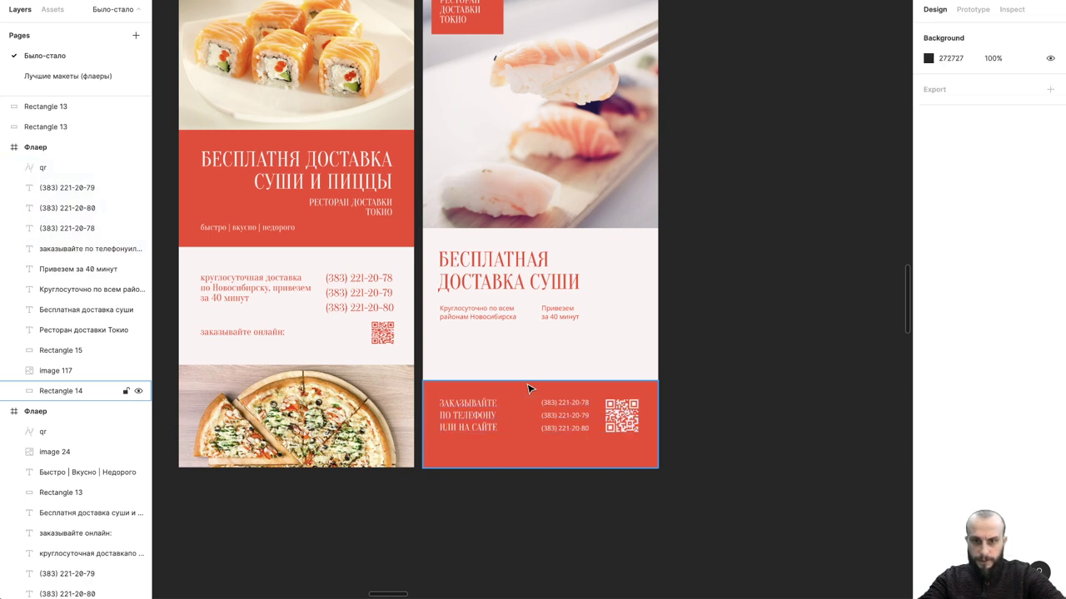
{"action": "scroll", "coordinate": [704, 383], "scroll_direction": "up", "scroll_amount": 1}
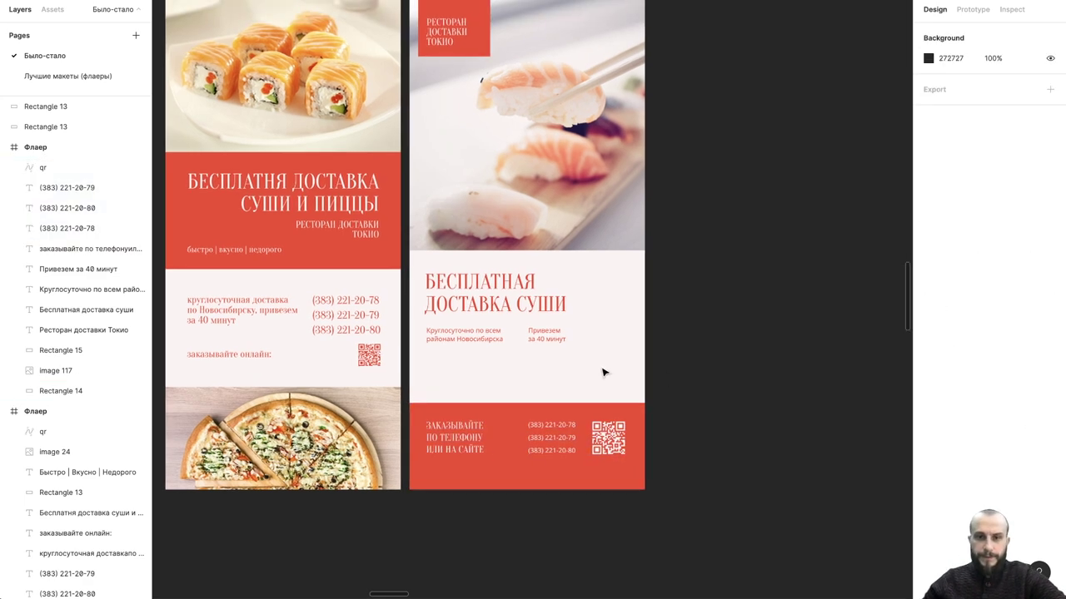
{"action": "left_click_drag", "start_coordinate": [604, 372], "coordinate": [426, 274]}
{"action": "left_click_drag", "start_coordinate": [476, 300], "coordinate": [477, 340]}
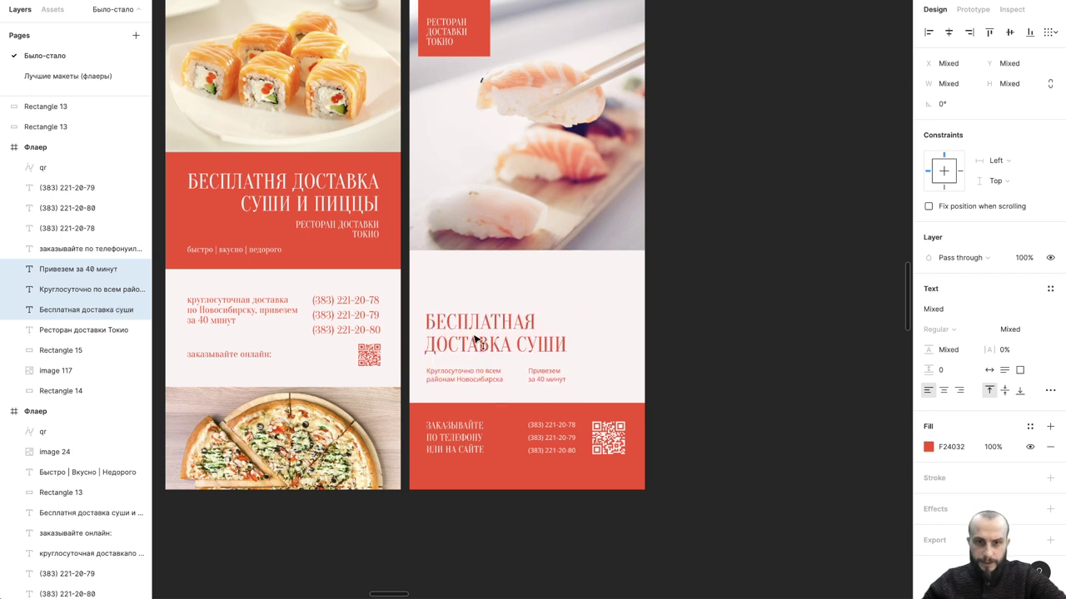
{"action": "left_click", "coordinate": [616, 295]}
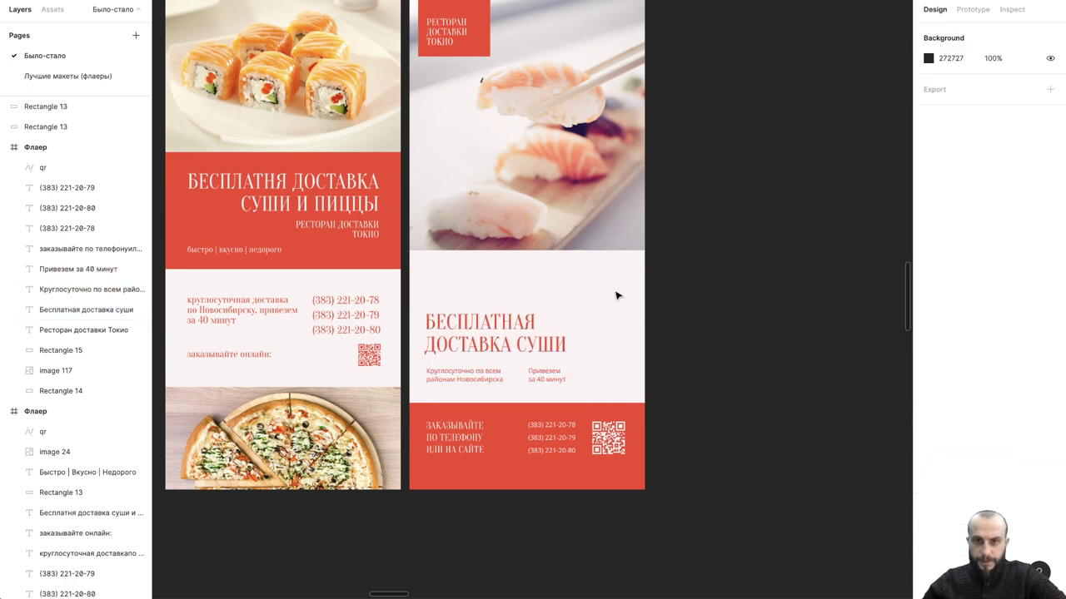
- Stretch the sushi photo down toward the headline to about 1350 tall
{"action": "left_click", "coordinate": [551, 250]}
{"action": "left_click_drag", "start_coordinate": [551, 249], "coordinate": [545, 243]}
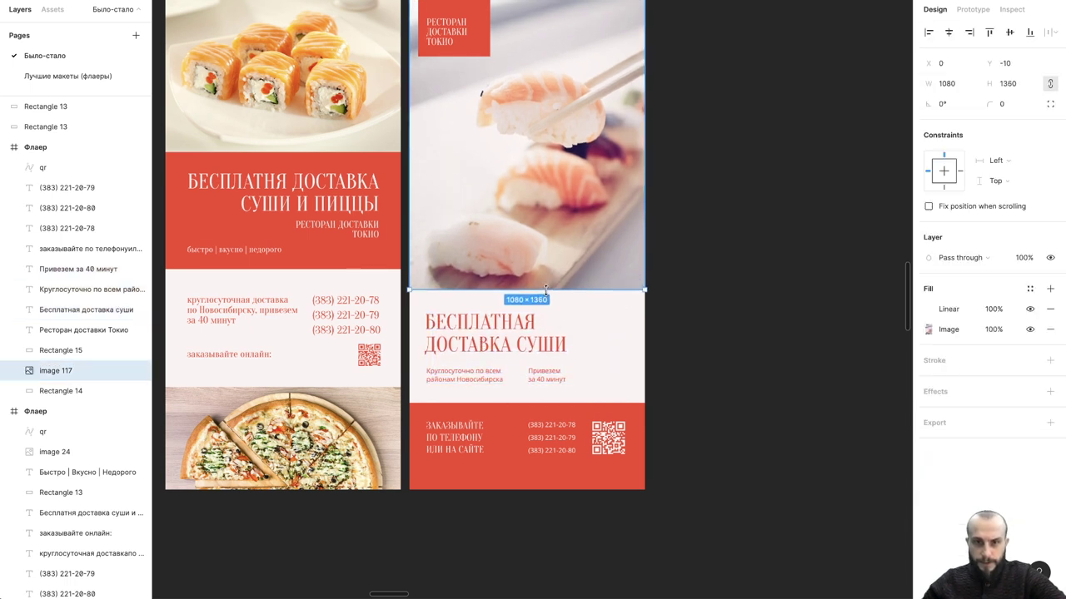
{"action": "double_click", "coordinate": [532, 248]}
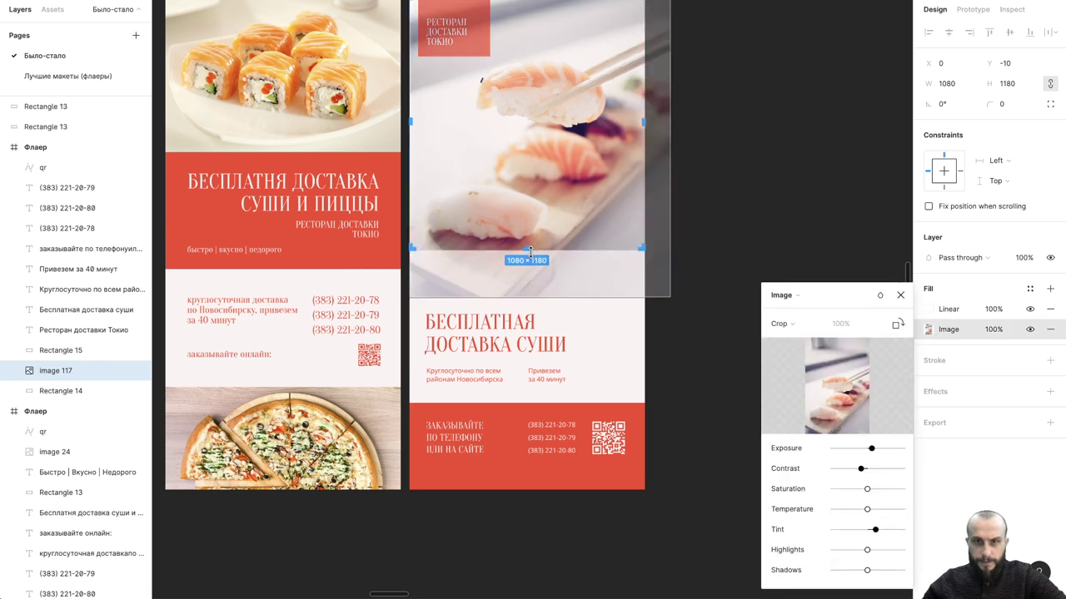
{"action": "key", "text": "Escape"}
{"action": "double_click", "coordinate": [530, 250]}
{"action": "left_click_drag", "start_coordinate": [529, 249], "coordinate": [522, 286]}
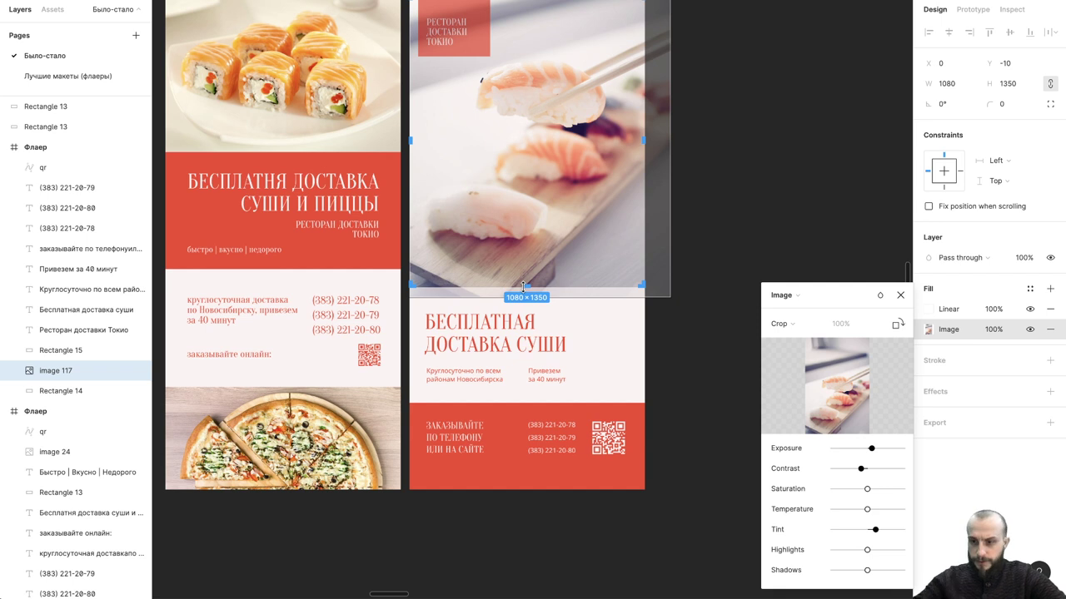
{"action": "key", "text": "Escape"}
{"action": "left_click", "coordinate": [752, 341]}
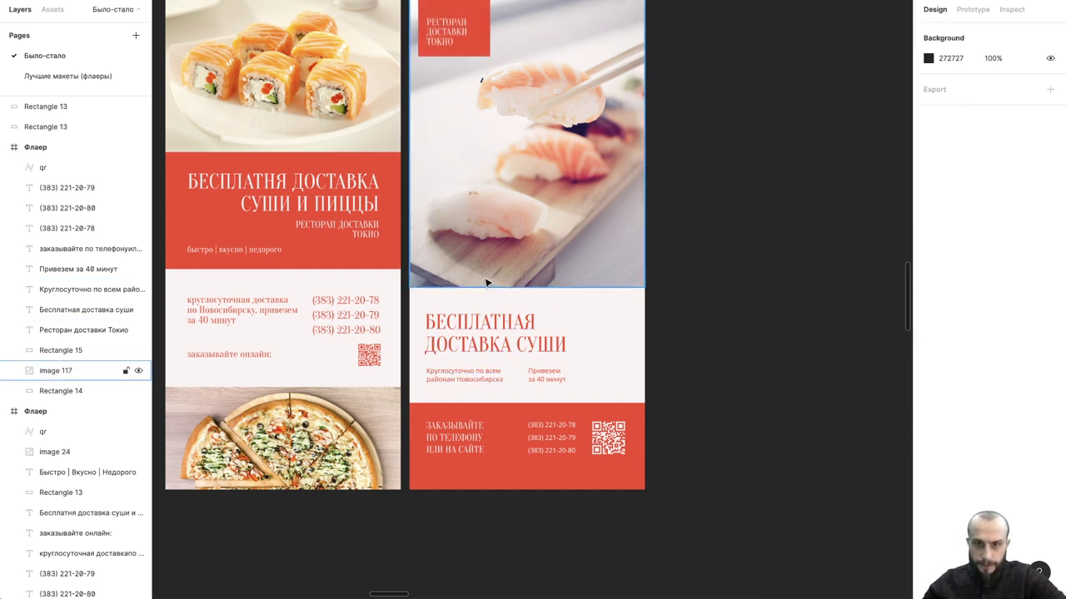
- Bottom-align the «Привезем за 40 минут» and round-the-clock captions
{"action": "left_click", "coordinate": [489, 341]}
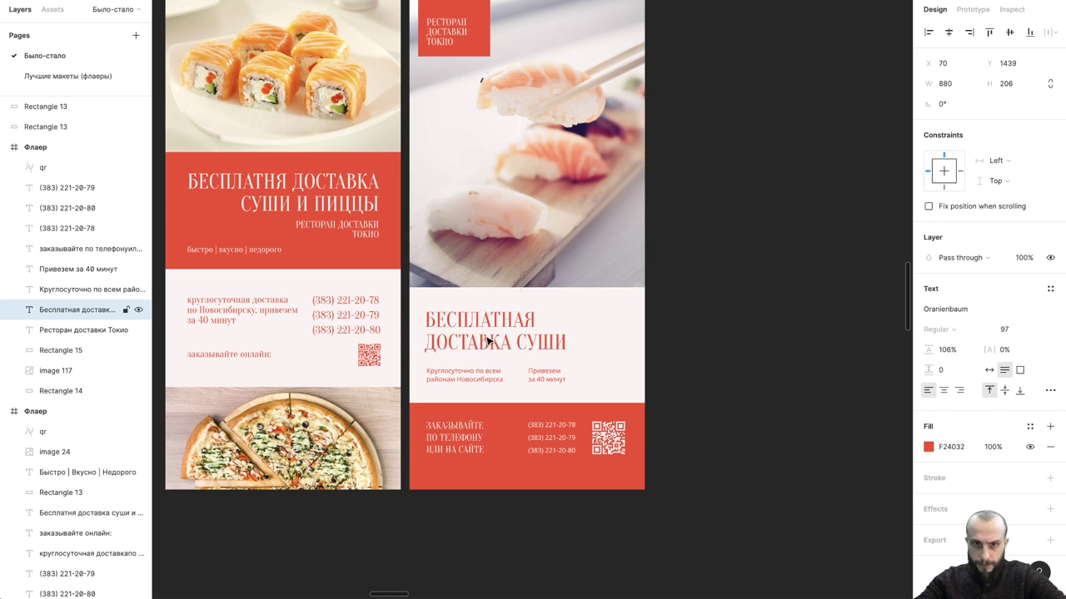
{"action": "left_click_drag", "start_coordinate": [488, 340], "coordinate": [489, 341]}
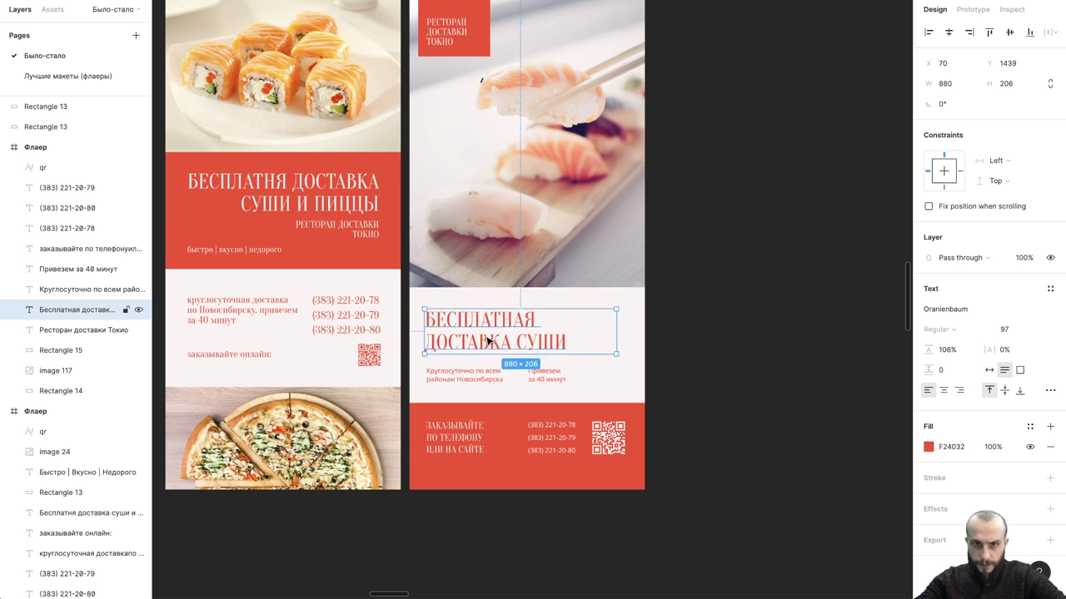
{"action": "left_click", "coordinate": [714, 323]}
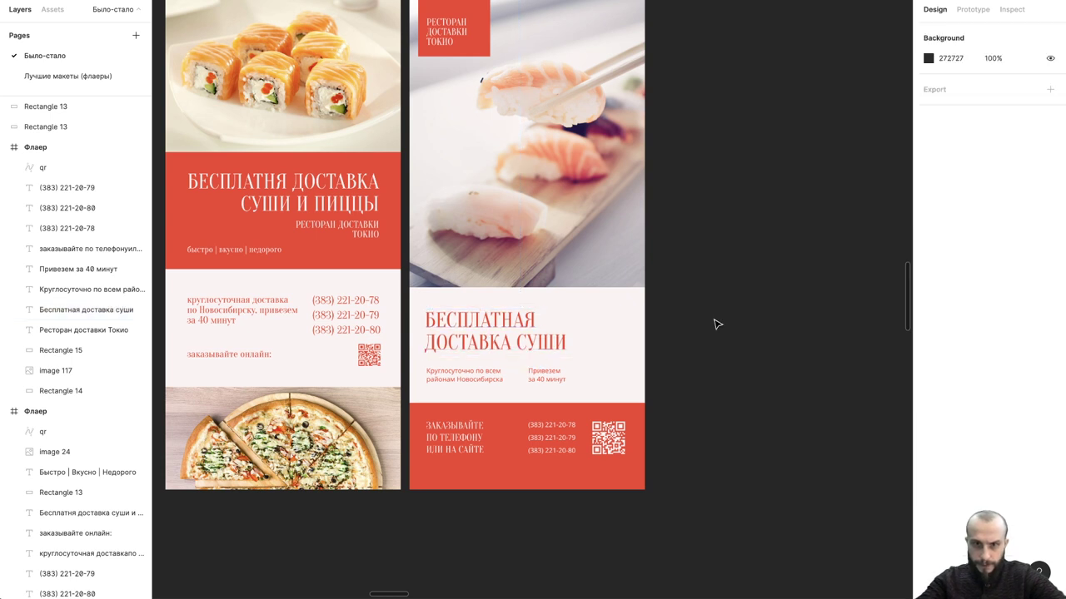
{"action": "left_click", "coordinate": [525, 382]}
{"action": "left_click", "coordinate": [467, 376], "text": "shift"}
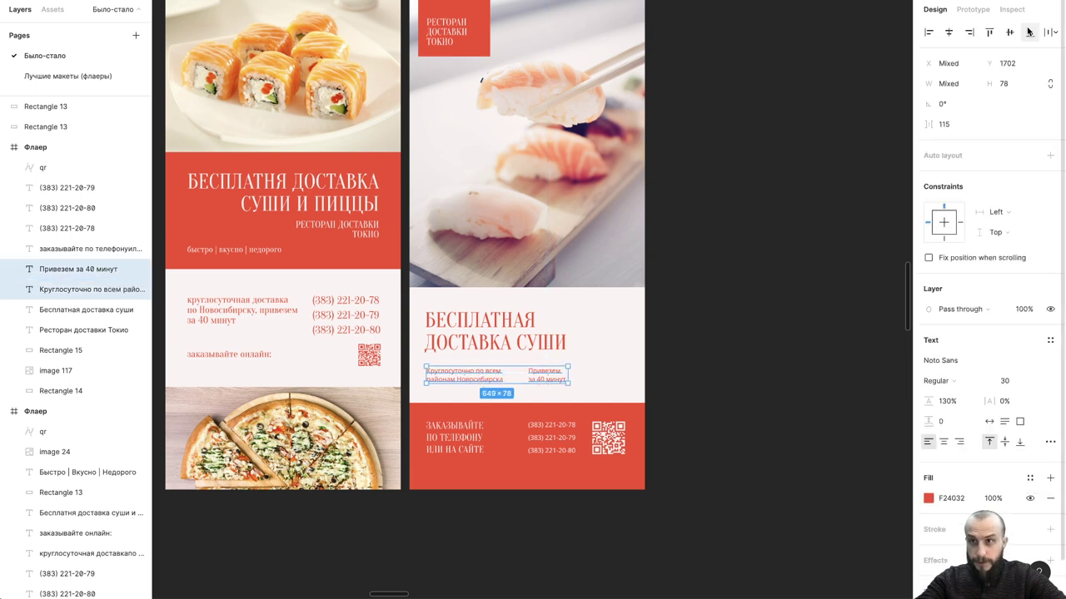
{"action": "key", "text": "alt+s"}
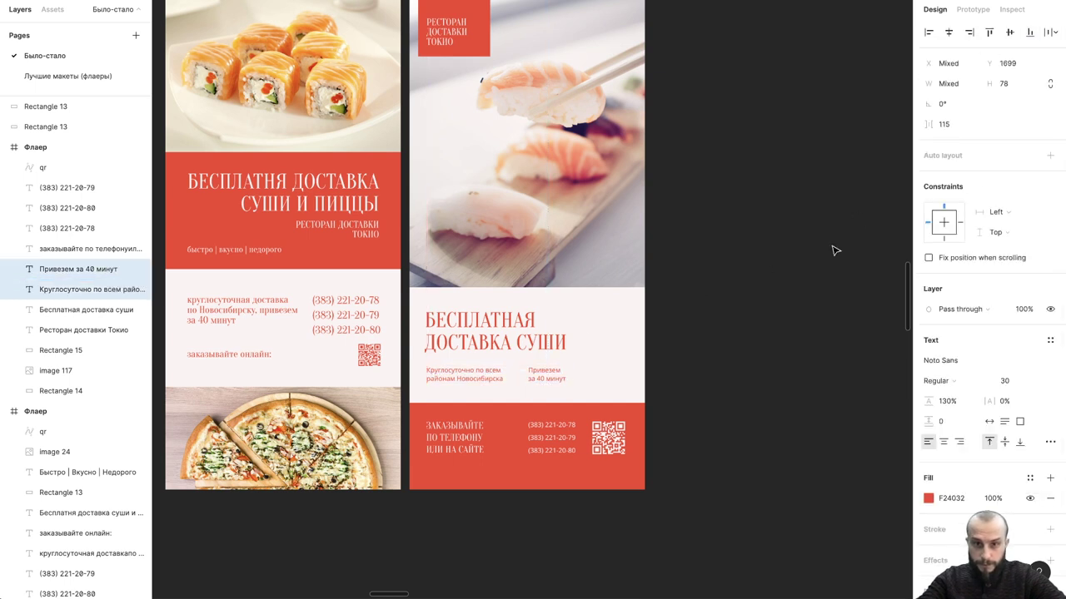
{"action": "left_click", "coordinate": [763, 350]}
- Nudge the contact texts and QR code down two pixels
{"action": "left_click", "coordinate": [553, 343]}
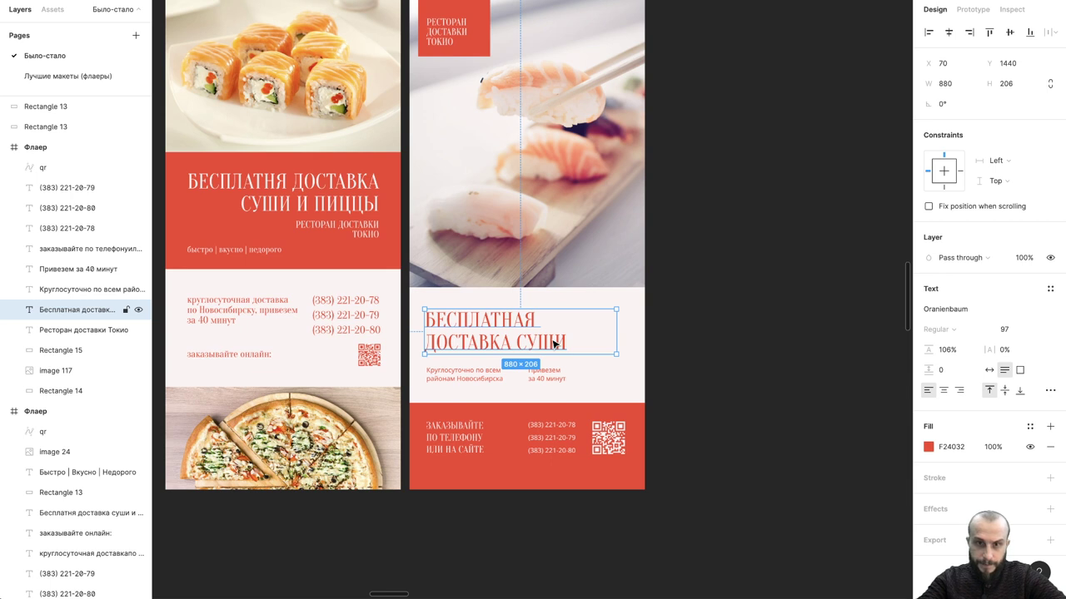
{"action": "left_click", "coordinate": [723, 335]}
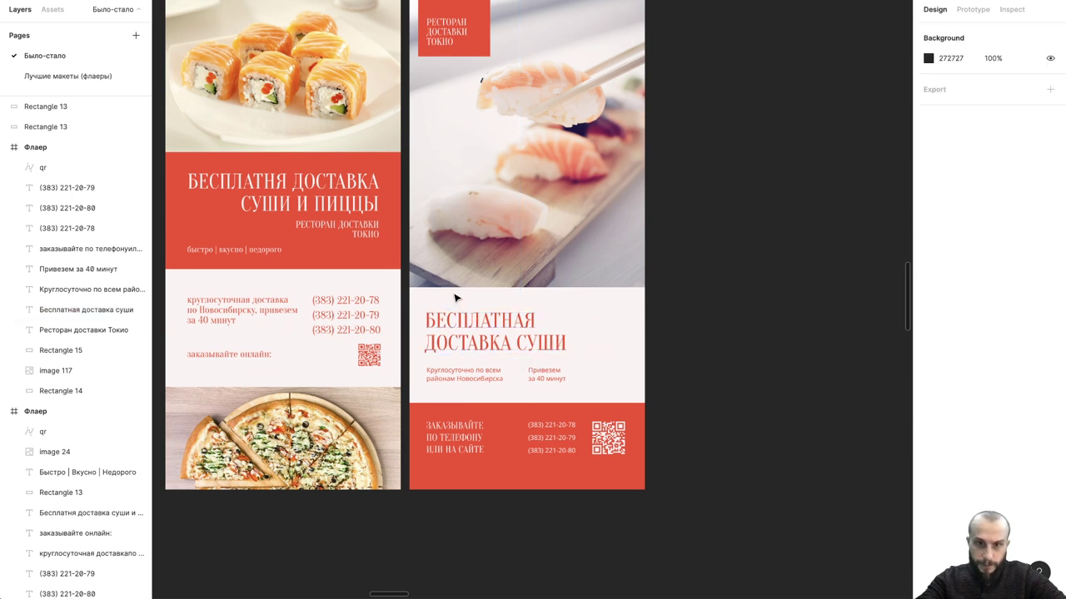
{"action": "left_click_drag", "start_coordinate": [579, 383], "coordinate": [484, 359]}
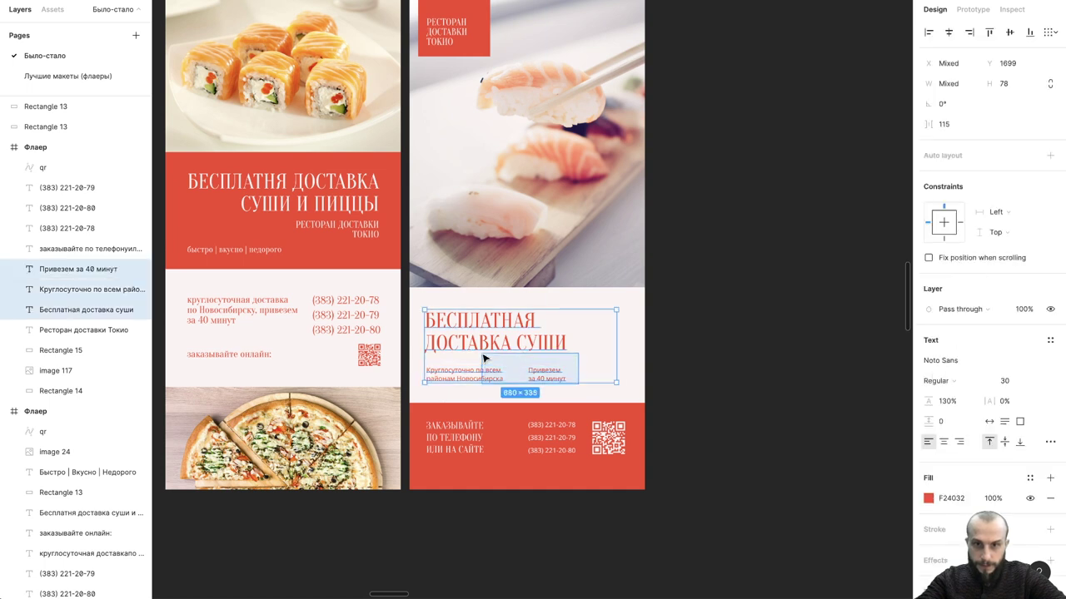
{"action": "left_click", "coordinate": [671, 375]}
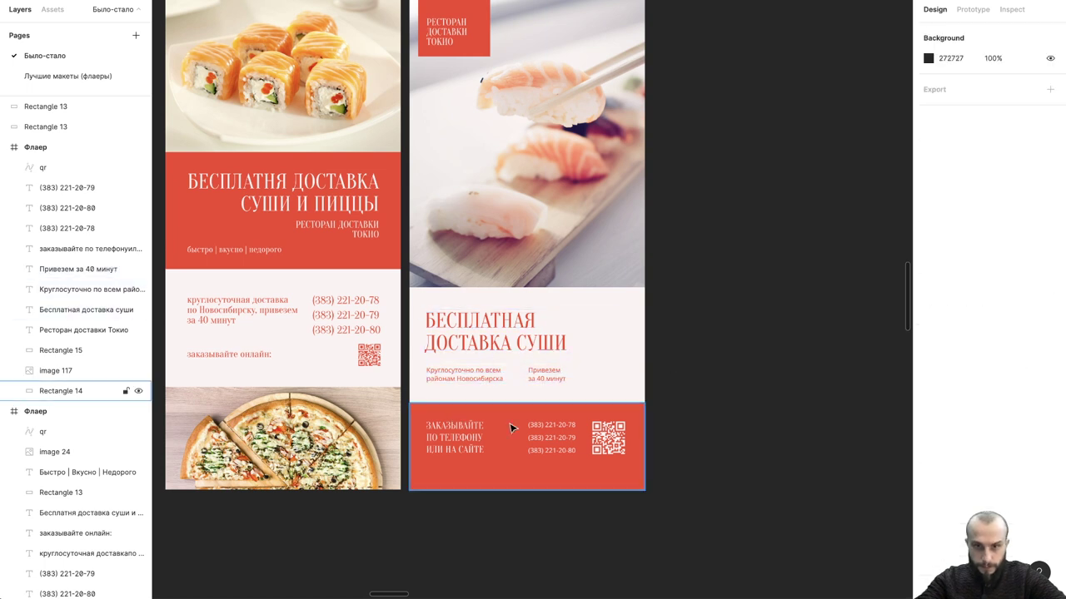
{"action": "left_click", "coordinate": [505, 431]}
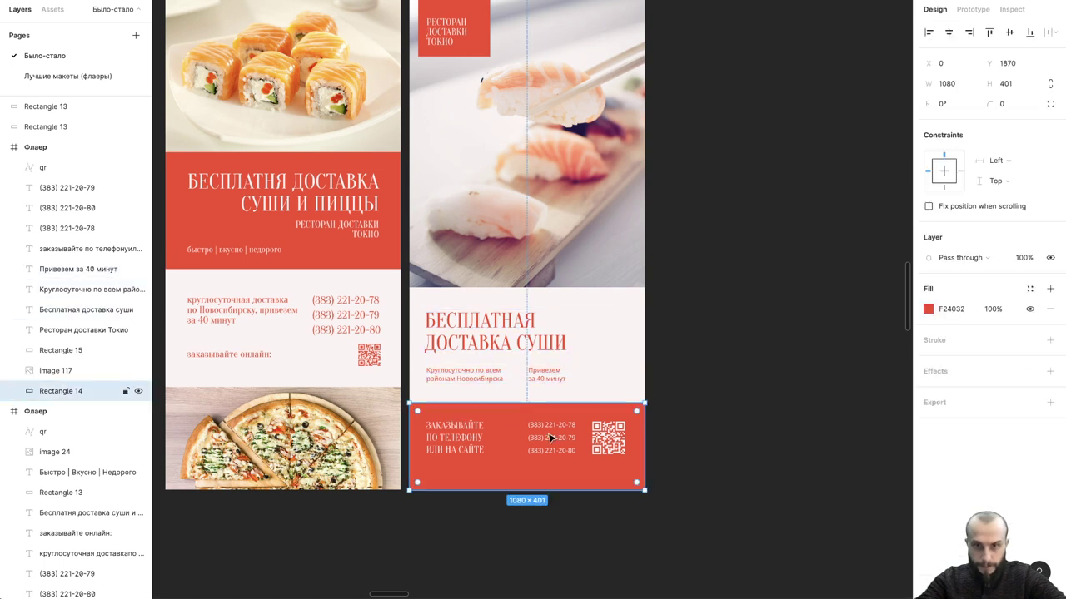
{"action": "left_click_drag", "start_coordinate": [646, 466], "coordinate": [437, 420]}
{"action": "key", "text": "Down"}
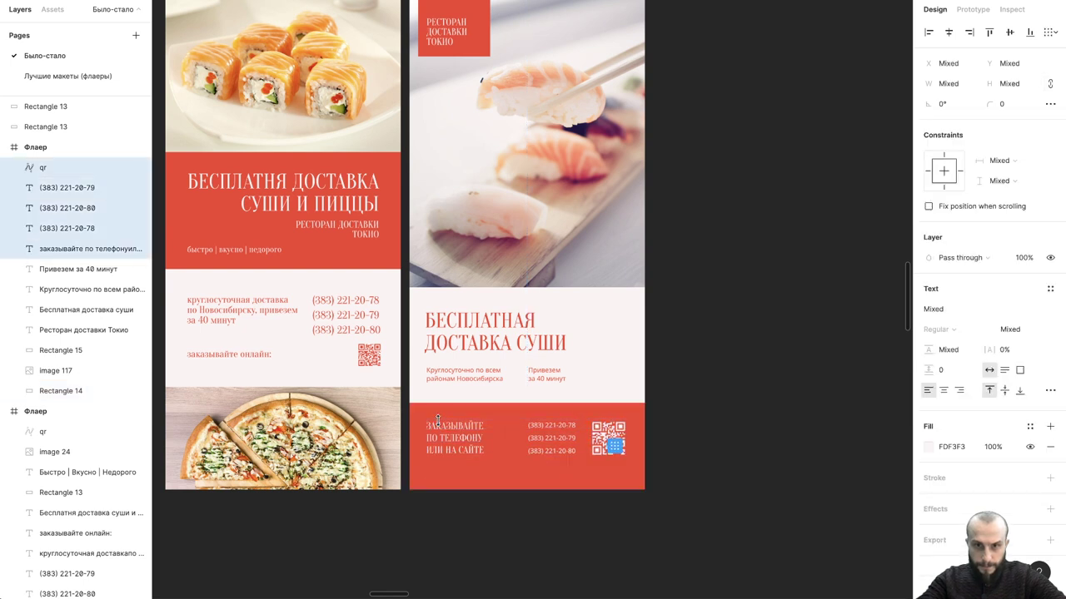
{"action": "key", "text": "Down"}
{"action": "key", "text": "Down"}
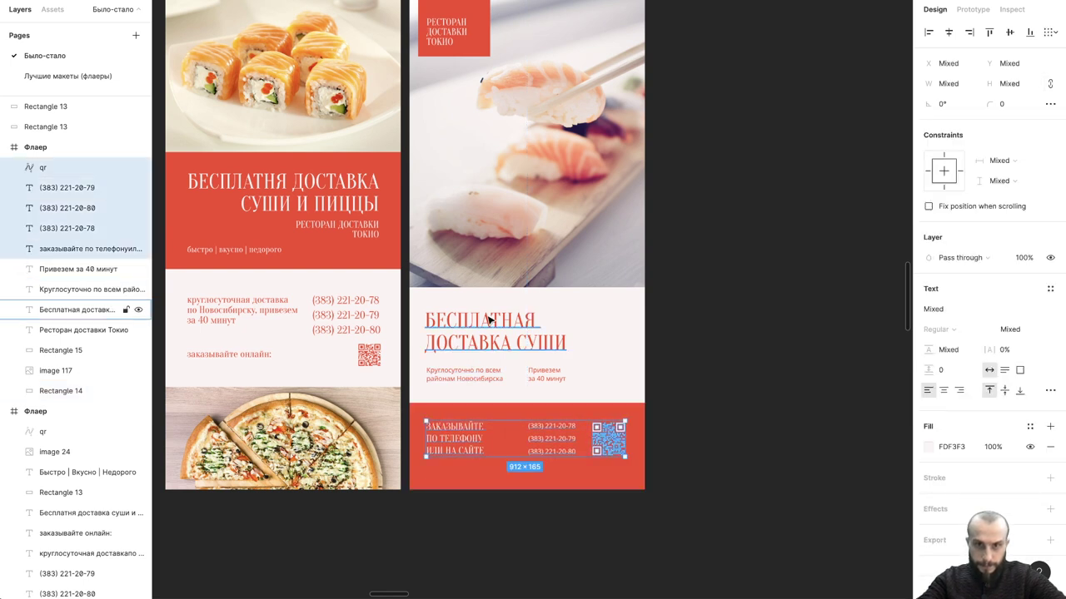
- Lengthen the sushi photo slightly at the bottom to 1360 tall
{"action": "left_click", "coordinate": [534, 271]}
{"action": "double_click", "coordinate": [534, 271]}
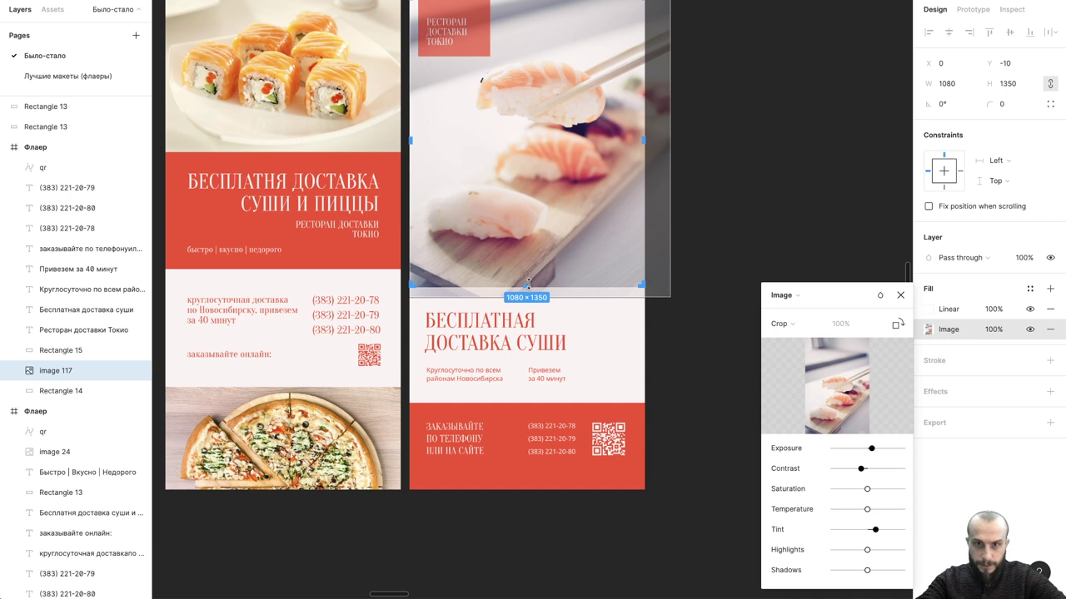
{"action": "left_click_drag", "start_coordinate": [527, 288], "coordinate": [527, 291]}
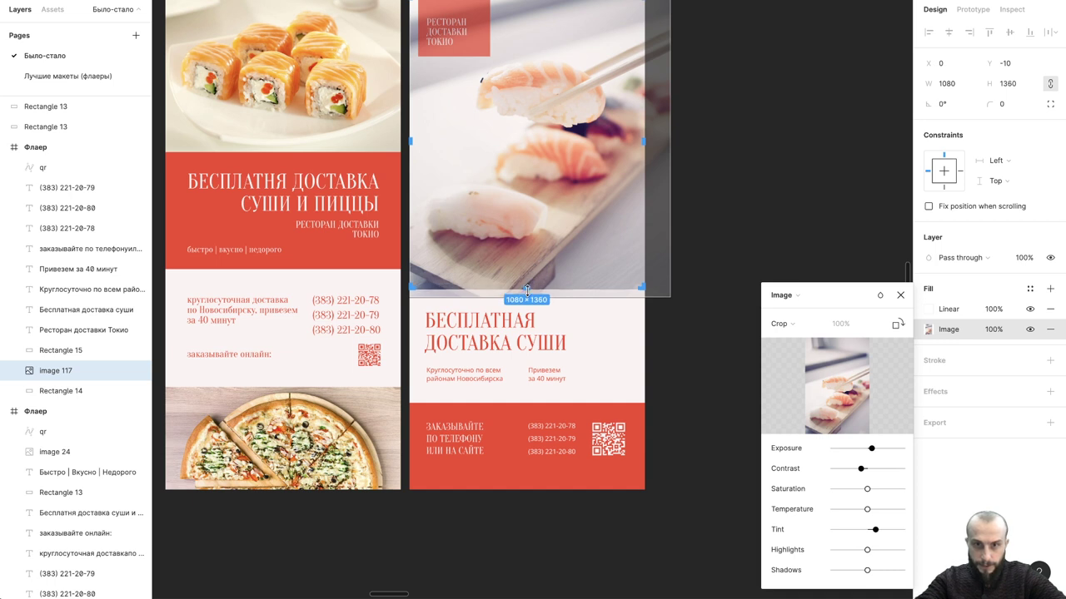
{"action": "left_click", "coordinate": [706, 267]}
{"action": "left_click", "coordinate": [706, 267]}
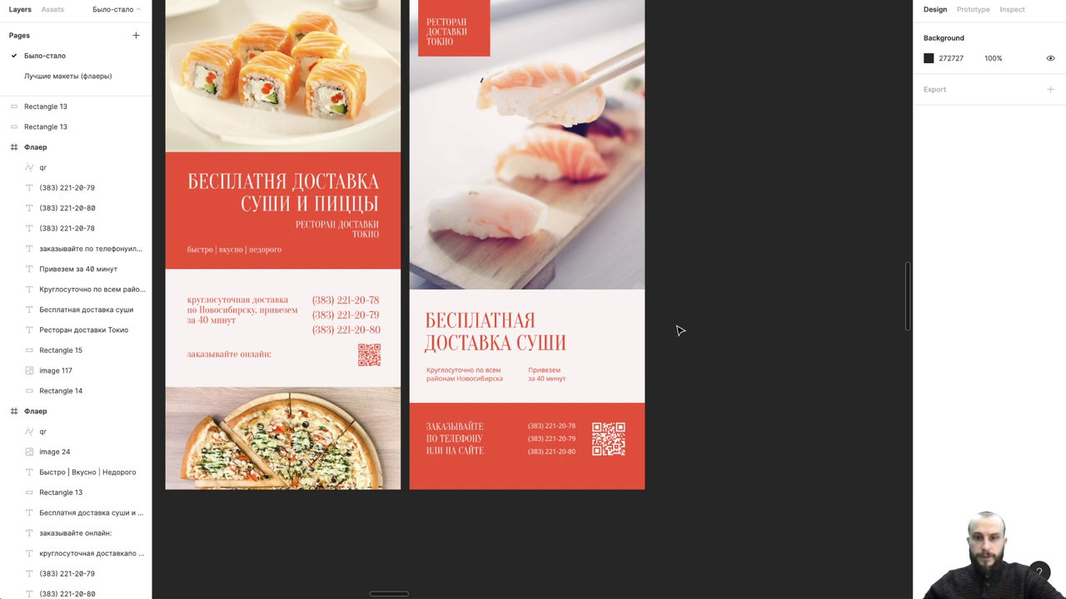
- Reframe the sushi photo's crop, extending it right and shifting the sushi slightly upward
{"action": "scroll", "coordinate": [699, 340], "scroll_direction": "up", "scroll_amount": 2}
{"action": "left_click", "coordinate": [611, 269]}
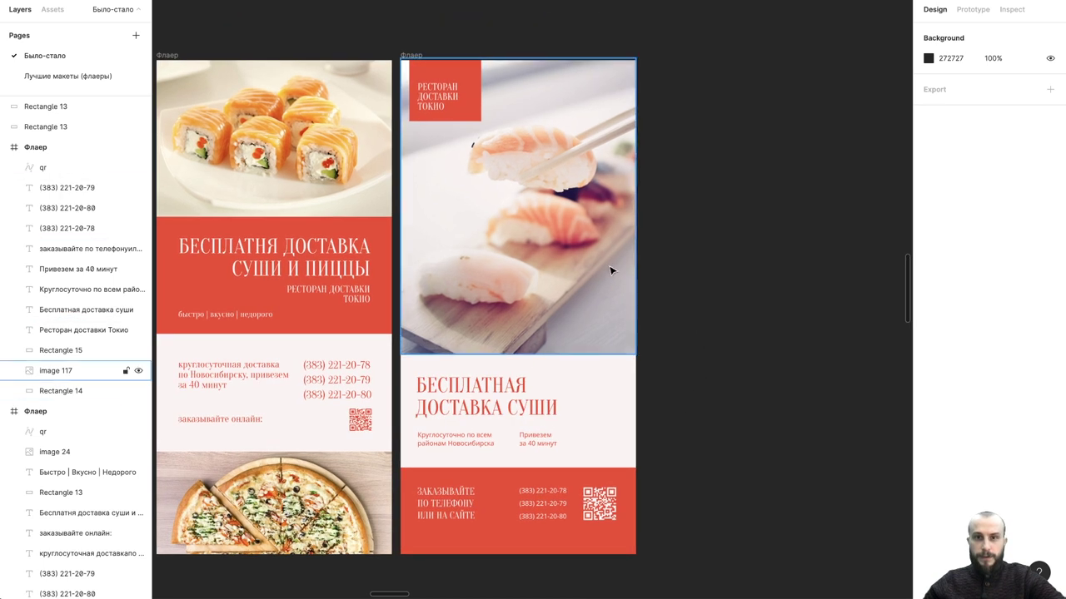
{"action": "double_click", "coordinate": [574, 258]}
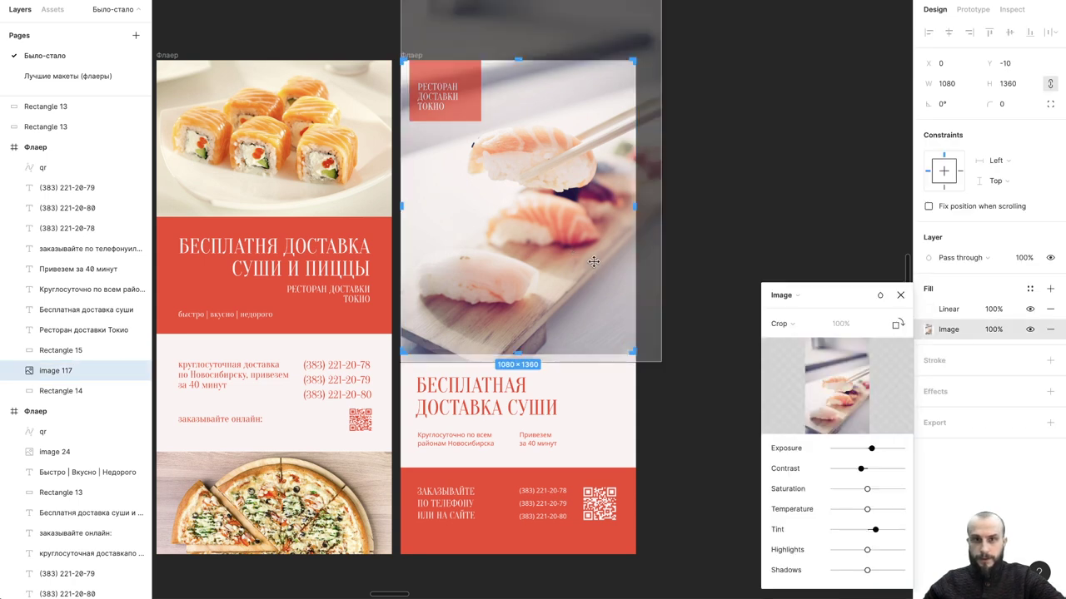
{"action": "left_click_drag", "start_coordinate": [591, 269], "coordinate": [589, 274]}
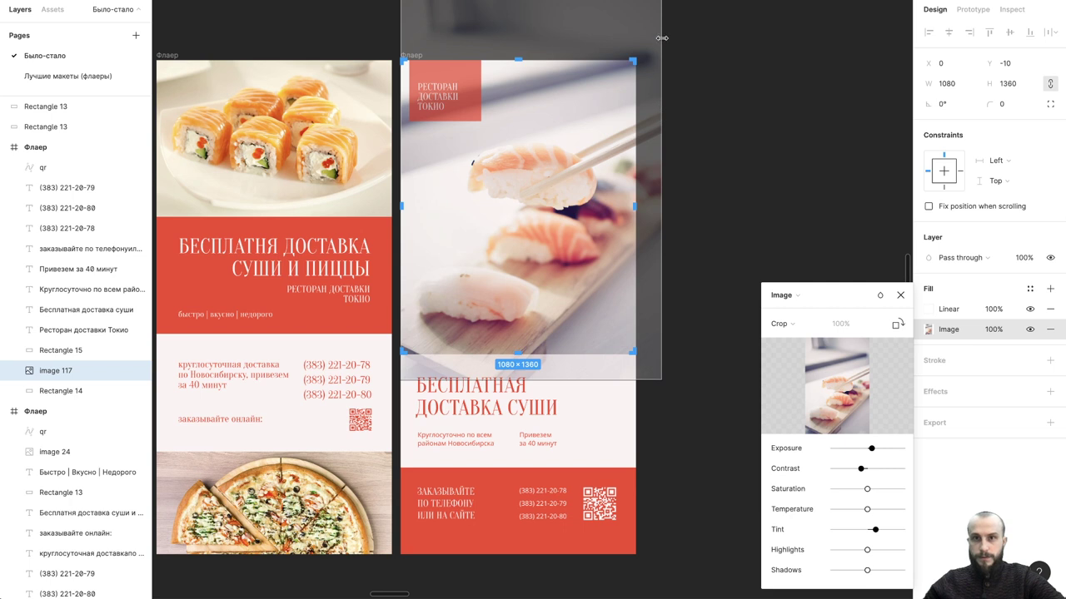
{"action": "left_click_drag", "start_coordinate": [661, 38], "coordinate": [672, 30]}
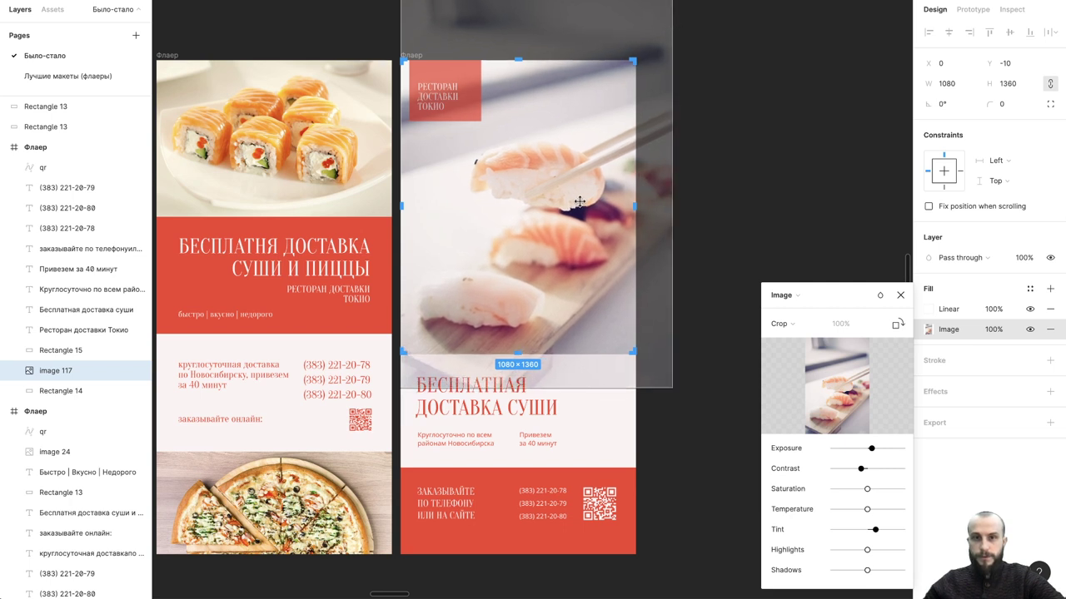
{"action": "left_click_drag", "start_coordinate": [580, 199], "coordinate": [580, 196]}
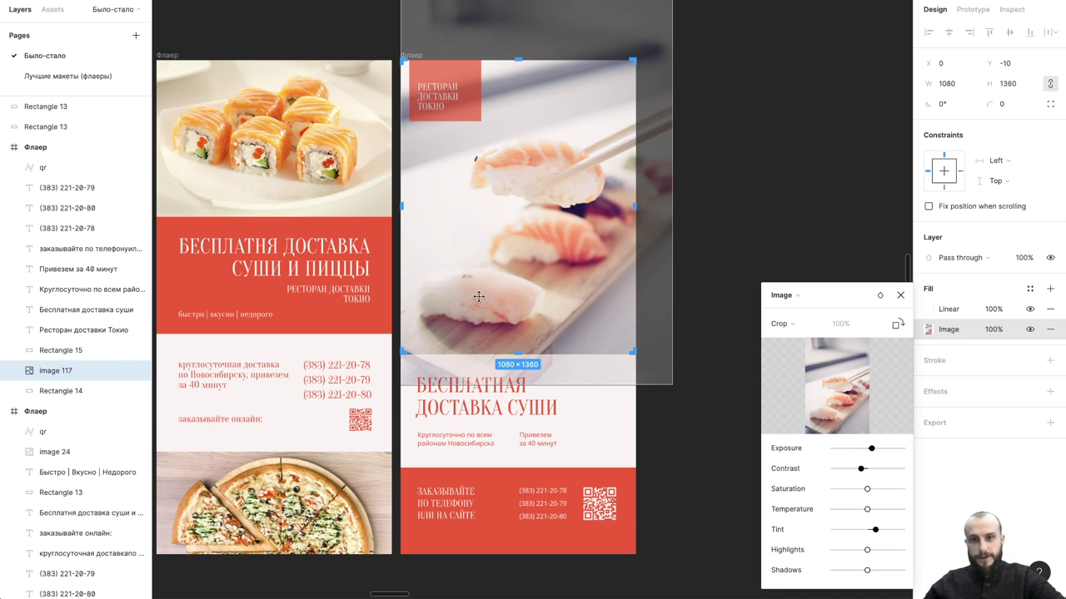
{"action": "left_click", "coordinate": [697, 181]}
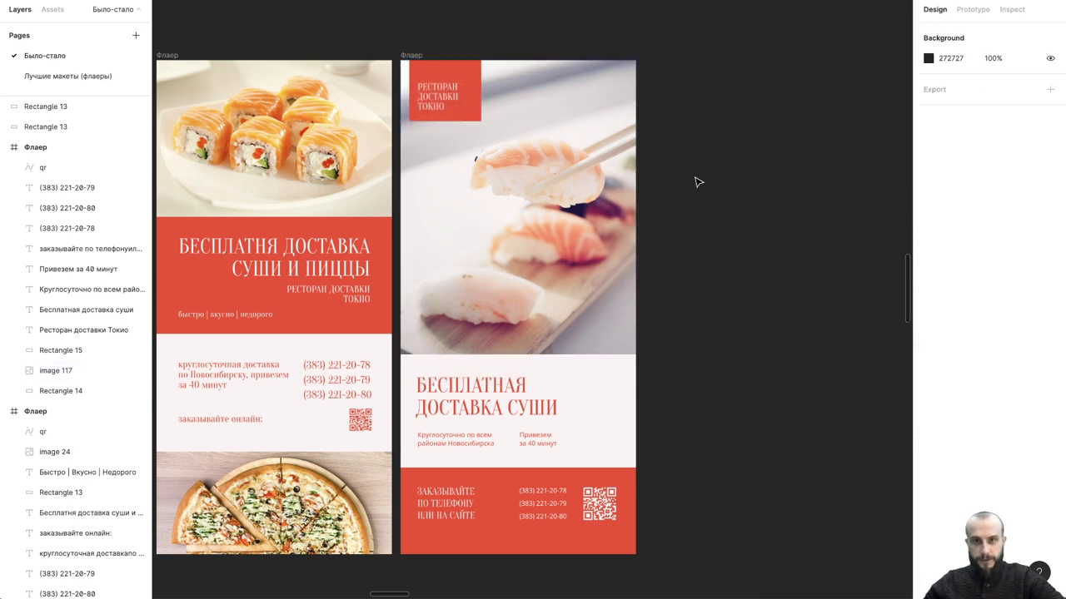
- Reposition the photo's linear gradient to run from the restaurant label downward
{"action": "double_click", "coordinate": [553, 109]}
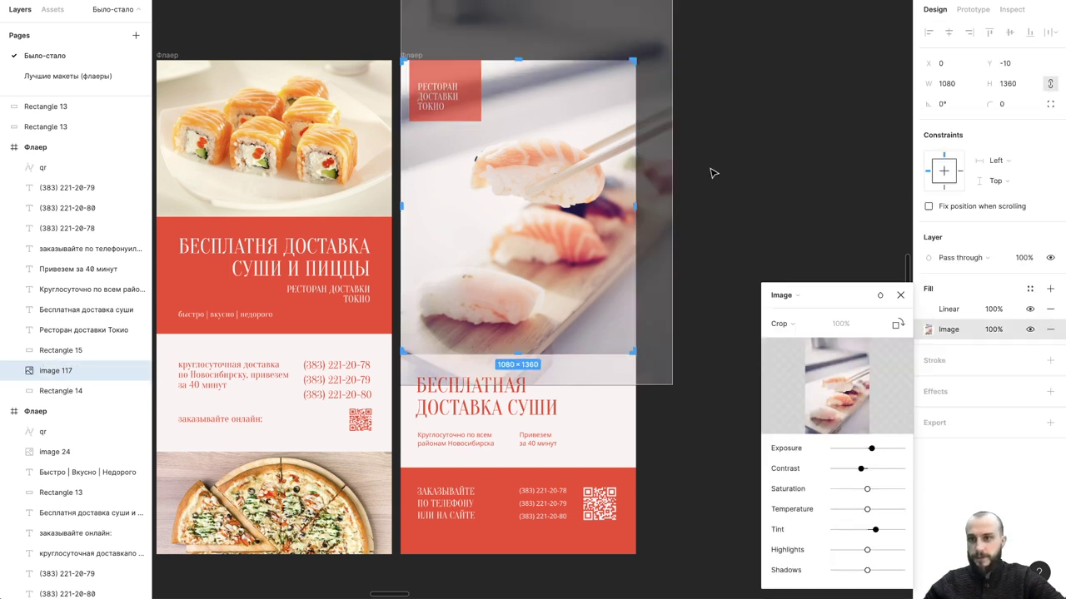
{"action": "left_click", "coordinate": [927, 309]}
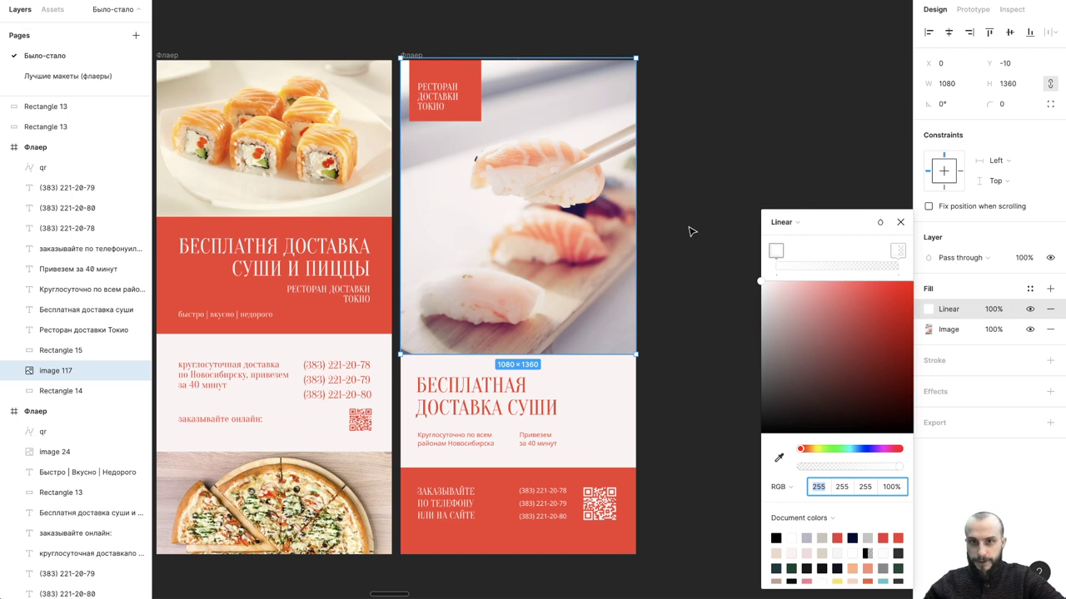
{"action": "left_click", "coordinate": [774, 252]}
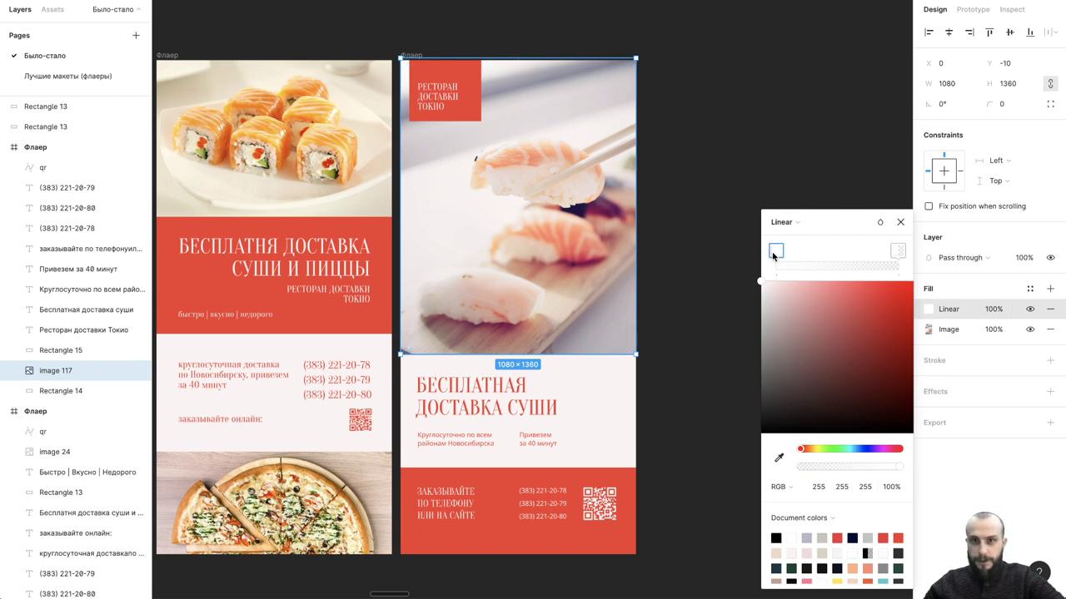
{"action": "left_click", "coordinate": [712, 212]}
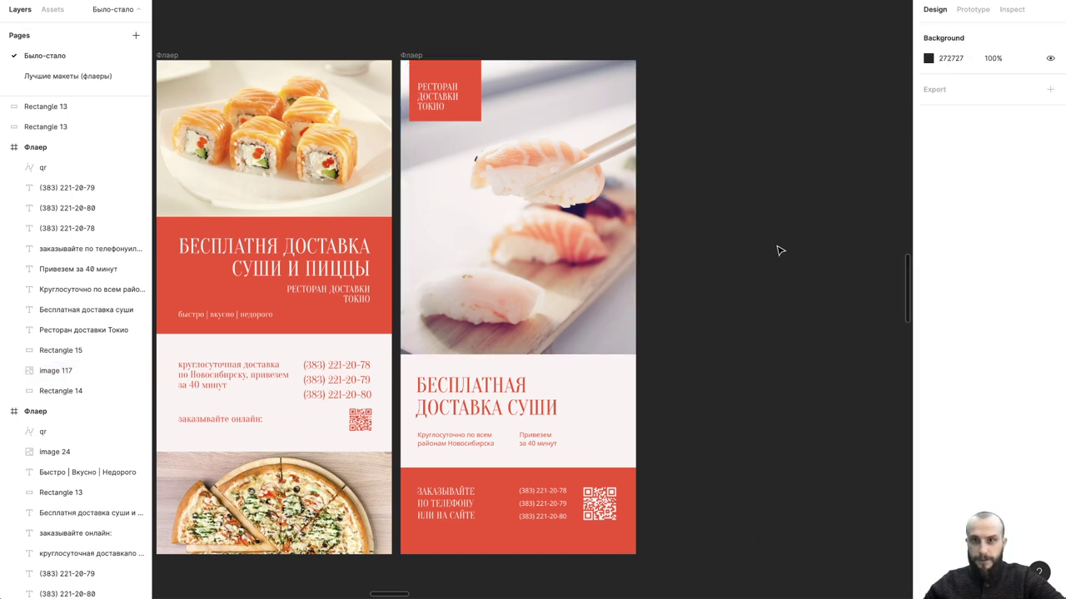
{"action": "left_click", "coordinate": [634, 230]}
{"action": "left_click", "coordinate": [929, 310]}
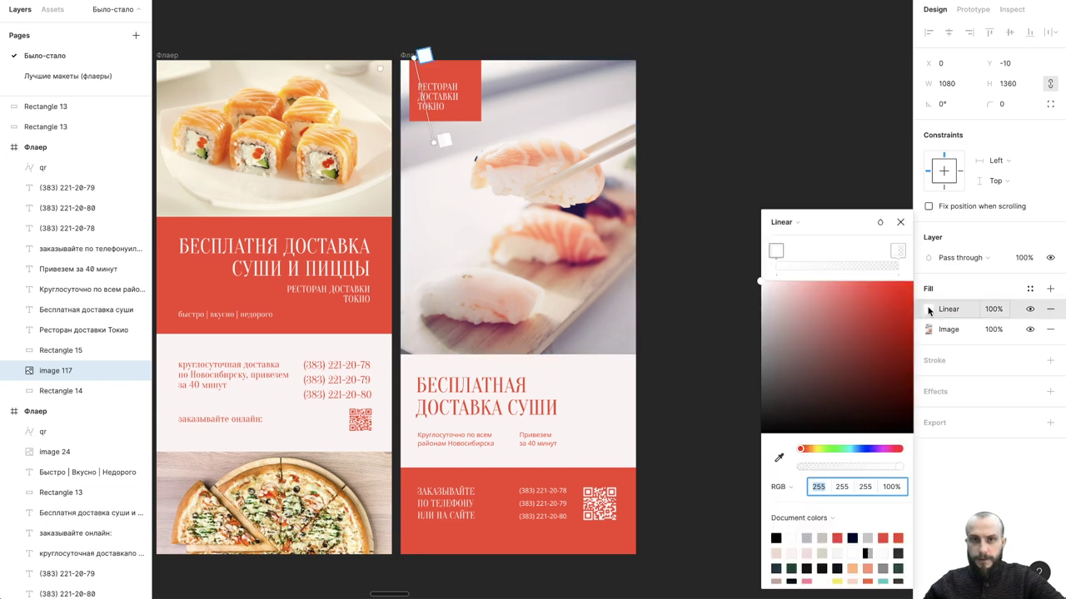
{"action": "mouse_move", "coordinate": [431, 142]}
{"action": "left_mouse_down"}
{"action": "mouse_move", "coordinate": [447, 197]}
{"action": "mouse_move", "coordinate": [442, 178]}
{"action": "left_mouse_up"}
{"action": "left_click_drag", "start_coordinate": [416, 62], "coordinate": [429, 100]}
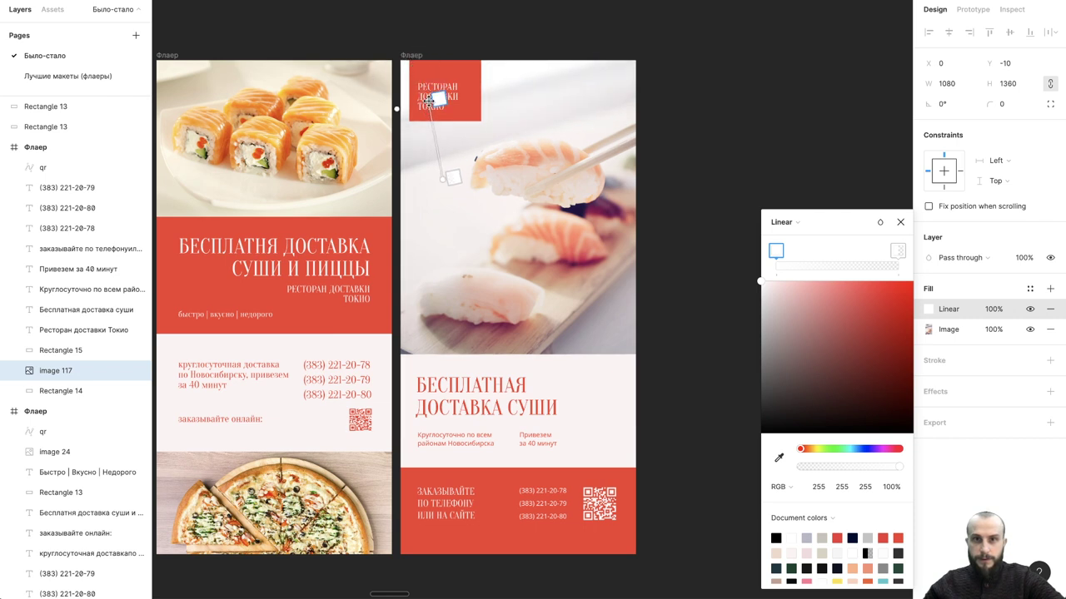
{"action": "left_click_drag", "start_coordinate": [446, 176], "coordinate": [444, 173]}
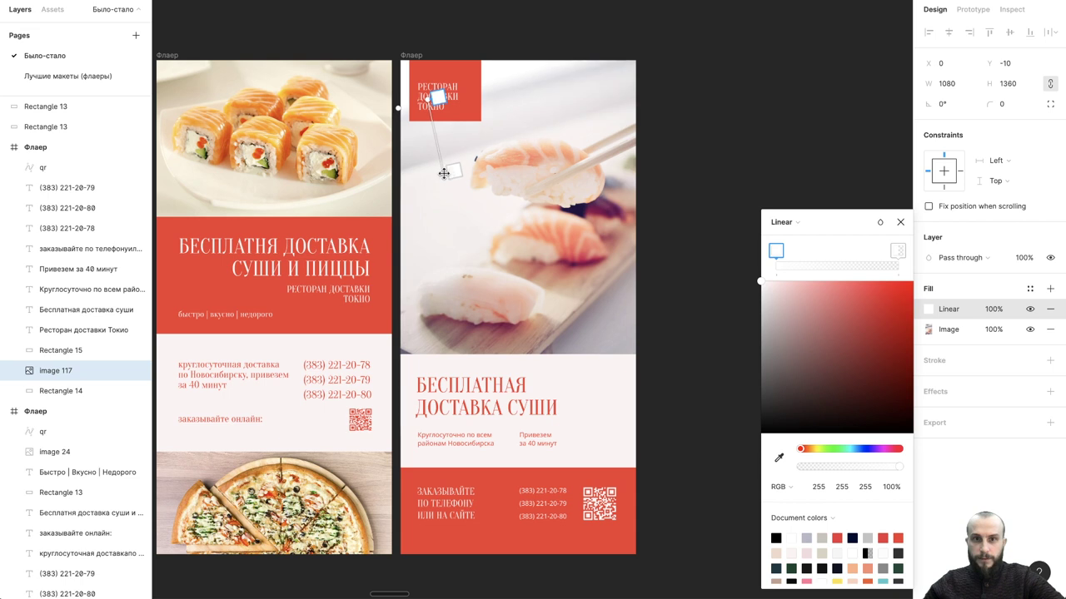
- Eyedrop the flyer's pale pink into both gradient colour stops
{"action": "left_click", "coordinate": [781, 466]}
{"action": "left_click", "coordinate": [606, 428]}
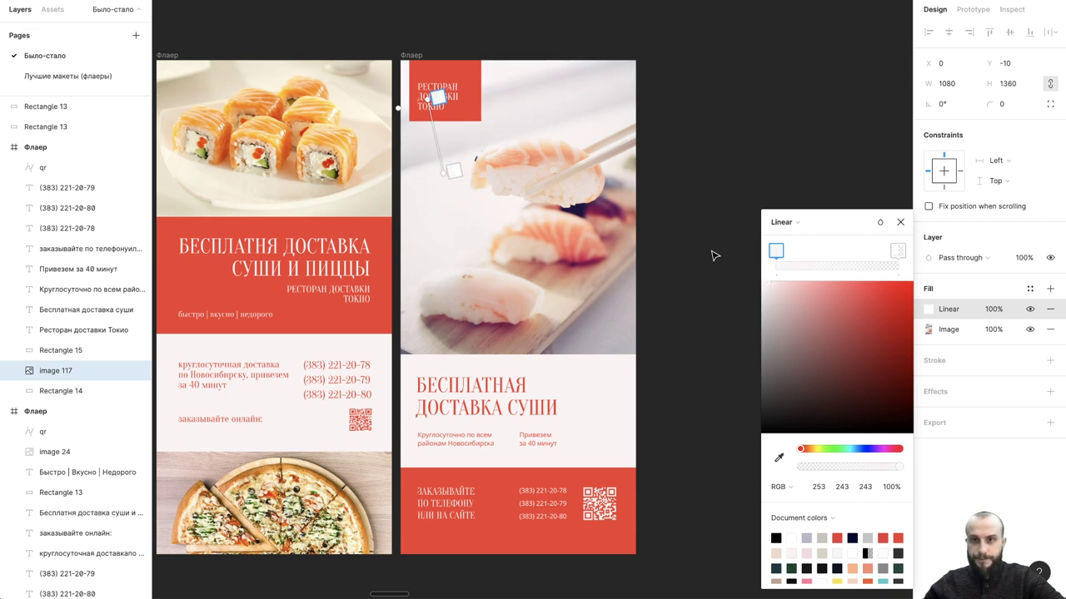
{"action": "left_click", "coordinate": [893, 252]}
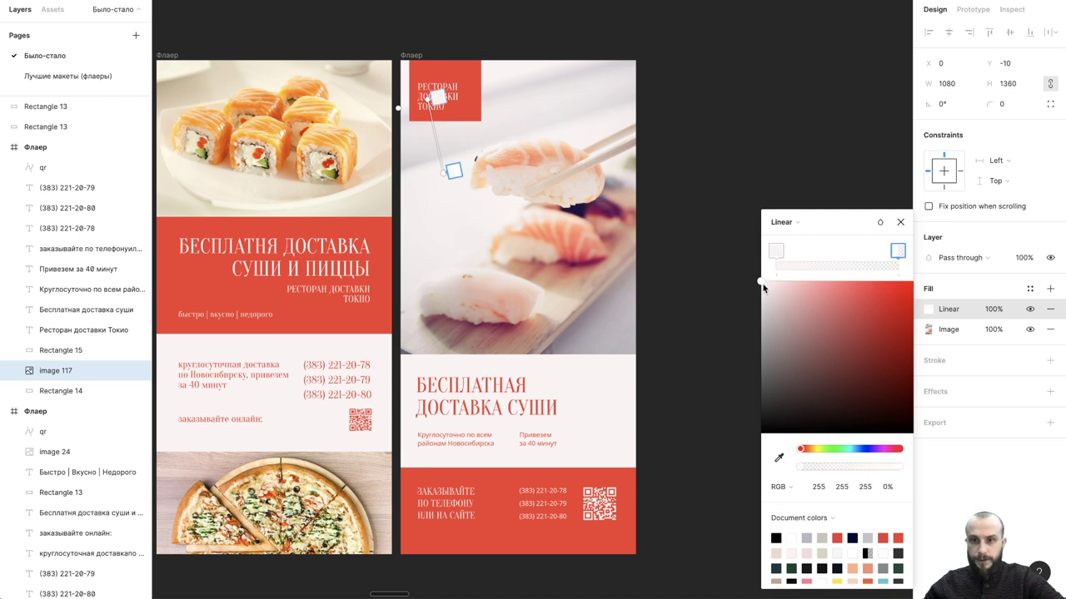
{"action": "left_click", "coordinate": [780, 457]}
{"action": "left_click", "coordinate": [616, 429]}
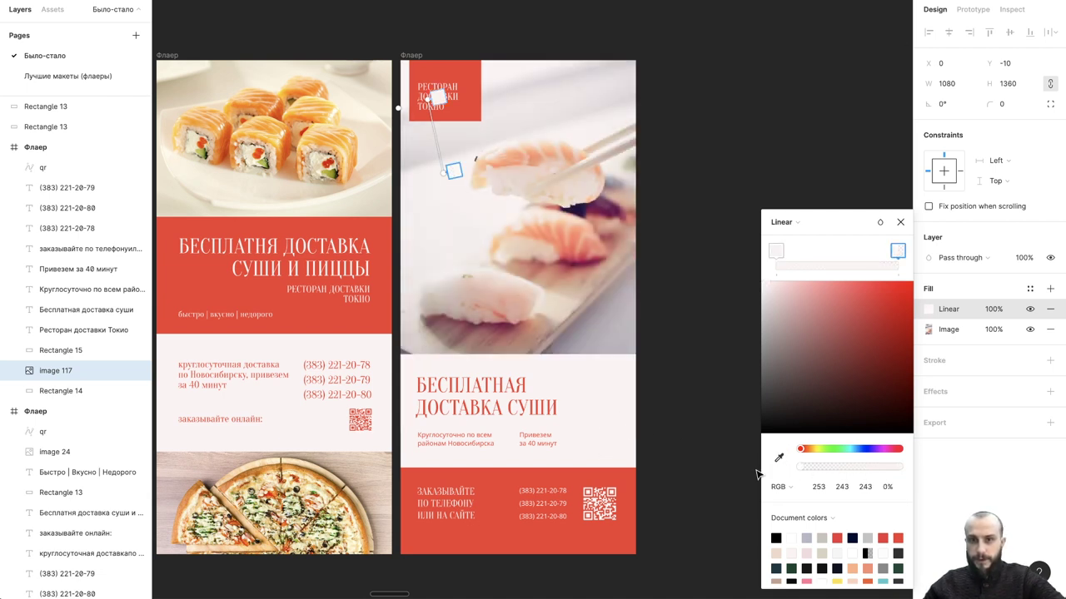
{"action": "left_click", "coordinate": [714, 272]}
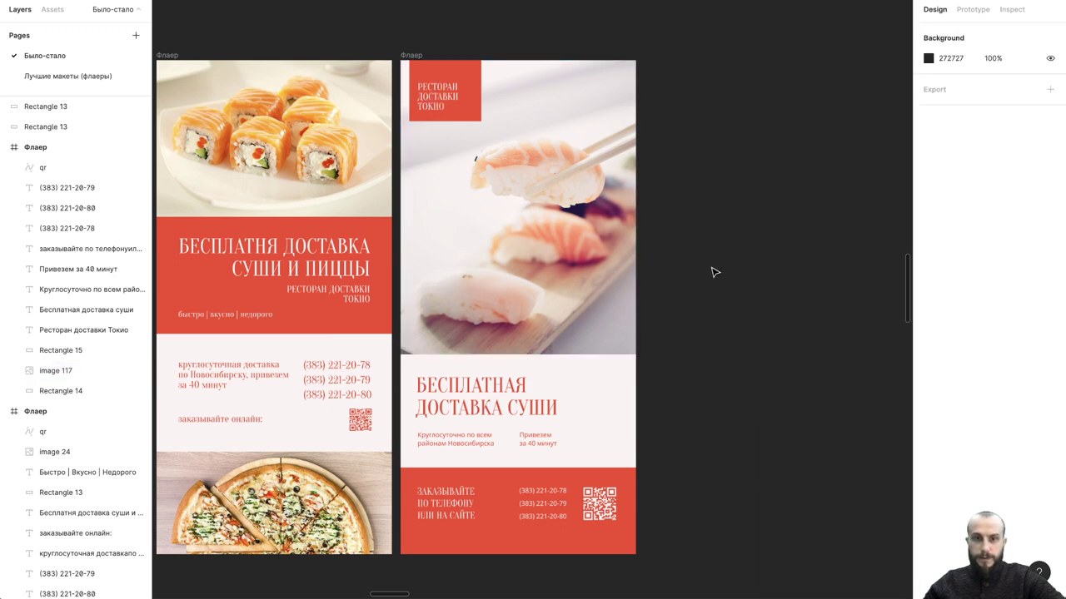
{"action": "double_click", "coordinate": [505, 333]}
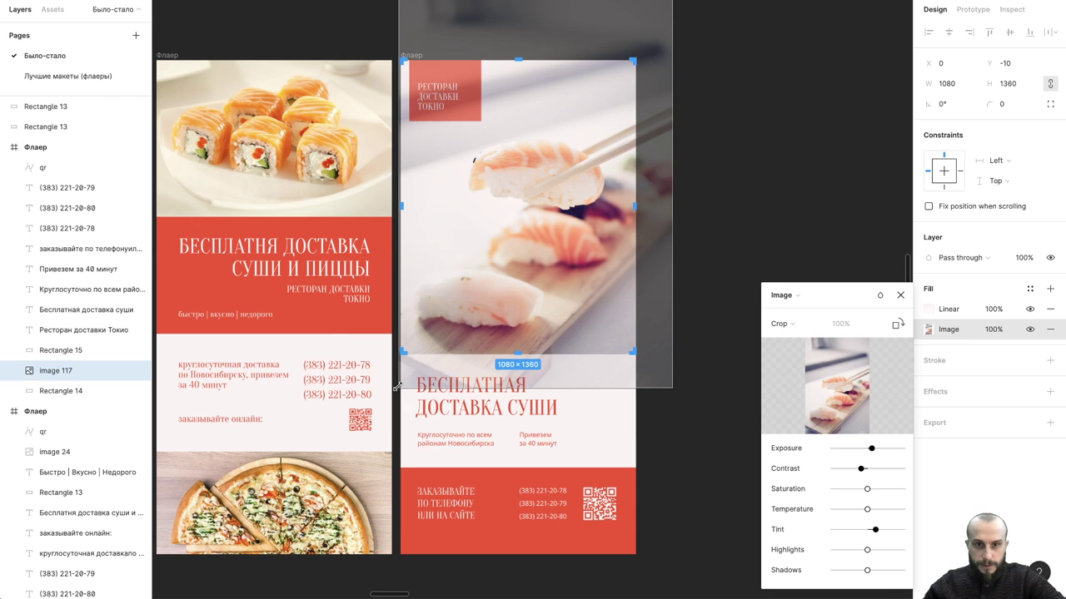
{"action": "left_click", "coordinate": [706, 212]}
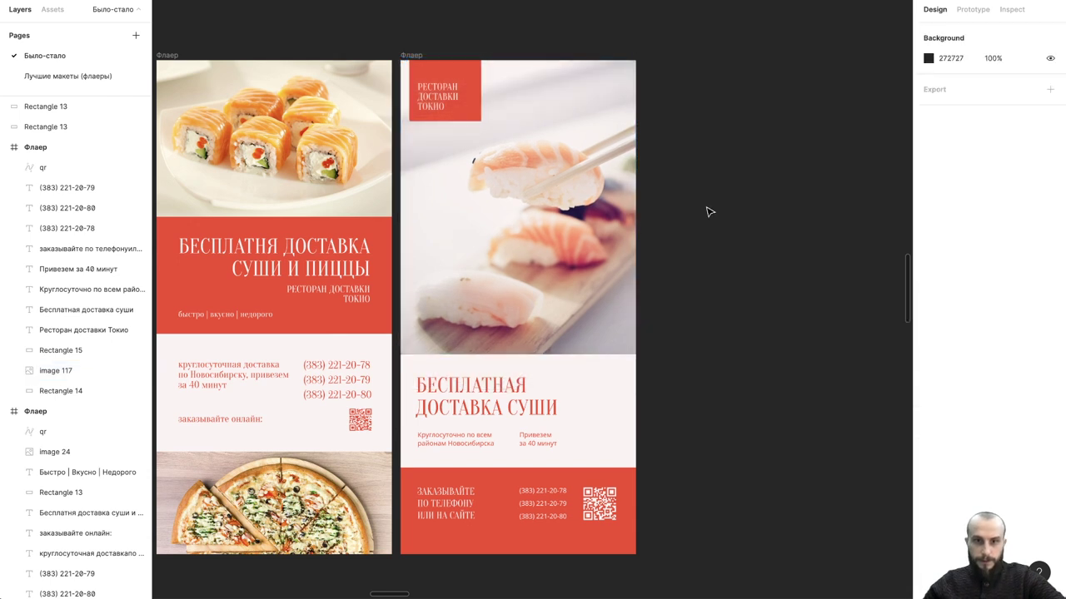
{"action": "scroll", "coordinate": [707, 213], "scroll_direction": "down", "scroll_amount": 1}
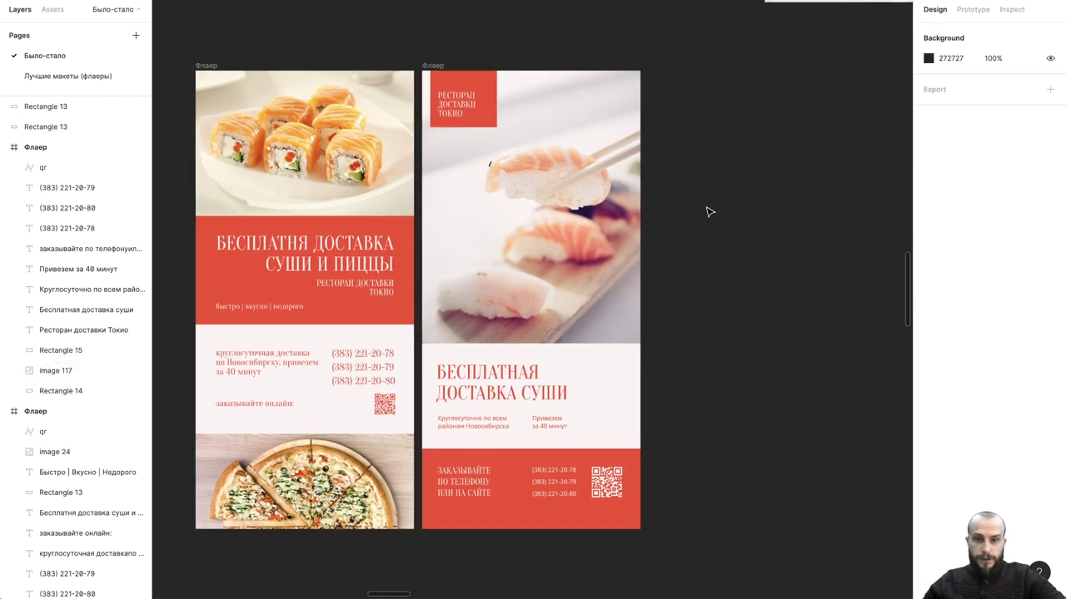
{"action": "scroll", "coordinate": [706, 213], "scroll_direction": "right", "scroll_amount": 1}
- Paste a copy of the sushi flyer and place it right beside the original
{"action": "scroll", "coordinate": [707, 213], "scroll_direction": "down", "scroll_amount": 1}
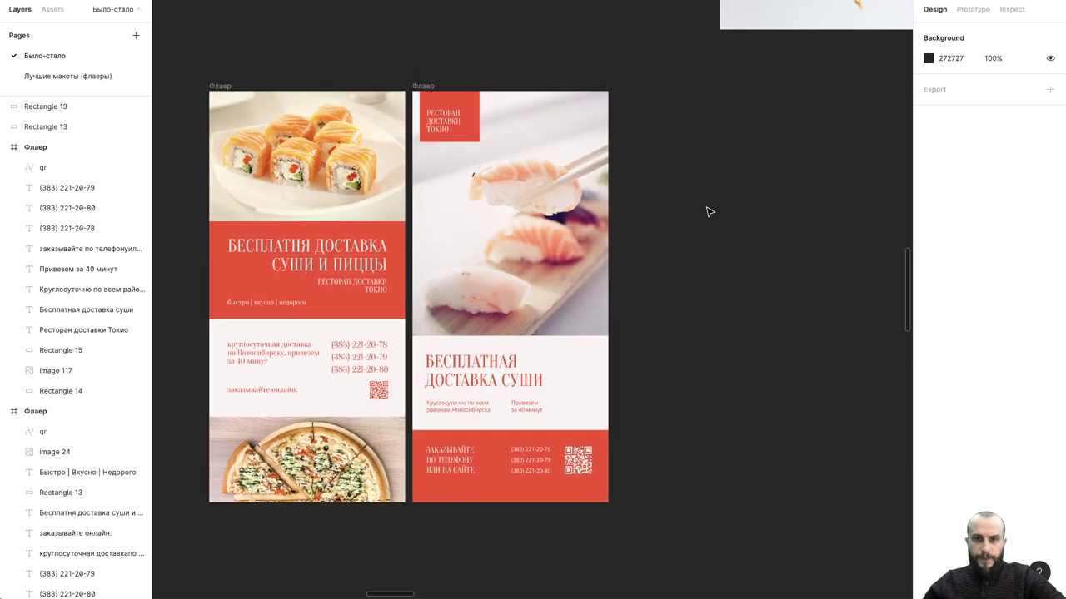
{"action": "left_click", "coordinate": [405, 93]}
{"action": "left_click", "coordinate": [524, 54]}
{"action": "scroll", "coordinate": [500, 67], "scroll_direction": "up", "scroll_amount": 1}
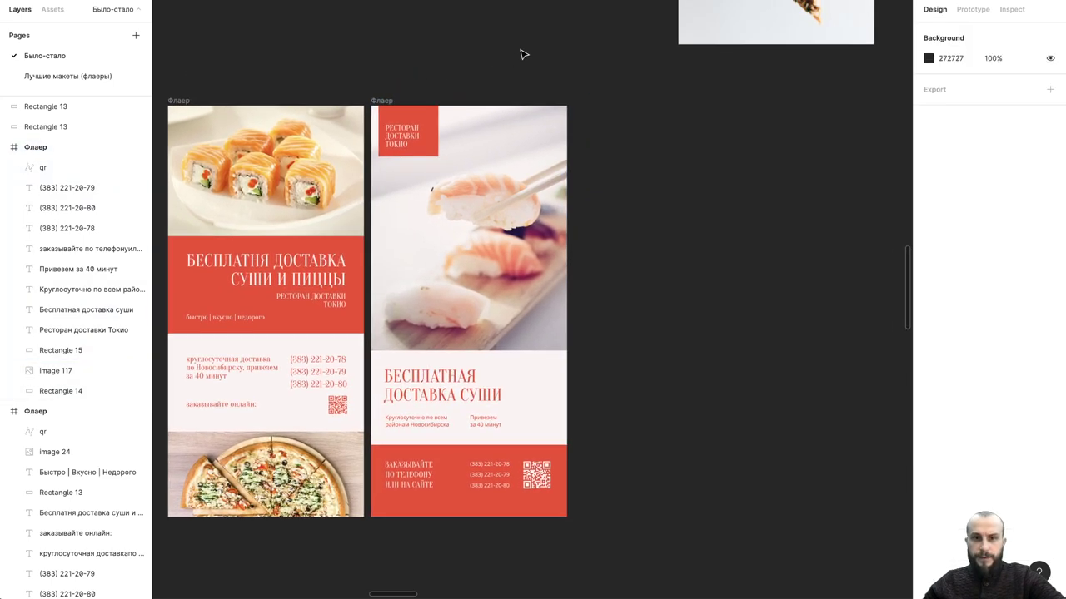
{"action": "scroll", "coordinate": [416, 91], "scroll_direction": "right", "scroll_amount": 1}
{"action": "left_click", "coordinate": [374, 118]}
{"action": "key", "text": "ctrl+v"}
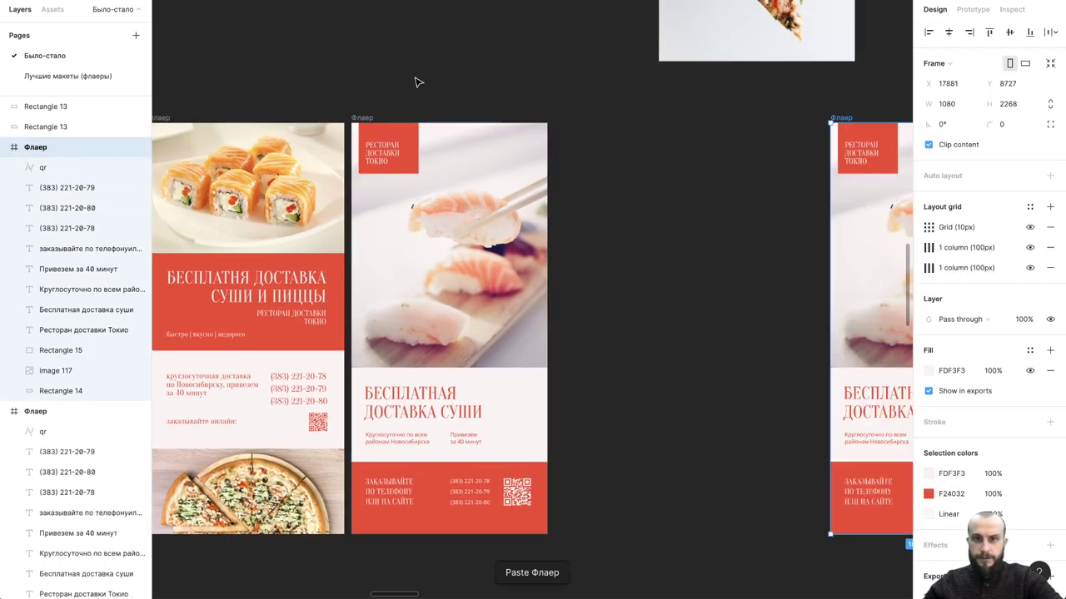
{"action": "left_click_drag", "start_coordinate": [851, 118], "coordinate": [570, 127]}
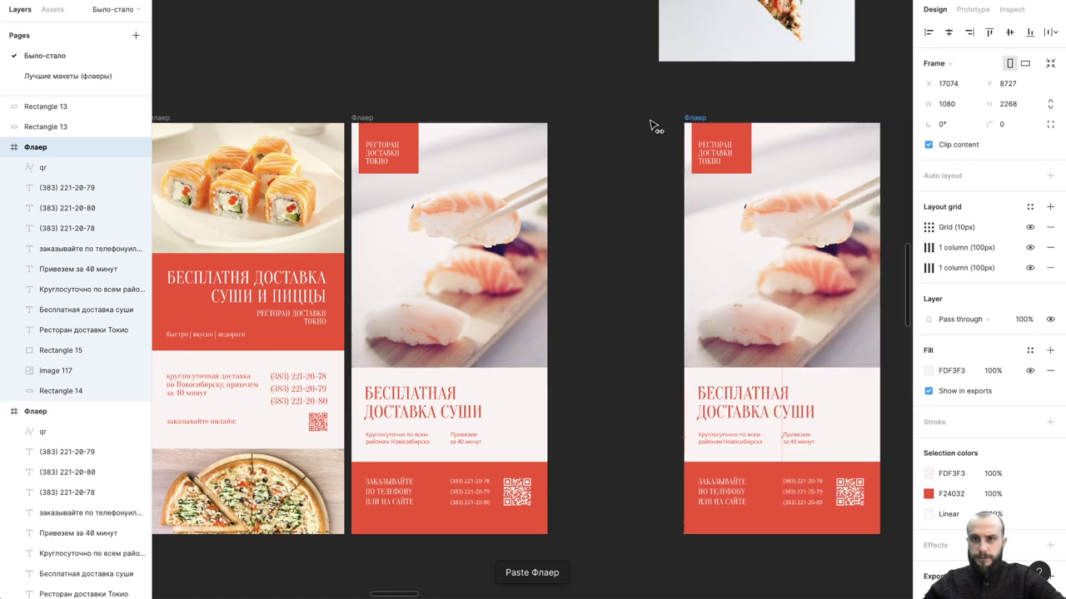
{"action": "scroll", "coordinate": [740, 153], "scroll_direction": "right", "scroll_amount": 2}
{"action": "left_click", "coordinate": [740, 152]}
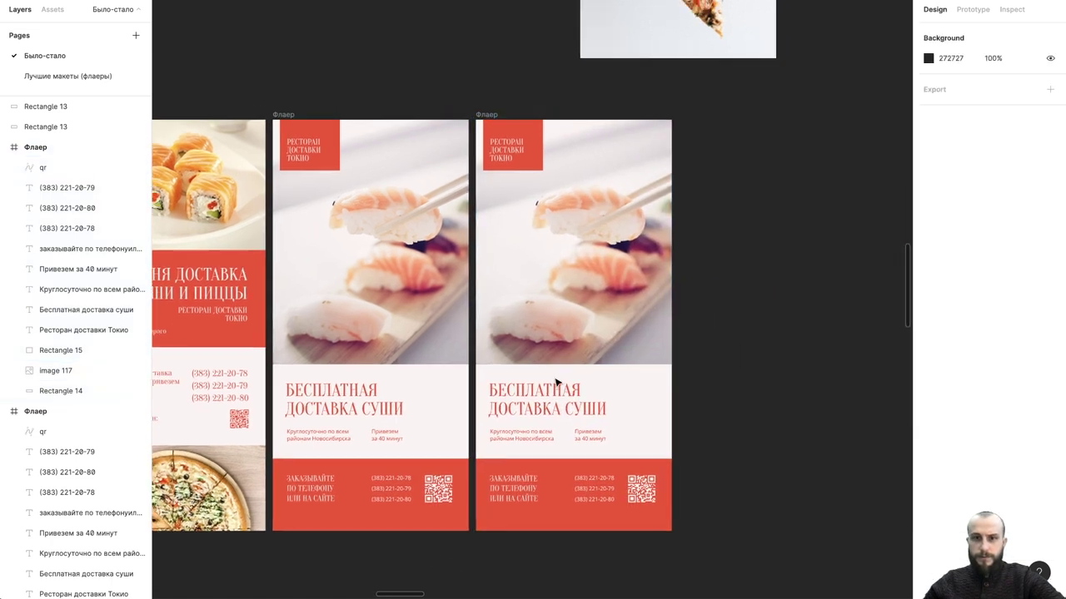
- Replace СУШИ with ПИЦЦЫ in the copy's headline
{"action": "double_click", "coordinate": [582, 408]}
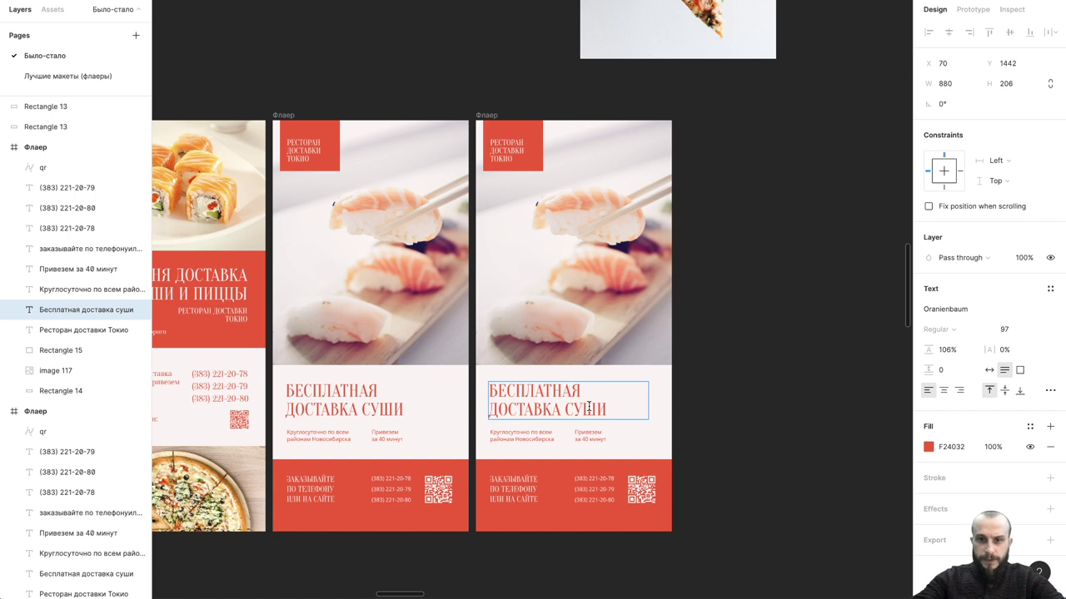
{"action": "triple_click", "coordinate": [589, 407]}
{"action": "left_click", "coordinate": [589, 407]}
{"action": "double_click", "coordinate": [589, 407]}
{"action": "type", "text": "ПИЦЦЫ"}
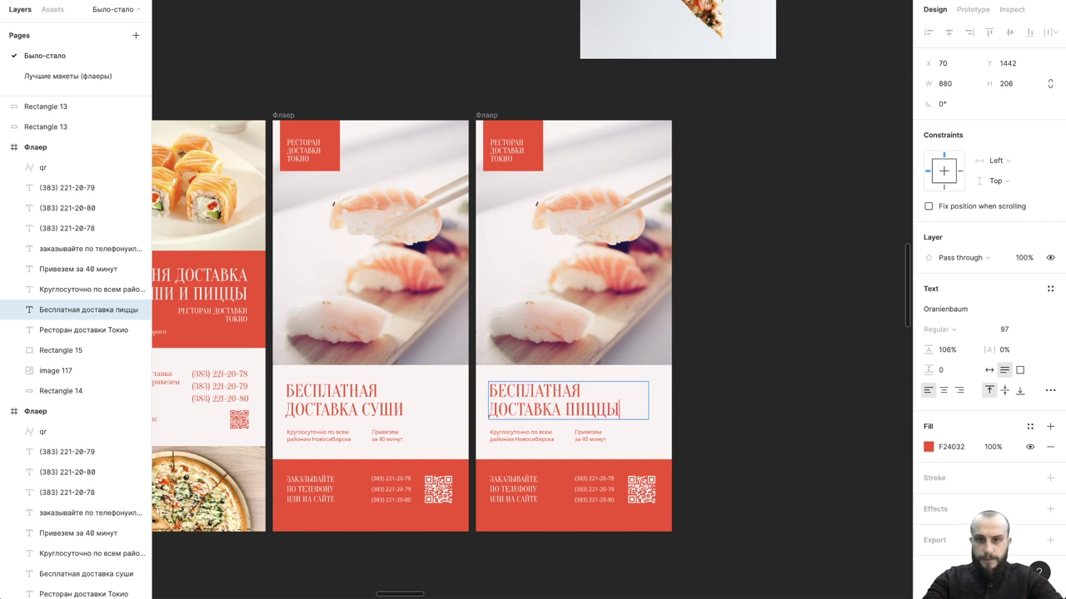
{"action": "left_click", "coordinate": [744, 321]}
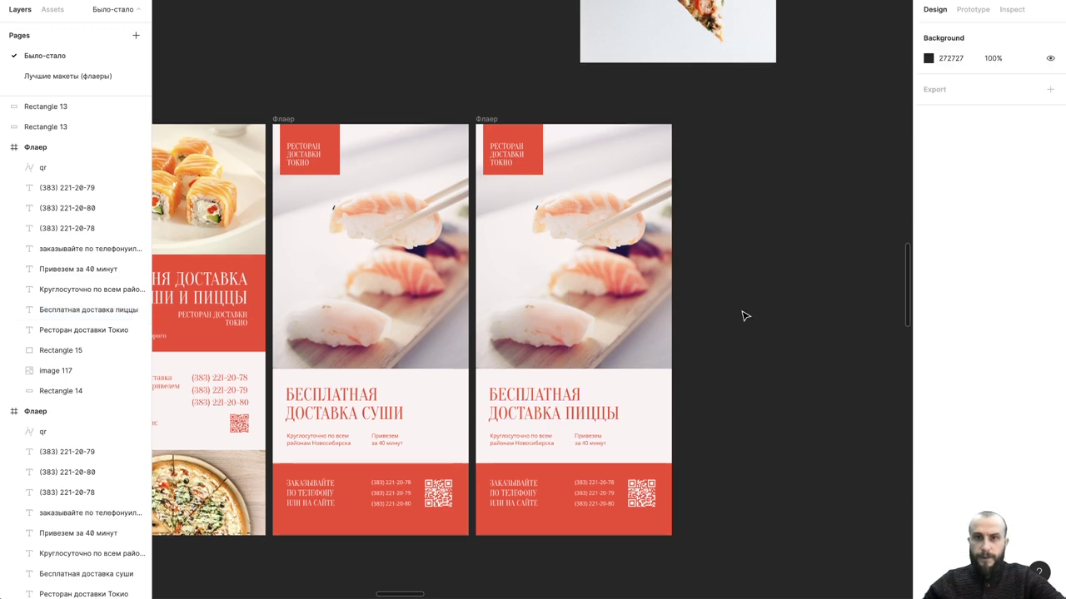
- Place the pizza photo in the copied flyer, send it to back, and stretch it to 1360 high
{"action": "scroll", "coordinate": [744, 322], "scroll_direction": "up", "scroll_amount": 2}
{"action": "mouse_move", "coordinate": [676, 64]}
{"action": "left_mouse_down"}
{"action": "mouse_move", "coordinate": [602, 285]}
{"action": "mouse_move", "coordinate": [608, 363]}
{"action": "left_mouse_up"}
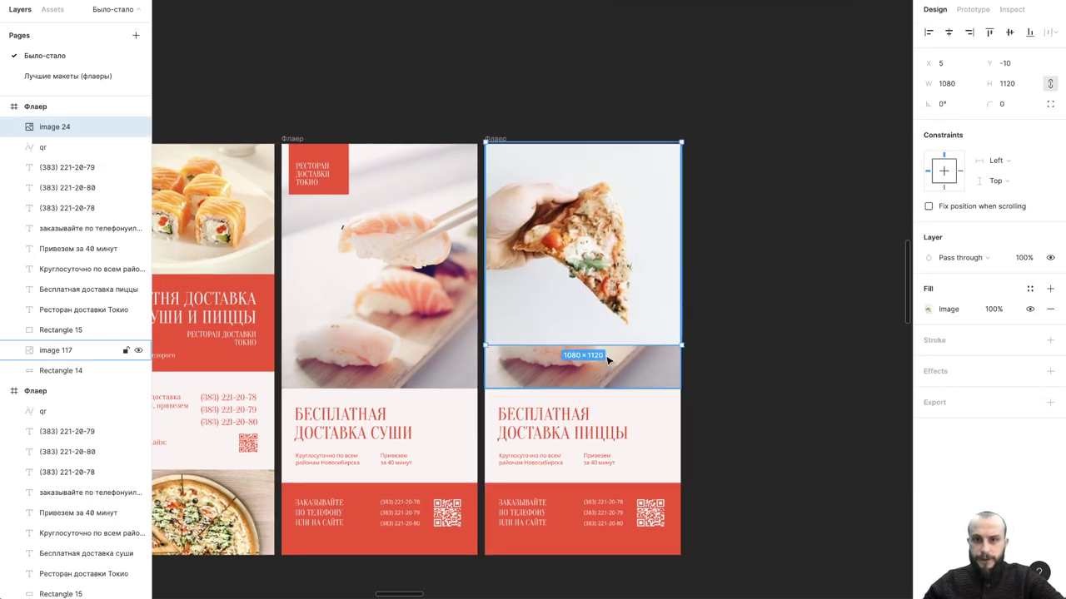
{"action": "left_click", "coordinate": [607, 333]}
{"action": "right_click", "coordinate": [551, 333]}
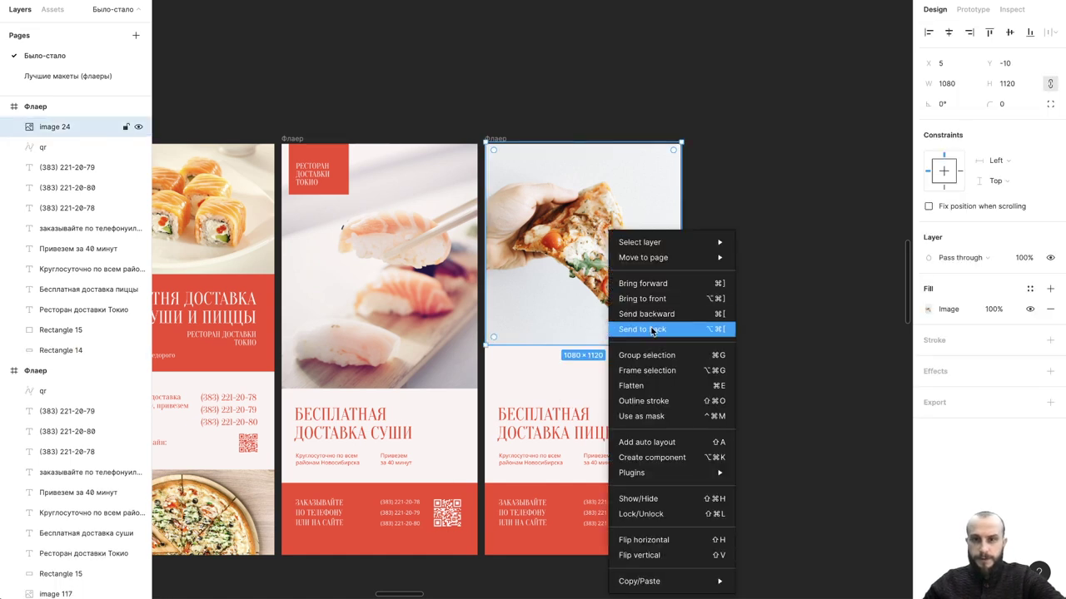
{"action": "left_click", "coordinate": [654, 329]}
{"action": "left_click_drag", "start_coordinate": [649, 342], "coordinate": [648, 388]}
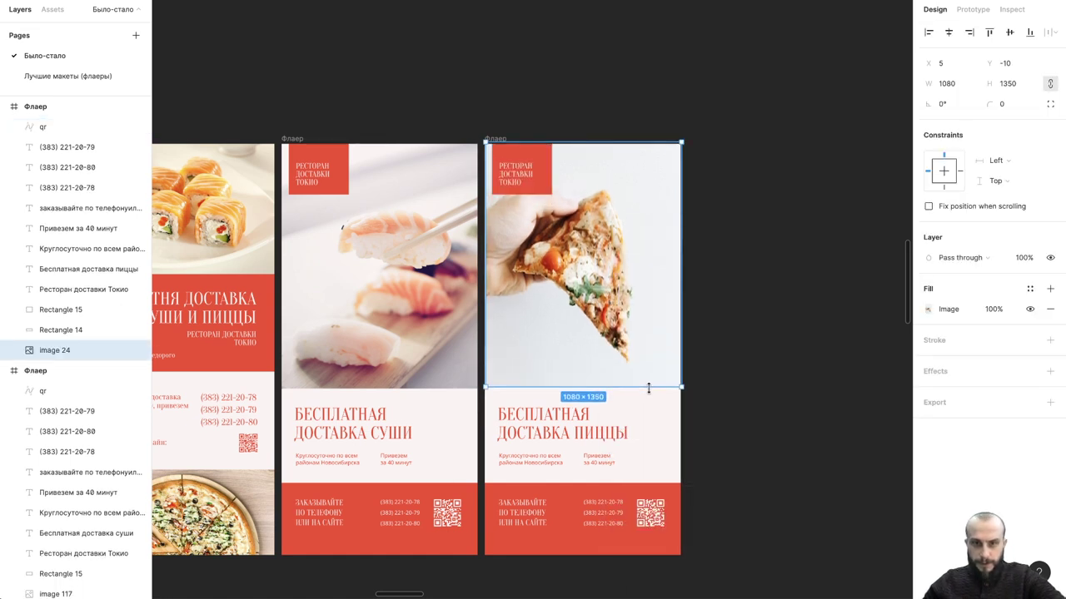
- Make the pizza photo fill its bounds and give it a slight pink tint
{"action": "left_click", "coordinate": [932, 312]}
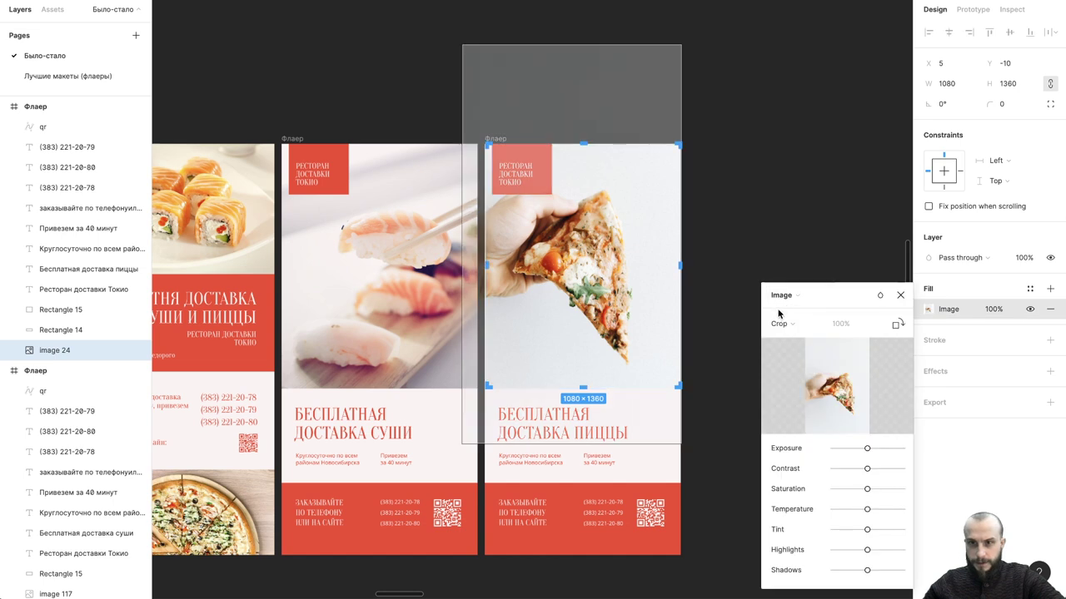
{"action": "left_click", "coordinate": [787, 325]}
{"action": "left_click", "coordinate": [786, 297]}
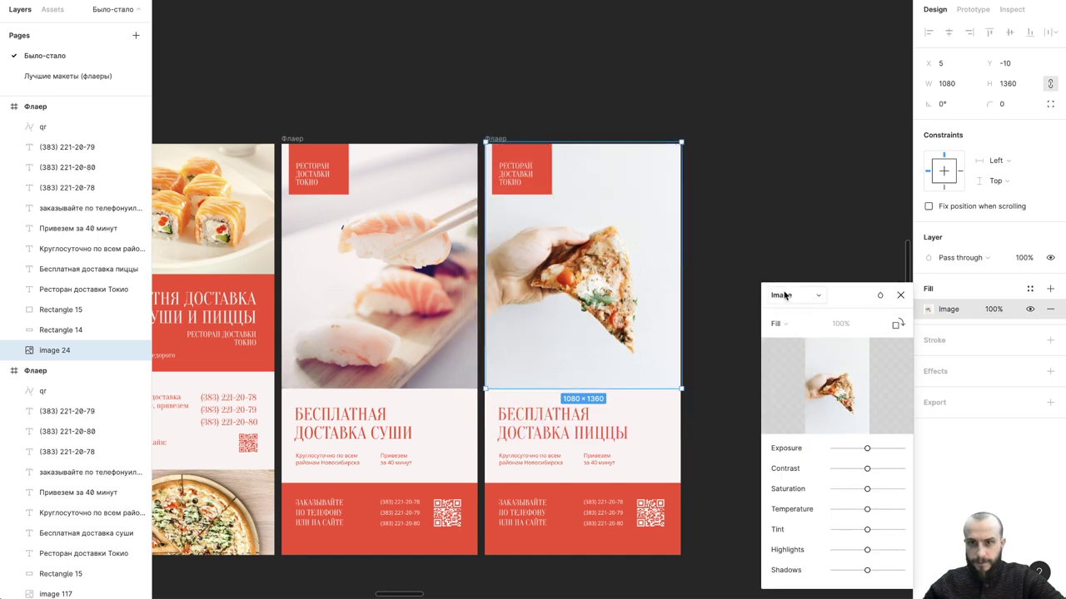
{"action": "left_click", "coordinate": [774, 232]}
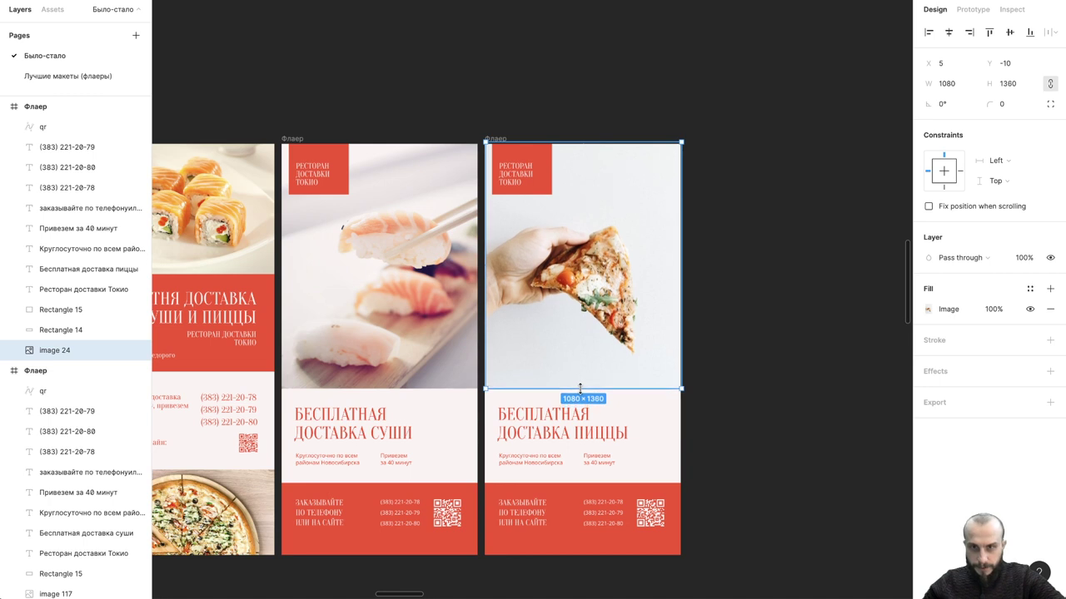
{"action": "left_click", "coordinate": [929, 309]}
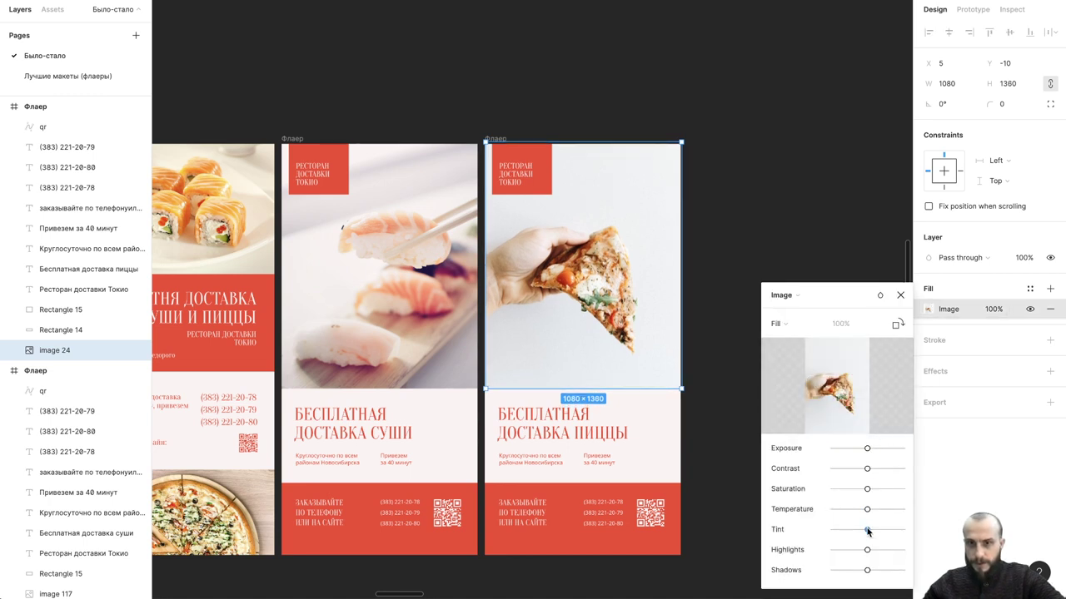
{"action": "left_click_drag", "start_coordinate": [868, 531], "coordinate": [876, 532]}
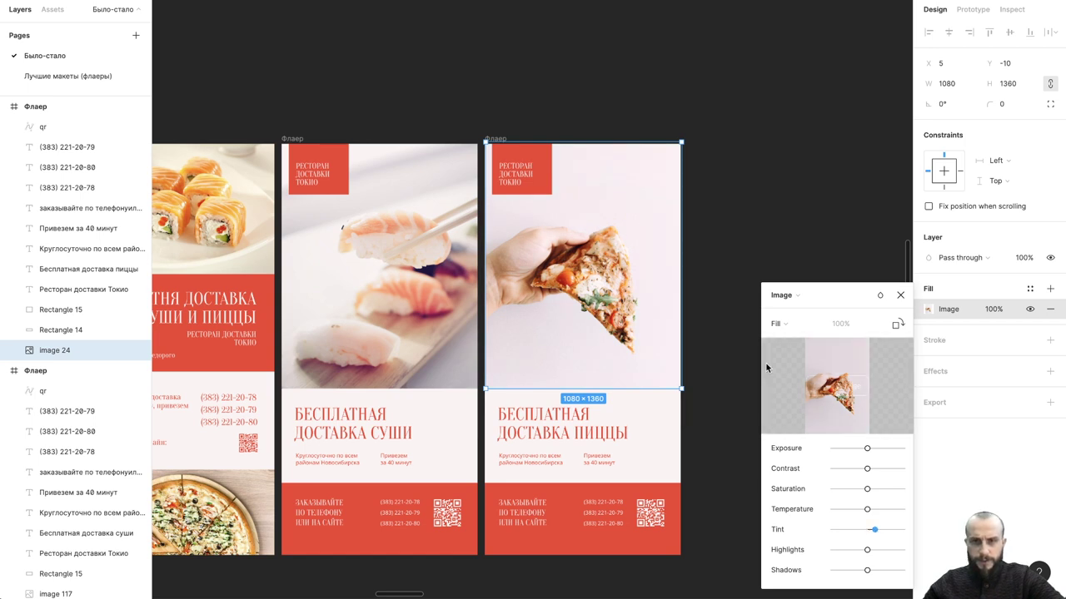
- Switch the photo fill to Crop, then enlarge and reposition the pizza inside its frame
{"action": "left_click", "coordinate": [784, 325]}
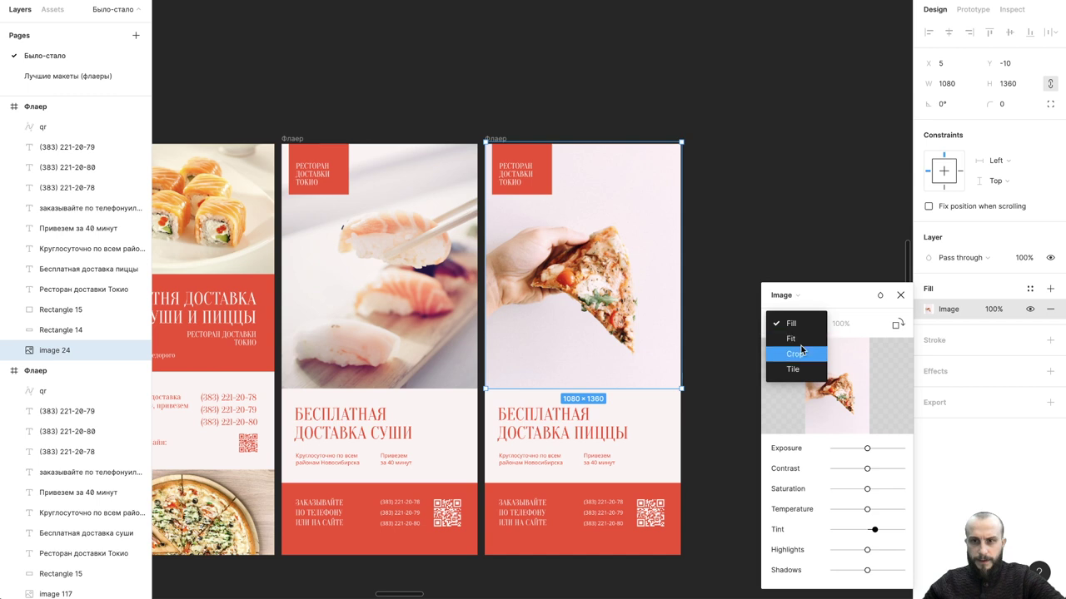
{"action": "left_click", "coordinate": [795, 351]}
{"action": "left_click_drag", "start_coordinate": [683, 119], "coordinate": [713, 82]}
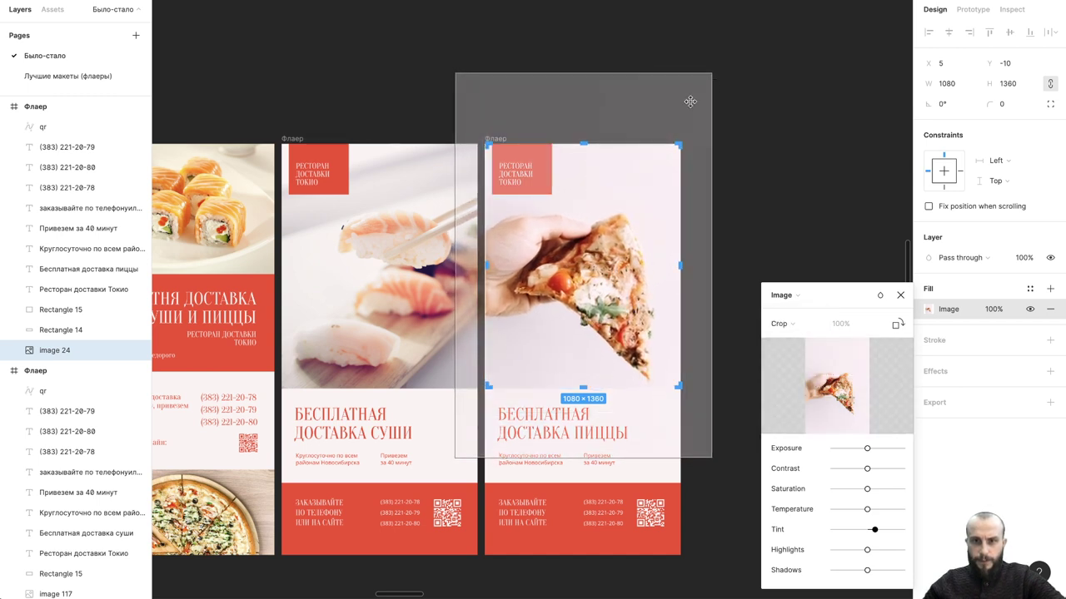
{"action": "left_click_drag", "start_coordinate": [621, 285], "coordinate": [609, 273]}
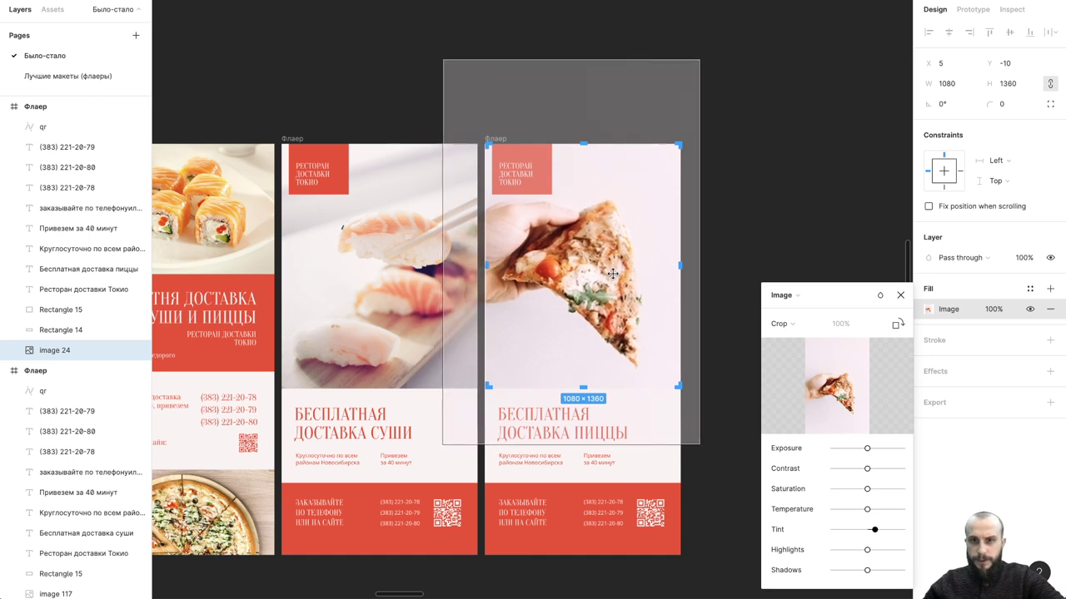
{"action": "left_click_drag", "start_coordinate": [609, 273], "coordinate": [614, 280]}
{"action": "key", "text": "Return"}
{"action": "left_click", "coordinate": [728, 245]}
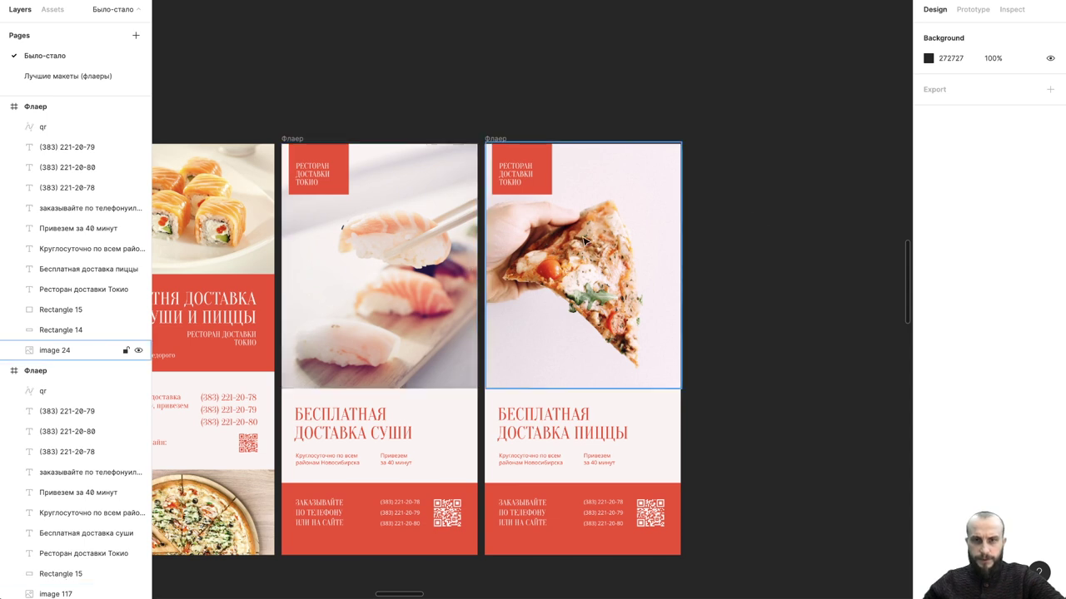
- Flip the pizza photo horizontally so the hand reaches in from the right
{"action": "left_click", "coordinate": [617, 260]}
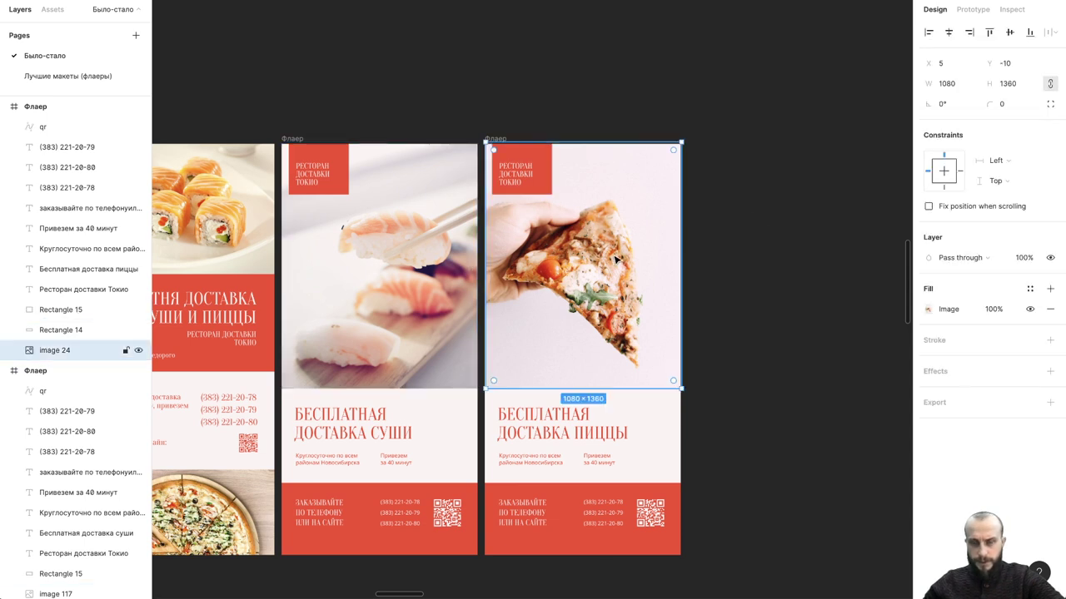
{"action": "right_click", "coordinate": [617, 259]}
{"action": "left_click", "coordinate": [670, 539]}
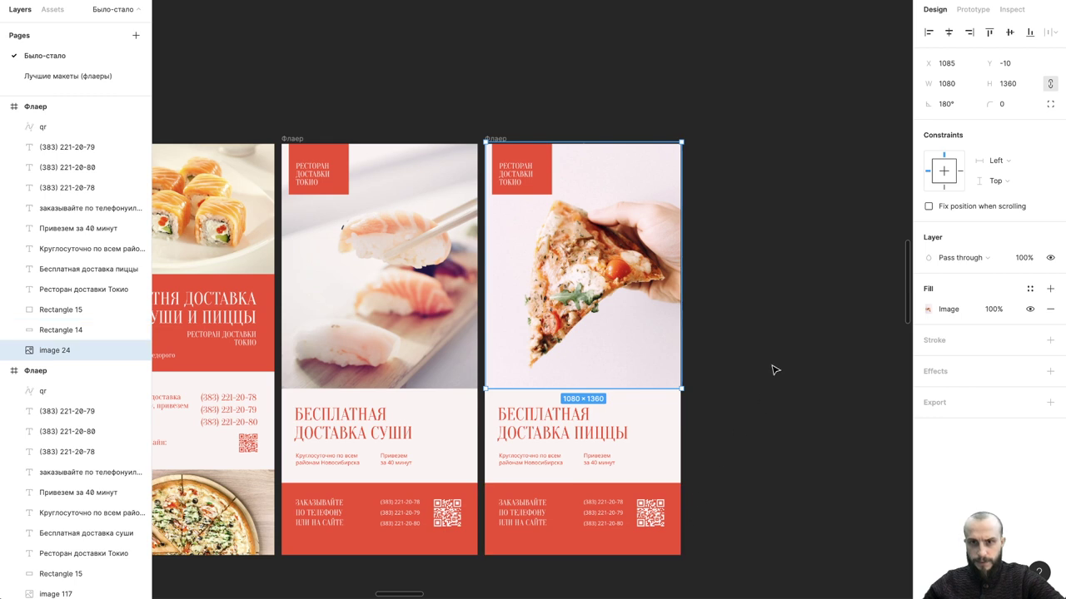
- Re-crop the pizza photo, scaling and shifting the slice until it sits well in the frame
{"action": "double_click", "coordinate": [616, 285]}
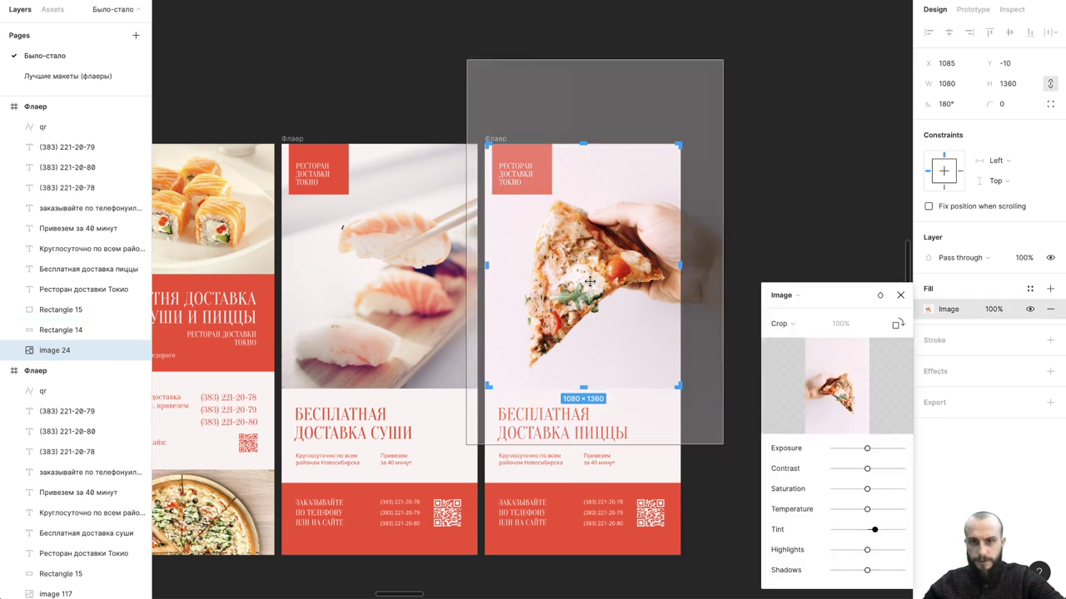
{"action": "left_click_drag", "start_coordinate": [612, 283], "coordinate": [607, 279]}
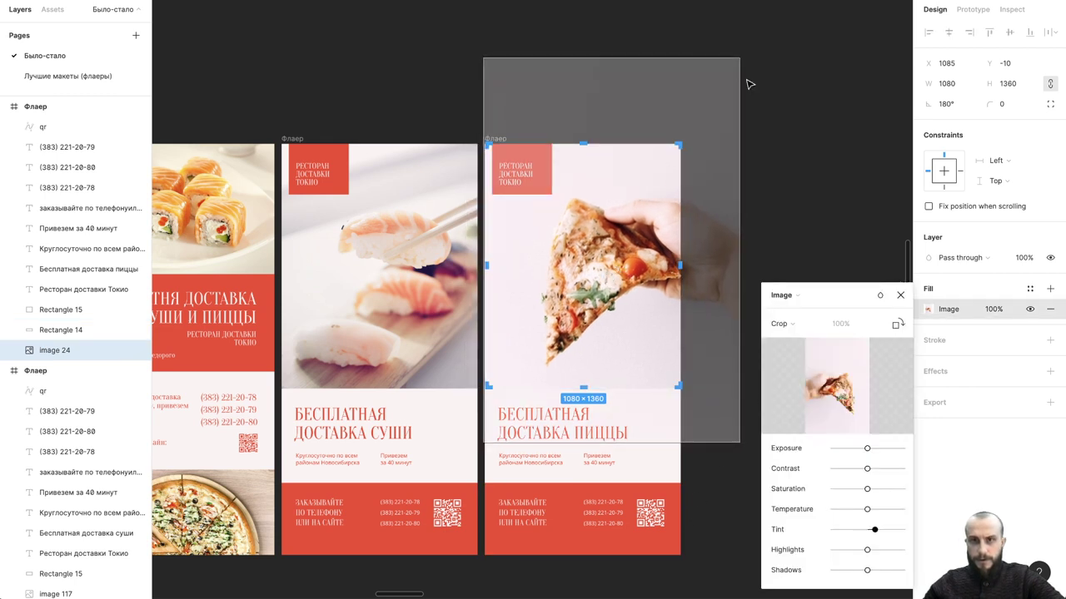
{"action": "left_click_drag", "start_coordinate": [741, 56], "coordinate": [749, 47]}
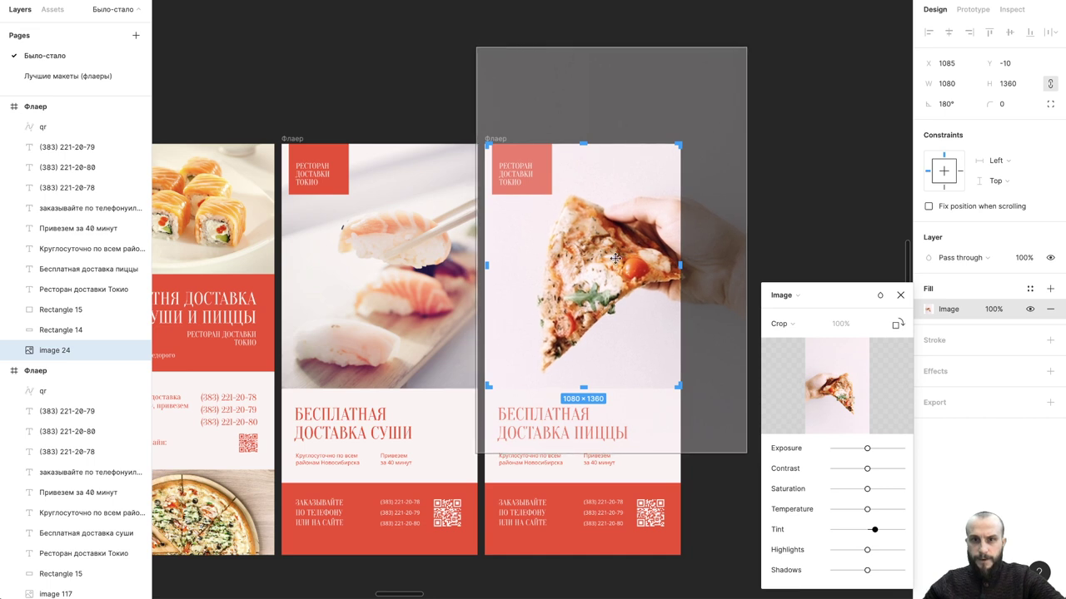
{"action": "mouse_move", "coordinate": [617, 259]}
{"action": "left_mouse_down"}
{"action": "mouse_move", "coordinate": [594, 264]}
{"action": "mouse_move", "coordinate": [614, 255]}
{"action": "left_mouse_up"}
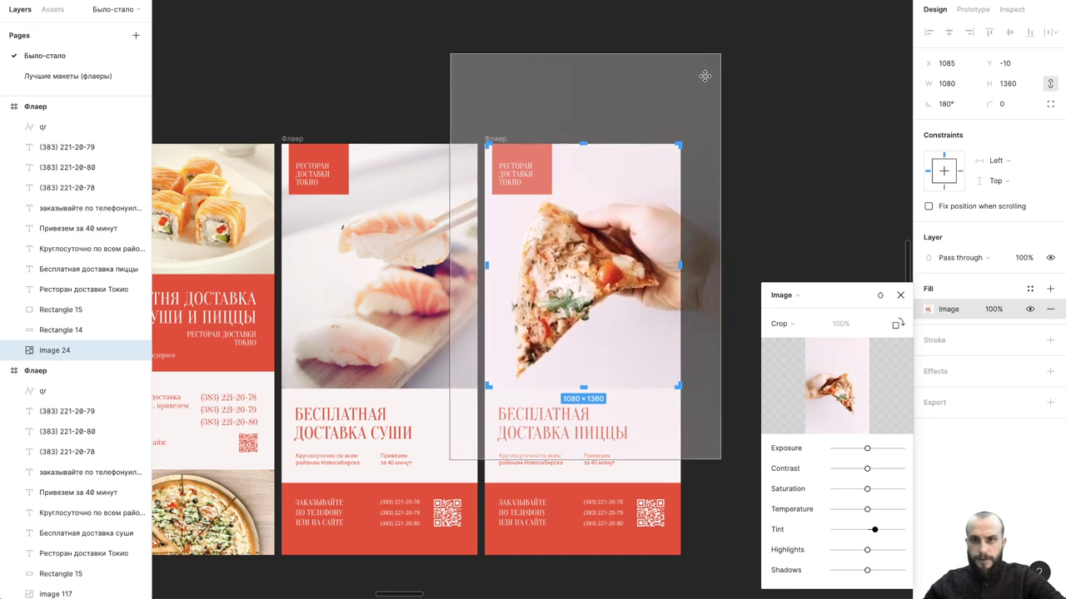
{"action": "left_click_drag", "start_coordinate": [721, 55], "coordinate": [712, 63]}
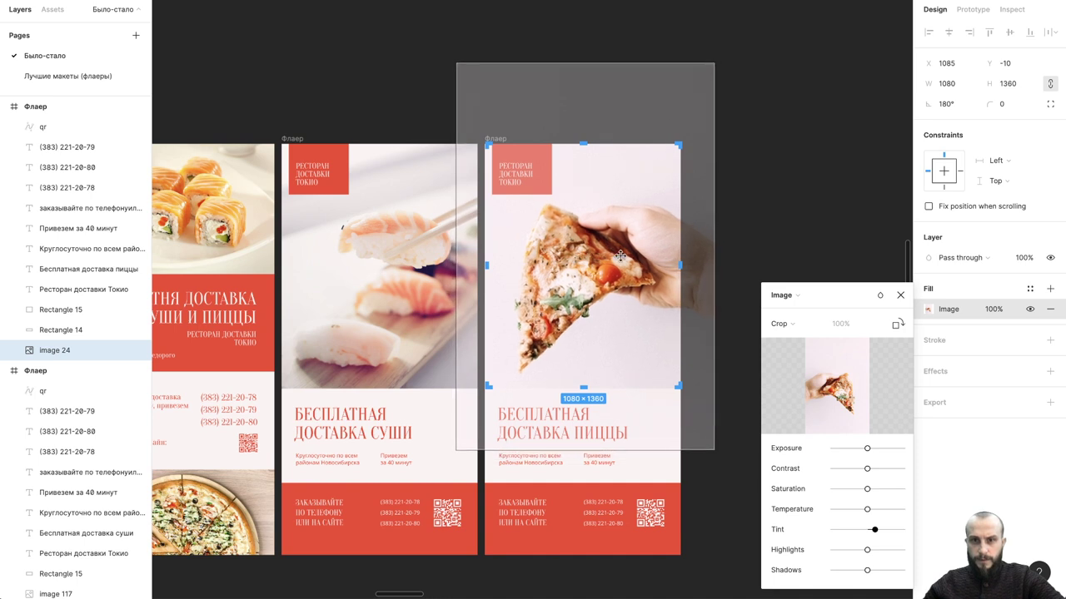
{"action": "left_click_drag", "start_coordinate": [619, 256], "coordinate": [616, 256]}
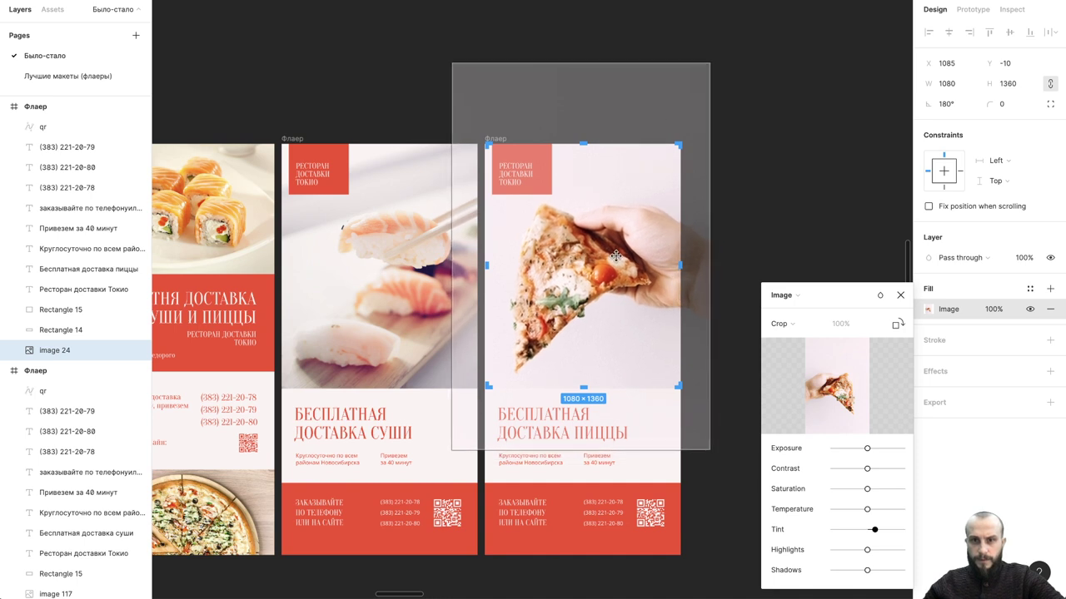
{"action": "left_click", "coordinate": [760, 117]}
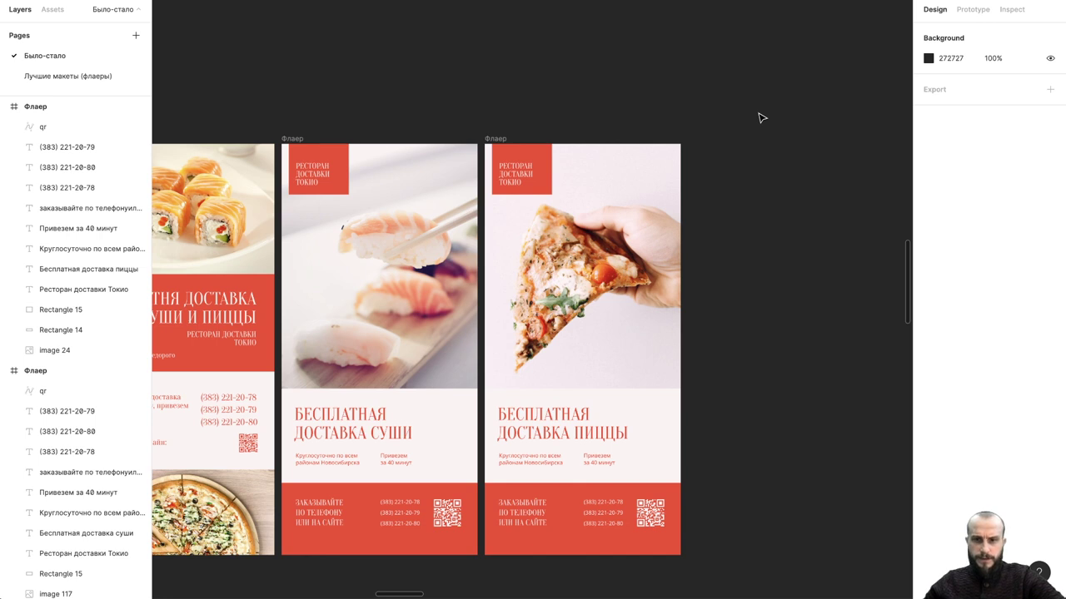
- Nudge the Привезем за 40 минут lines on both flyers slightly left
{"action": "scroll", "coordinate": [760, 118], "scroll_direction": "down", "scroll_amount": 2}
{"action": "scroll", "coordinate": [760, 117], "scroll_direction": "down", "scroll_amount": 2}
{"action": "scroll", "coordinate": [760, 117], "scroll_direction": "down", "scroll_amount": 1}
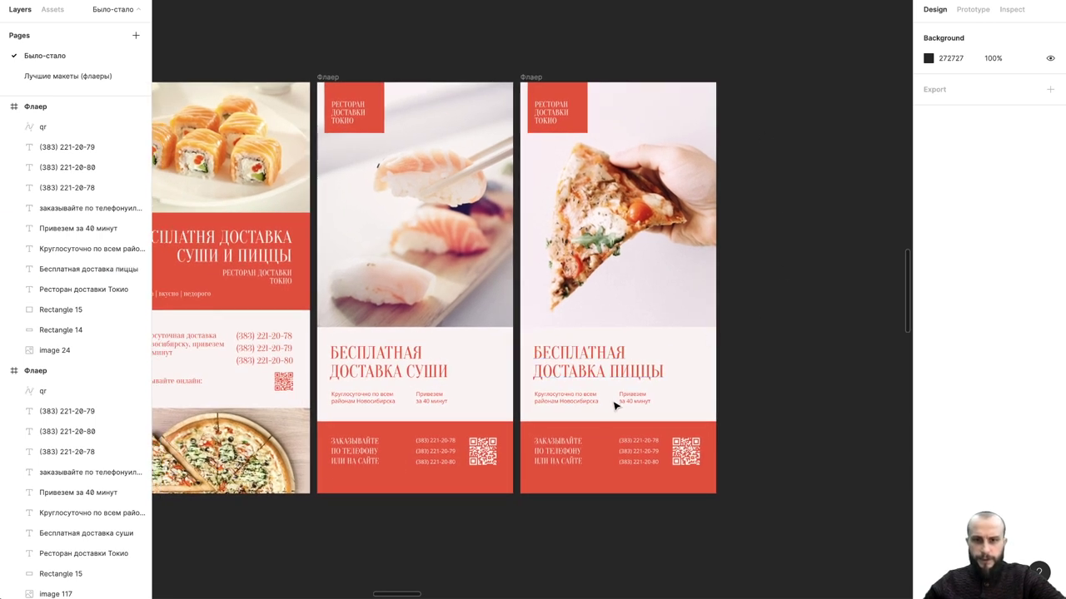
{"action": "left_click", "coordinate": [418, 402]}
{"action": "left_click", "coordinate": [384, 402], "text": "shift"}
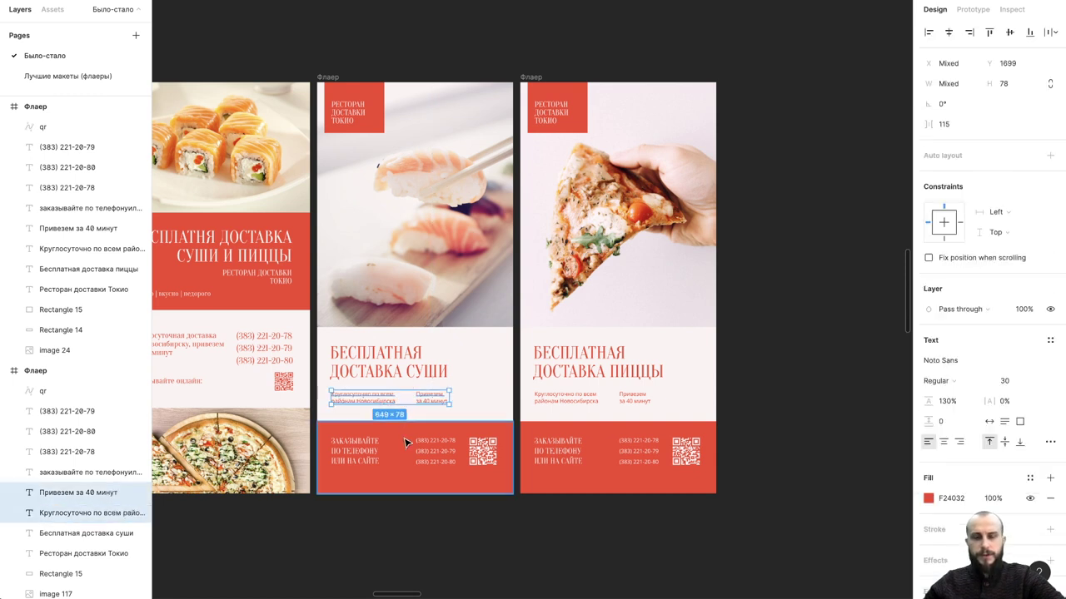
{"action": "left_click", "coordinate": [466, 404]}
{"action": "left_click", "coordinate": [431, 398]}
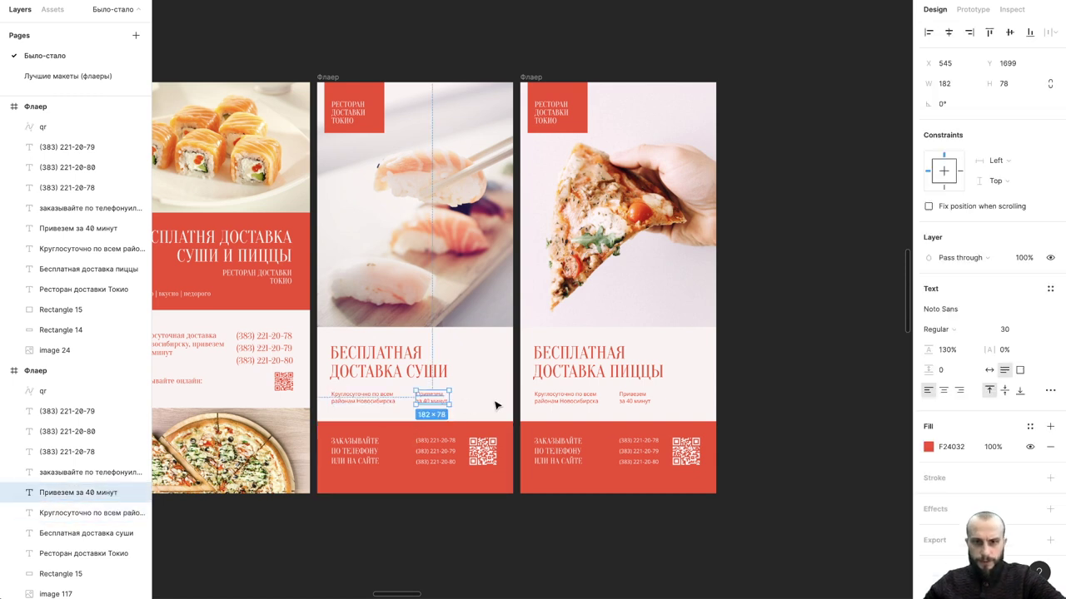
{"action": "left_click", "coordinate": [628, 402], "text": "shift"}
{"action": "key", "text": "shift+Left"}
{"action": "key", "text": "shift+Left"}
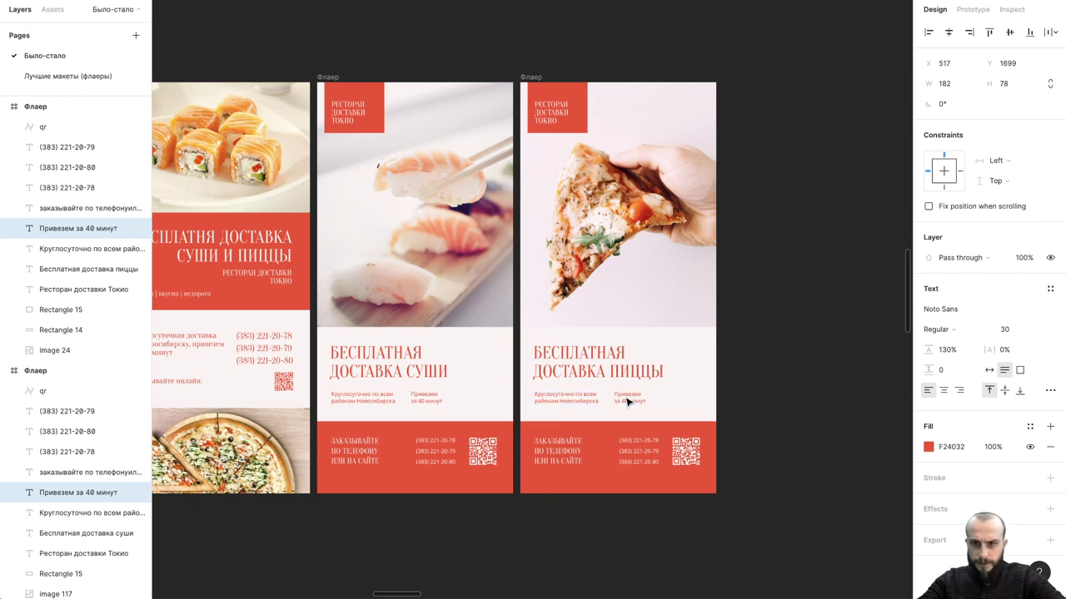
- Nudge all phone numbers on the sushi and pizza flyers slightly left
{"action": "left_click_drag", "start_coordinate": [624, 481], "coordinate": [638, 450]}
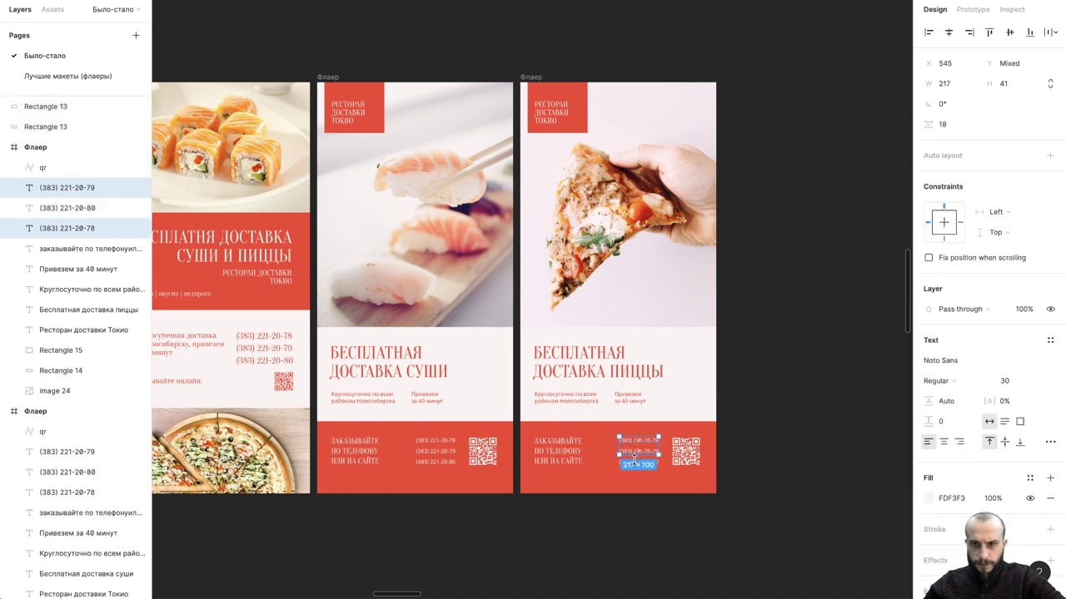
{"action": "left_click", "coordinate": [437, 449], "text": "shift"}
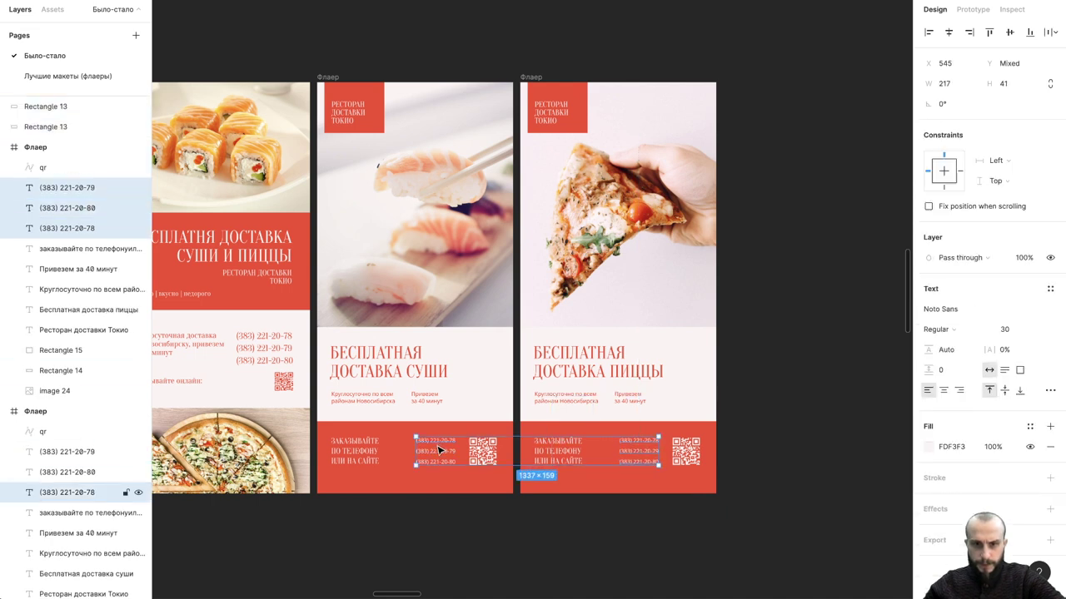
{"action": "left_click", "coordinate": [438, 451], "text": "shift"}
{"action": "left_click", "coordinate": [441, 461], "text": "shift"}
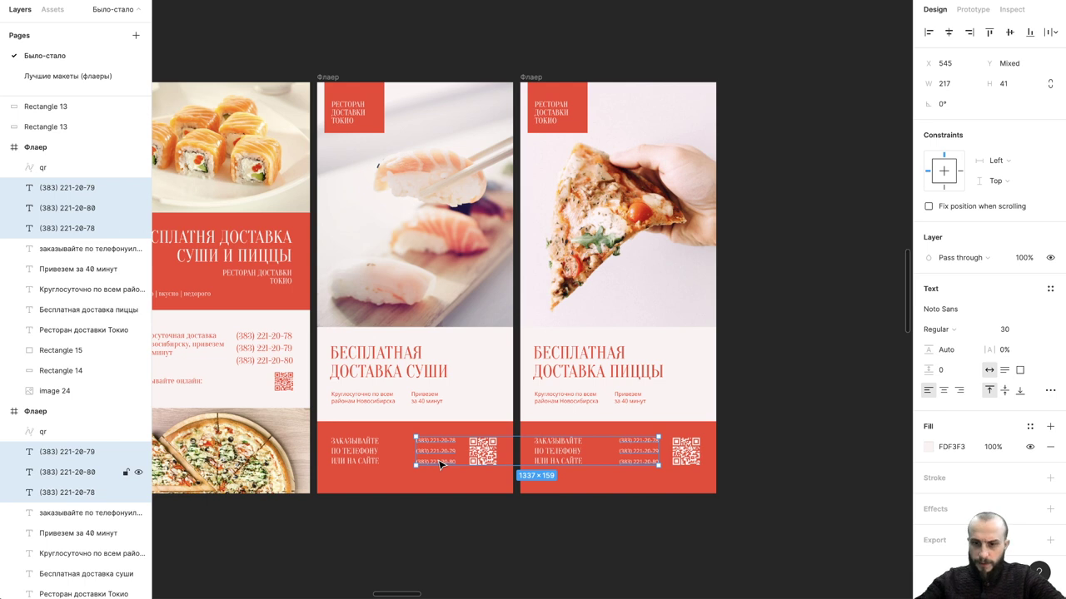
{"action": "key", "text": "shift+Left"}
{"action": "key", "text": "shift+Left"}
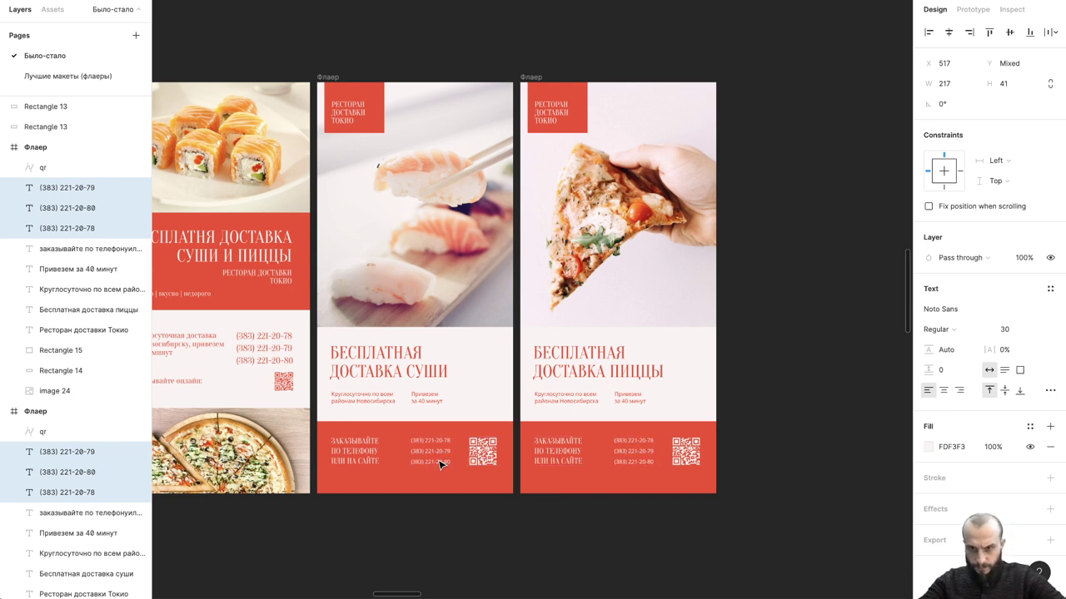
{"action": "left_click", "coordinate": [782, 390]}
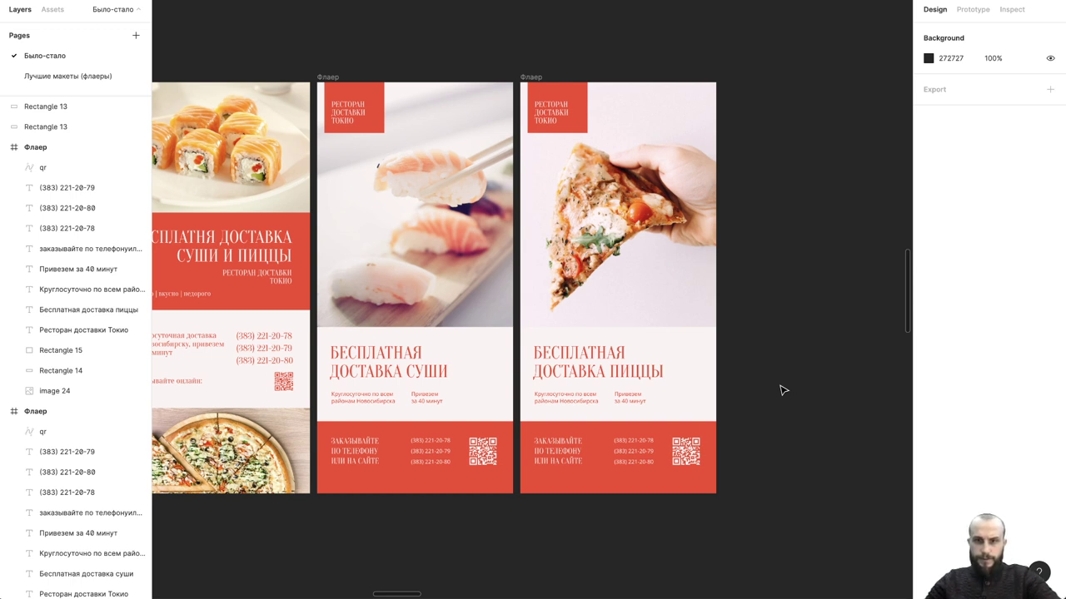
{"action": "scroll", "coordinate": [782, 389], "scroll_direction": "down", "scroll_amount": 2}
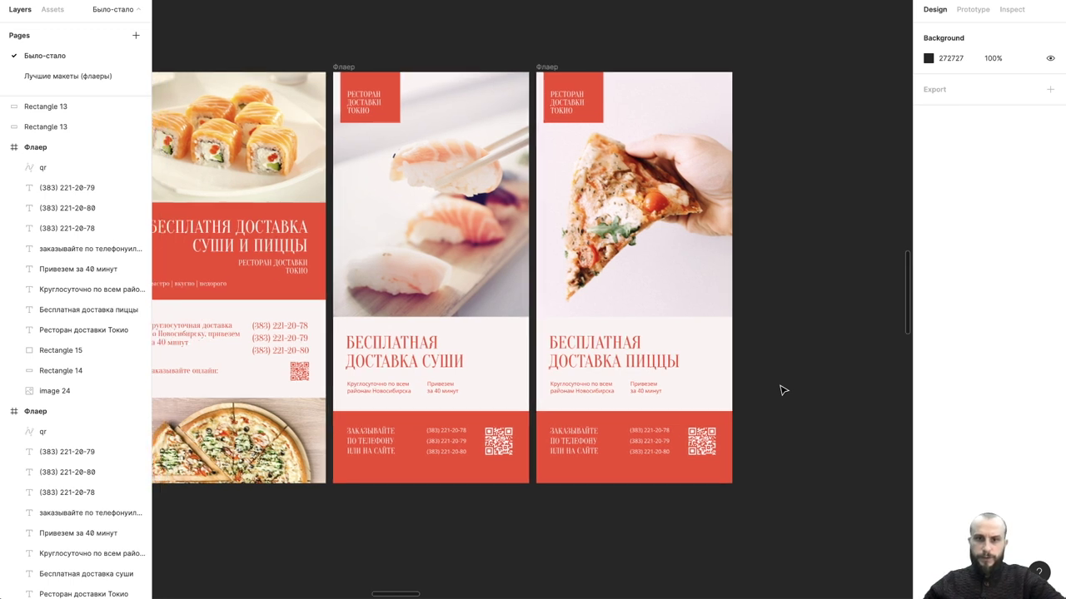
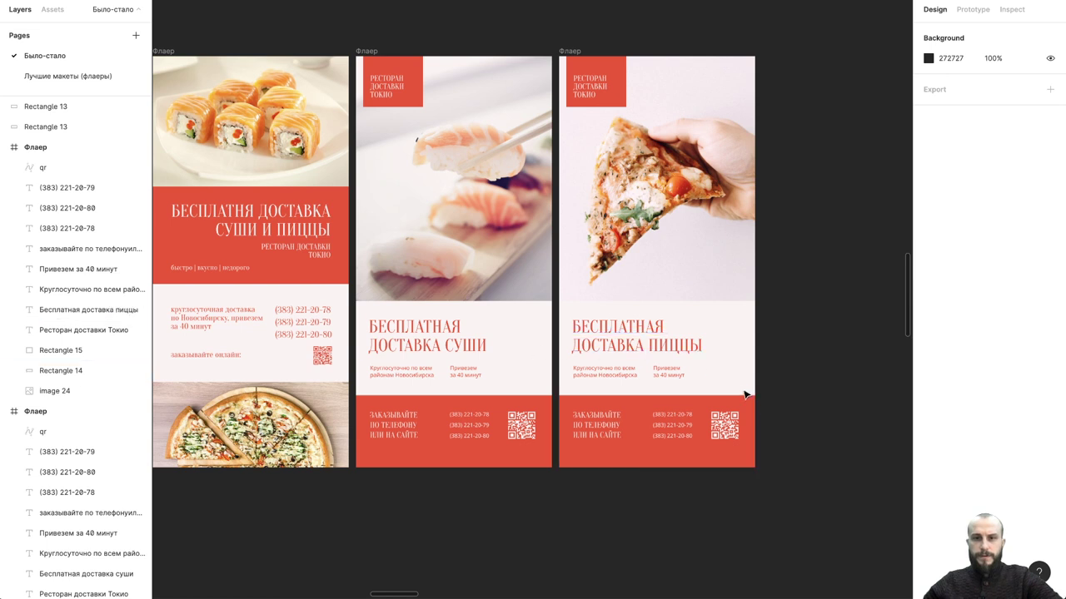
- Raise both new flyers' photos and headlines, then stretch both Rectangle 14 footer bars to the bottom edge
{"action": "left_click_drag", "start_coordinate": [741, 393], "coordinate": [377, 277]}
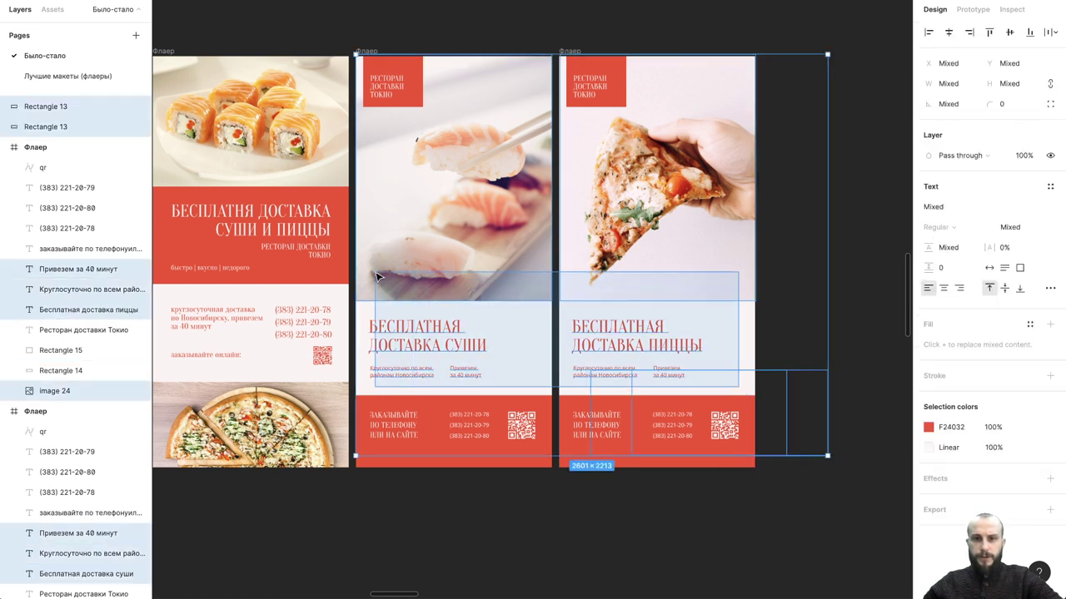
{"action": "left_click_drag", "start_coordinate": [666, 297], "coordinate": [666, 283]}
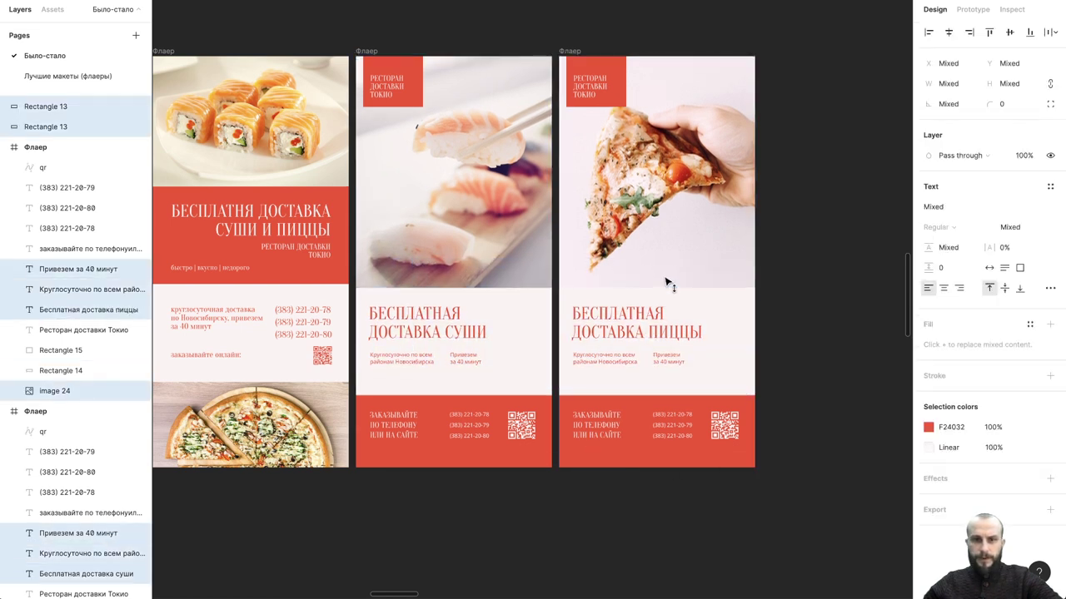
{"action": "mouse_move", "coordinate": [771, 502]}
{"action": "left_mouse_down"}
{"action": "mouse_move", "coordinate": [462, 400]}
{"action": "mouse_move", "coordinate": [473, 419]}
{"action": "left_mouse_up"}
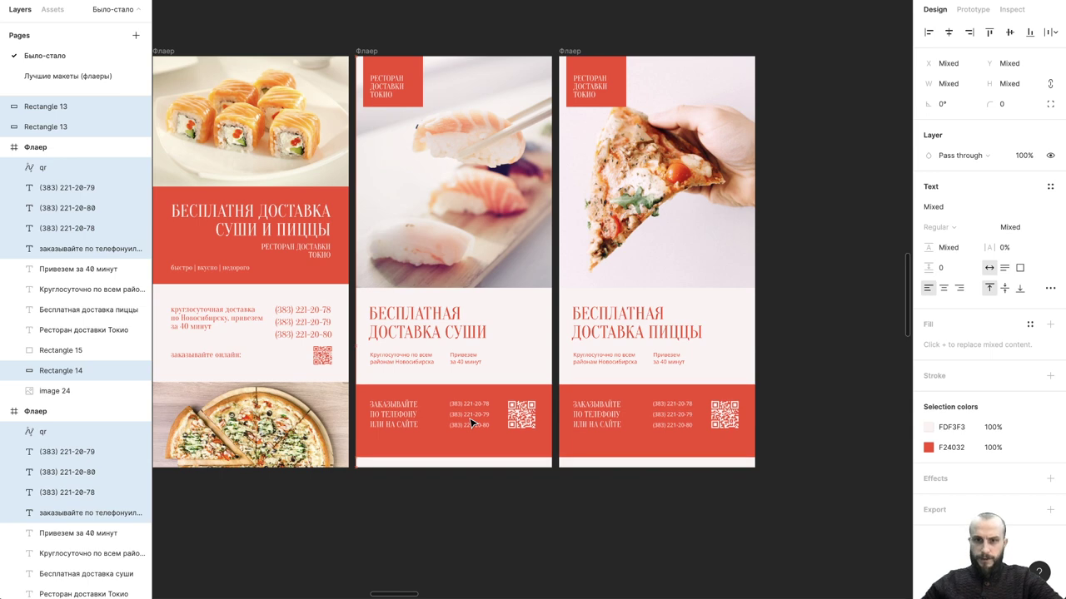
{"action": "left_click", "coordinate": [560, 560]}
{"action": "left_click", "coordinate": [525, 458]}
{"action": "left_click", "coordinate": [593, 456], "text": "shift"}
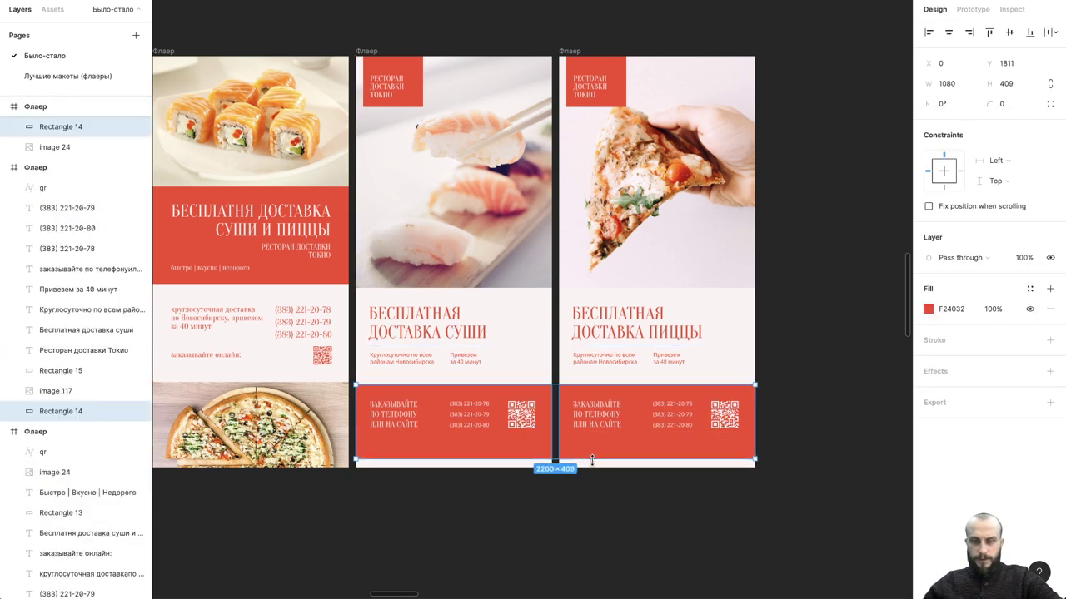
{"action": "left_click_drag", "start_coordinate": [591, 468], "coordinate": [592, 471]}
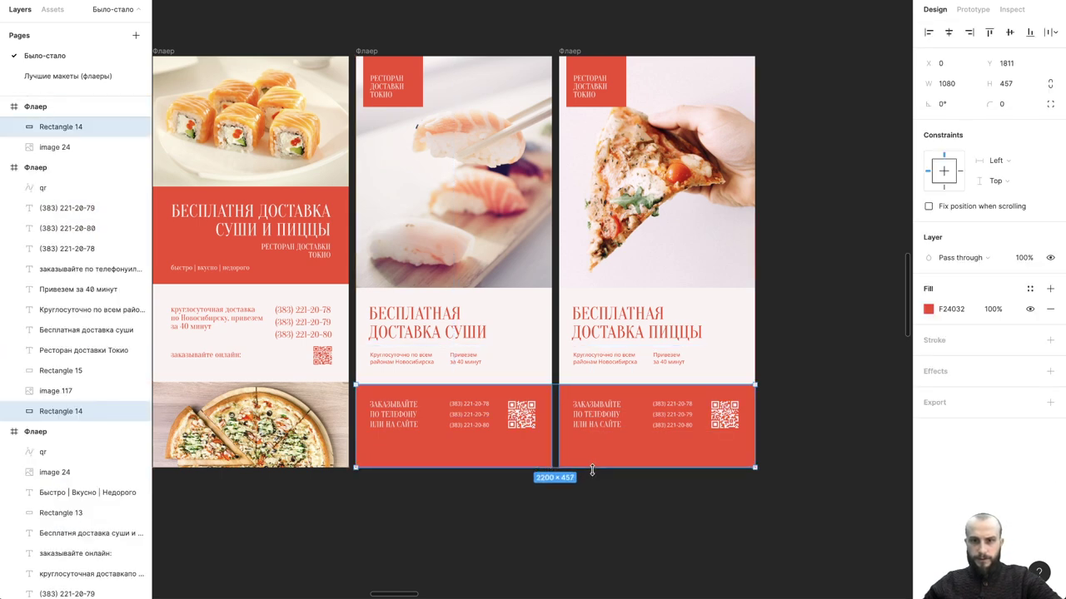
{"action": "left_click", "coordinate": [603, 526]}
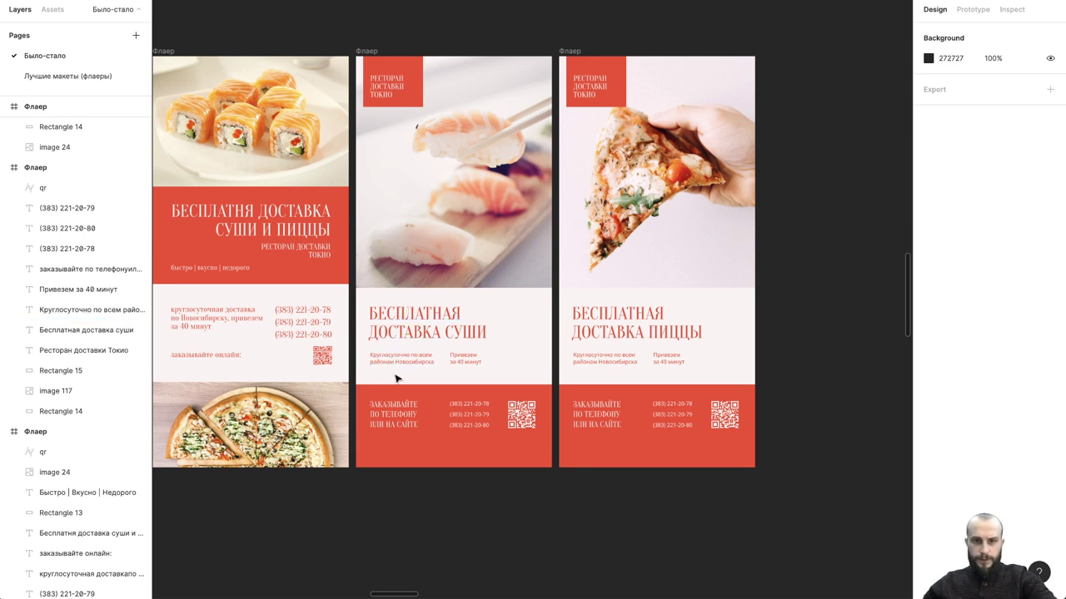
- Nudge the headlines and small texts in both new flyers down two steps
{"action": "left_click_drag", "start_coordinate": [693, 377], "coordinate": [385, 305]}
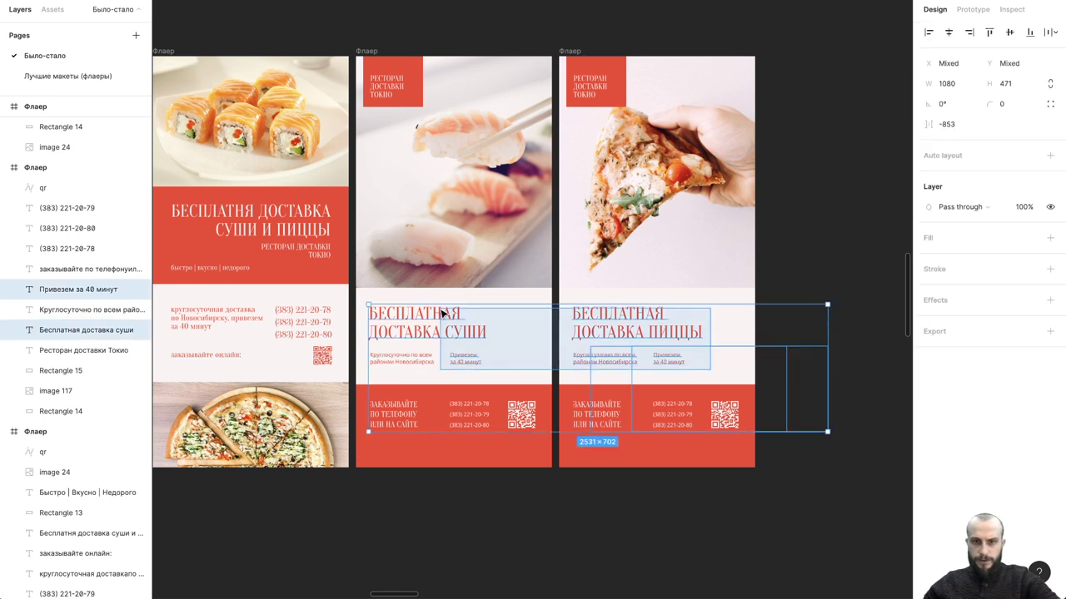
{"action": "key", "text": "shift+Down"}
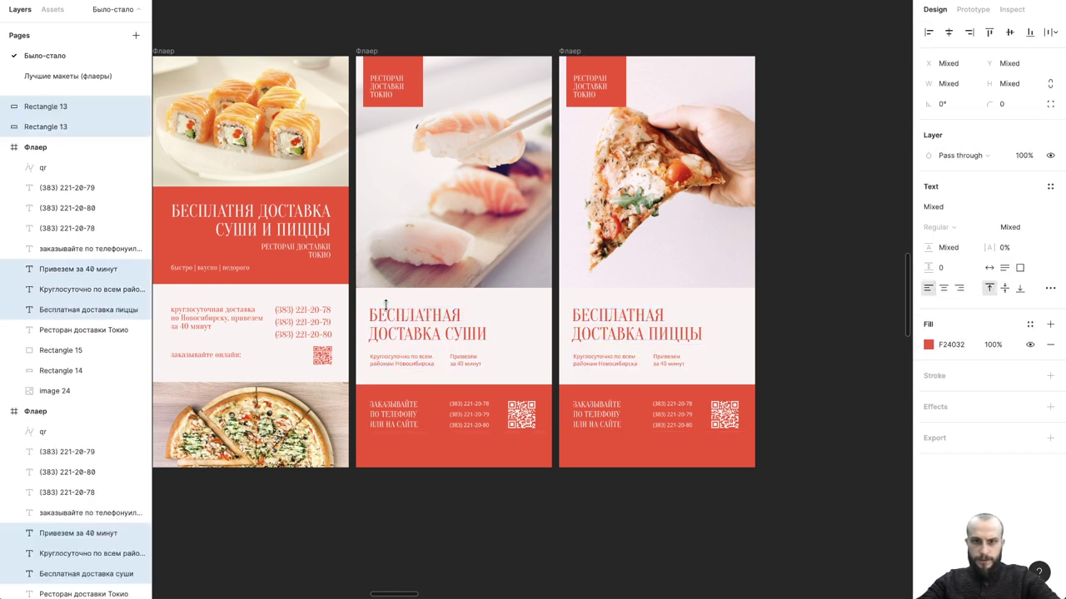
{"action": "key", "text": "shift+Down"}
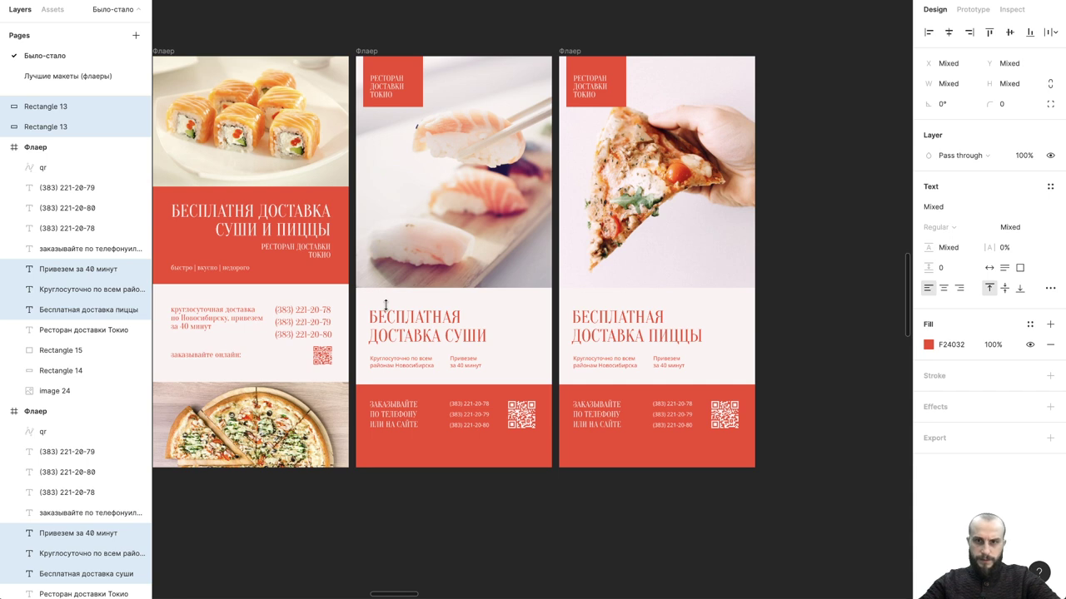
- Nudge the footer texts and QR codes of both flyers lower, leaving the red bands in place
{"action": "left_click_drag", "start_coordinate": [800, 500], "coordinate": [372, 391]}
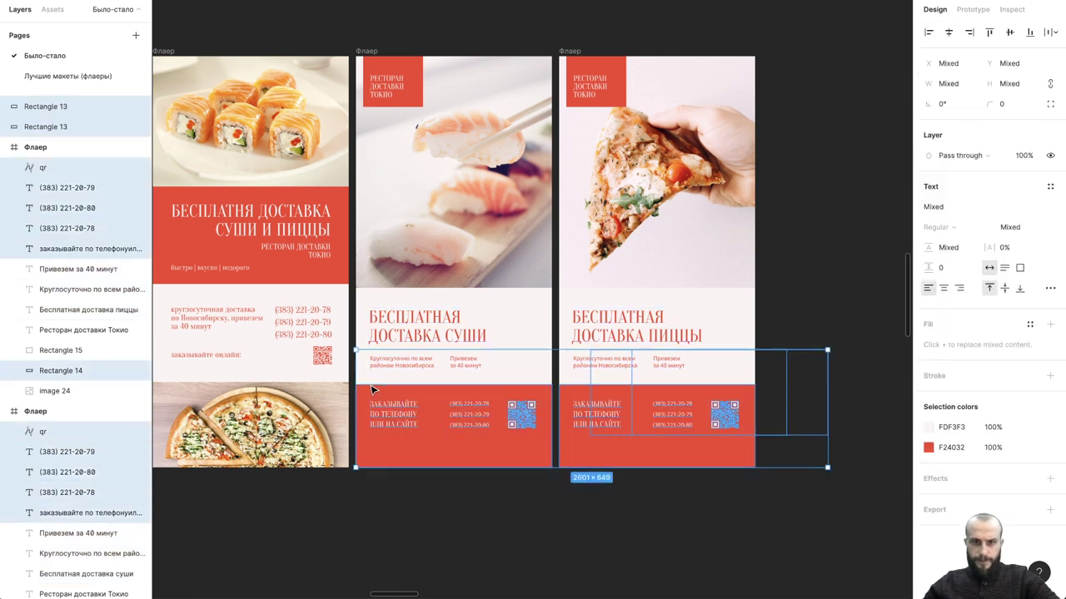
{"action": "key", "text": "shift+Down"}
{"action": "key", "text": "shift+Down"}
{"action": "key", "text": "shift+Down"}
{"action": "key", "text": "shift+Down"}
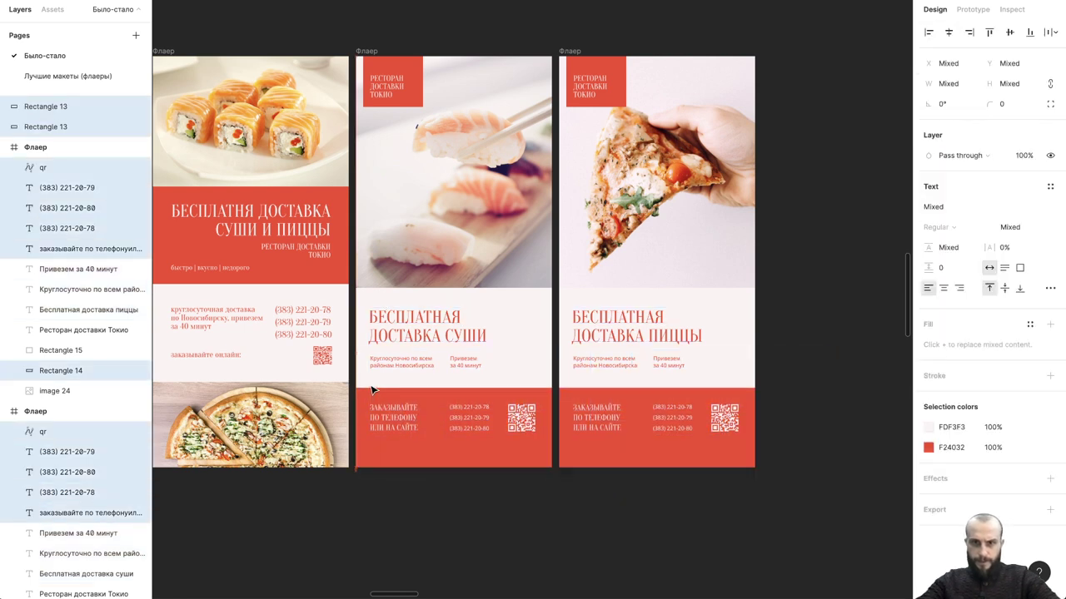
{"action": "left_click_drag", "start_coordinate": [782, 456], "coordinate": [391, 408]}
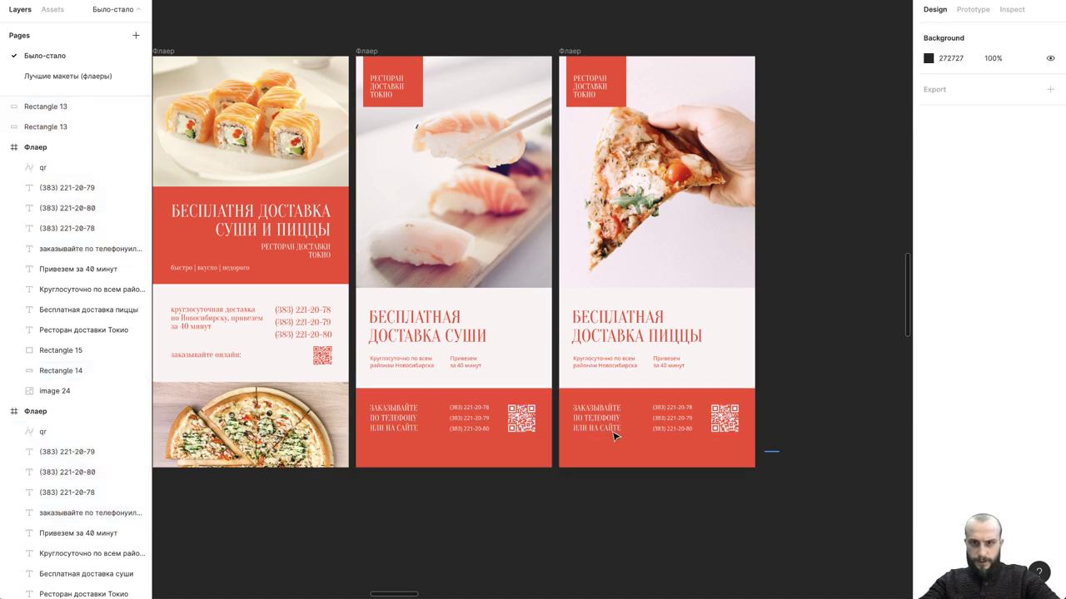
{"action": "left_click", "coordinate": [573, 452], "text": "shift"}
{"action": "key", "text": "shift+Down"}
{"action": "key", "text": "shift+Down"}
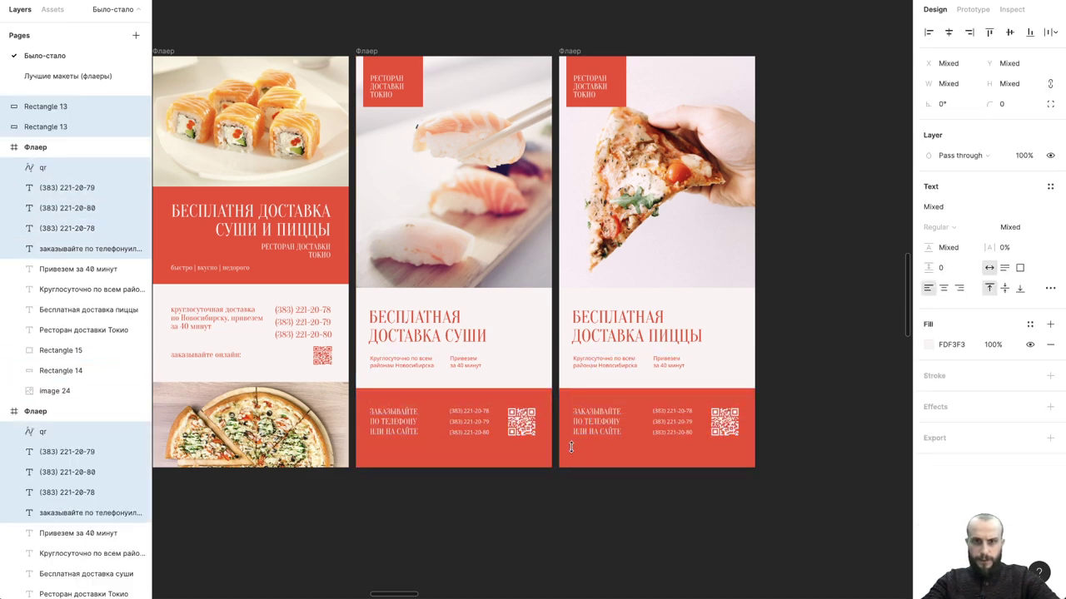
{"action": "left_click", "coordinate": [799, 276]}
- Recrop the pizza photo, tightening its top-left edge and shifting it slightly left
{"action": "left_click", "coordinate": [664, 216]}
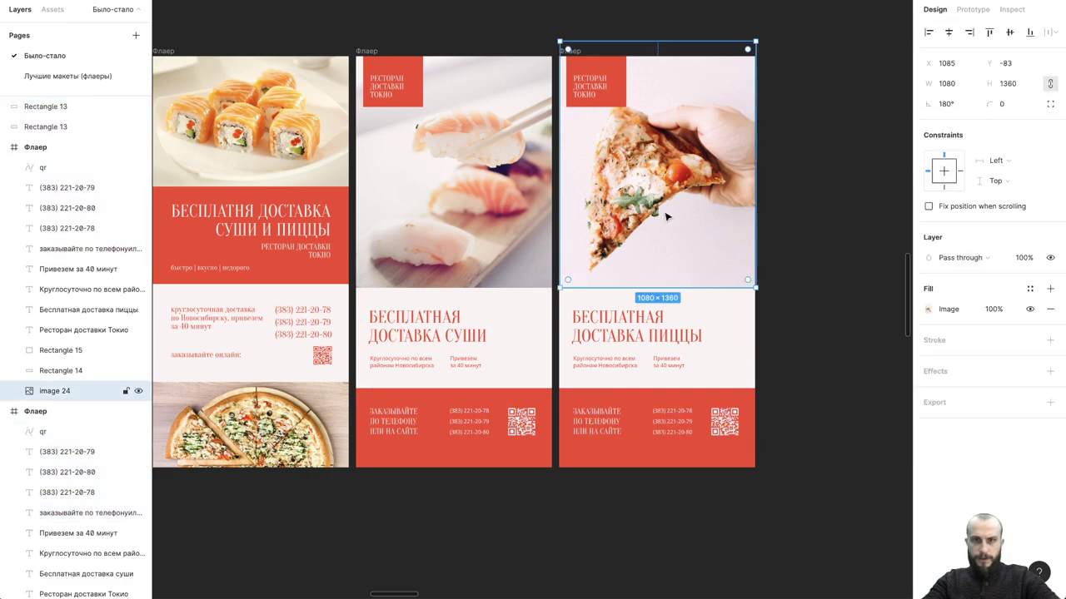
{"action": "double_click", "coordinate": [664, 211]}
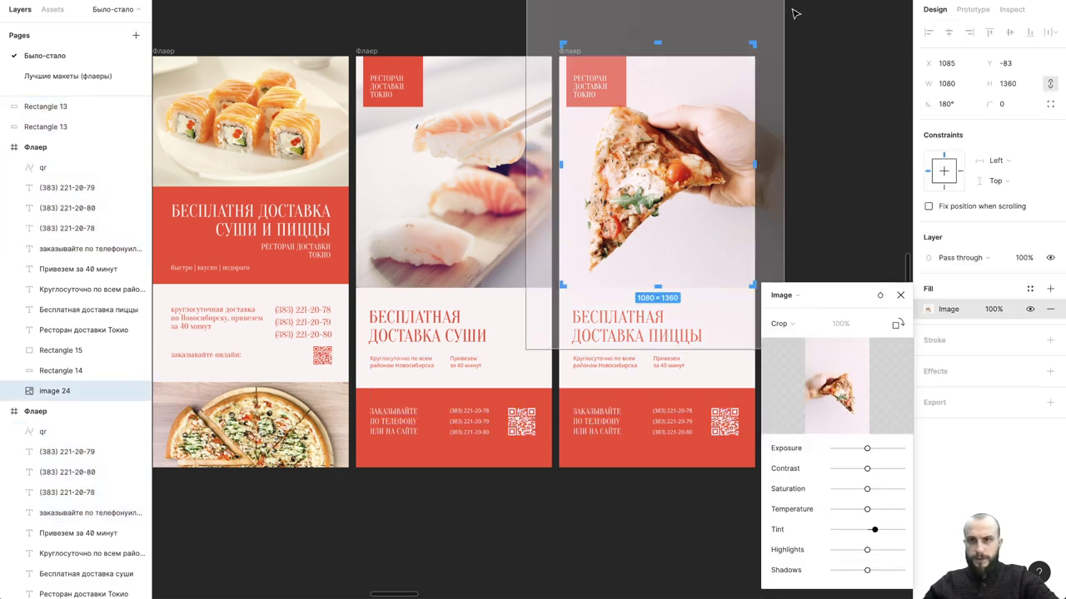
{"action": "scroll", "coordinate": [730, 36], "scroll_direction": "up", "scroll_amount": 2}
{"action": "left_click_drag", "start_coordinate": [522, 10], "coordinate": [531, 26]}
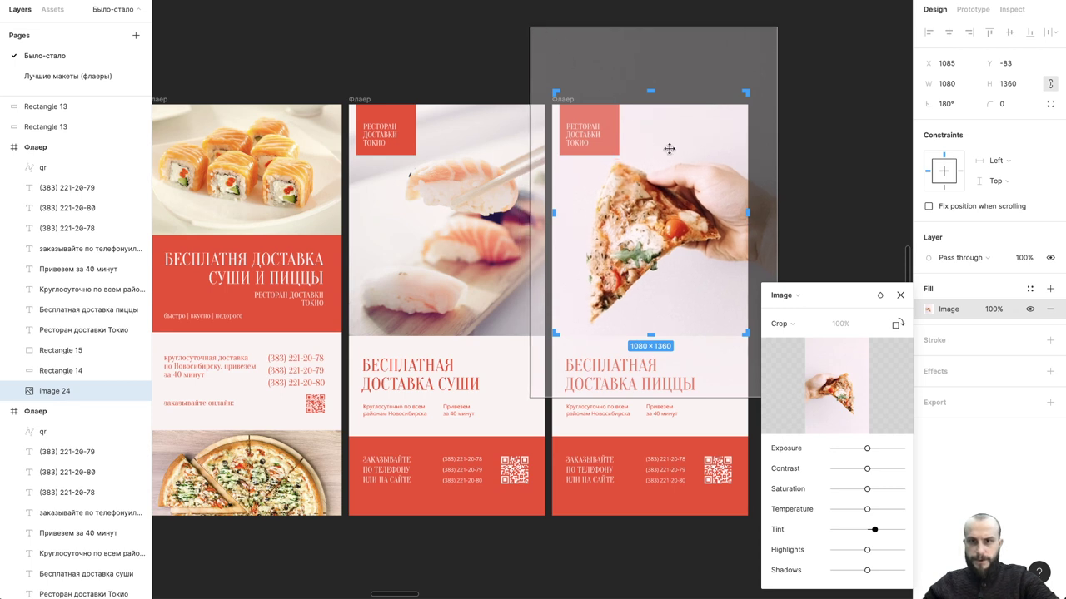
{"action": "left_click_drag", "start_coordinate": [680, 168], "coordinate": [677, 167]}
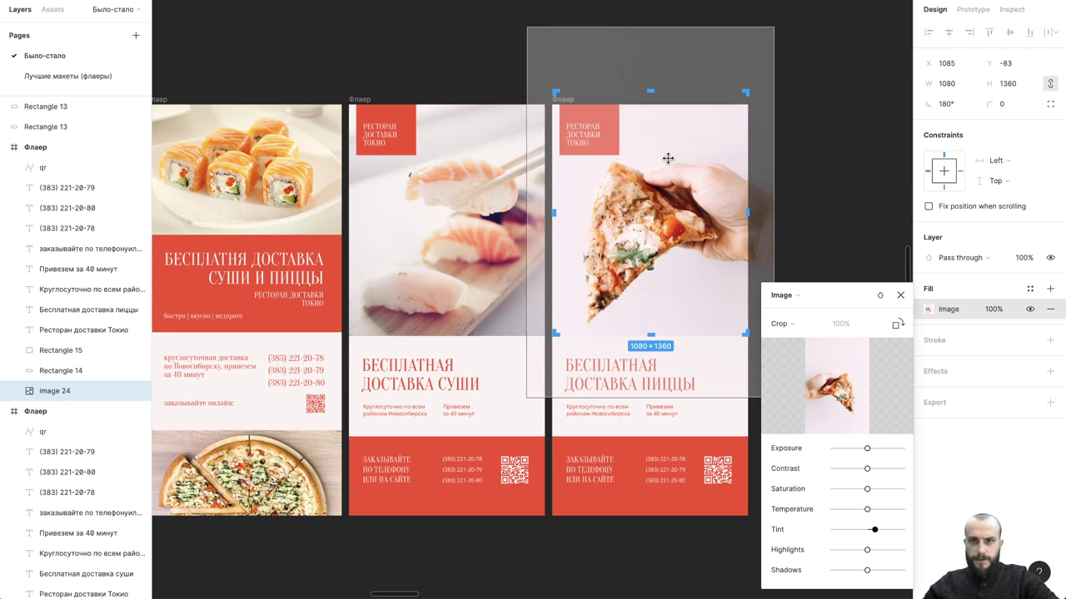
{"action": "left_click_drag", "start_coordinate": [522, 29], "coordinate": [526, 32]}
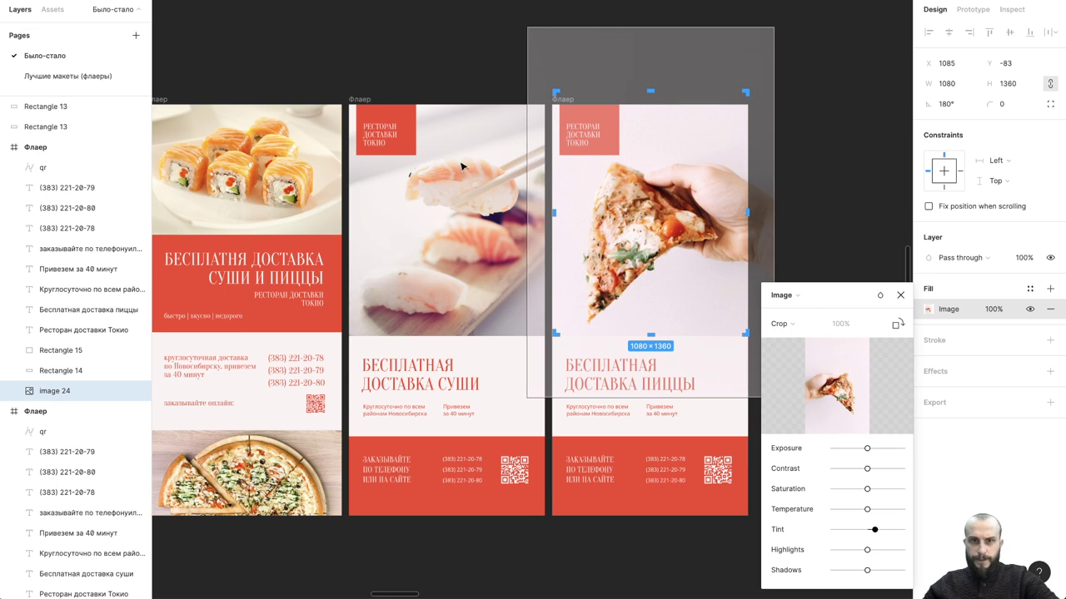
{"action": "key", "text": "Escape"}
- Adjust the sushi photo's top crop, then zoom out to view all three flyers
{"action": "left_click", "coordinate": [469, 55]}
{"action": "double_click", "coordinate": [463, 164]}
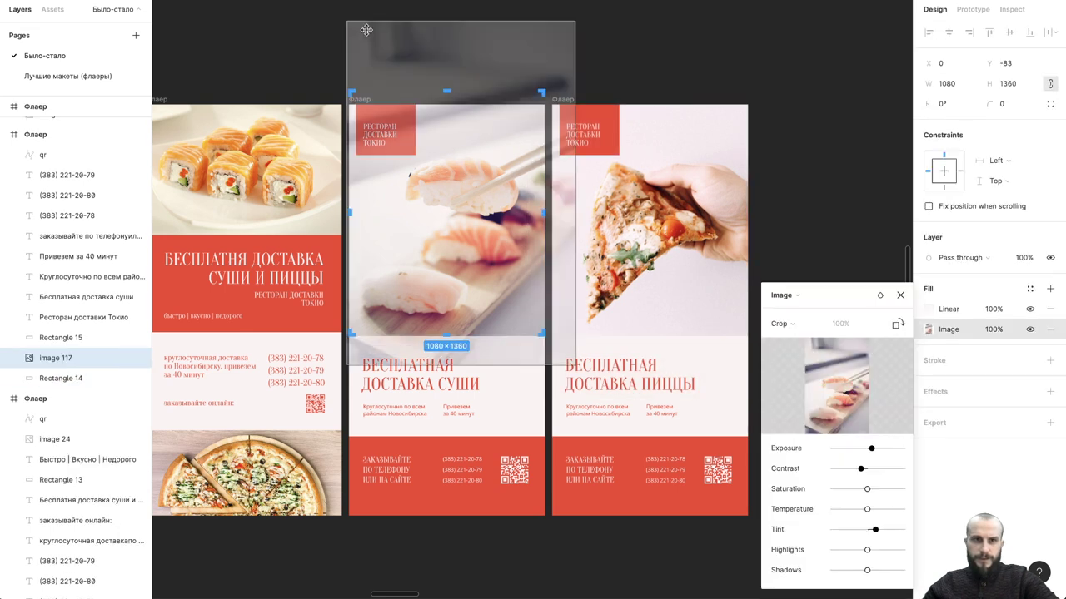
{"action": "left_click_drag", "start_coordinate": [349, 22], "coordinate": [352, 28]}
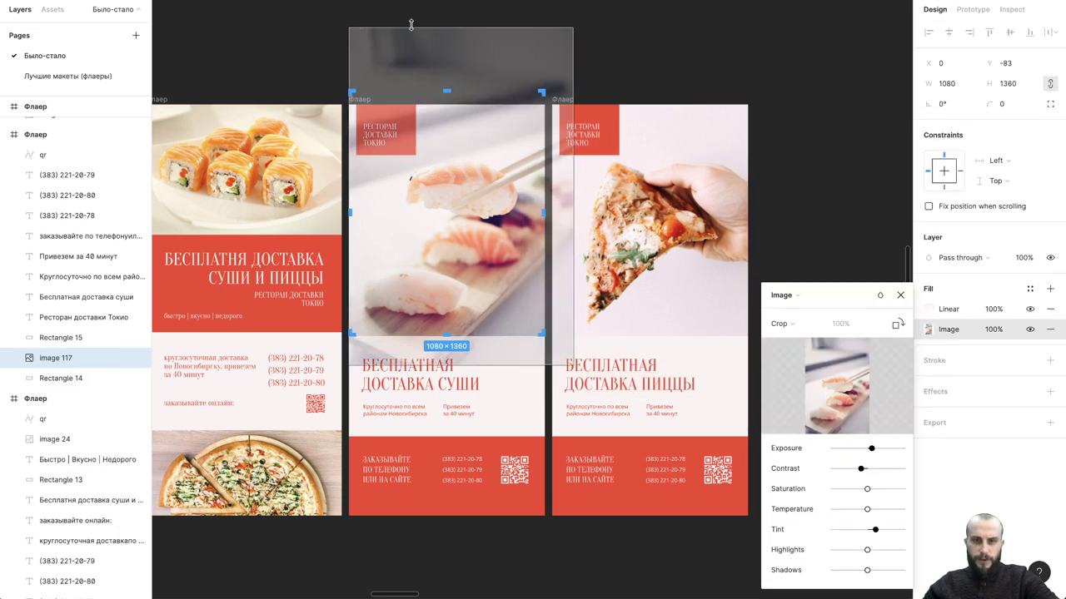
{"action": "key", "text": "Escape"}
{"action": "left_click", "coordinate": [858, 220]}
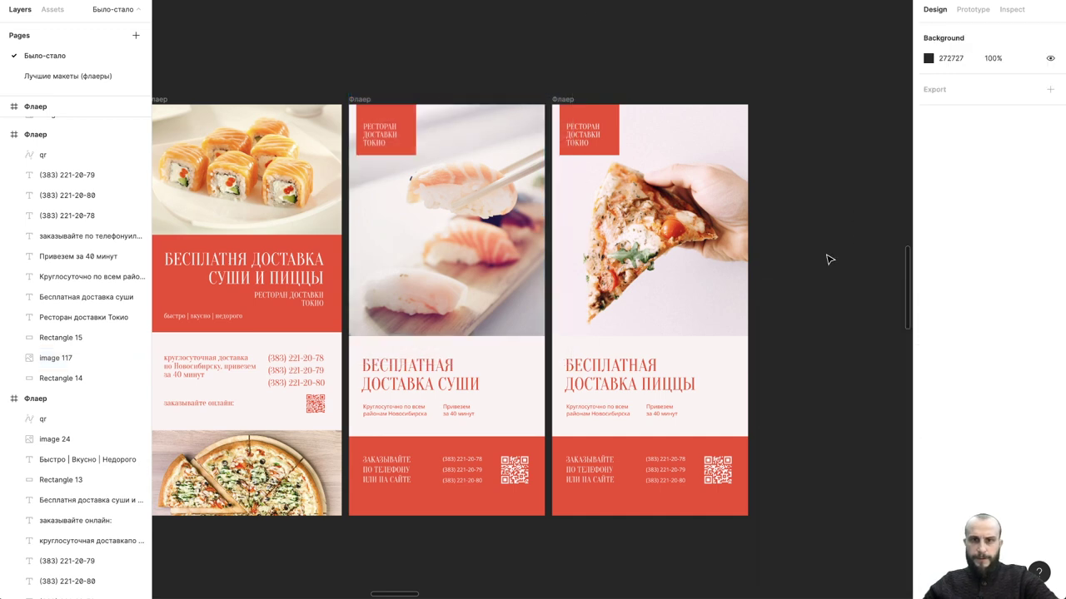
{"action": "scroll", "coordinate": [826, 337], "scroll_direction": "down", "scroll_amount": 2}
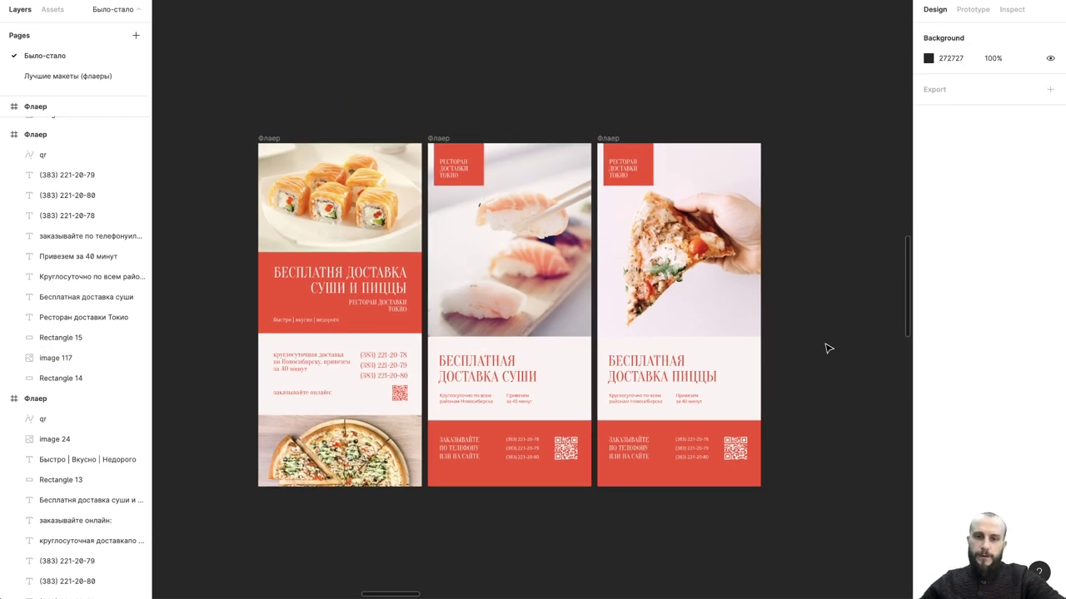